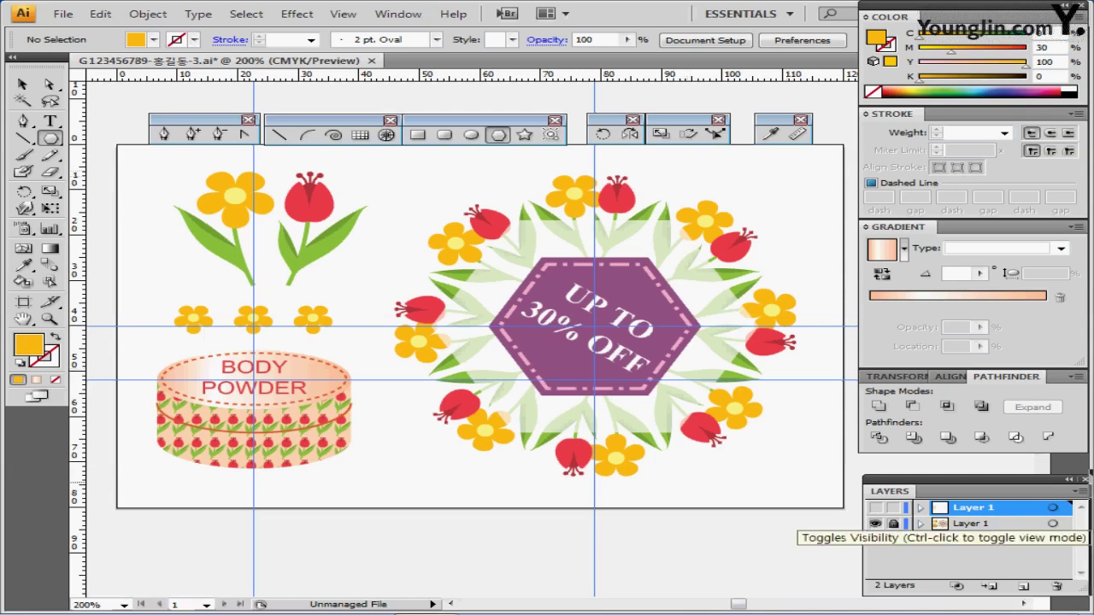
Hide the reference artwork layer, show the empty working layer, and create a 5-sided polygon with a 6 mm radius.
{"action": "left_click", "coordinate": [875, 524]}
{"action": "left_click", "coordinate": [874, 507]}
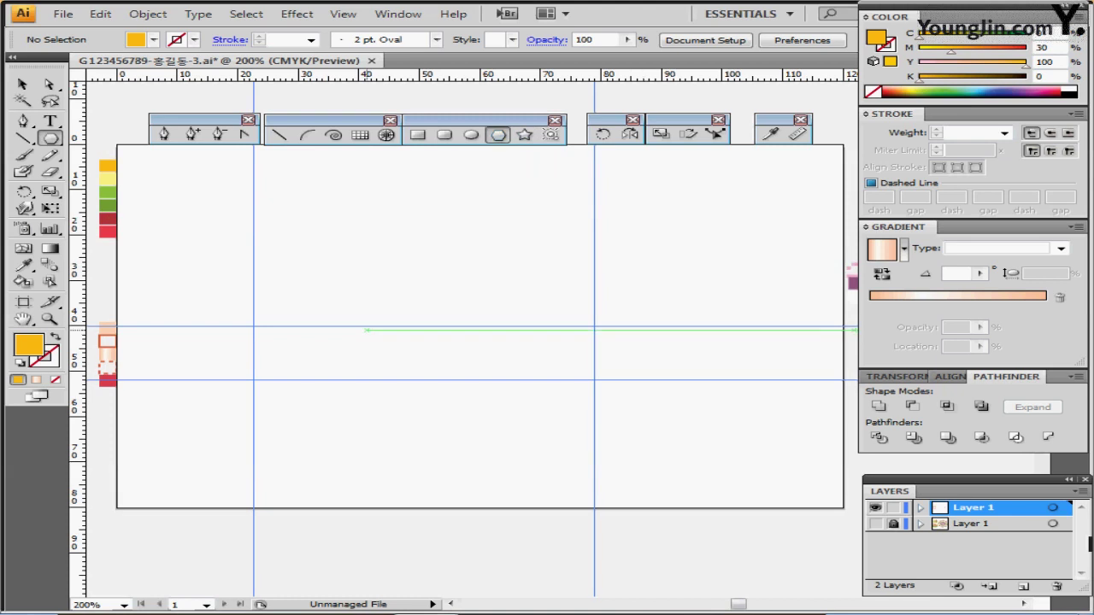
{"action": "left_click", "coordinate": [285, 252]}
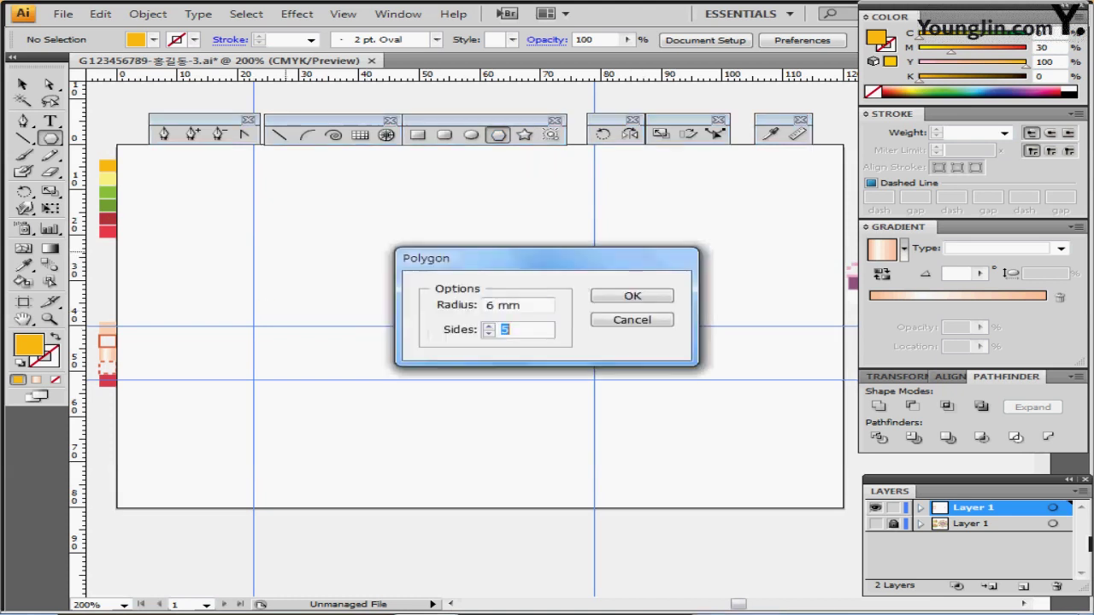
{"action": "key", "text": "shift+Tab"}
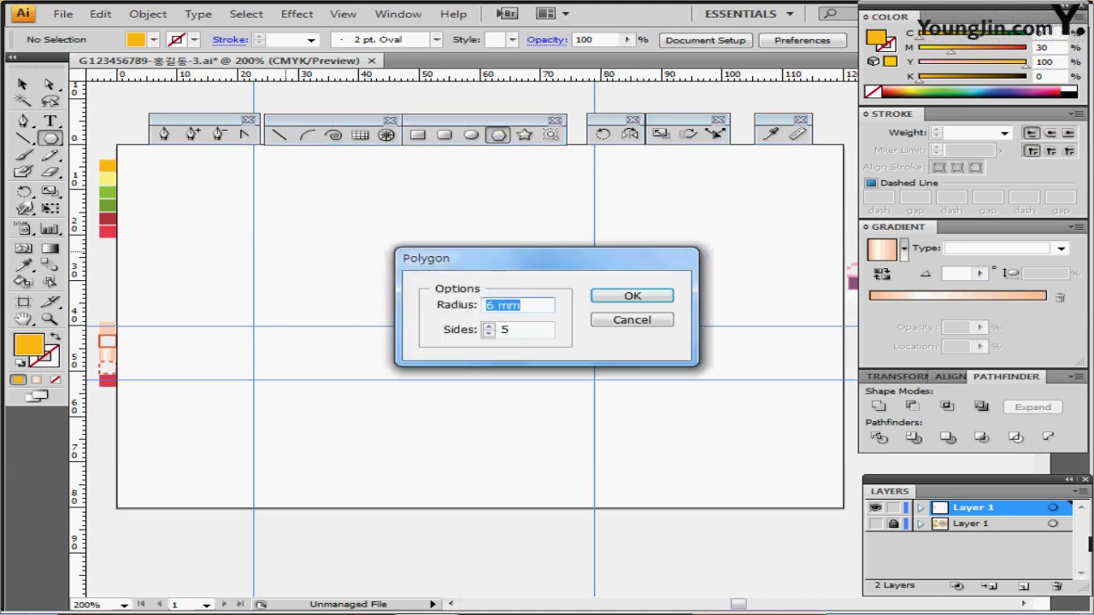
{"action": "key", "text": "Tab"}
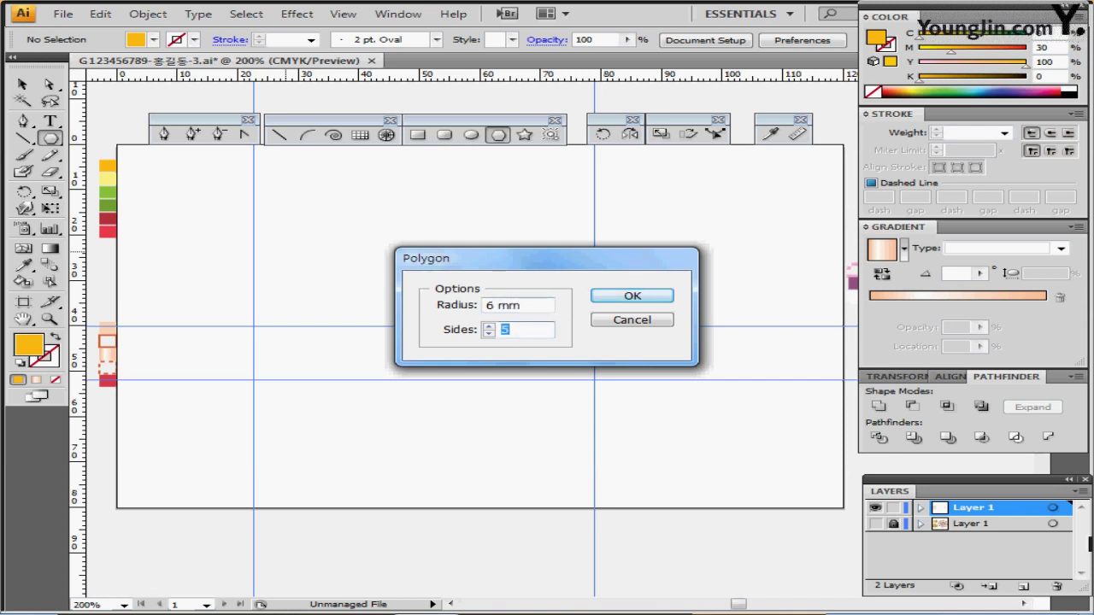
{"action": "key", "text": "Return"}
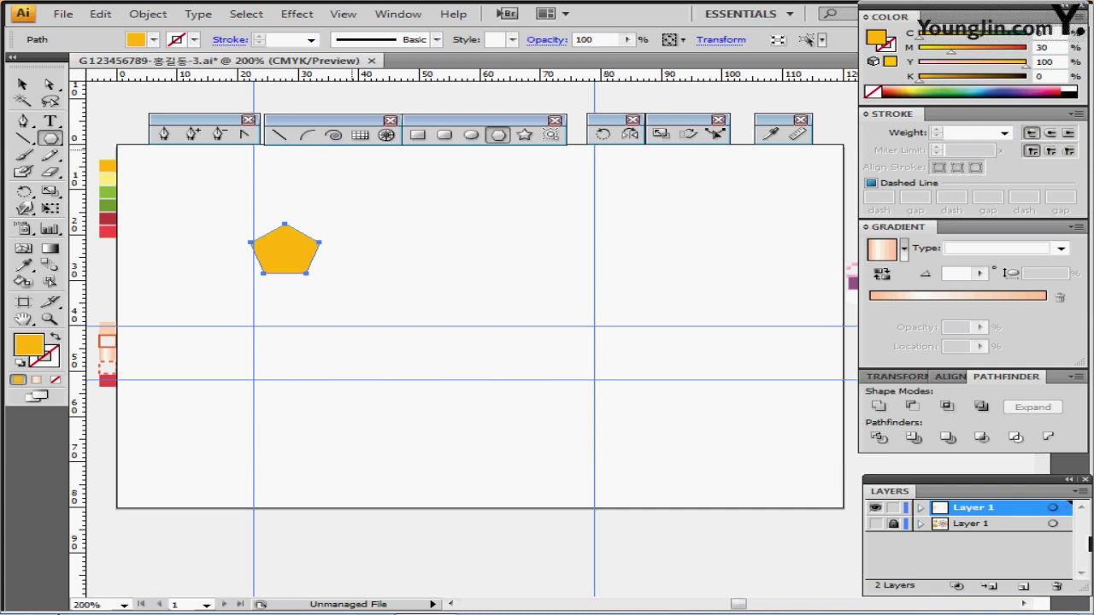
Apply a 70% Pucker & Bloat effect to the pentagon to form petals, and expand its appearance.
{"action": "left_click", "coordinate": [297, 13]}
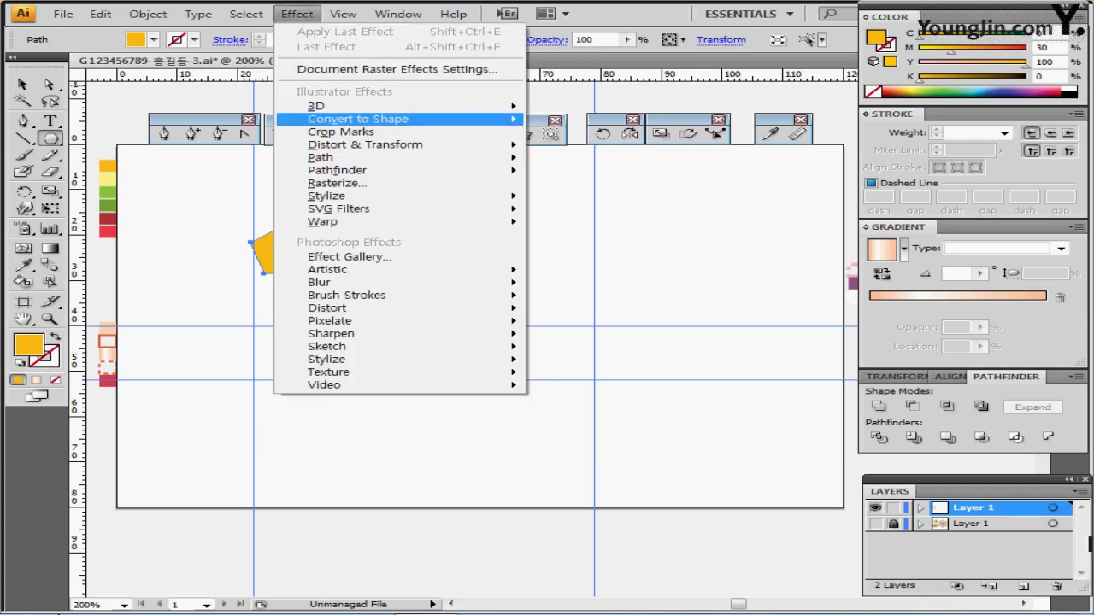
{"action": "mouse_move", "coordinate": [365, 144]}
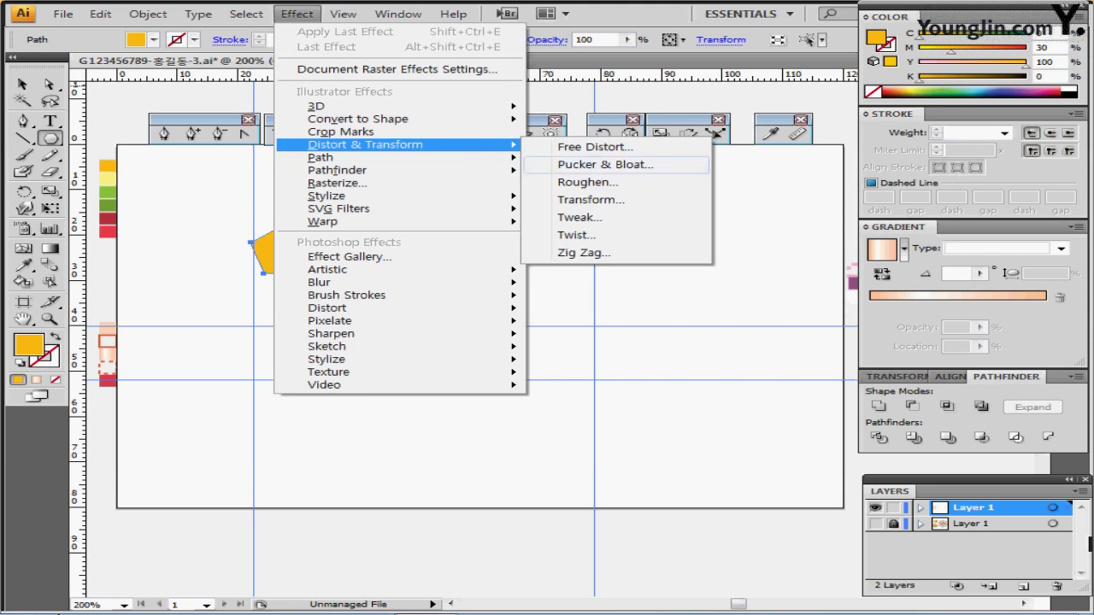
{"action": "left_click", "coordinate": [605, 164]}
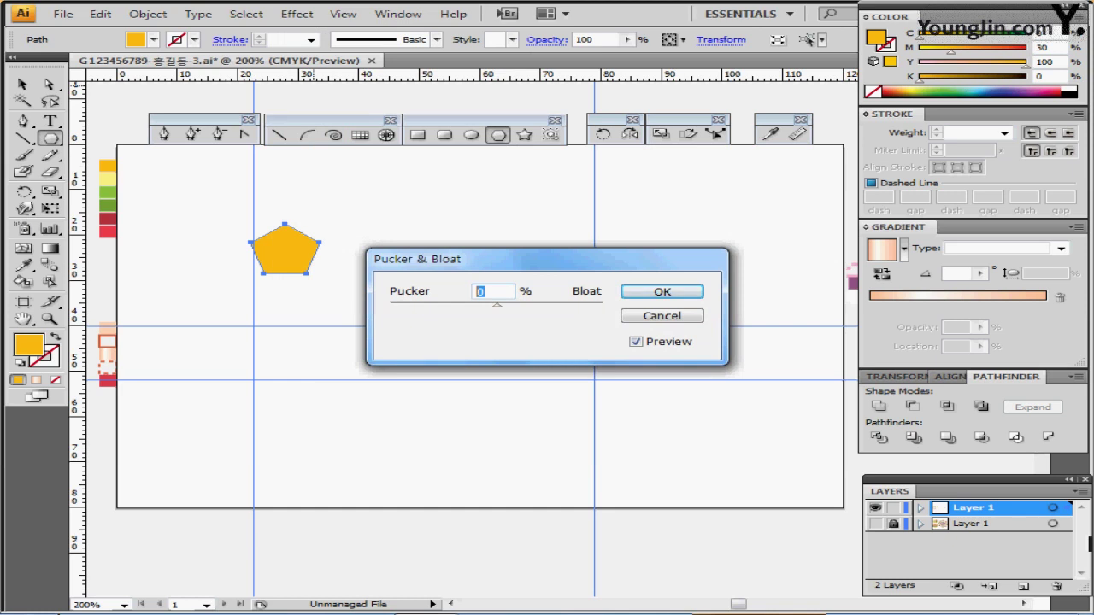
{"action": "type", "text": "70"}
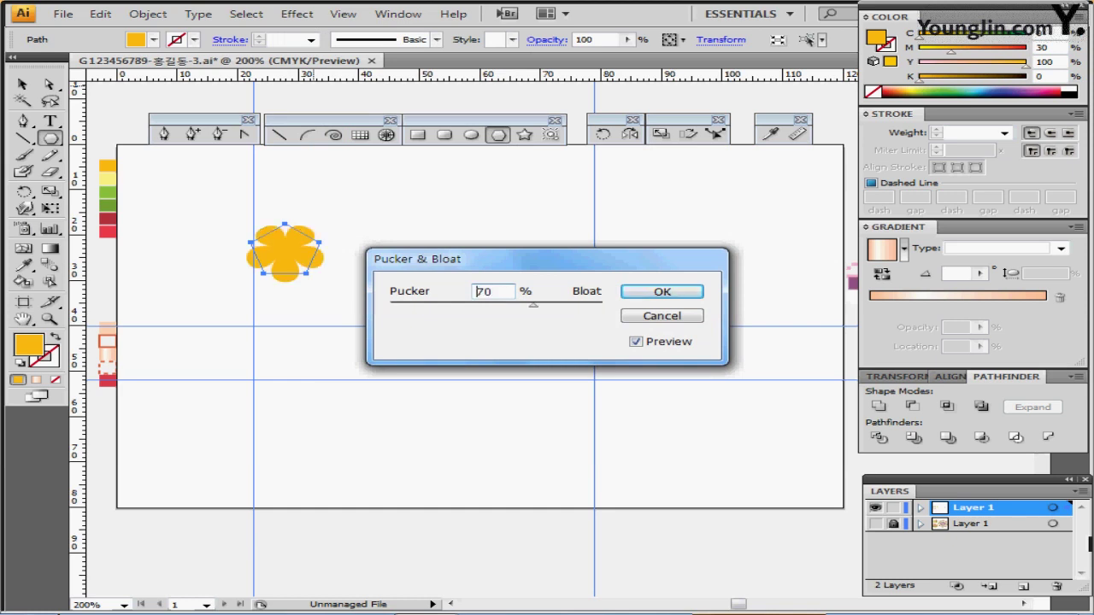
{"action": "key", "text": "Return"}
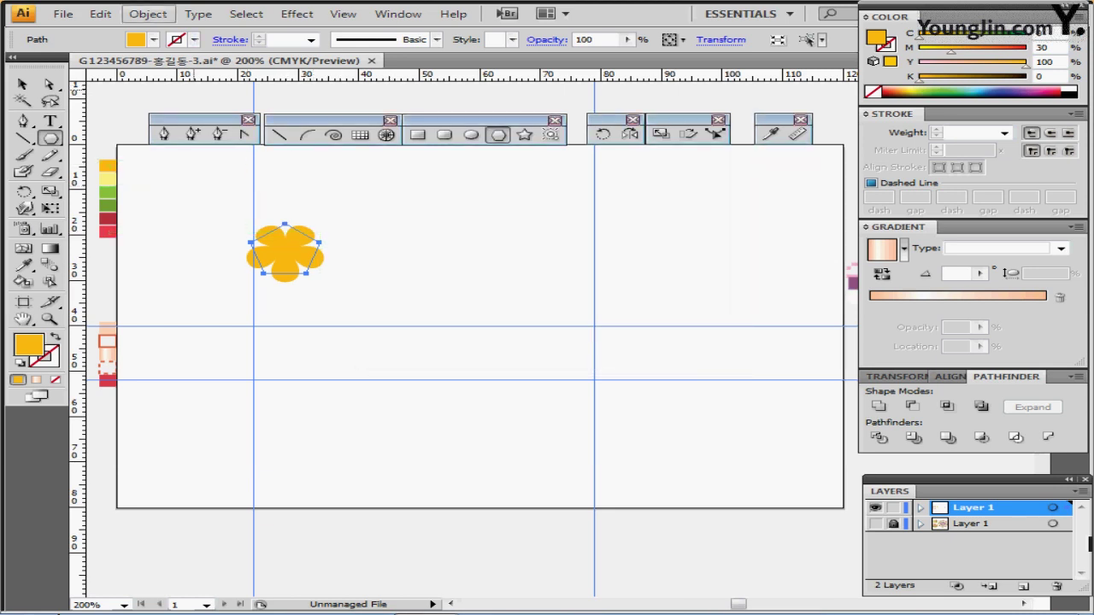
{"action": "left_click", "coordinate": [147, 14]}
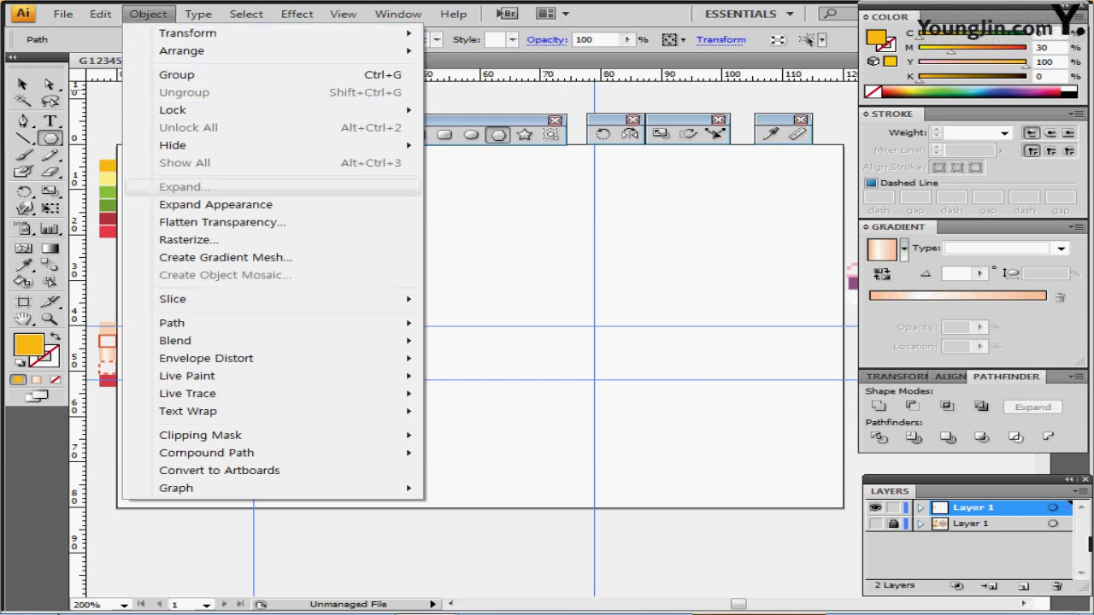
{"action": "left_click", "coordinate": [216, 204]}
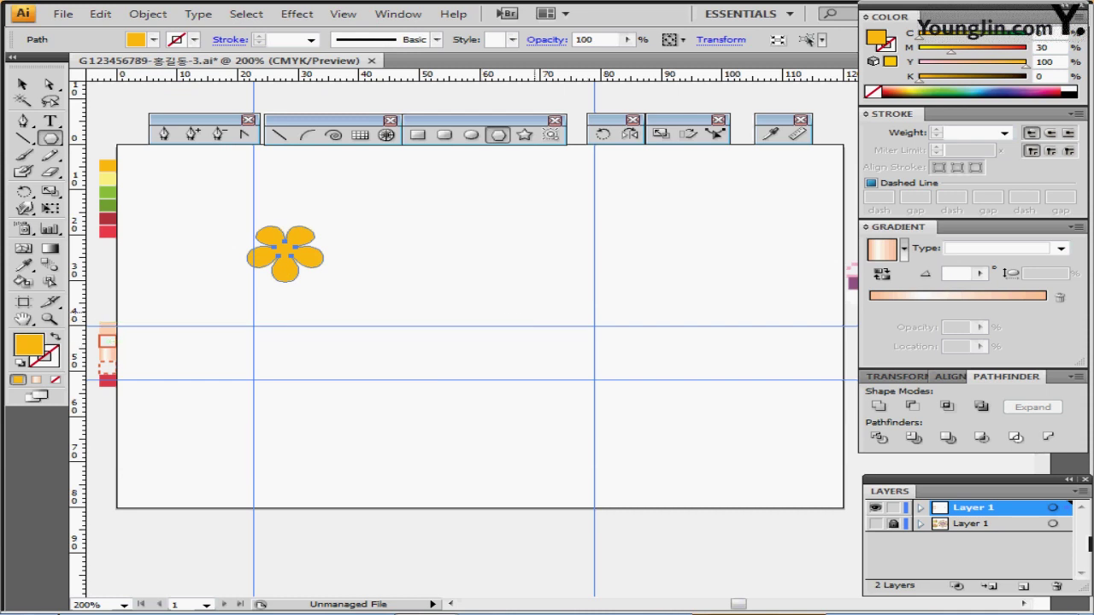
Draw a circle about 4 mm wide at the flower's centre and fill it with the pale yellow swatch colour.
{"action": "left_click", "coordinate": [471, 135]}
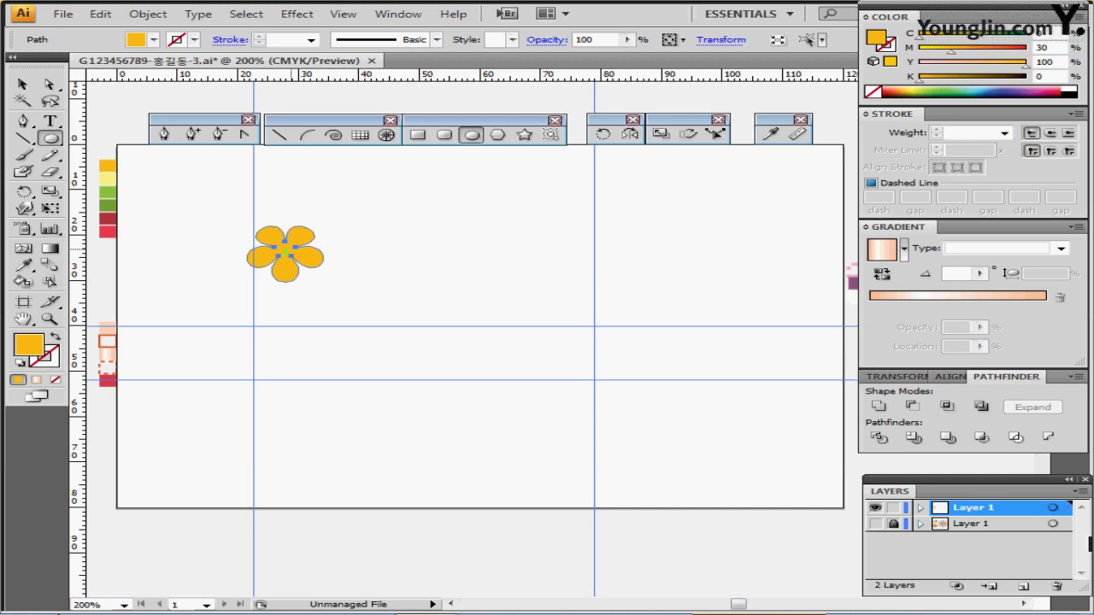
{"action": "key", "text": "ctrl+plus"}
{"action": "key", "text": "ctrl+plus"}
{"action": "left_click_drag", "start_coordinate": [564, 348], "coordinate": [443, 344]}
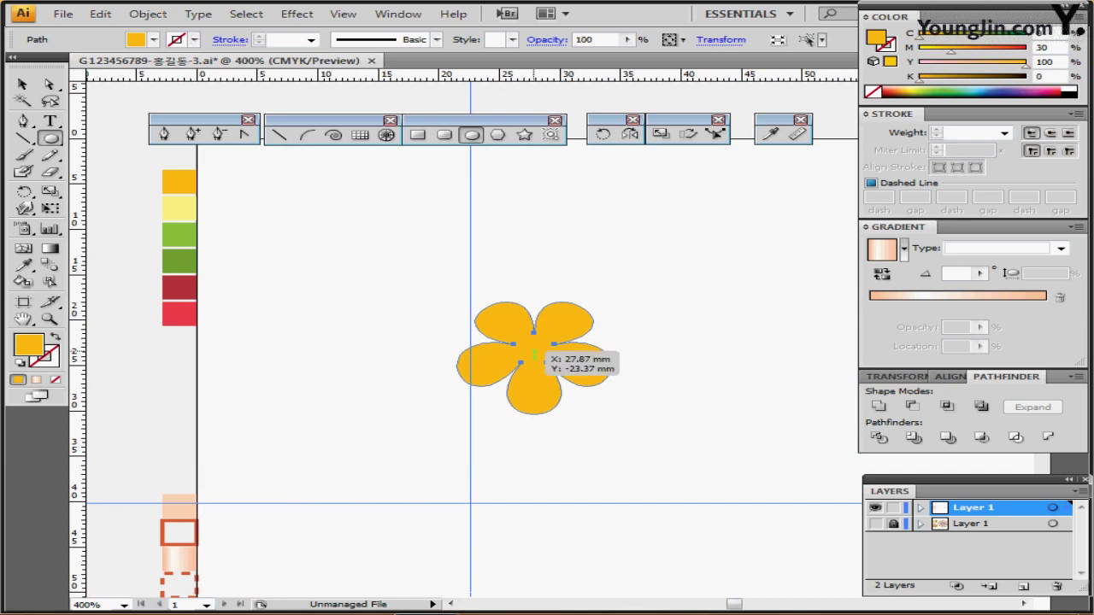
{"action": "left_click_drag", "start_coordinate": [533, 353], "coordinate": [554, 364]}
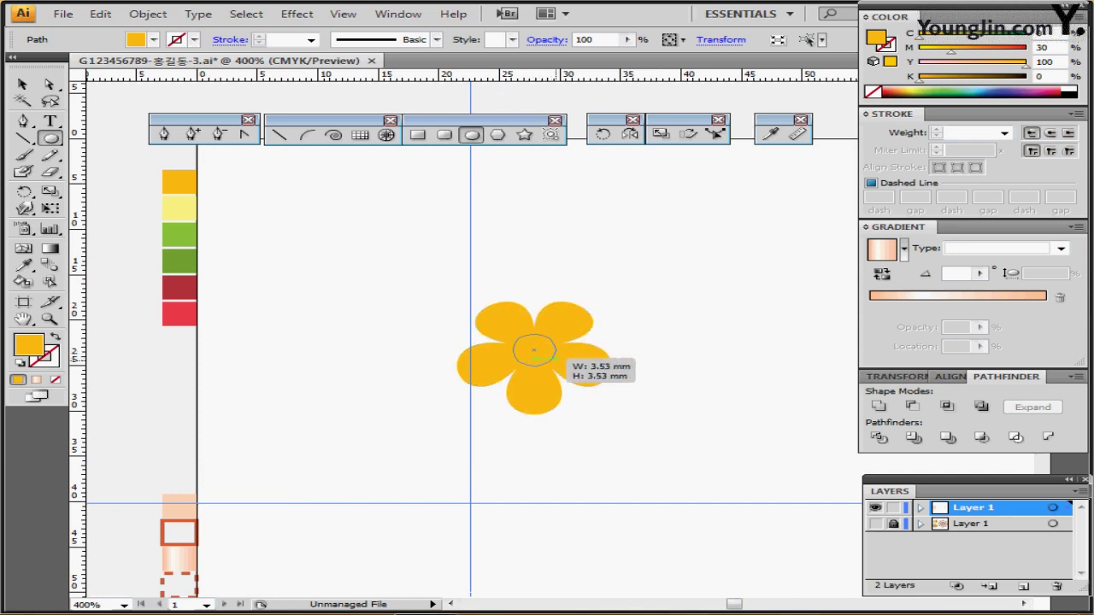
{"action": "left_click_drag", "start_coordinate": [554, 359], "coordinate": [559, 364]}
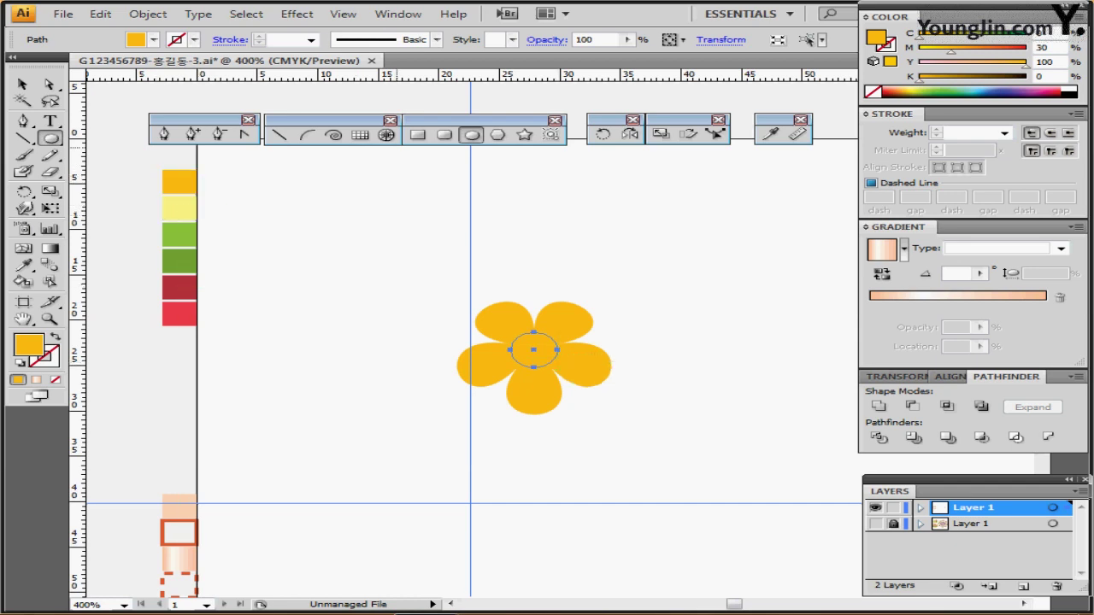
{"action": "left_click", "coordinate": [771, 135]}
{"action": "left_click", "coordinate": [179, 209]}
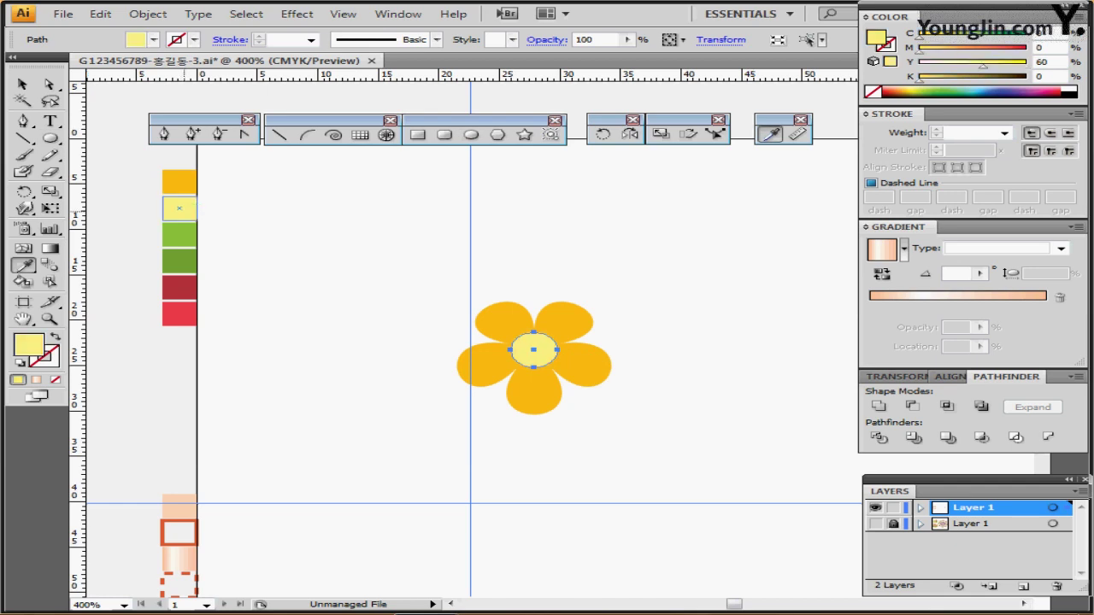
Select the petals and centre together and move the flower up near the top of the vertical guide.
{"action": "key", "text": "ctrl+shift+a"}
{"action": "left_click_drag", "start_coordinate": [597, 368], "coordinate": [537, 262]}
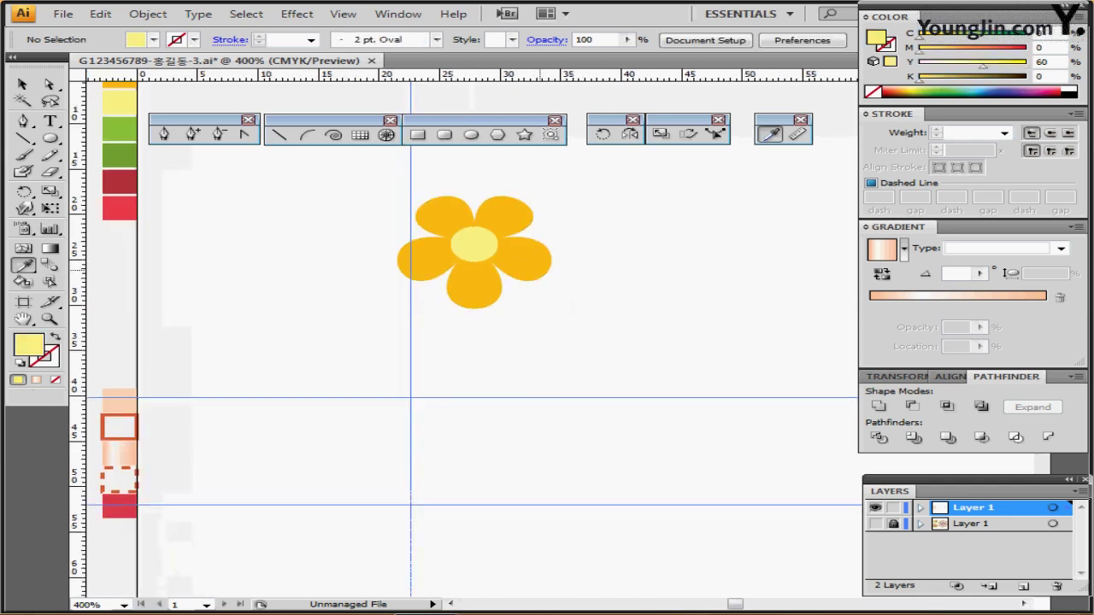
{"action": "left_click_drag", "start_coordinate": [360, 200], "coordinate": [539, 305]}
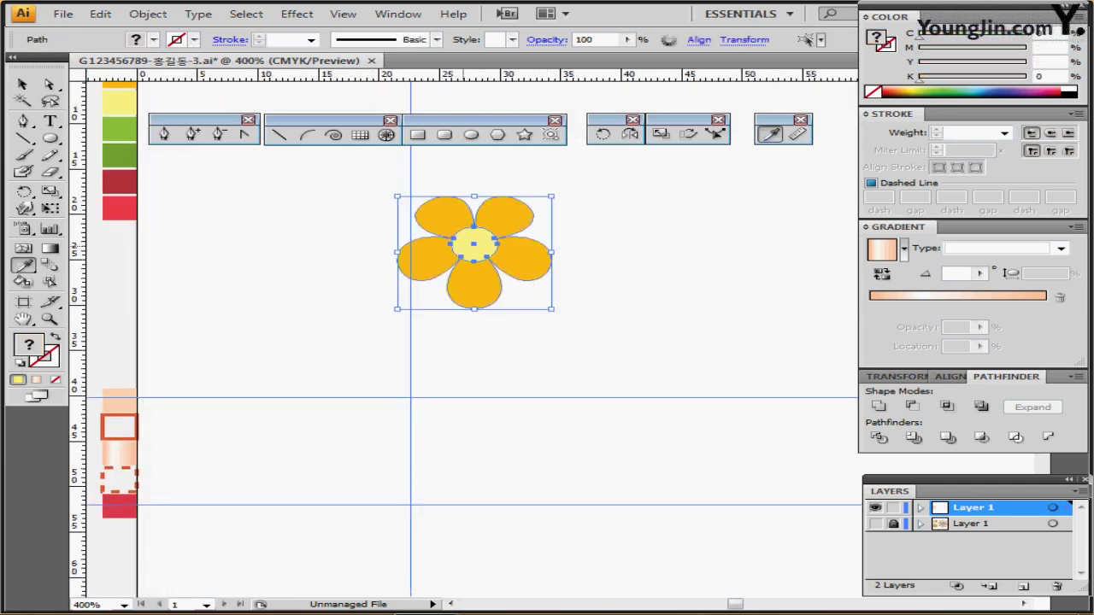
{"action": "left_click_drag", "start_coordinate": [463, 274], "coordinate": [412, 193]}
{"action": "scroll", "coordinate": [392, 193], "scroll_direction": "up", "scroll_amount": 2}
{"action": "key", "text": "ctrl+shift+a"}
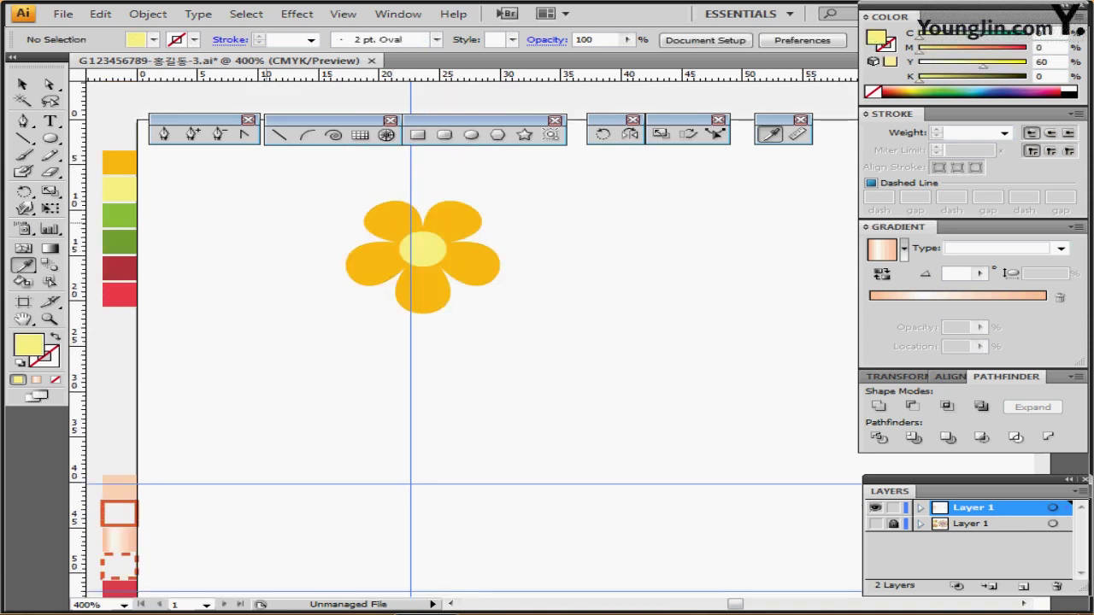
{"action": "left_click_drag", "start_coordinate": [333, 211], "coordinate": [422, 275]}
{"action": "left_click_drag", "start_coordinate": [440, 277], "coordinate": [421, 264]}
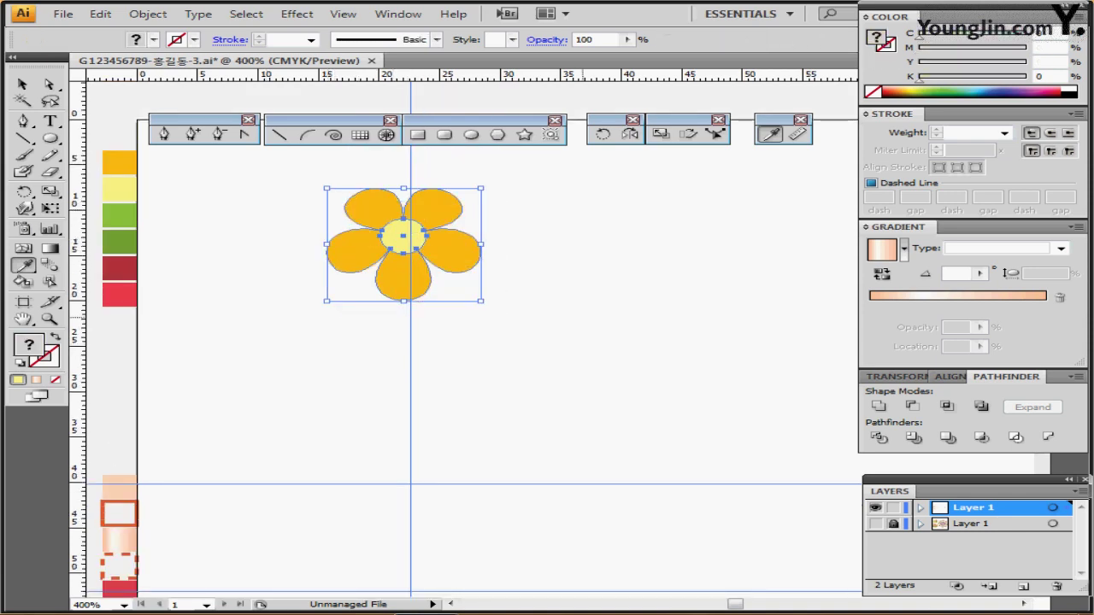
{"action": "key", "text": "ctrl+shift+a"}
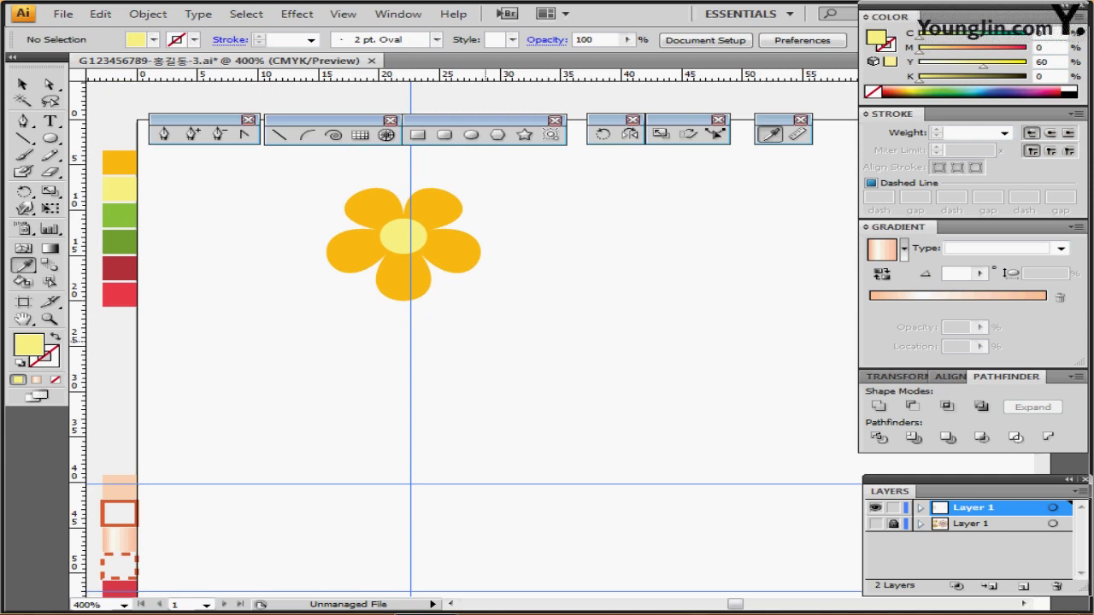
Move the red petal and the green leaf with its curved line from the pasteboard onto the artboard beside the flower.
{"action": "scroll", "coordinate": [485, 343], "scroll_direction": "left", "scroll_amount": 1}
{"action": "scroll", "coordinate": [474, 371], "scroll_direction": "left", "scroll_amount": 8}
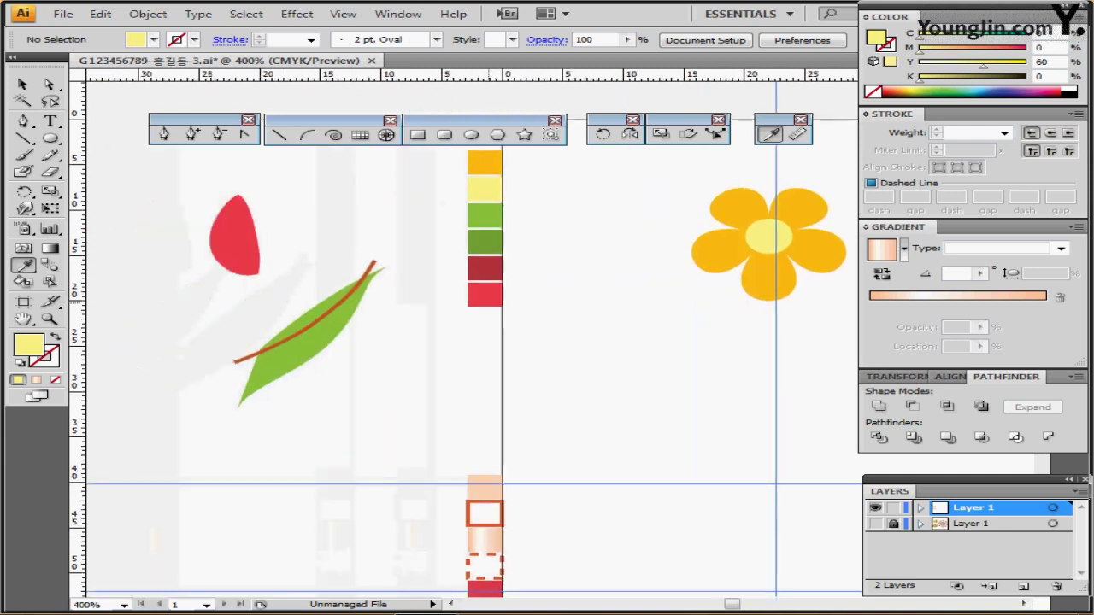
{"action": "left_click_drag", "start_coordinate": [178, 183], "coordinate": [389, 419]}
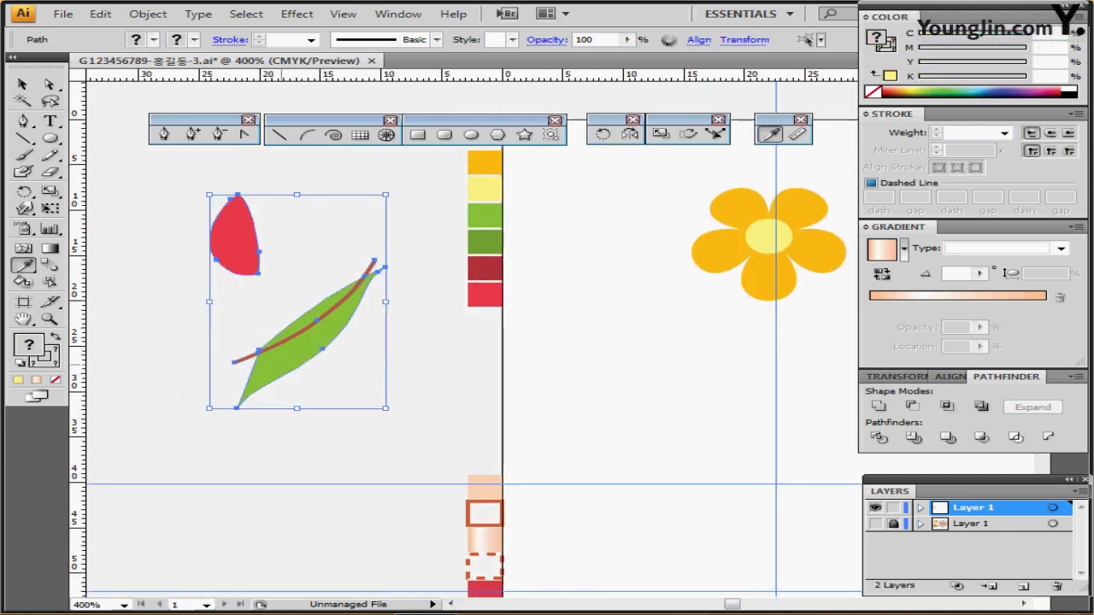
{"action": "left_click_drag", "start_coordinate": [316, 327], "coordinate": [589, 343]}
{"action": "left_click", "coordinate": [422, 274], "text": "ctrl"}
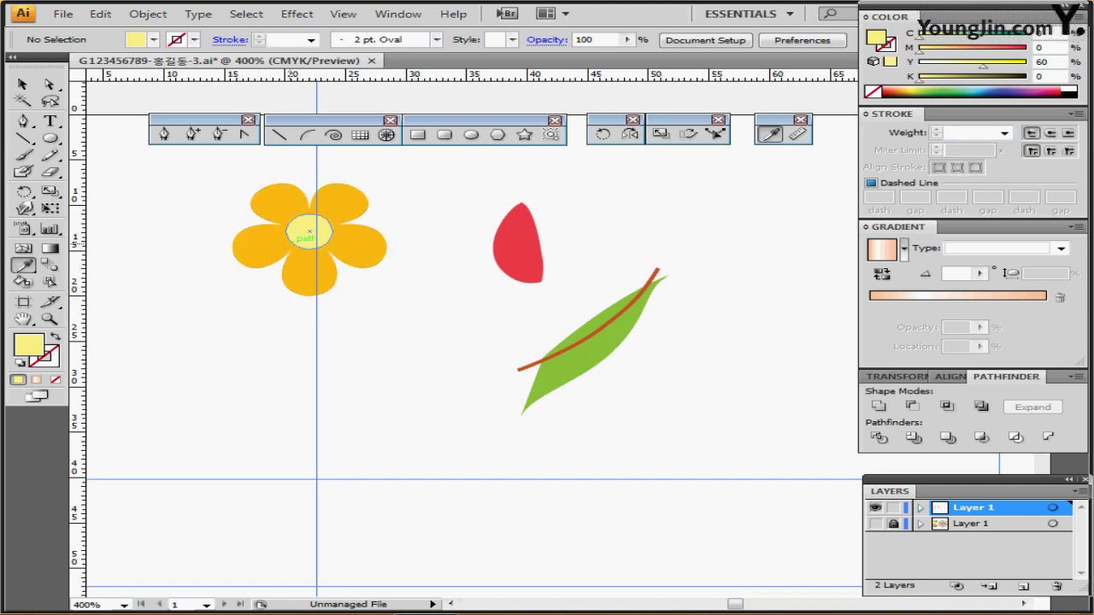
Set the current fill to the dark red swatch colour (M 90, Y 70, K 20) with nothing left selected.
{"action": "left_click_drag", "start_coordinate": [310, 231], "coordinate": [474, 246]}
{"action": "left_click", "coordinate": [190, 277]}
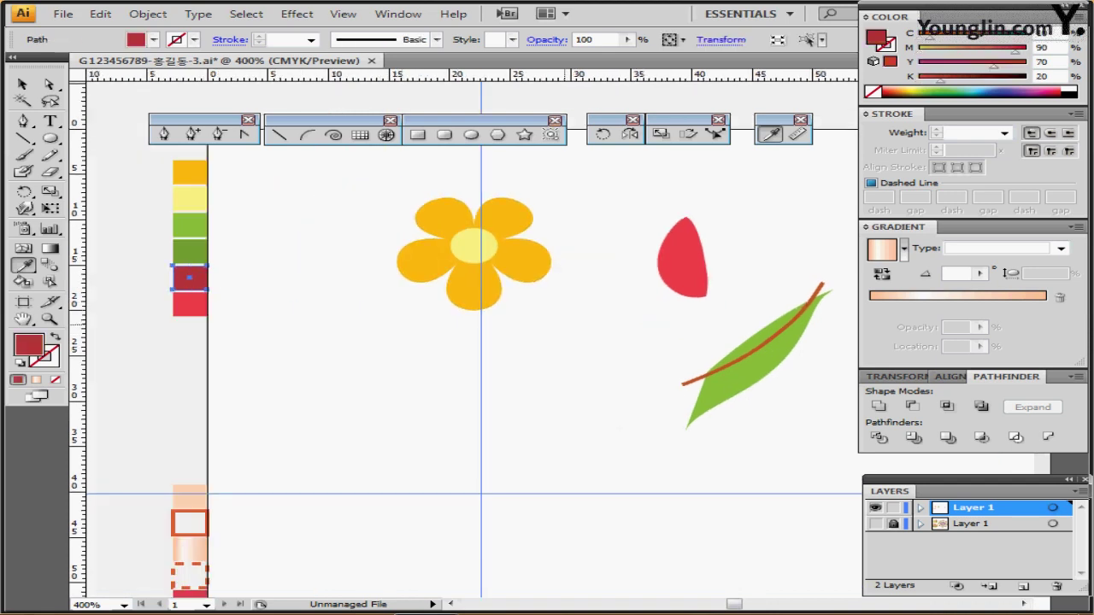
{"action": "scroll", "coordinate": [470, 368], "scroll_direction": "right", "scroll_amount": 6}
{"action": "key", "text": "ctrl+shift+a"}
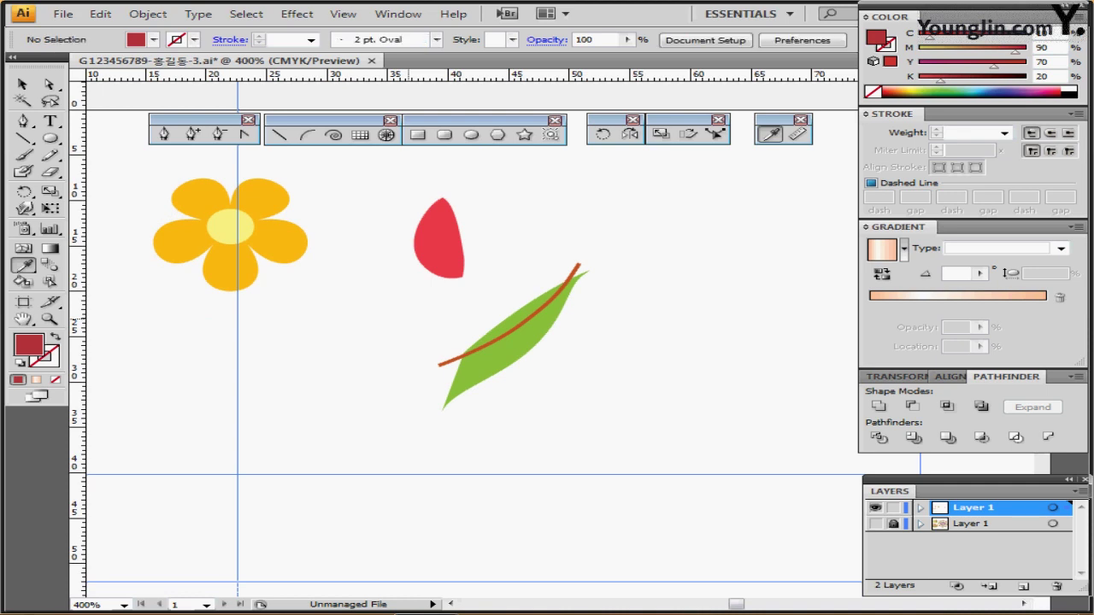
Show the reference layer and move the red petal, the leaf with its line, and the yellow flower onto their matching reference shapes.
{"action": "left_click", "coordinate": [471, 135]}
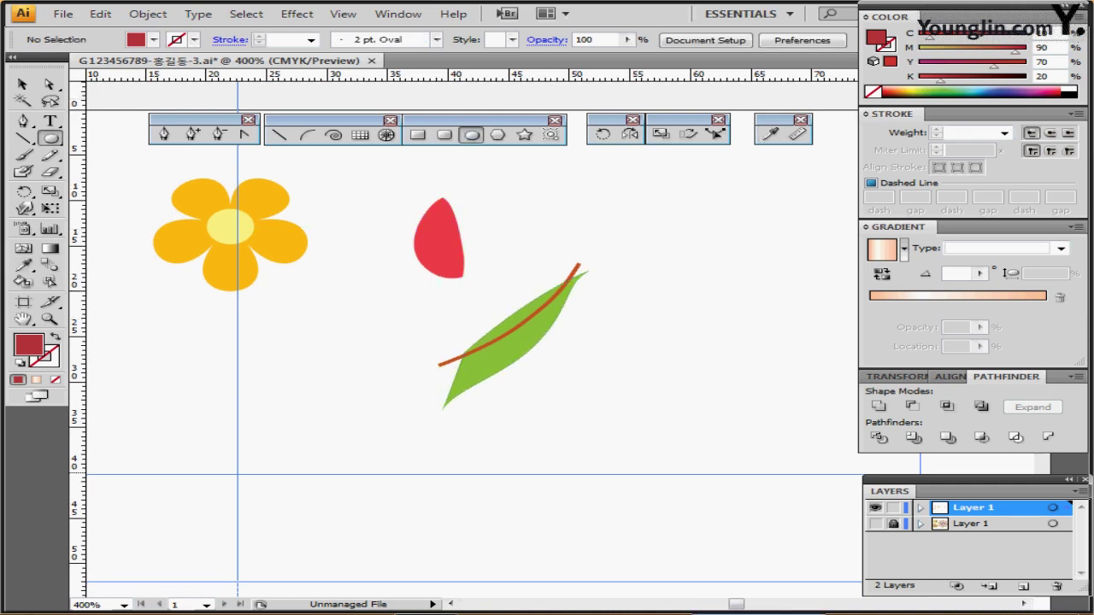
{"action": "left_click", "coordinate": [875, 523]}
{"action": "left_click", "coordinate": [439, 205], "text": "ctrl"}
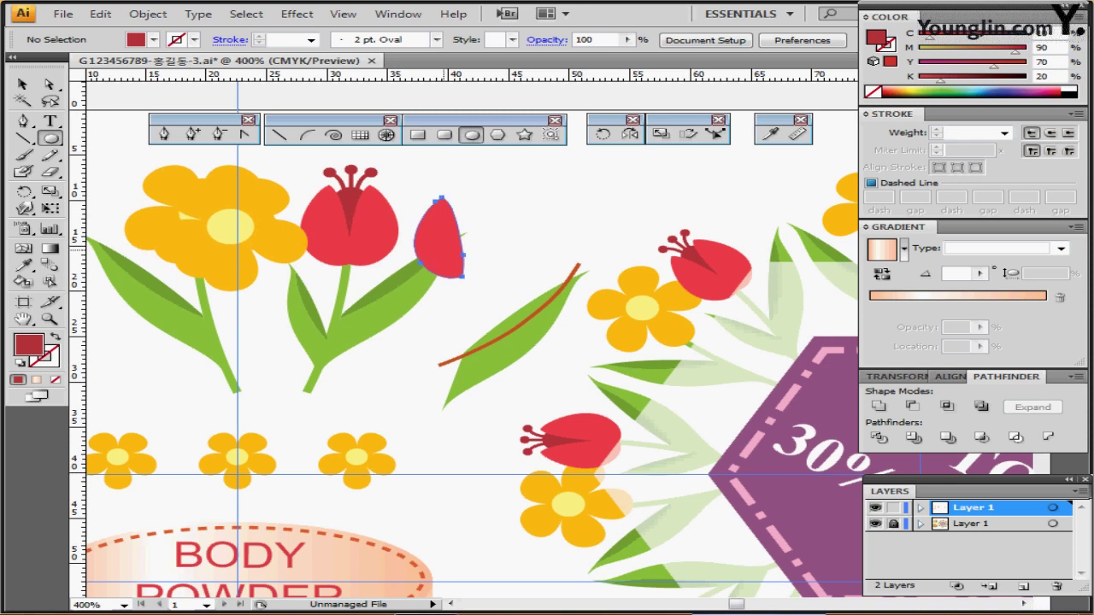
{"action": "left_click_drag", "start_coordinate": [498, 196], "coordinate": [434, 367]}
{"action": "left_click_drag", "start_coordinate": [455, 264], "coordinate": [341, 246]}
{"action": "left_click_drag", "start_coordinate": [342, 248], "coordinate": [448, 255]}
{"action": "left_click_drag", "start_coordinate": [610, 285], "coordinate": [489, 334]}
{"action": "left_click_drag", "start_coordinate": [506, 345], "coordinate": [503, 323]}
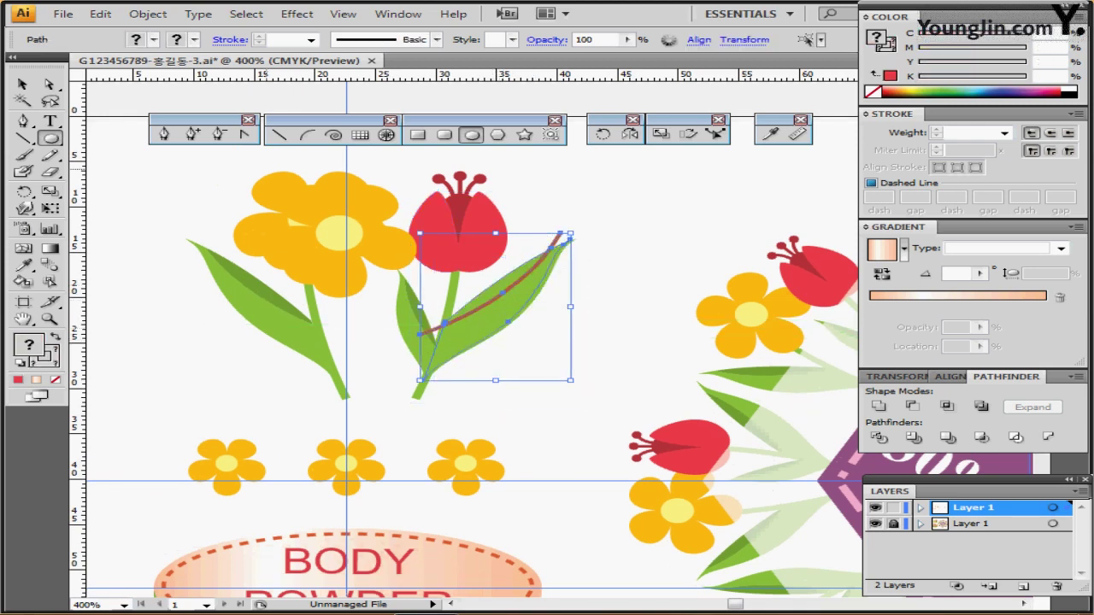
{"action": "left_click_drag", "start_coordinate": [355, 241], "coordinate": [326, 236]}
{"action": "key", "text": "ctrl+shift+a"}
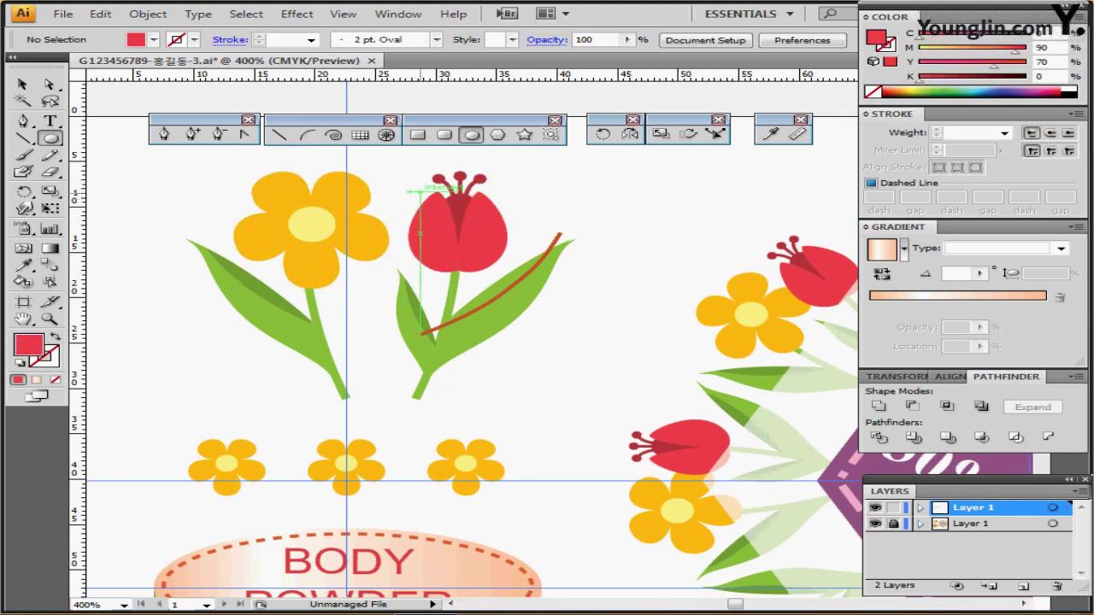
Draw a vertical ellipse overlapping the right side of the red petal and fill it with the dark red swatch colour.
{"action": "left_click_drag", "start_coordinate": [429, 166], "coordinate": [484, 271]}
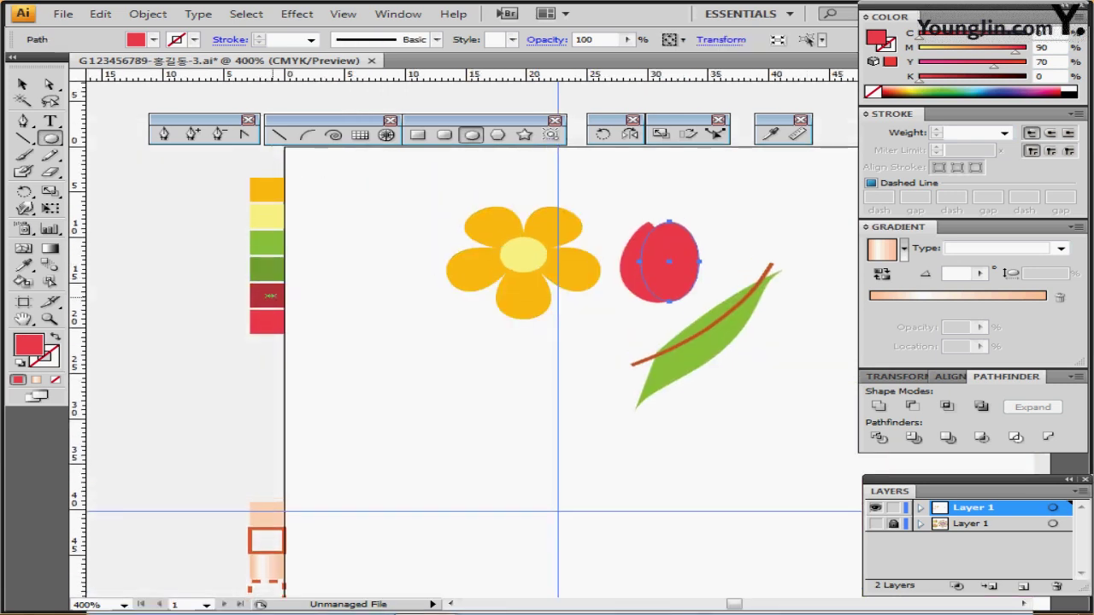
{"action": "left_click", "coordinate": [770, 135]}
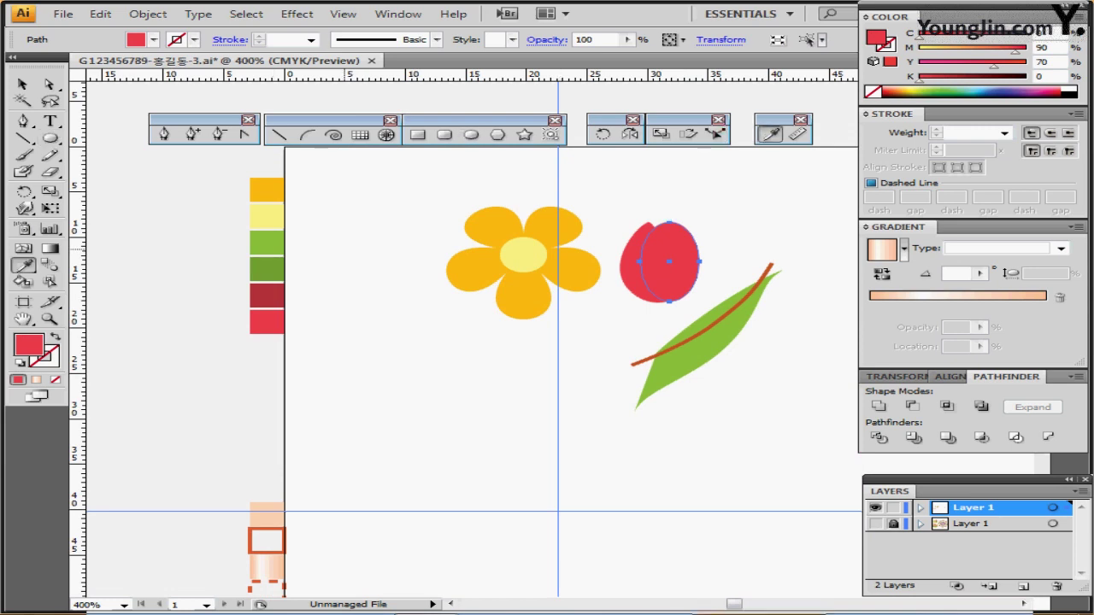
{"action": "left_click", "coordinate": [269, 295]}
{"action": "key", "text": "ctrl+shift+a"}
Bring the red petal to the front so it overlaps the dark red ellipse.
{"action": "left_click_drag", "start_coordinate": [685, 260], "coordinate": [417, 242]}
{"action": "left_click", "coordinate": [429, 229], "text": "ctrl"}
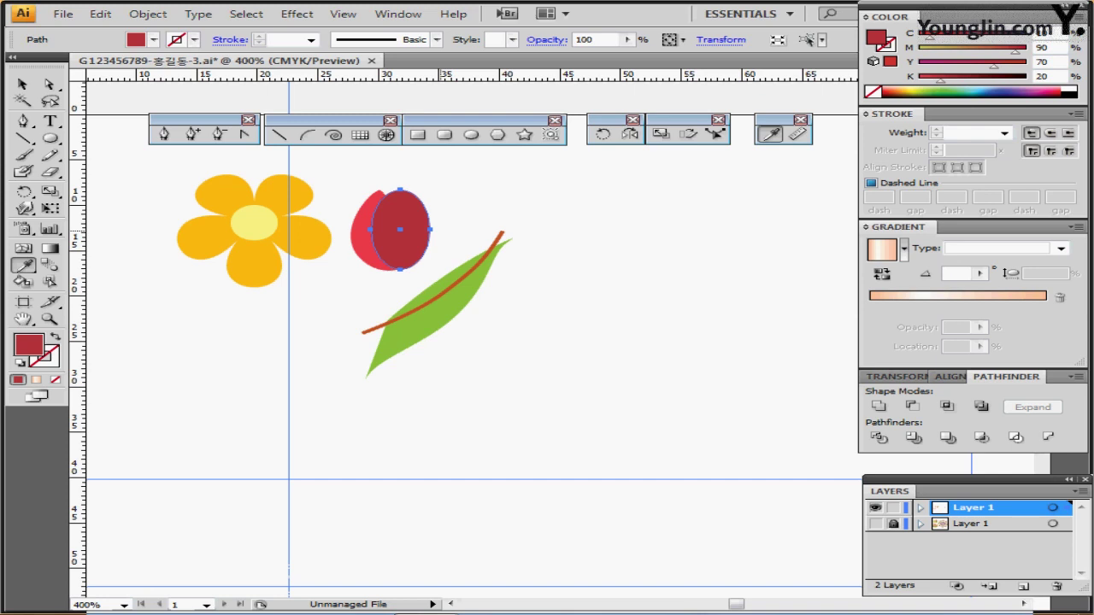
{"action": "left_click", "coordinate": [363, 241], "text": "shift"}
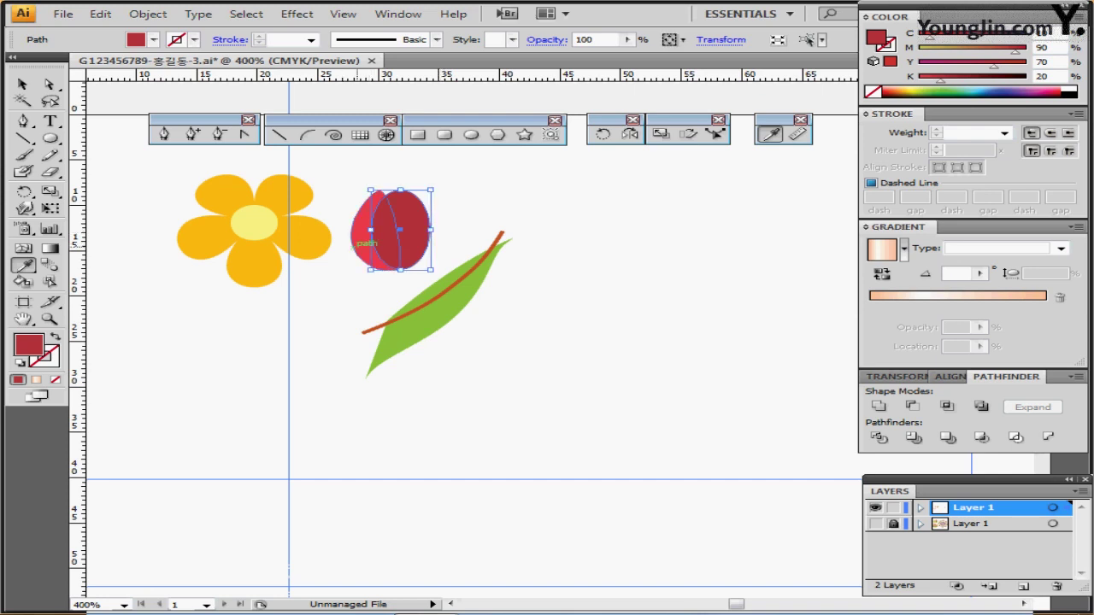
{"action": "left_click", "coordinate": [362, 241]}
{"action": "key", "text": "ctrl+shift+bracketright"}
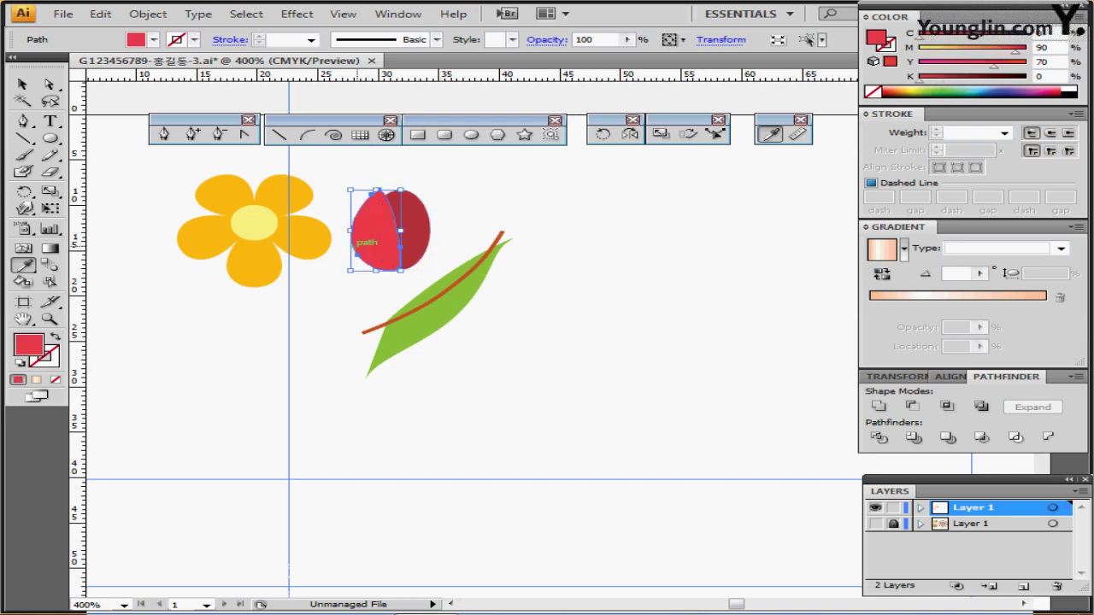
{"action": "key", "text": "a"}
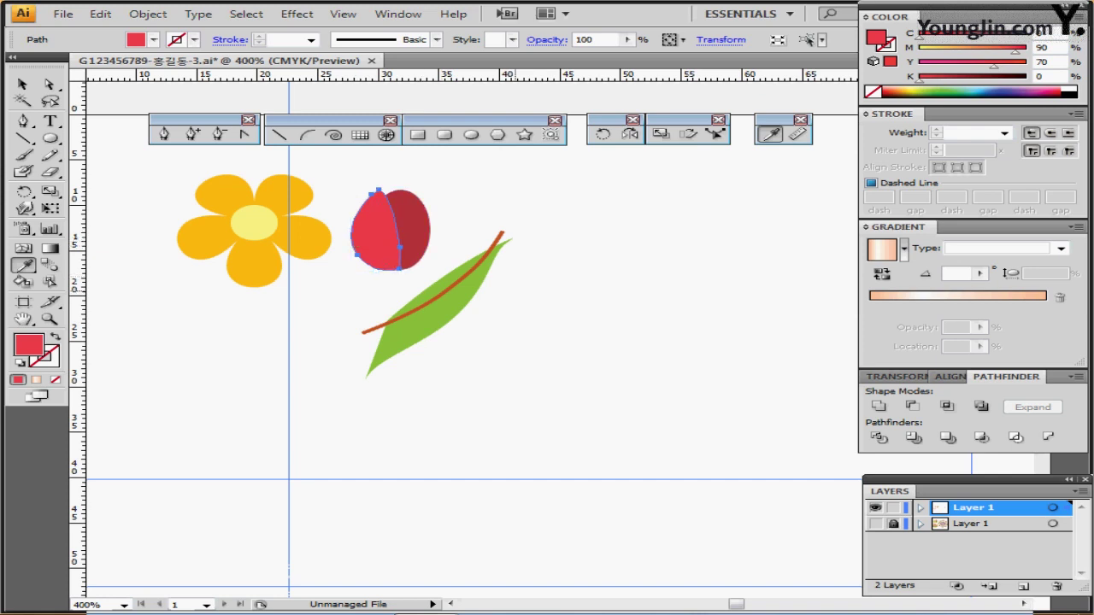
Try reflecting the red petal itself about its bottom anchor point, and undo the reflection.
{"action": "key", "text": "ctrl+plus"}
{"action": "left_click_drag", "start_coordinate": [518, 266], "coordinate": [377, 218]}
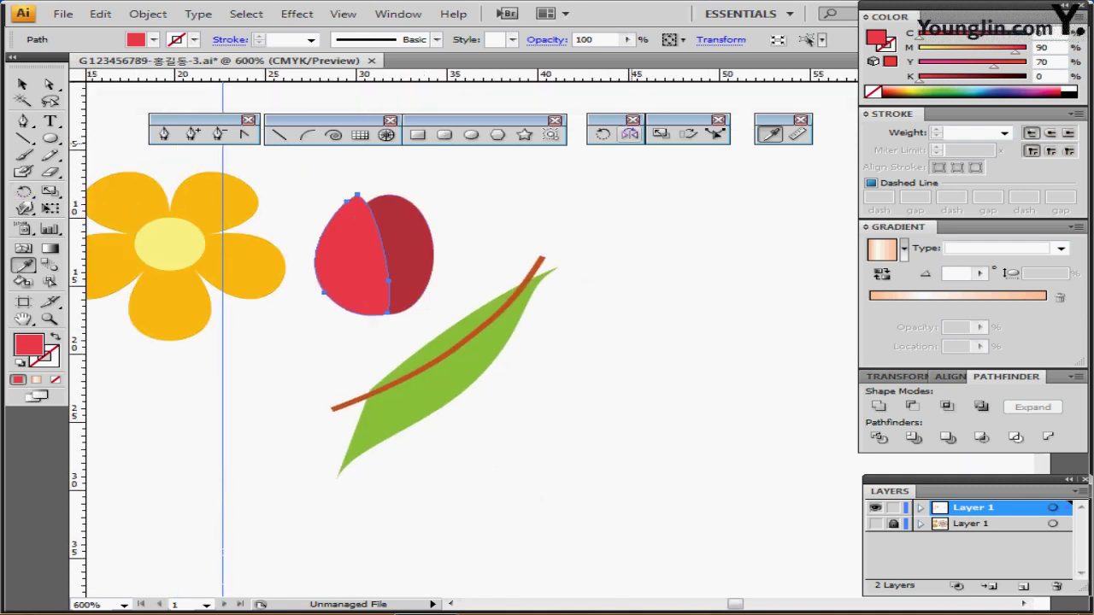
{"action": "left_click", "coordinate": [630, 134]}
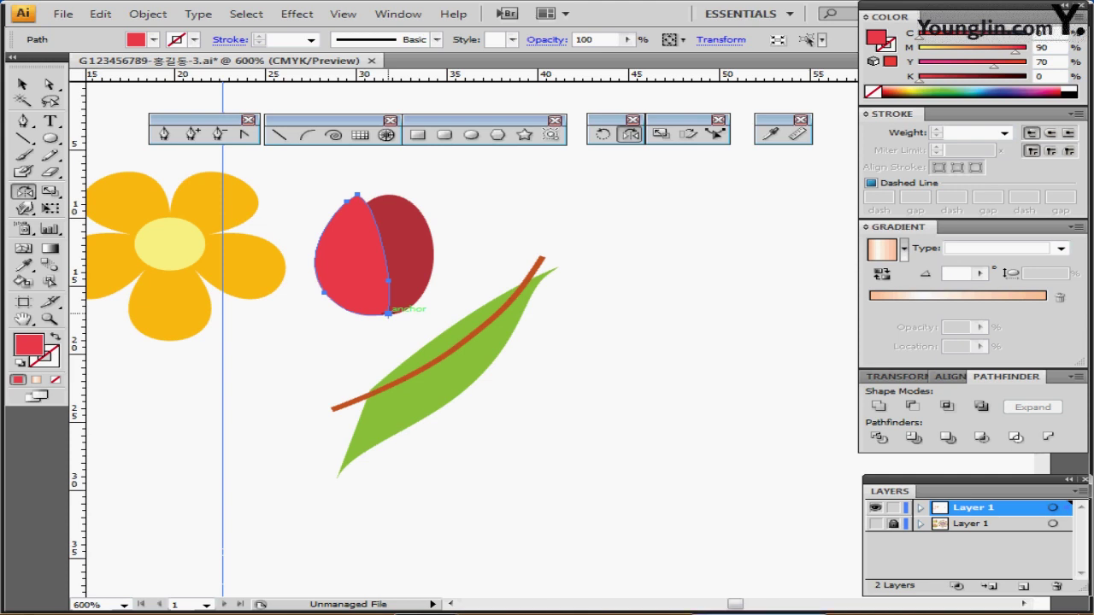
{"action": "left_click", "coordinate": [389, 314]}
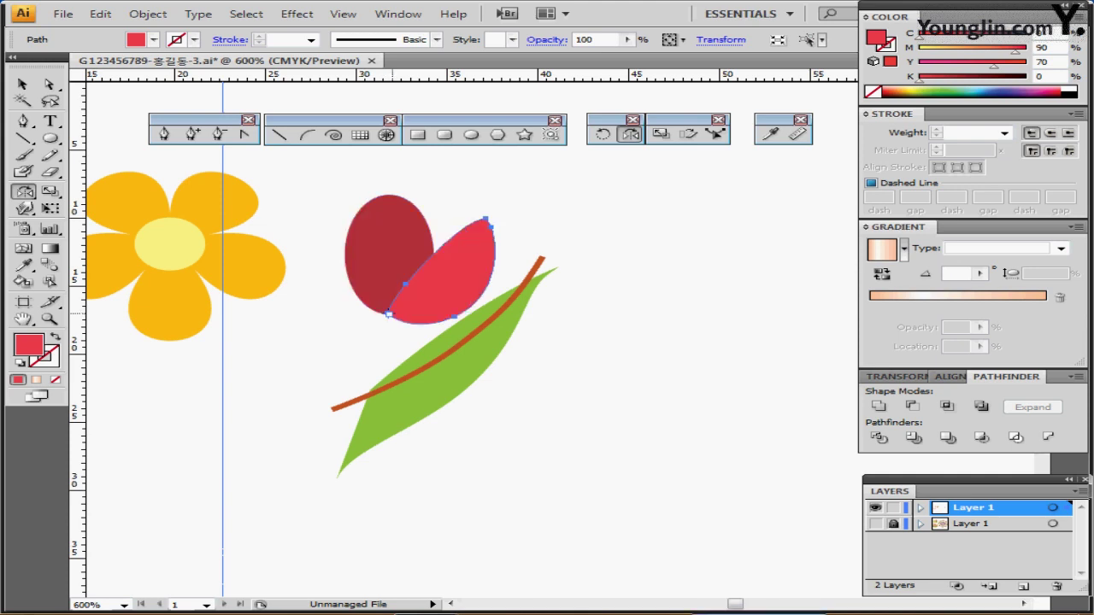
{"action": "key", "text": "ctrl+z"}
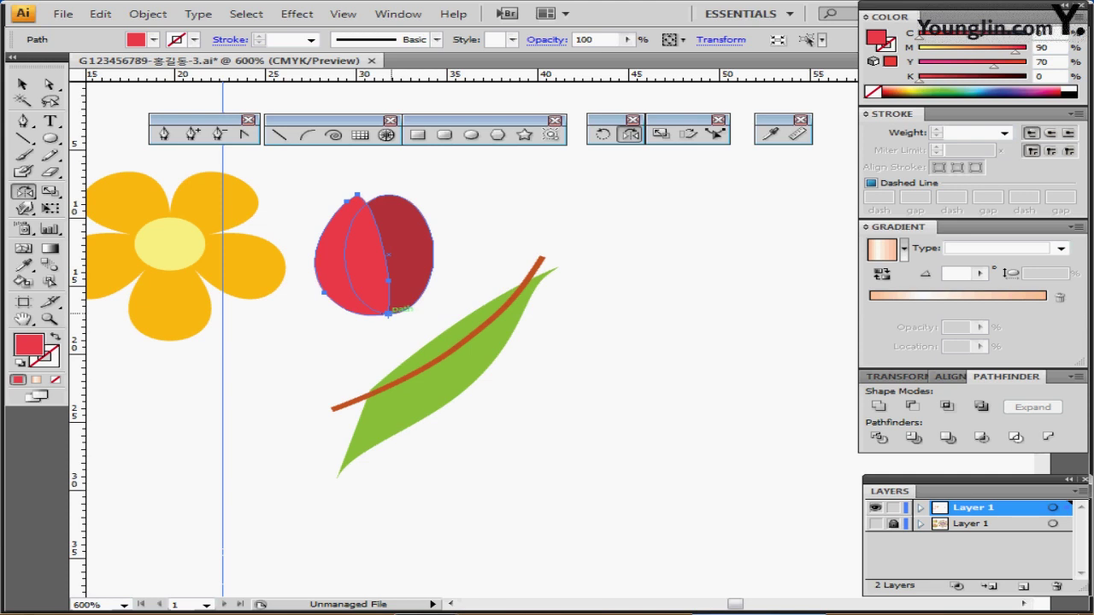
Try making a reflected copy of the red petal with the Vertical axis at 90° about its bottom anchor, and undo it.
{"action": "left_click", "coordinate": [389, 314], "text": "alt"}
{"action": "left_click_drag", "start_coordinate": [548, 231], "coordinate": [659, 151]}
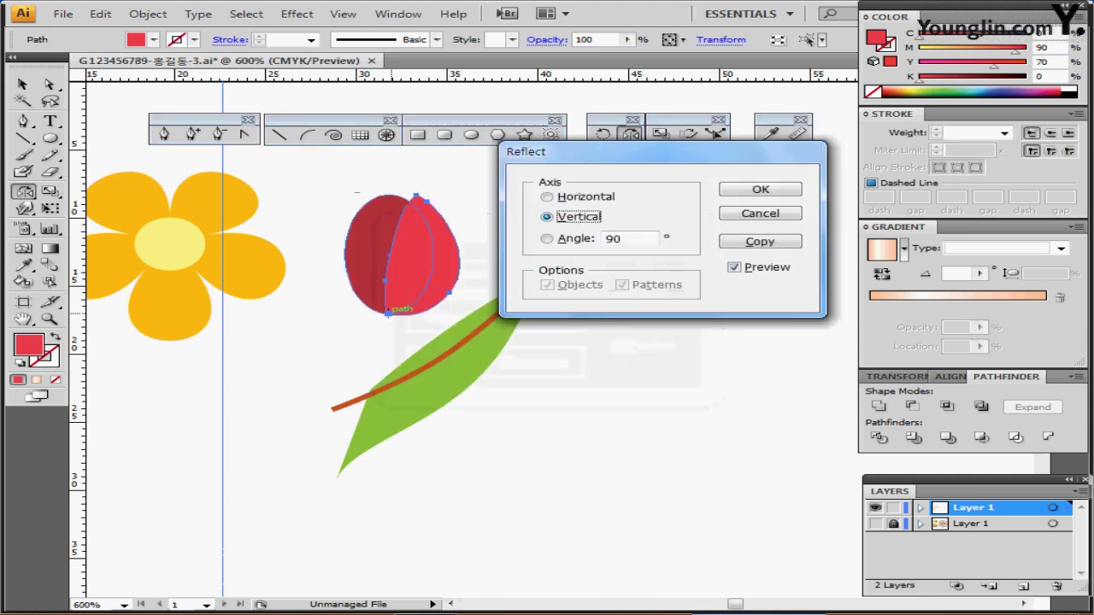
{"action": "left_click", "coordinate": [760, 241]}
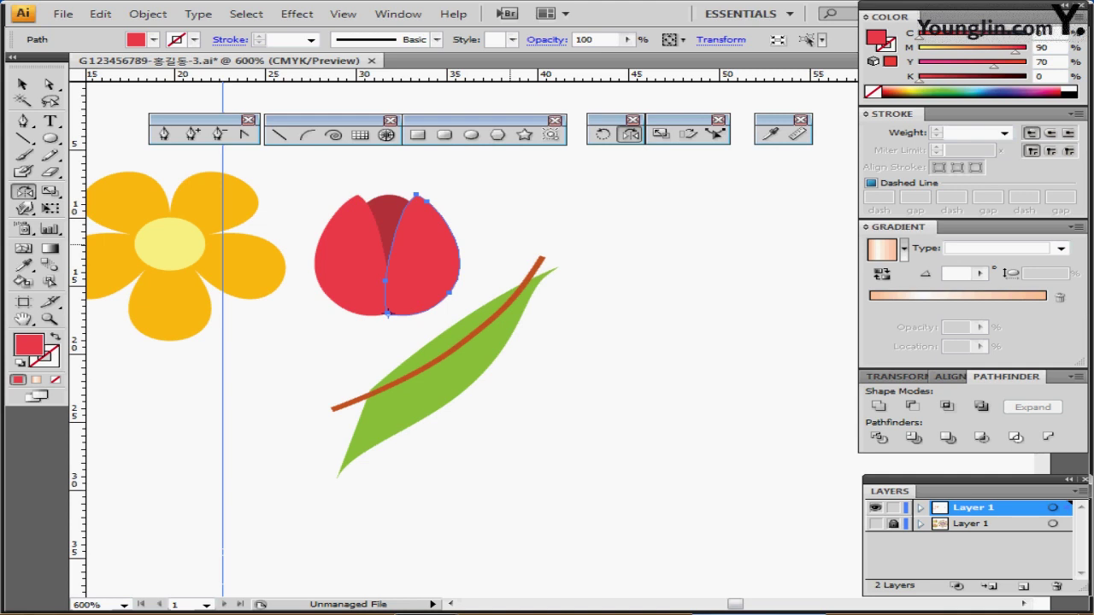
{"action": "key", "text": "ctrl+z"}
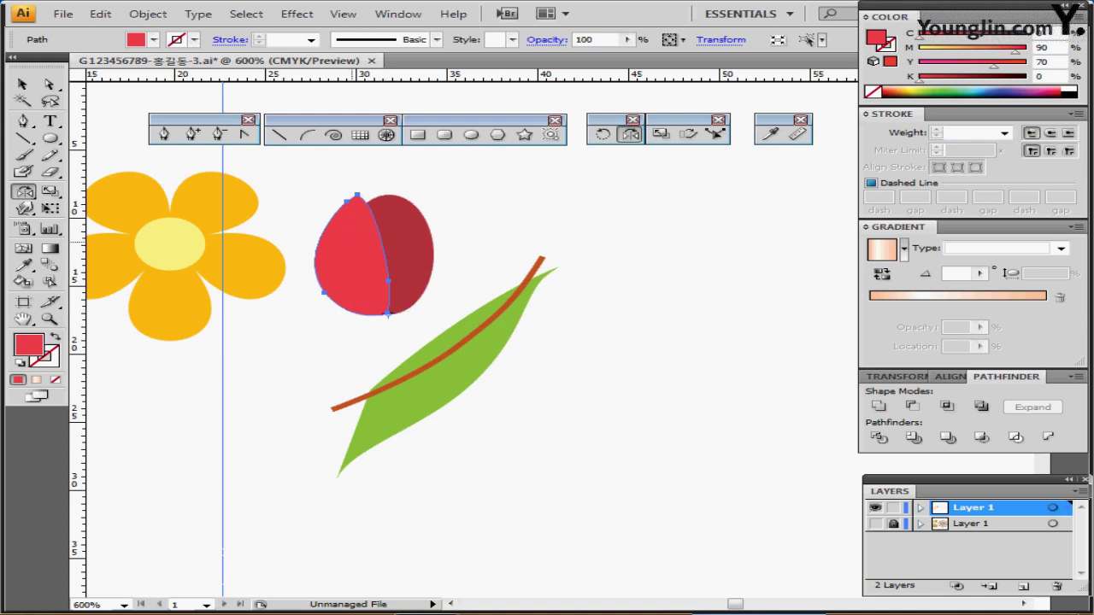
Reflect a copy of the red petal freehand across its bottom anchor to form the tulip's right petal.
{"action": "left_click_drag", "start_coordinate": [377, 256], "coordinate": [492, 218]}
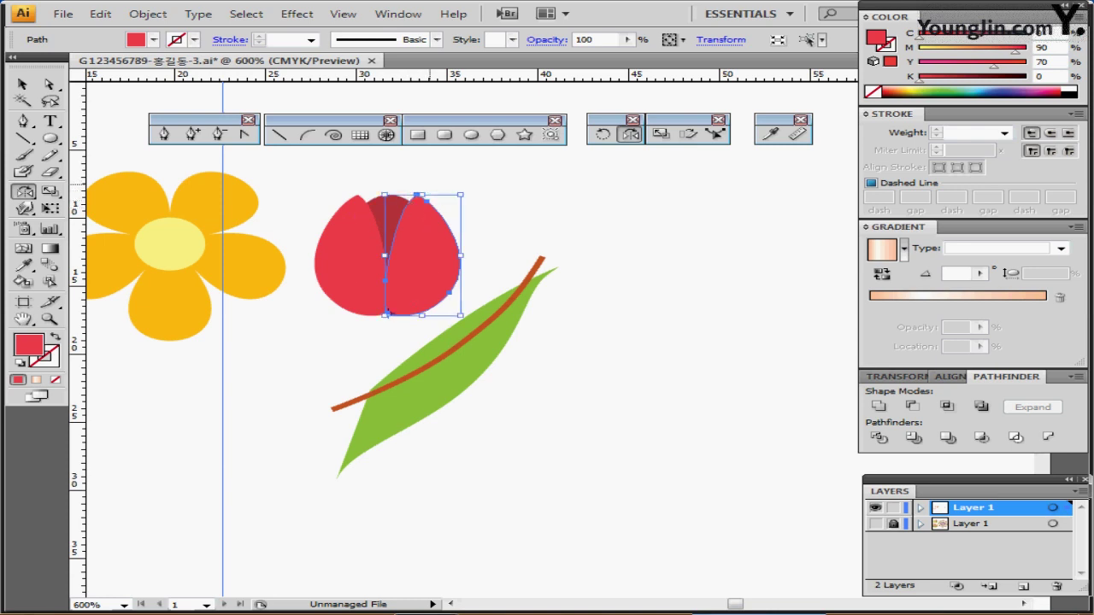
{"action": "left_click", "coordinate": [434, 182], "text": "ctrl"}
Draw a small ellipse above the tulip's centre, filled with the same dark red as the tulip's inner ellipse.
{"action": "left_click", "coordinate": [389, 199], "text": "ctrl"}
{"action": "scroll", "coordinate": [388, 256], "scroll_direction": "up", "scroll_amount": 1}
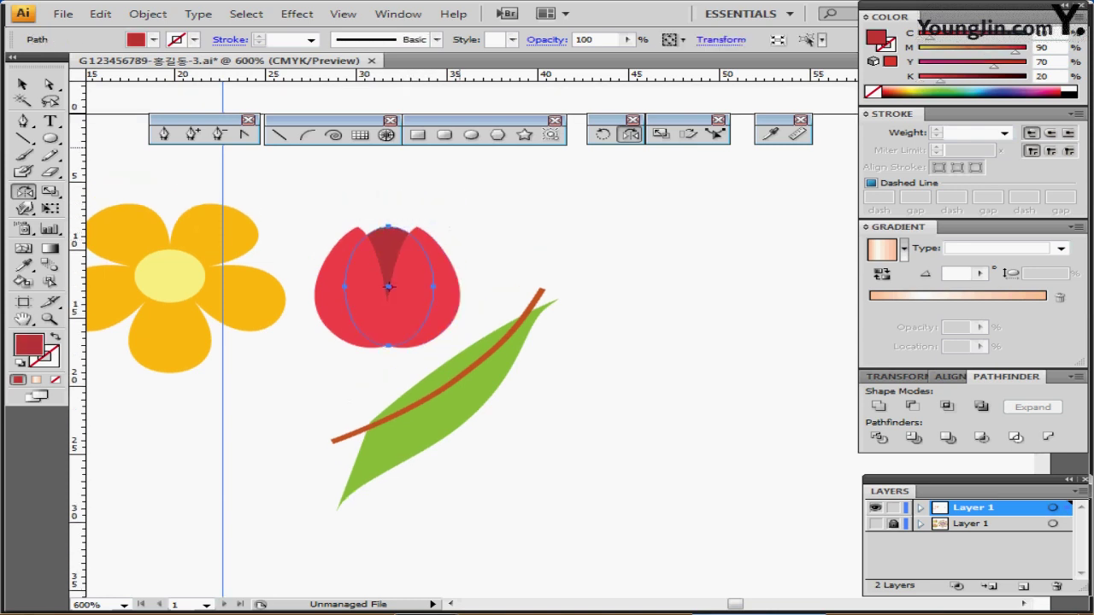
{"action": "key", "text": "l"}
{"action": "mouse_move", "coordinate": [385, 180]}
{"action": "left_mouse_down"}
{"action": "mouse_move", "coordinate": [407, 200]}
{"action": "mouse_move", "coordinate": [396, 192]}
{"action": "left_mouse_up"}
{"action": "left_click", "coordinate": [433, 195], "text": "ctrl"}
Draw a vertical line from the small ellipse down into the tulip and give it a 1 pt dark red stroke without fill.
{"action": "left_click", "coordinate": [279, 134]}
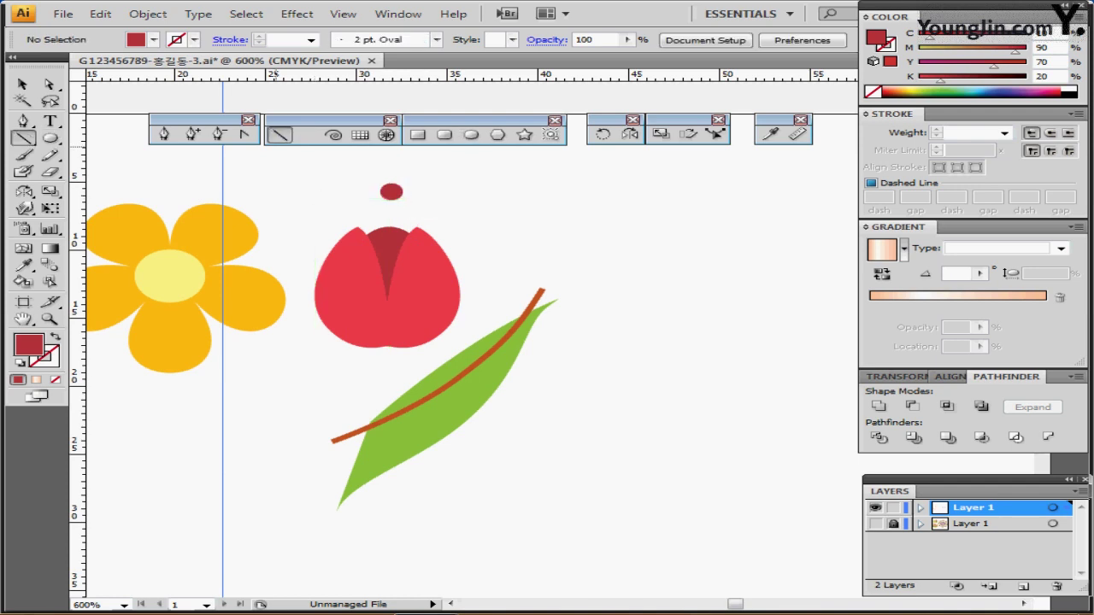
{"action": "left_click_drag", "start_coordinate": [392, 191], "coordinate": [391, 245]}
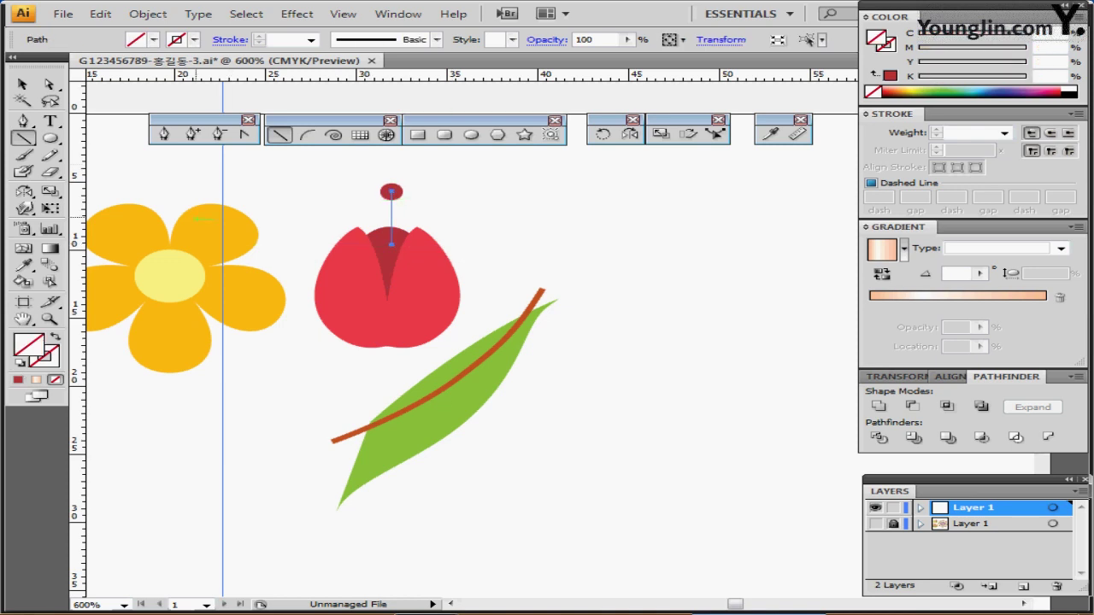
{"action": "key", "text": "i"}
{"action": "left_click", "coordinate": [394, 193]}
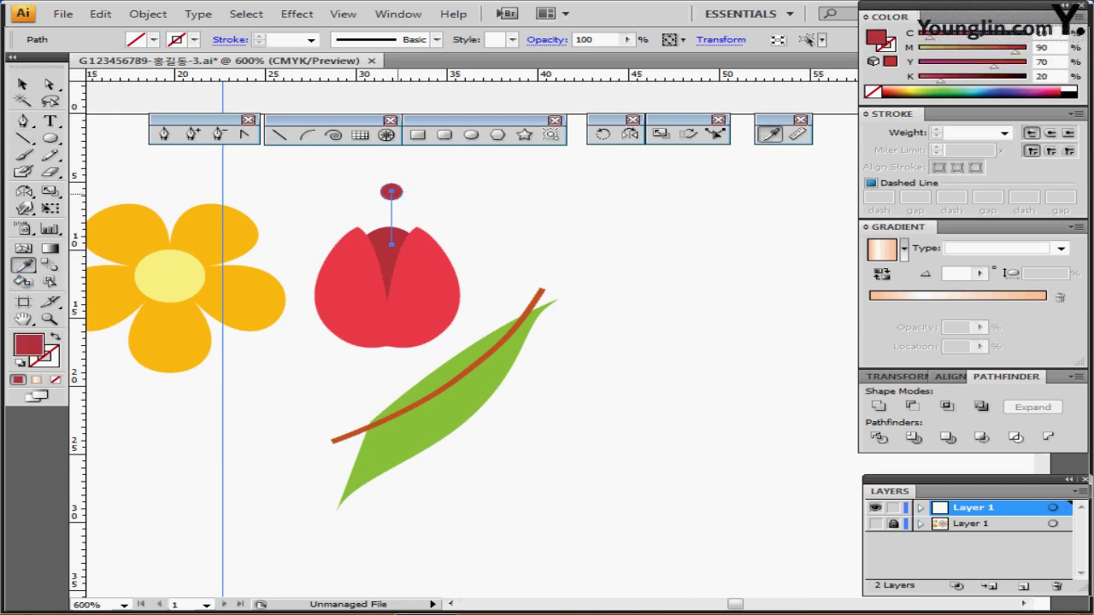
{"action": "key", "text": "shift+x"}
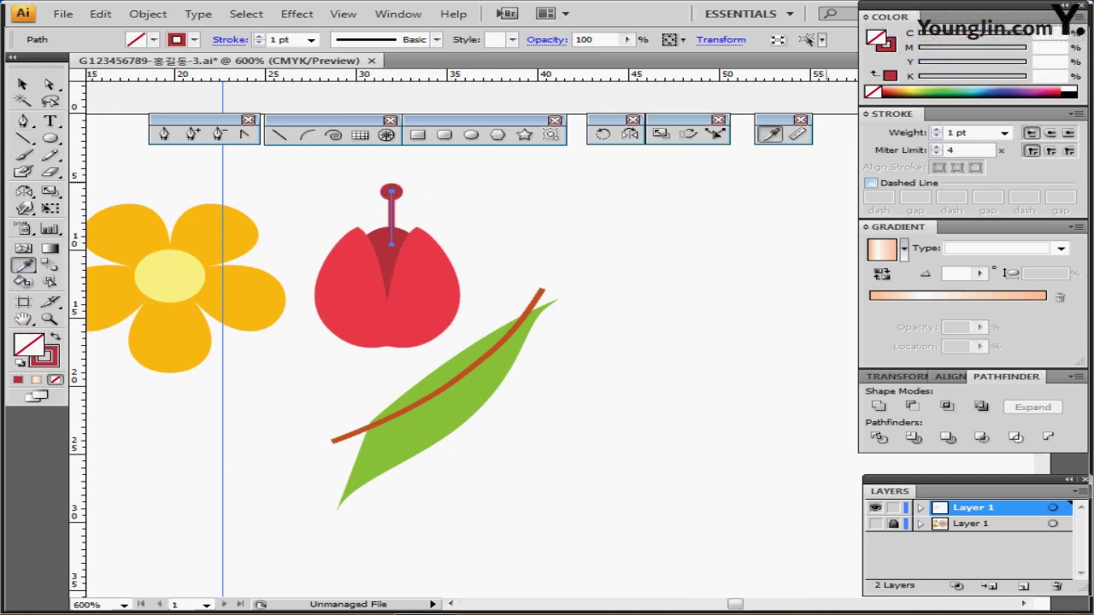
{"action": "left_click", "coordinate": [957, 132]}
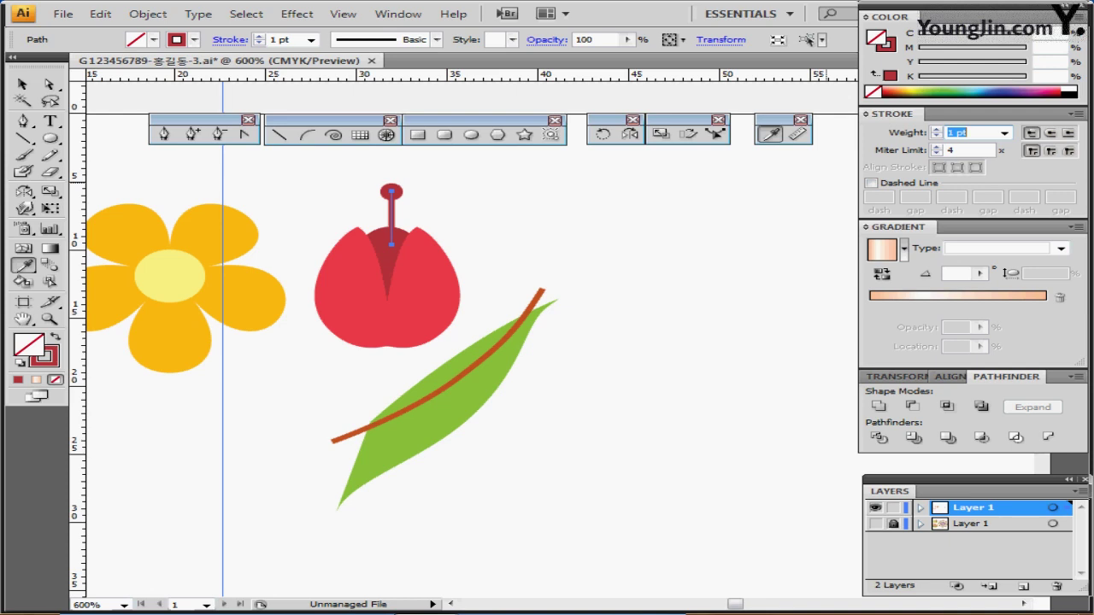
Align the small ellipse, the vertical line and the tulip's dark red ellipse on their horizontal centres.
{"action": "key", "text": "ctrl+shift+a"}
{"action": "left_click_drag", "start_coordinate": [378, 166], "coordinate": [396, 231]}
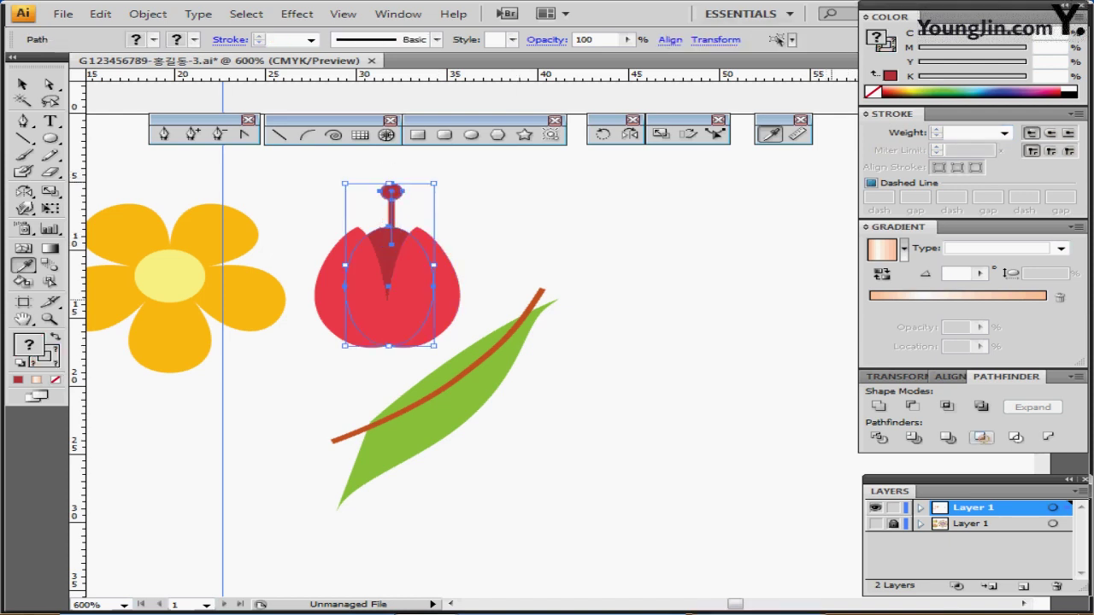
{"action": "left_click", "coordinate": [951, 377]}
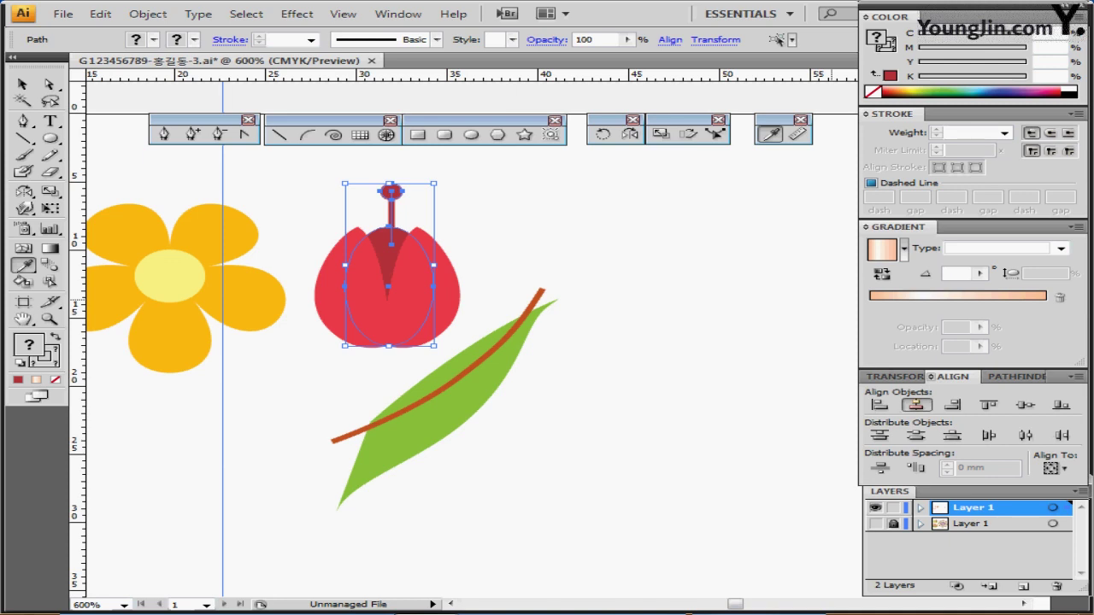
{"action": "key", "text": "ctrl+shift+a"}
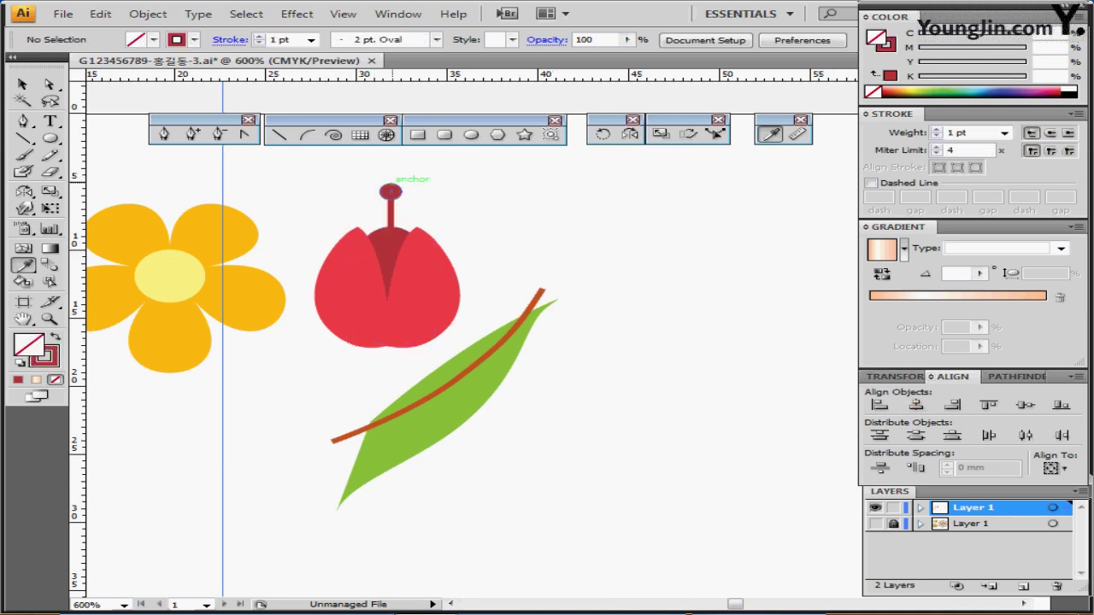
Duplicate the small dark red ellipse to the left of the vertical stem, slightly lower than the original.
{"action": "left_click_drag", "start_coordinate": [390, 190], "coordinate": [383, 198]}
{"action": "key", "text": "ctrl+z"}
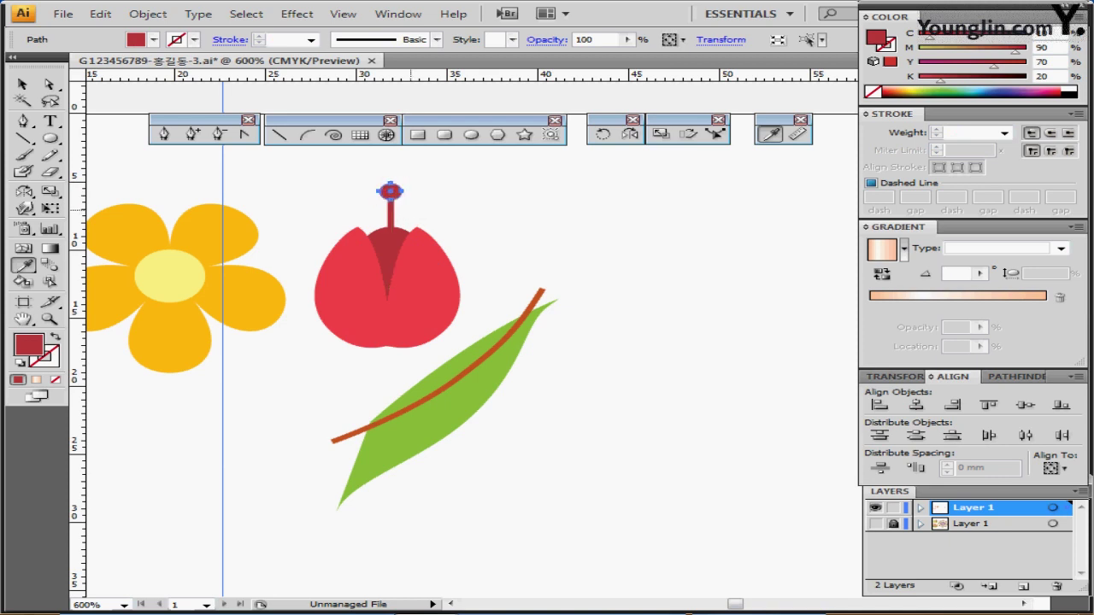
{"action": "key", "text": "ctrl+plus"}
{"action": "key", "text": "ctrl+plus"}
{"action": "left_click_drag", "start_coordinate": [623, 386], "coordinate": [515, 273]}
{"action": "left_click_drag", "start_coordinate": [515, 255], "coordinate": [515, 267]}
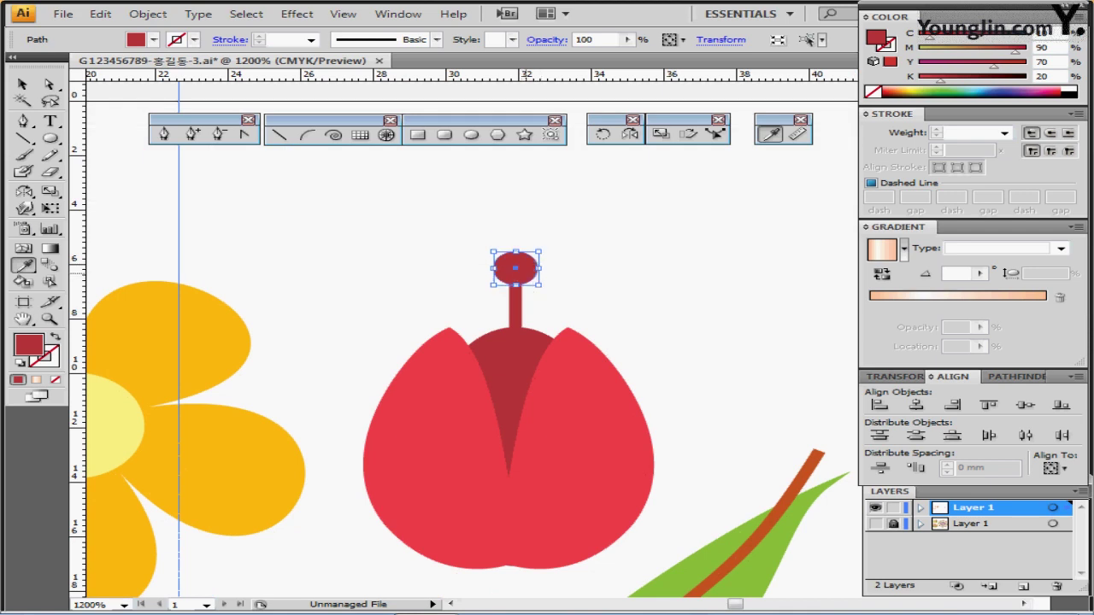
{"action": "left_click_drag", "start_coordinate": [515, 269], "coordinate": [451, 276]}
{"action": "key", "text": "ctrl+shift+a"}
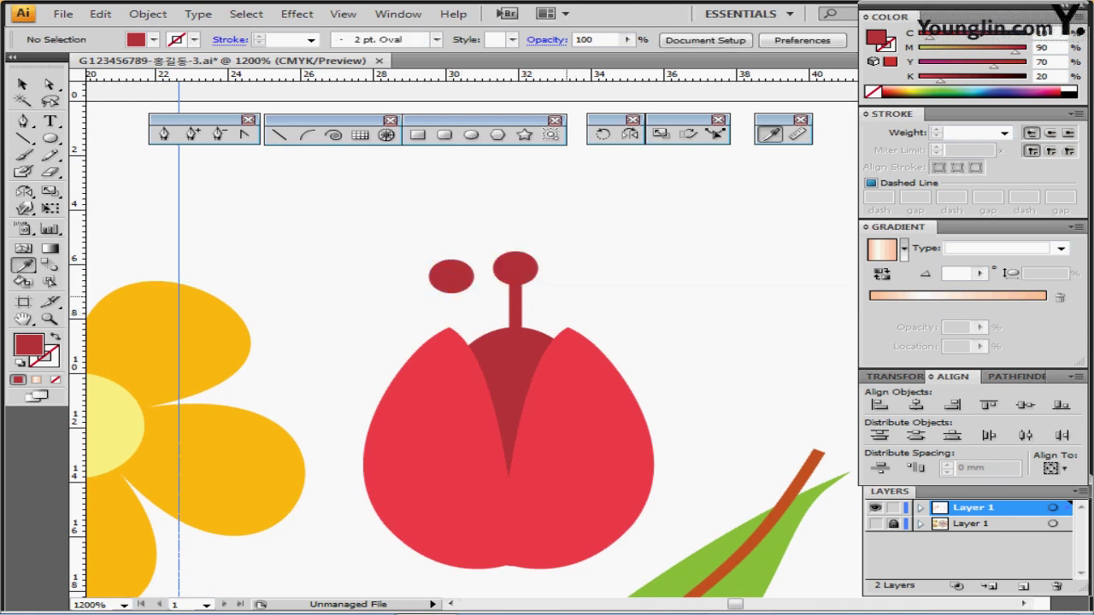
Draw an arc with a 1 pt dark red stroke and no fill, joining the tulip's centre to the left small ellipse.
{"action": "mouse_move", "coordinate": [567, 297]}
{"action": "left_mouse_down"}
{"action": "mouse_move", "coordinate": [491, 296]}
{"action": "mouse_move", "coordinate": [506, 313]}
{"action": "left_mouse_up"}
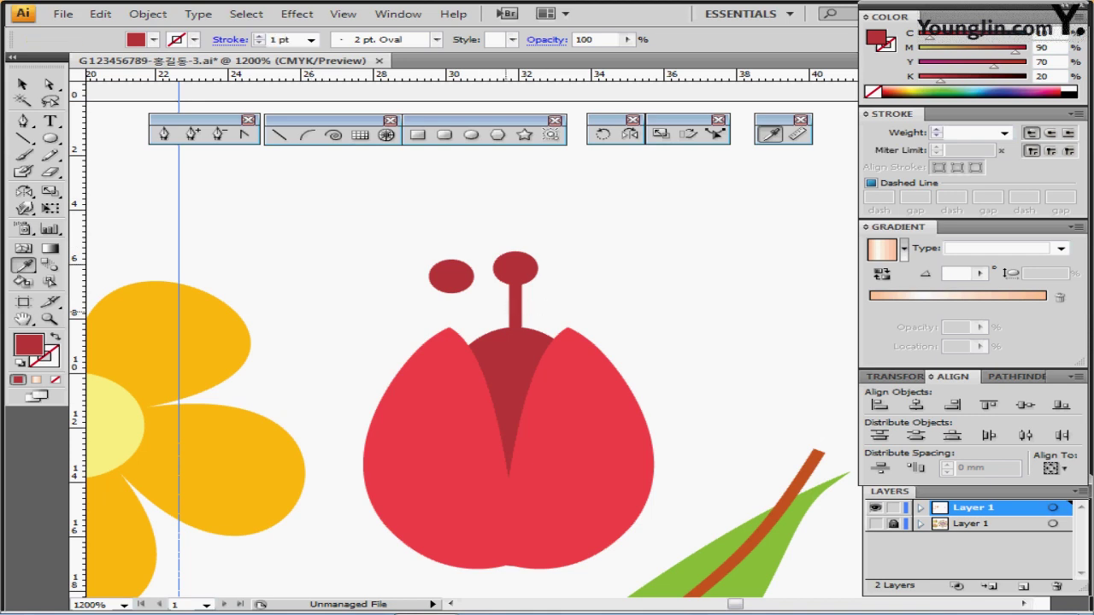
{"action": "left_click", "coordinate": [250, 190], "text": "ctrl"}
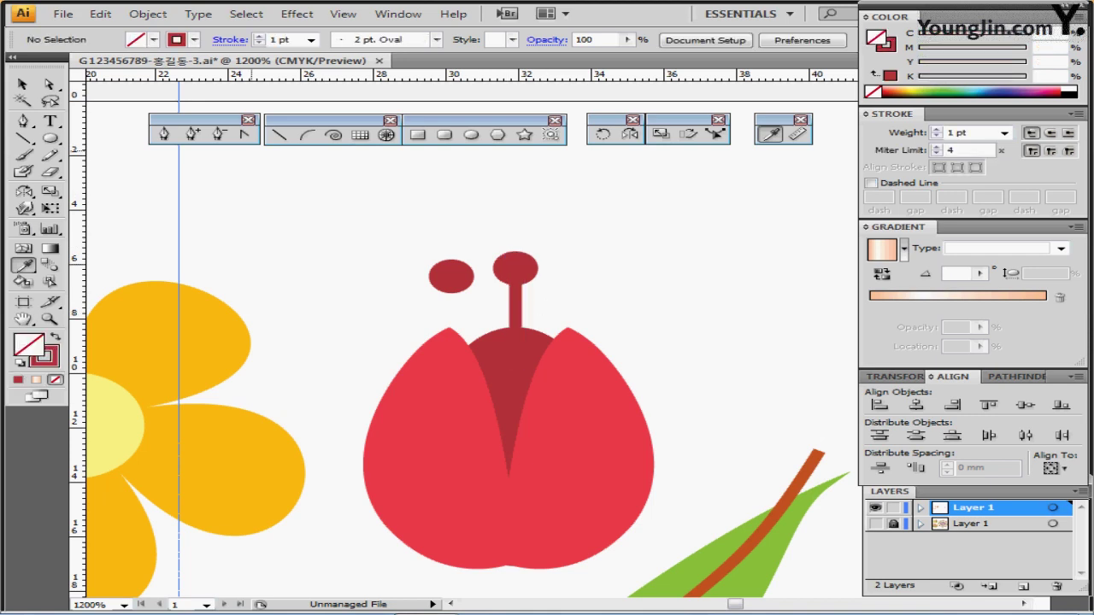
{"action": "left_click", "coordinate": [306, 134]}
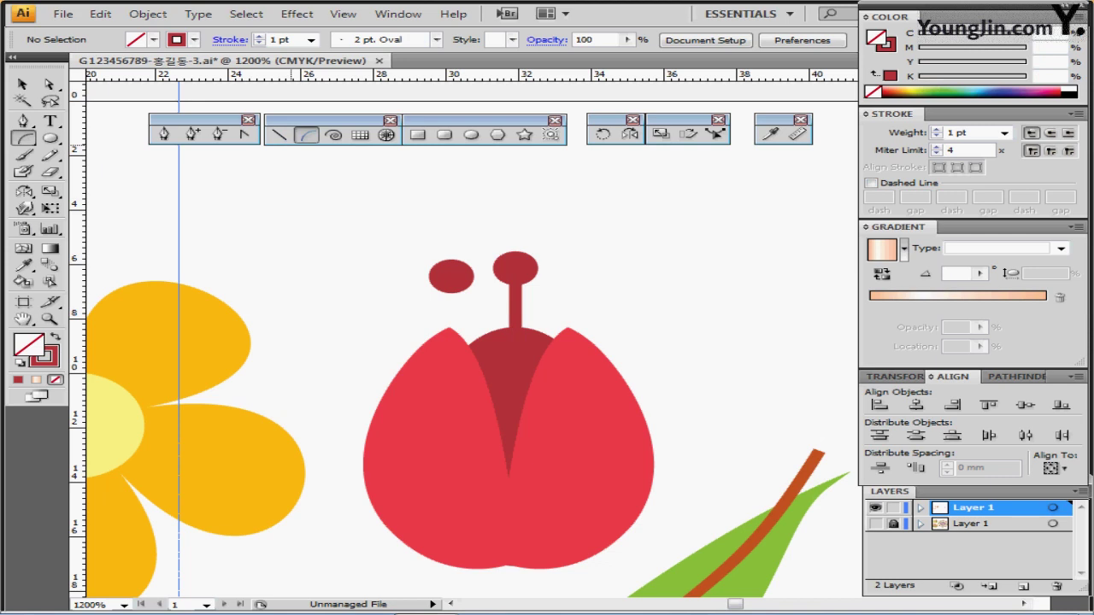
{"action": "left_click_drag", "start_coordinate": [504, 328], "coordinate": [452, 279]}
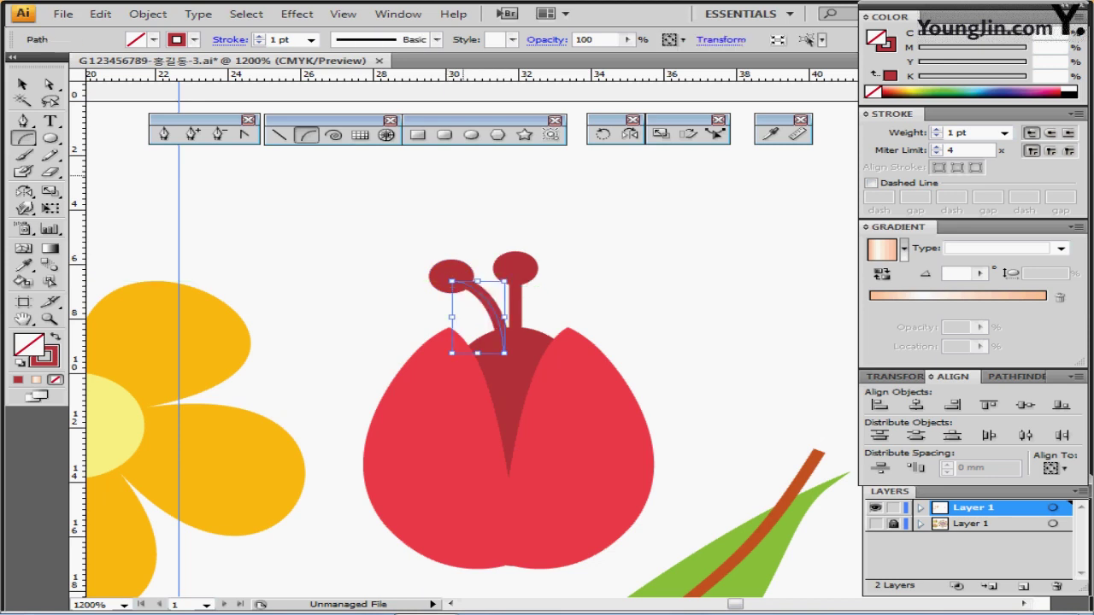
{"action": "key", "text": "ctrl+shift+a"}
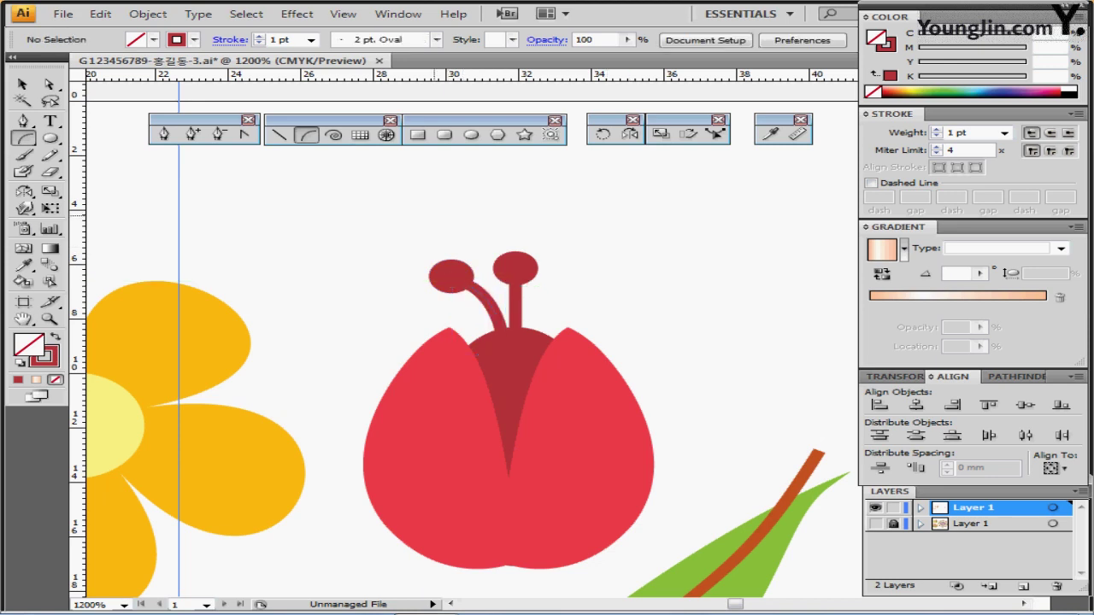
Reflect a copy of the left small ellipse and its arc across the central stem to form the right stamen.
{"action": "left_click_drag", "start_coordinate": [420, 231], "coordinate": [475, 301]}
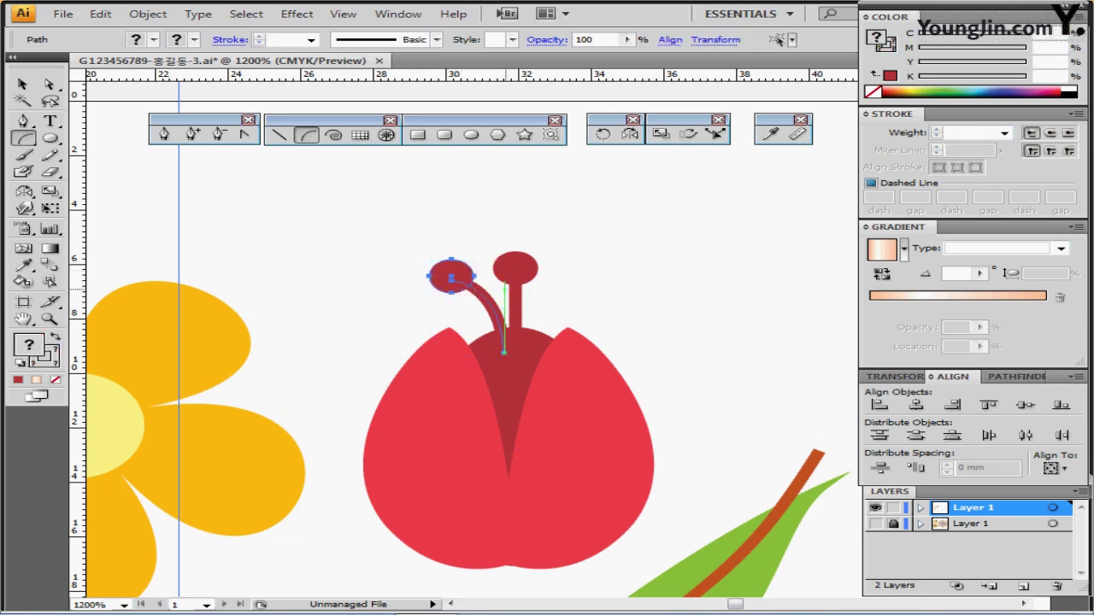
{"action": "left_click_drag", "start_coordinate": [505, 286], "coordinate": [487, 254]}
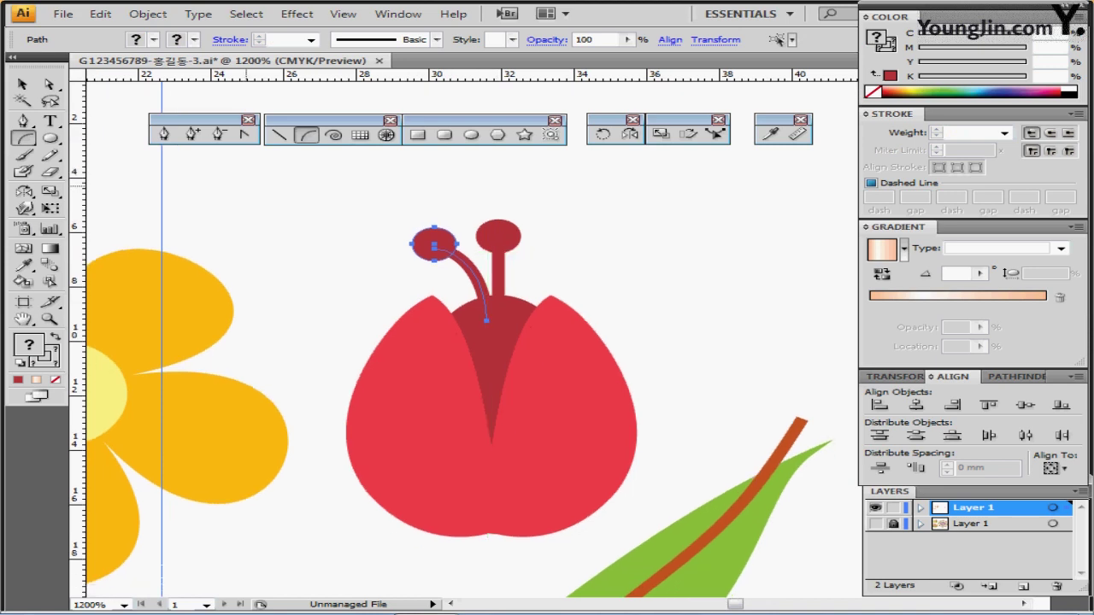
{"action": "left_click", "coordinate": [630, 134]}
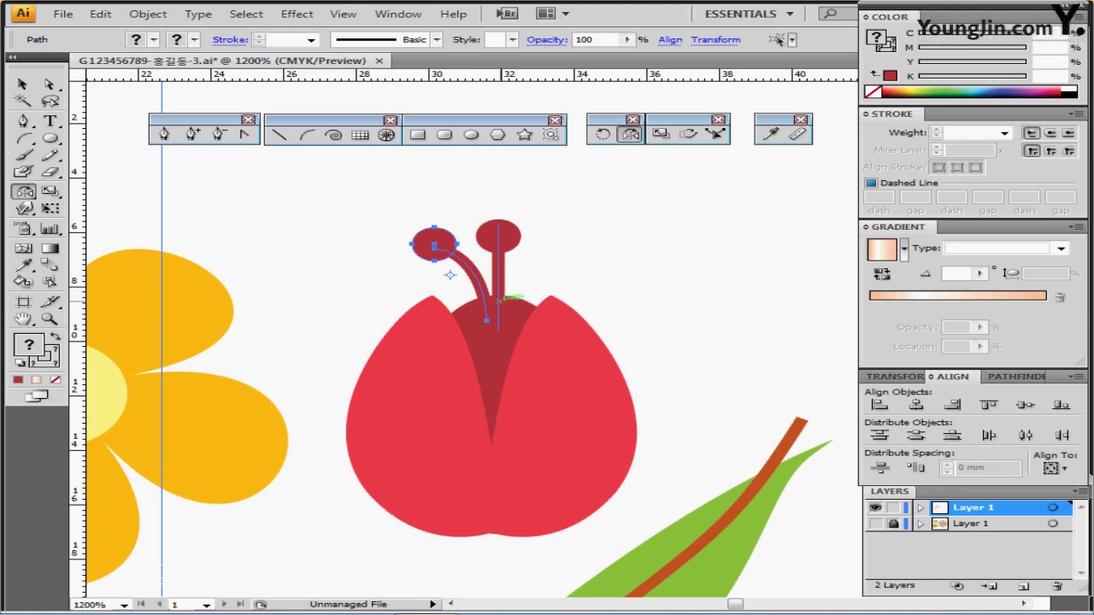
{"action": "left_click", "coordinate": [499, 301]}
{"action": "left_click_drag", "start_coordinate": [499, 301], "coordinate": [588, 284]}
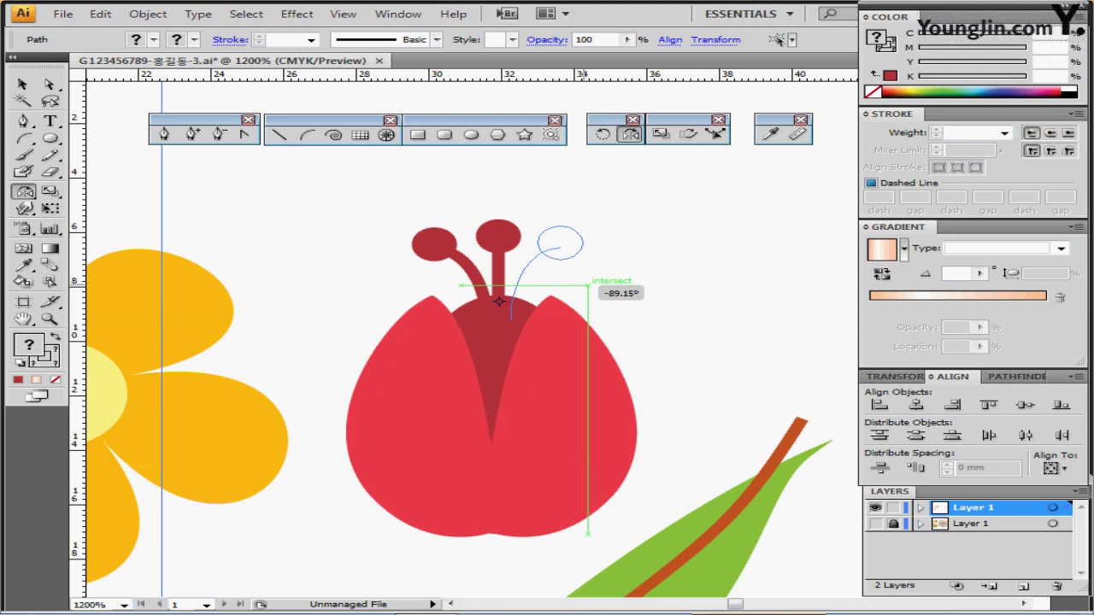
{"action": "left_click_drag", "start_coordinate": [588, 284], "coordinate": [590, 287]}
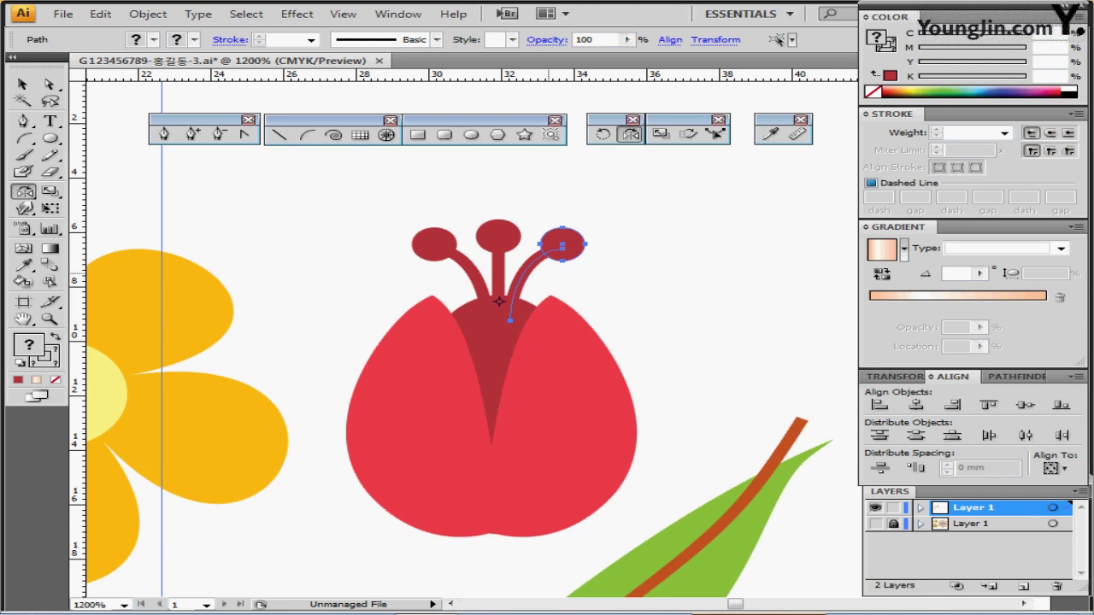
Convert the strokes of the three dark red stamen lines into filled outline shapes.
{"action": "key", "text": "ctrl"}
{"action": "left_click_drag", "start_coordinate": [446, 268], "coordinate": [554, 276]}
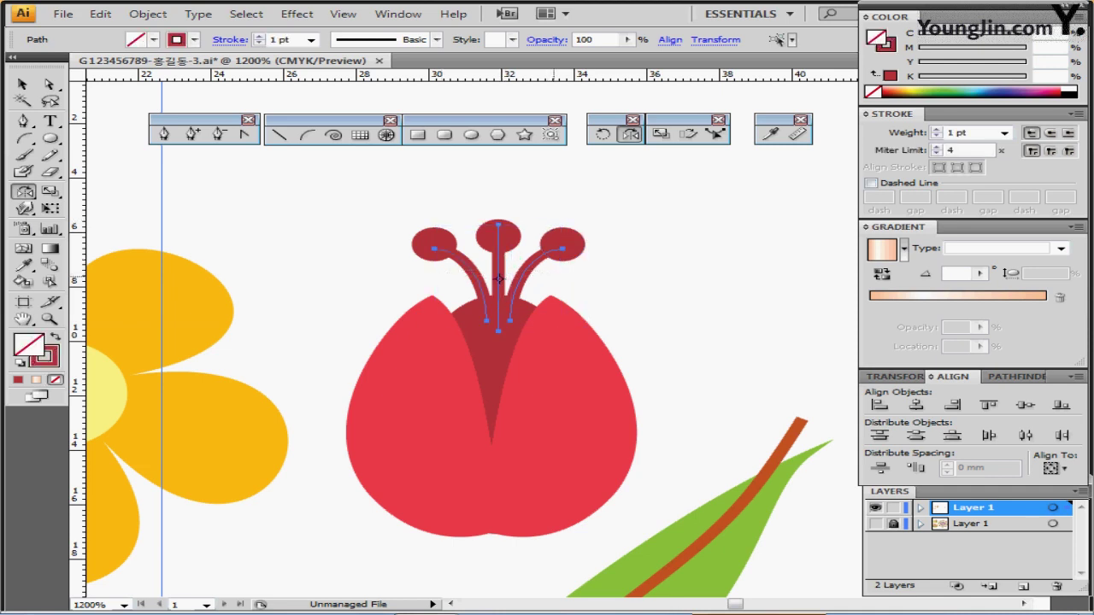
{"action": "left_click", "coordinate": [148, 14]}
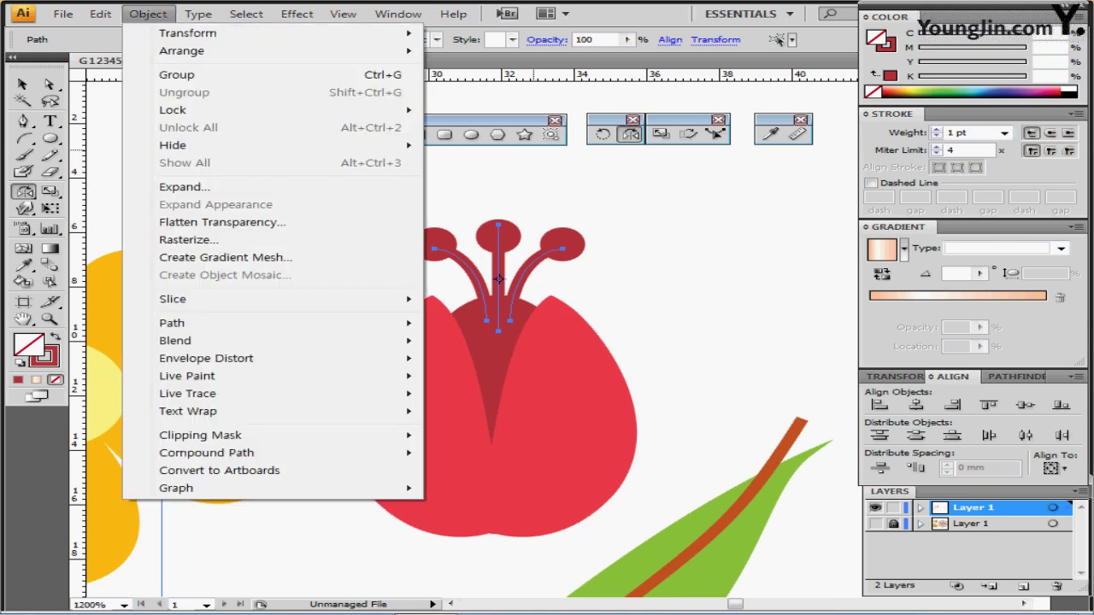
{"action": "mouse_move", "coordinate": [197, 323]}
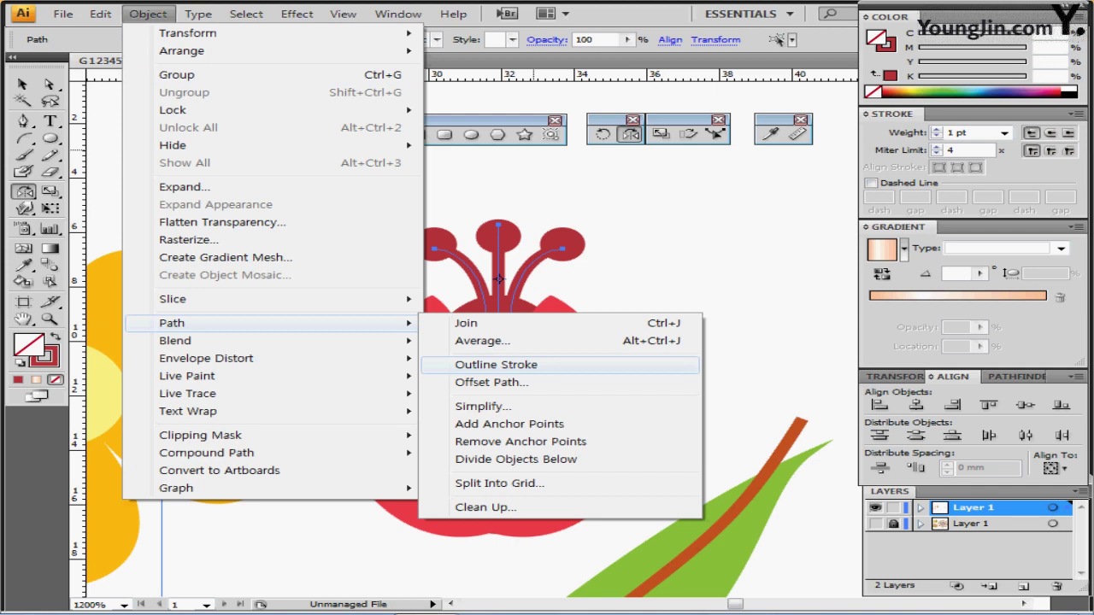
{"action": "left_click", "coordinate": [496, 365]}
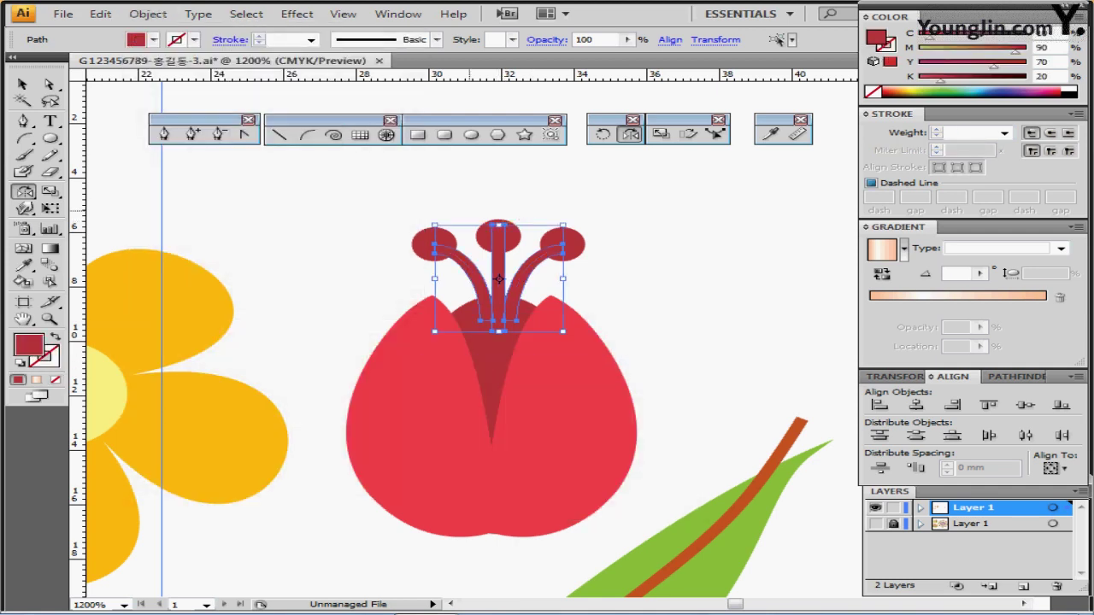
Unite the stamens, their tips and the dark red ellipse into one shape and send it behind the petals.
{"action": "left_click_drag", "start_coordinate": [446, 199], "coordinate": [585, 256]}
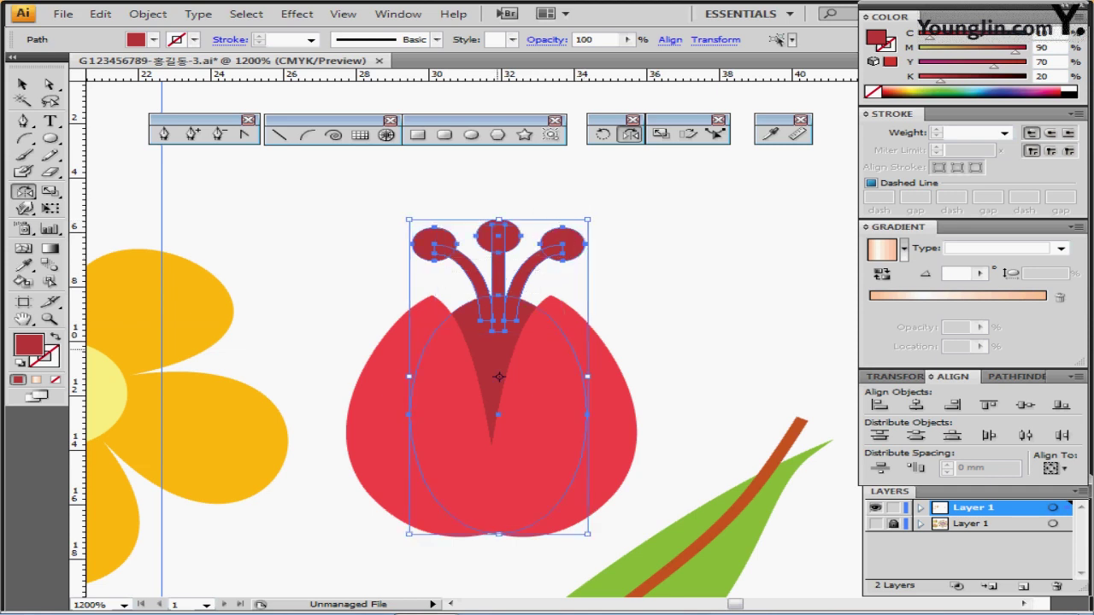
{"action": "left_click", "coordinate": [1016, 376]}
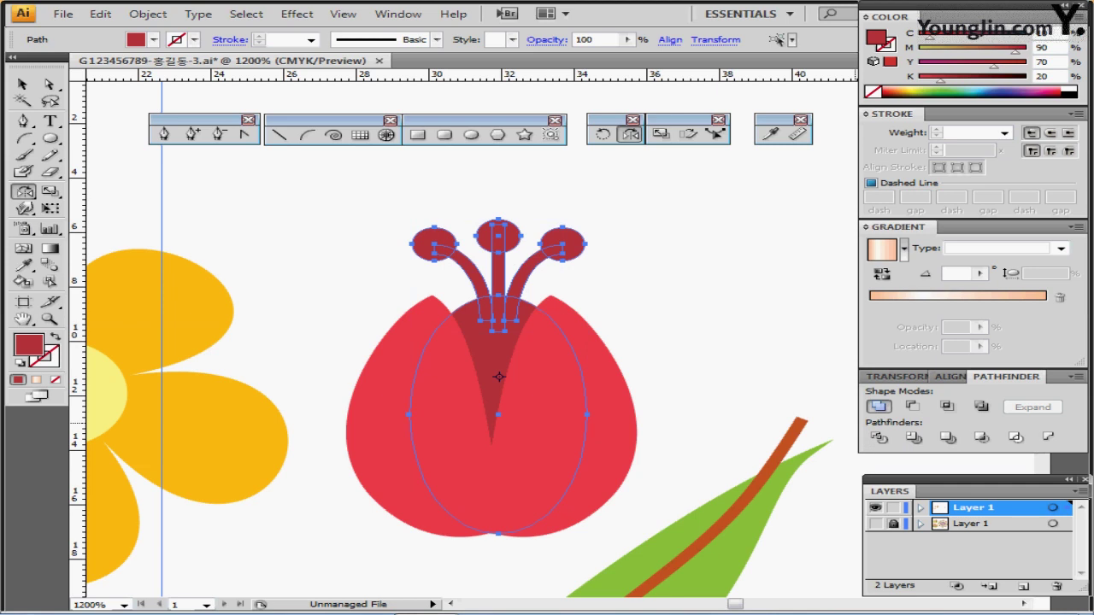
{"action": "left_click", "coordinate": [880, 407]}
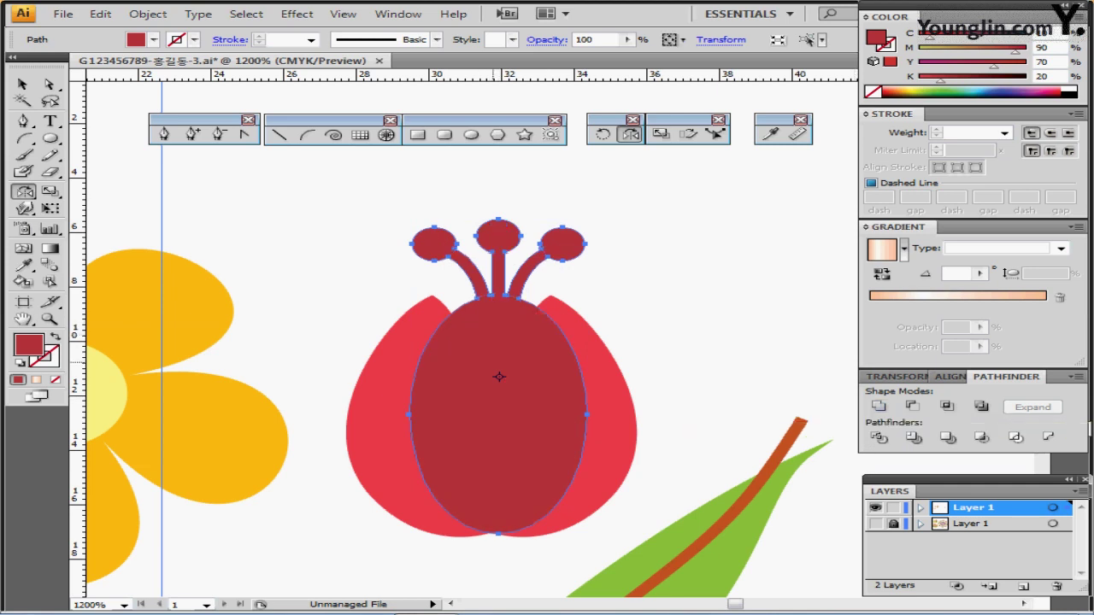
{"action": "key", "text": "ctrl"}
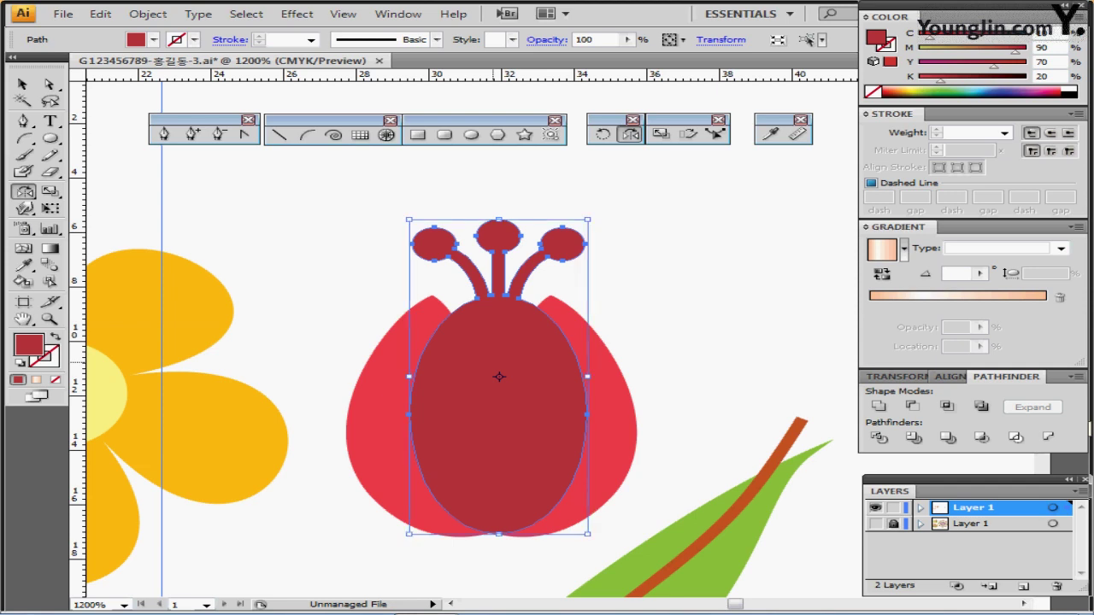
{"action": "key", "text": "ctrl+shift+bracketleft"}
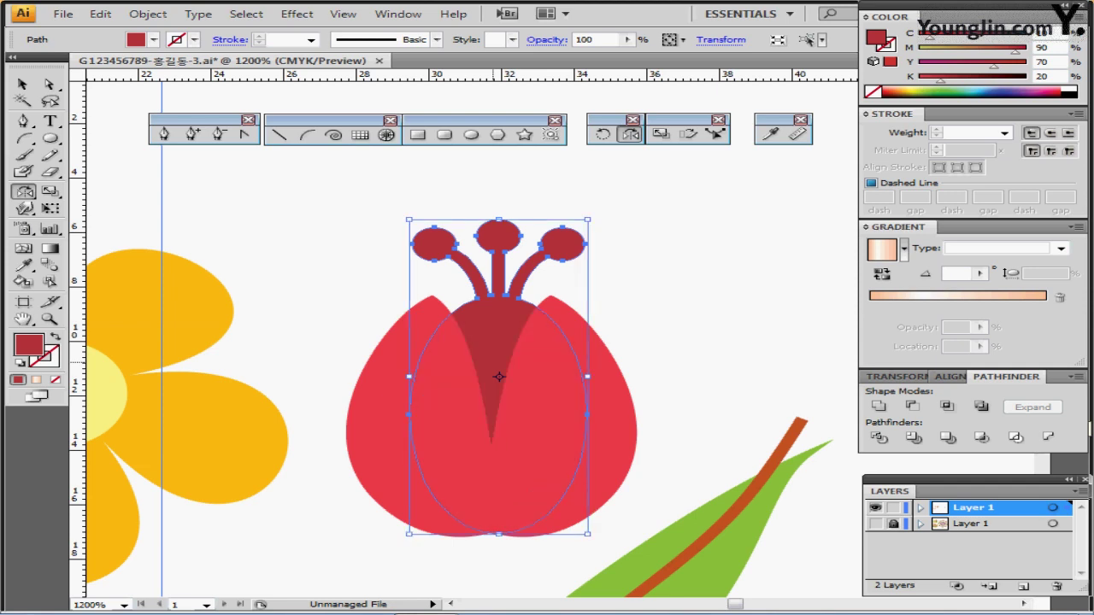
{"action": "key", "text": "ctrl+shift+b"}
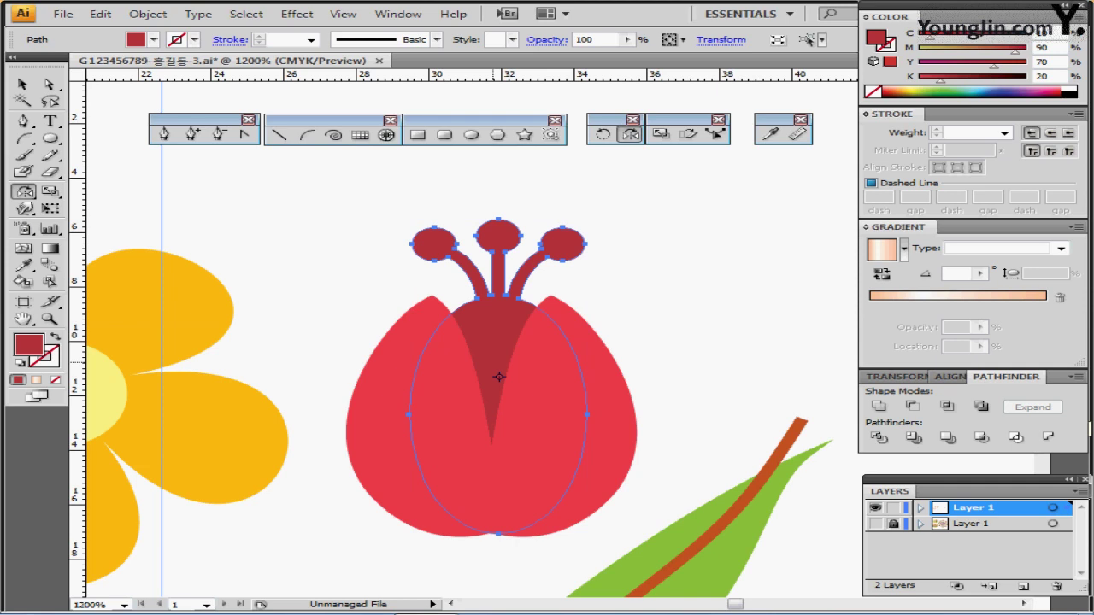
Deselect the artwork and show the locked reference layer's outlines around the tulip.
{"action": "key", "text": "ctrl+minus"}
{"action": "key", "text": "ctrl+minus"}
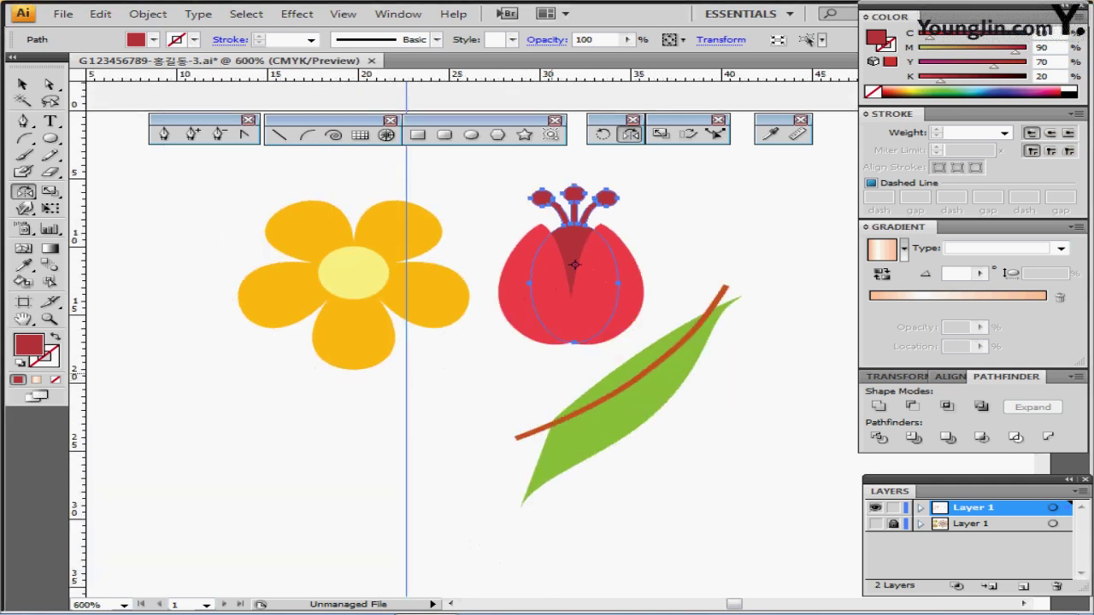
{"action": "left_click_drag", "start_coordinate": [565, 381], "coordinate": [438, 344]}
{"action": "left_click", "coordinate": [818, 501], "text": "ctrl"}
{"action": "key", "text": "ctrl+y"}
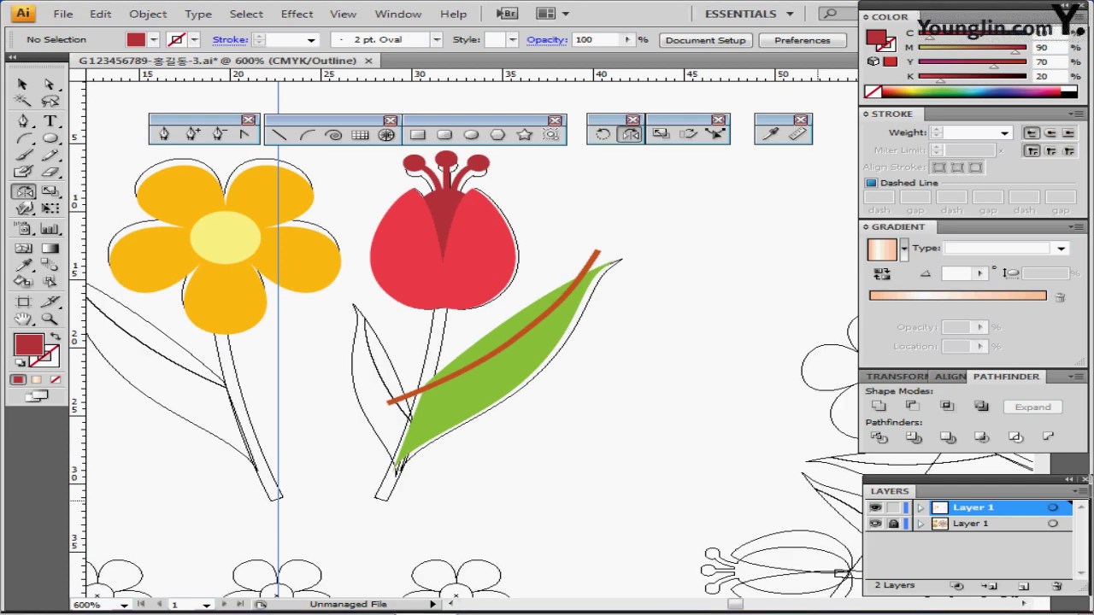
Draw a curved stem path from the tulip's base down along the reference stem, with a 1 pt dark red stroke and no fill.
{"action": "key", "text": "p"}
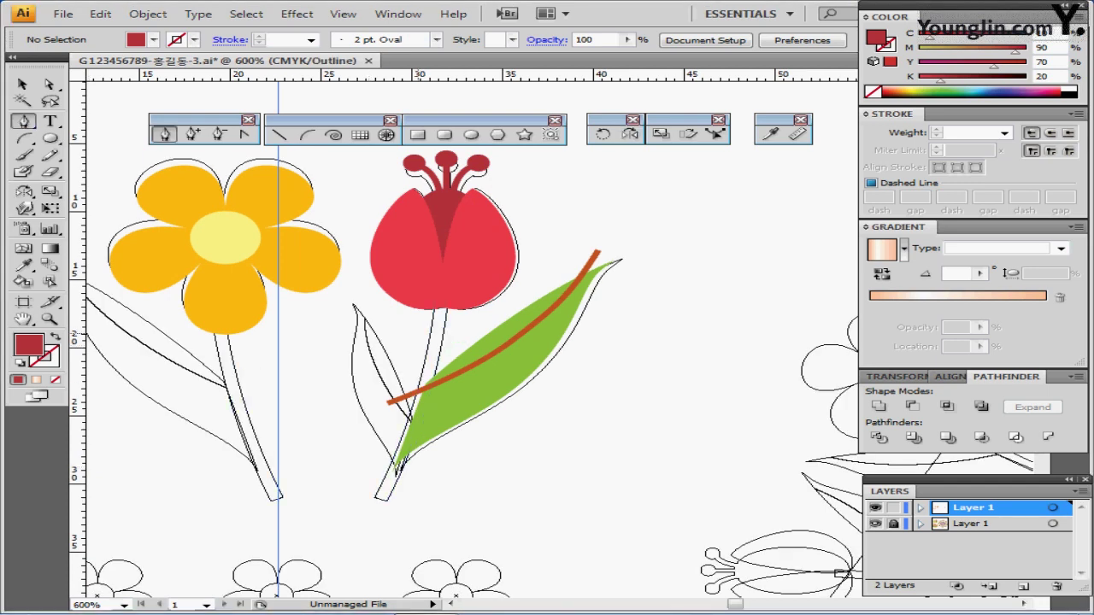
{"action": "left_click", "coordinate": [443, 294]}
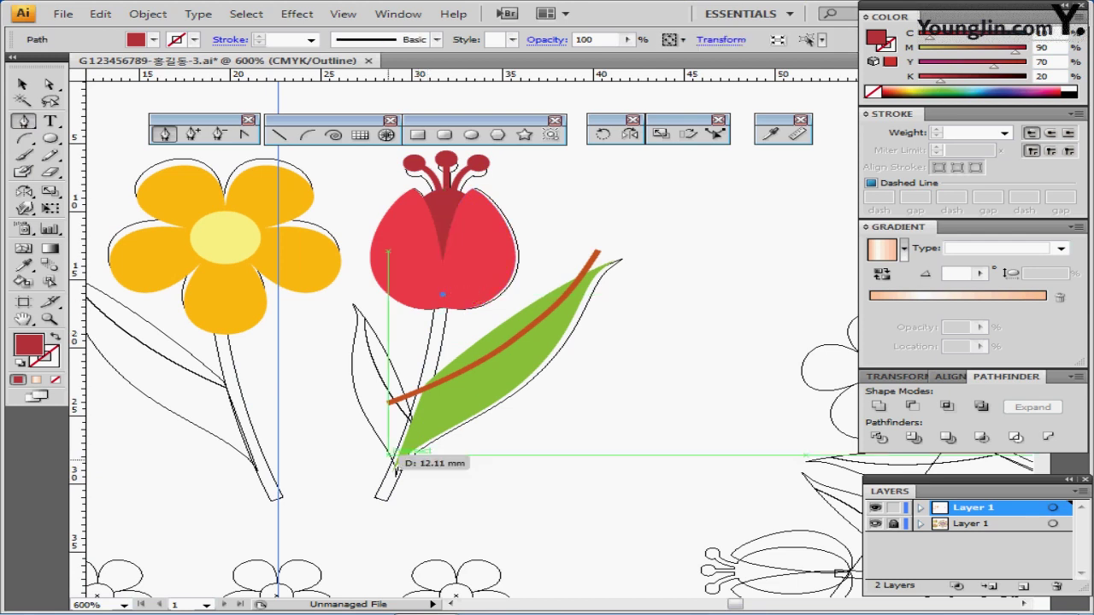
{"action": "left_click_drag", "start_coordinate": [374, 506], "coordinate": [342, 545]}
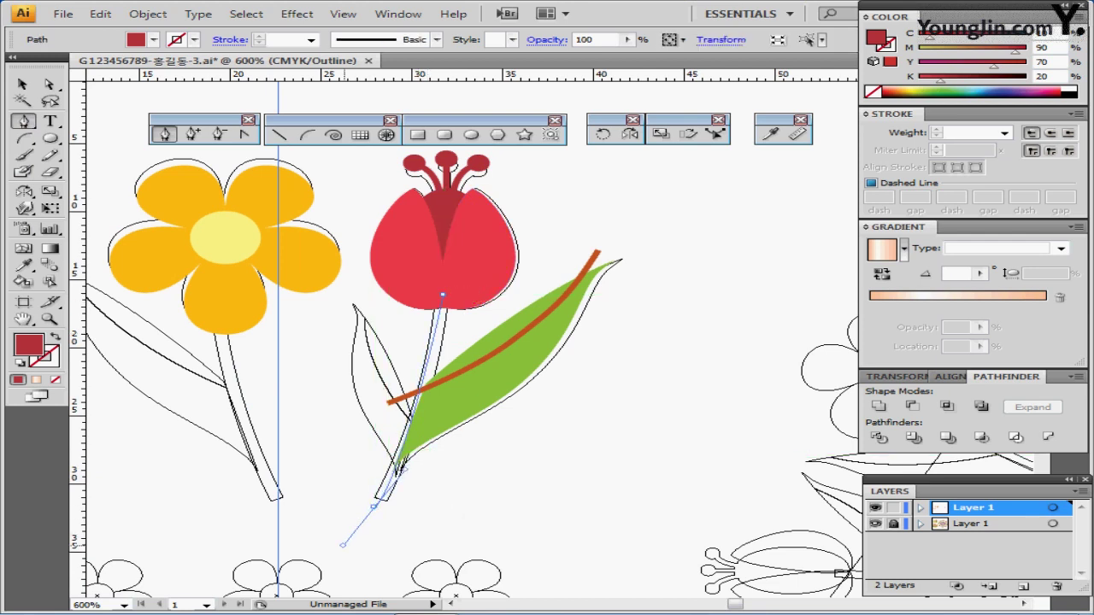
{"action": "key", "text": "ctrl+z"}
{"action": "left_click_drag", "start_coordinate": [418, 400], "coordinate": [399, 452]}
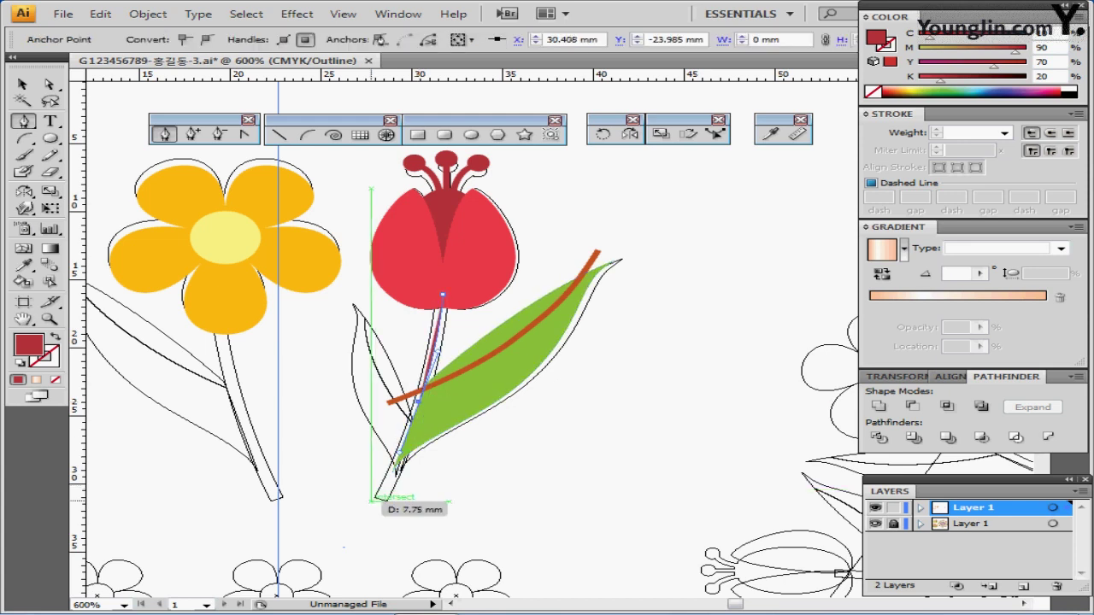
{"action": "left_click_drag", "start_coordinate": [382, 500], "coordinate": [377, 508]}
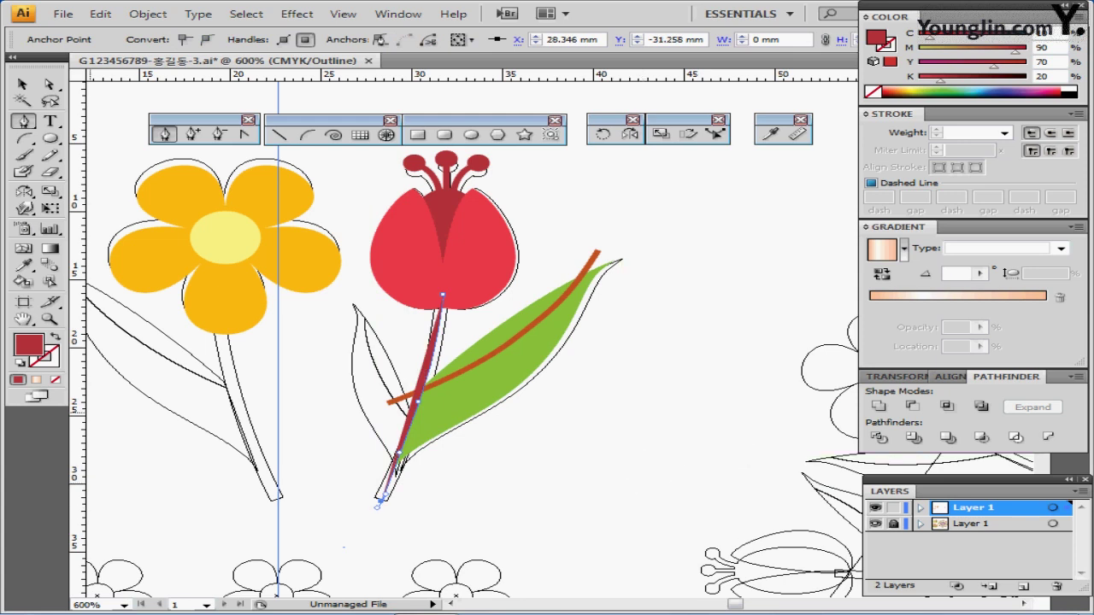
{"action": "key", "text": "shift+x"}
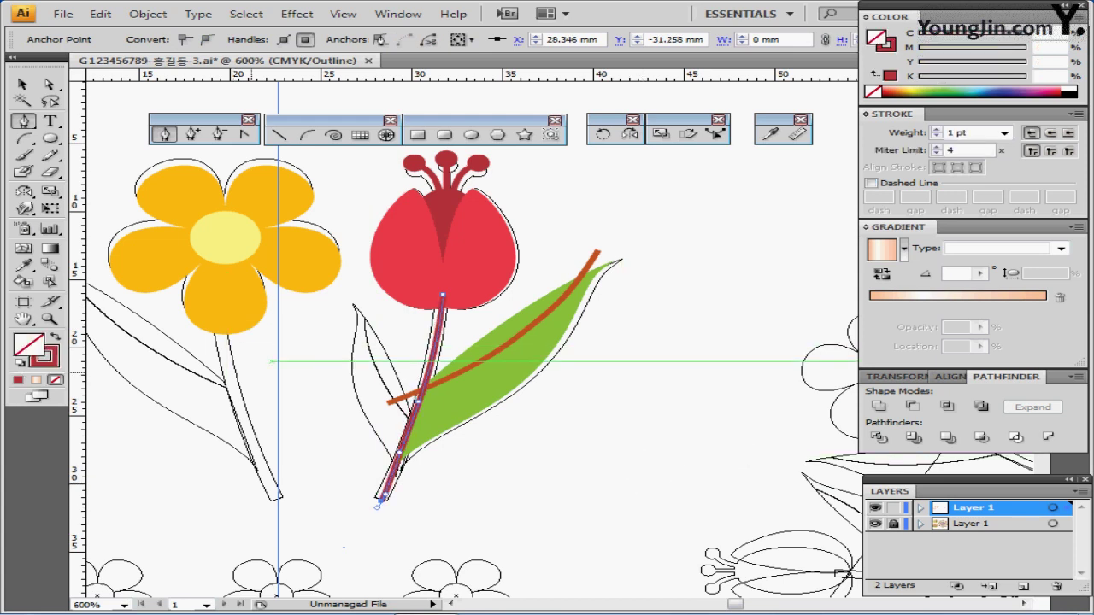
Apply the light green from the colour samples beside the artboard to the tulip's stem path with the Eyedropper.
{"action": "key", "text": "space"}
{"action": "mouse_move", "coordinate": [269, 362]}
{"action": "left_mouse_down"}
{"action": "mouse_move", "coordinate": [398, 365]}
{"action": "mouse_move", "coordinate": [521, 426]}
{"action": "left_mouse_up"}
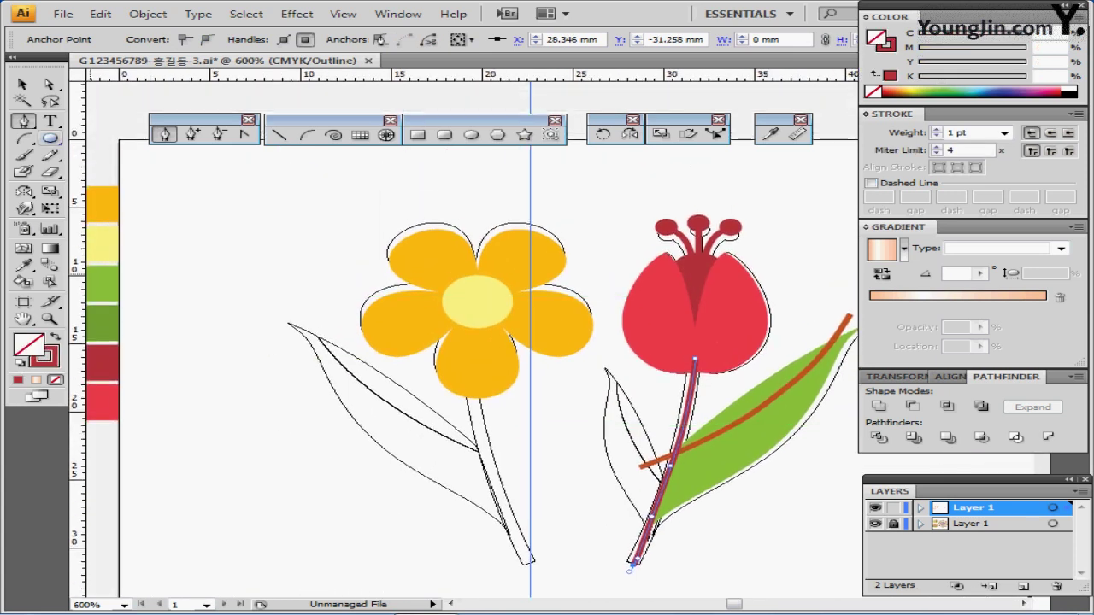
{"action": "key", "text": "v"}
{"action": "left_click", "coordinate": [770, 133]}
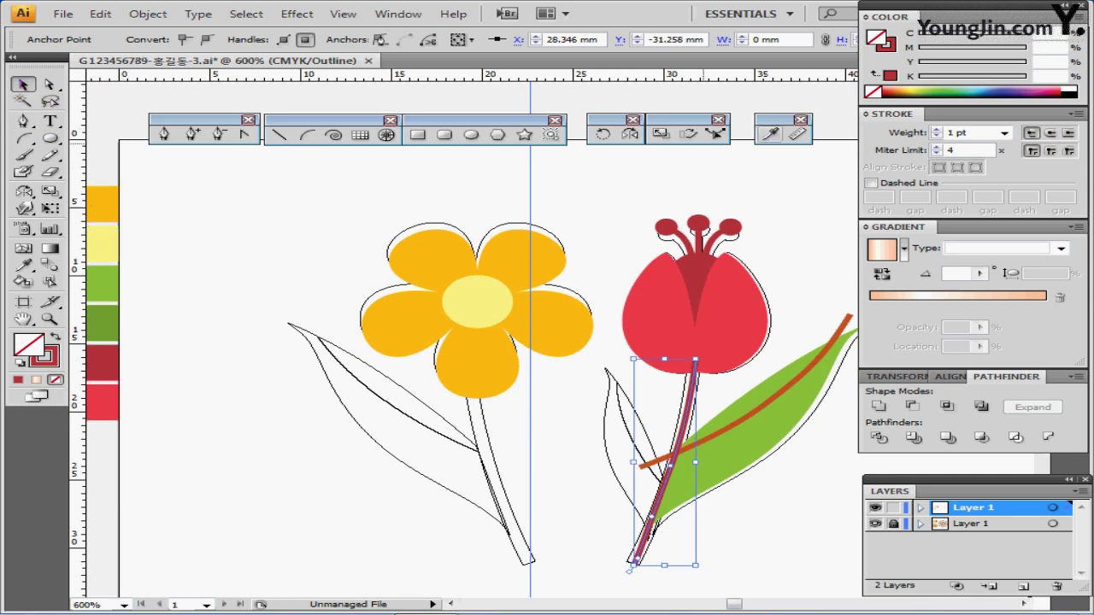
{"action": "key", "text": "ctrl+shift+a"}
{"action": "left_click", "coordinate": [103, 283]}
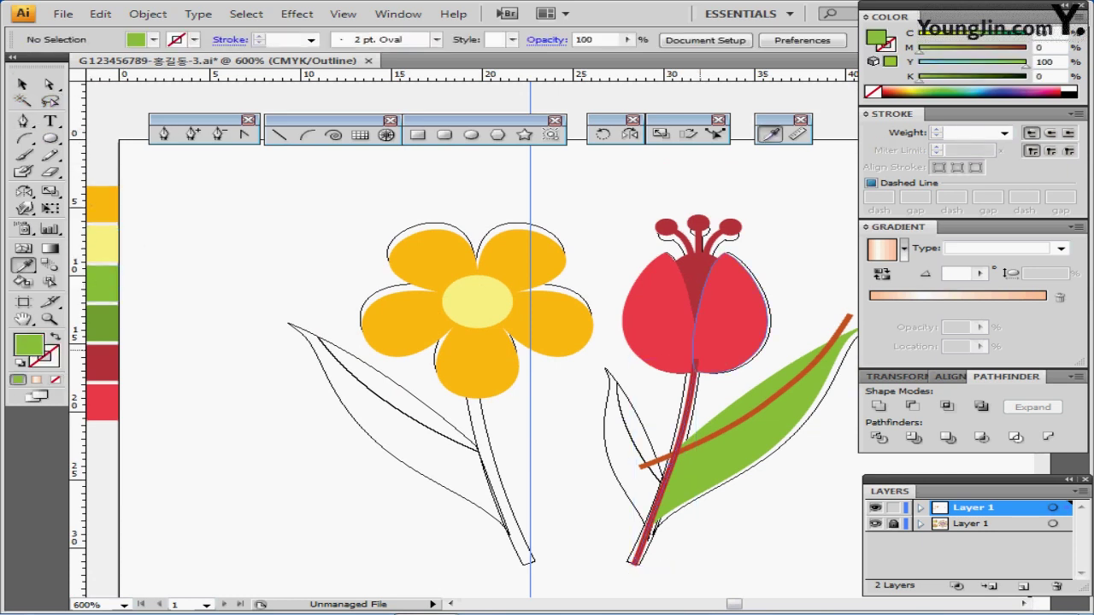
{"action": "left_click", "coordinate": [693, 375], "text": "ctrl"}
{"action": "left_click", "coordinate": [102, 282]}
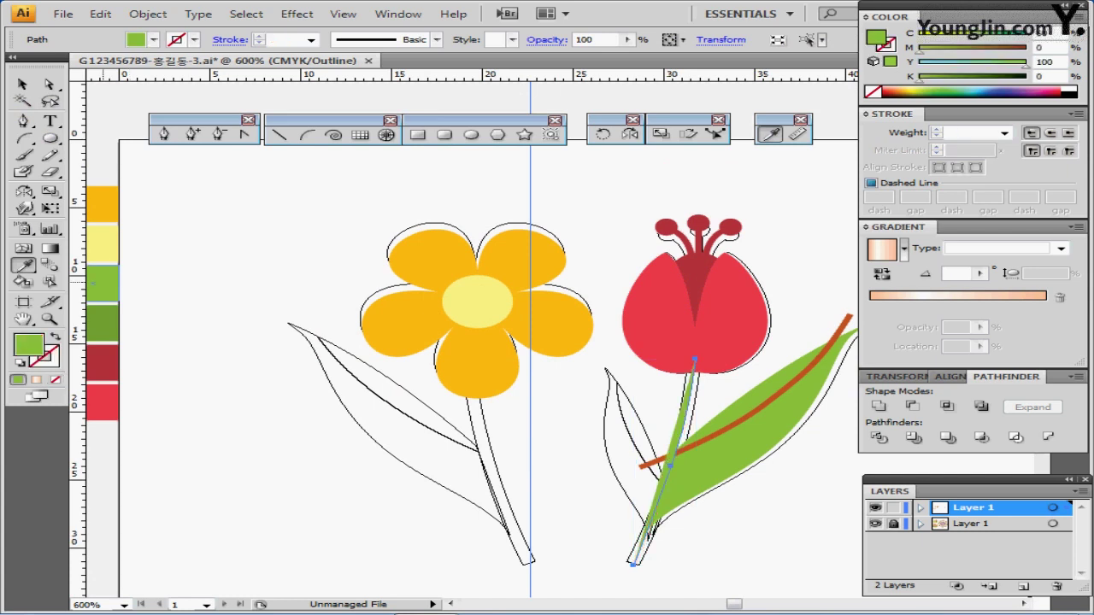
Hide the reference layer and give the stem a 2 pt light green stroke with no fill.
{"action": "left_click", "coordinate": [875, 523]}
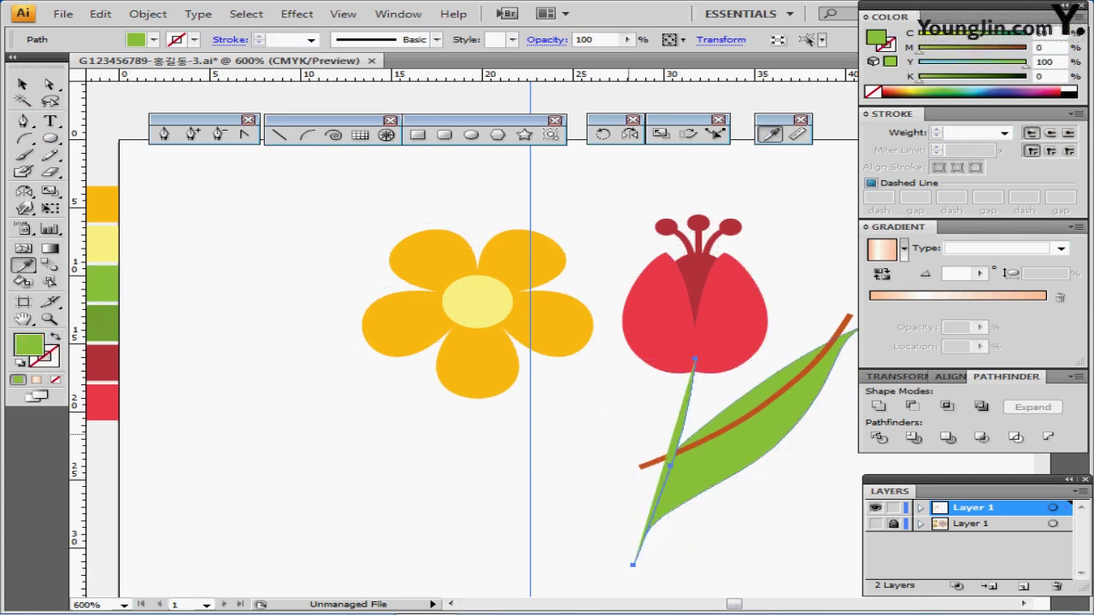
{"action": "left_click_drag", "start_coordinate": [615, 415], "coordinate": [466, 348]}
{"action": "key", "text": "shift+x"}
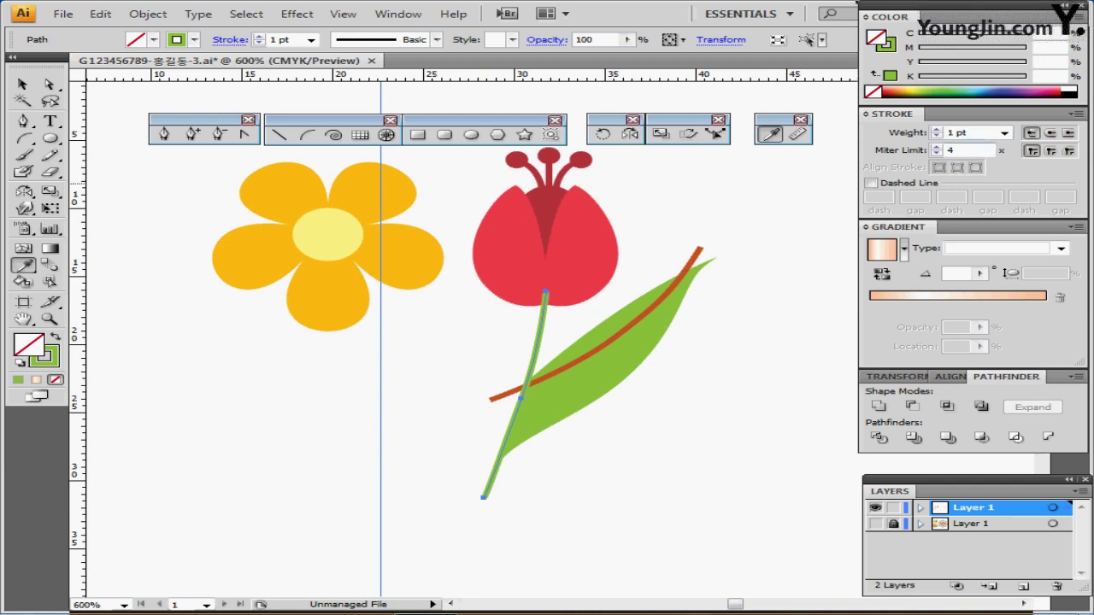
{"action": "left_click", "coordinate": [936, 129]}
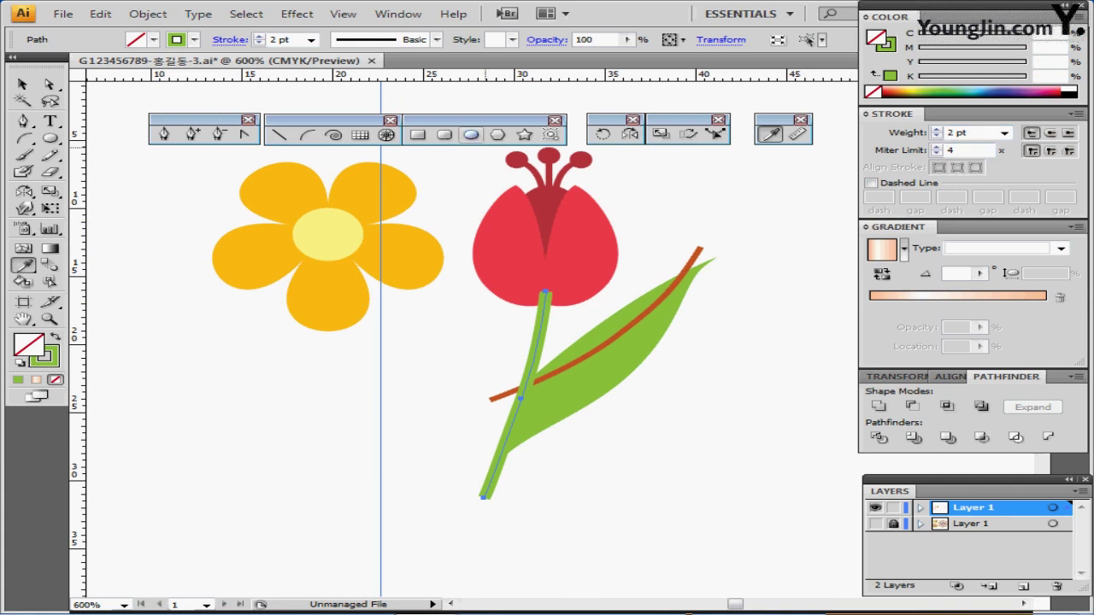
Outline the green stem's stroke and send the resulting shape to the back, behind the tulip.
{"action": "left_click", "coordinate": [148, 13]}
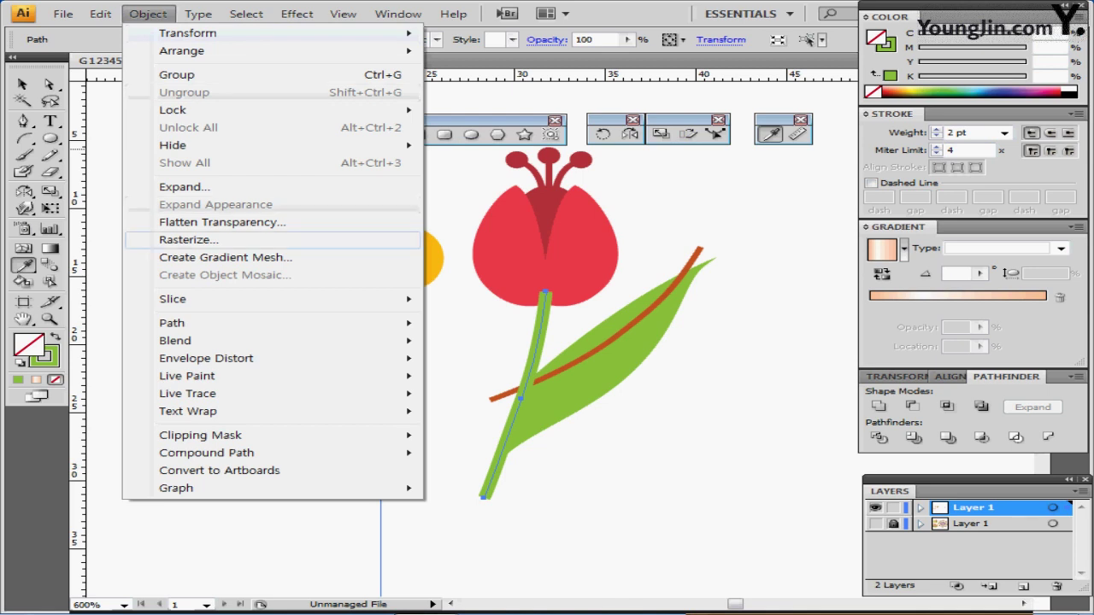
{"action": "mouse_move", "coordinate": [282, 324]}
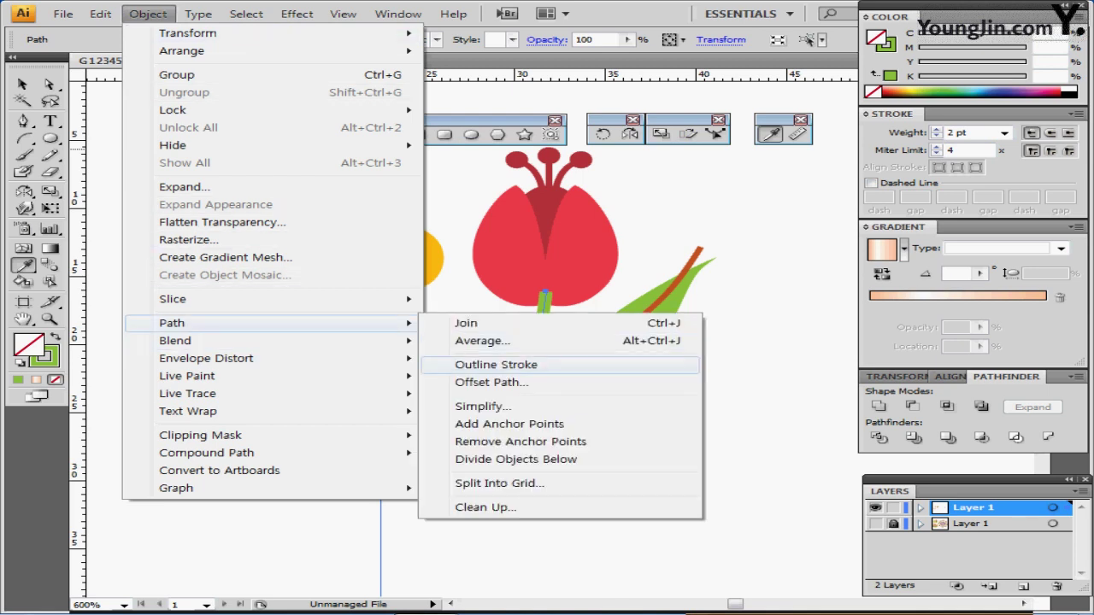
{"action": "left_click", "coordinate": [495, 361]}
{"action": "right_click", "coordinate": [536, 355]}
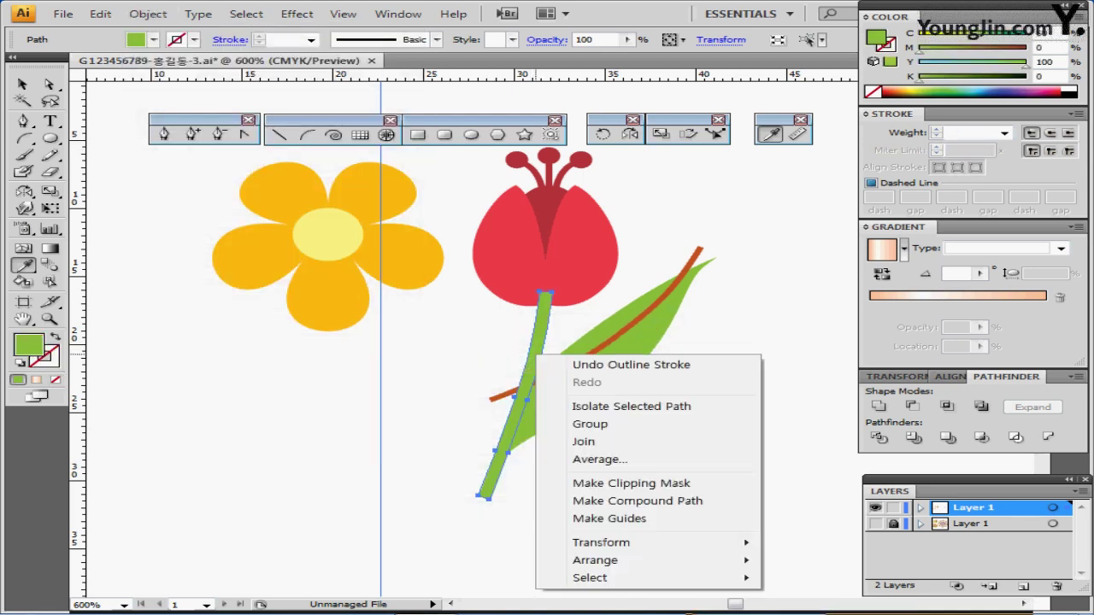
{"action": "mouse_move", "coordinate": [624, 563]}
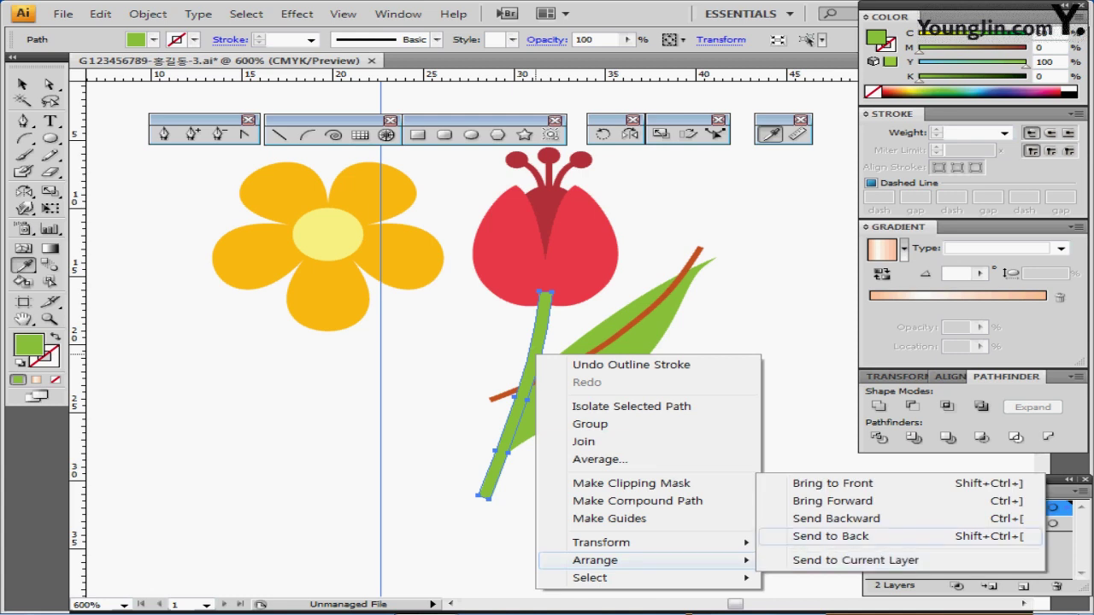
{"action": "left_click", "coordinate": [831, 536]}
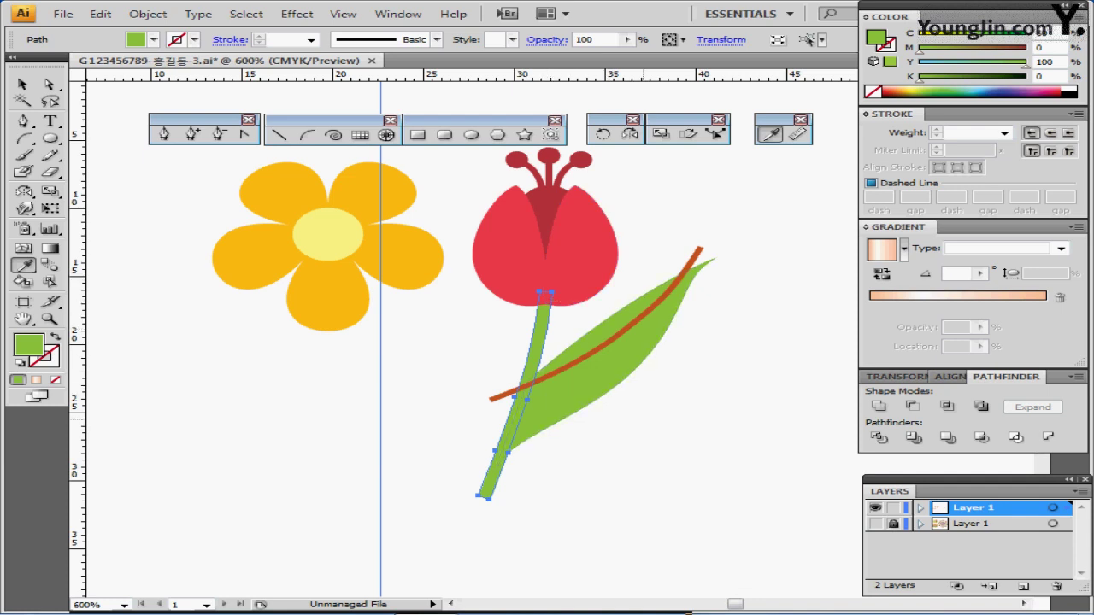
Divide the tulip's green leaf along the reddish-brown vein path with Pathfinder Divide.
{"action": "left_click", "coordinate": [644, 419], "text": "ctrl"}
{"action": "left_click_drag", "start_coordinate": [643, 418], "coordinate": [579, 418]}
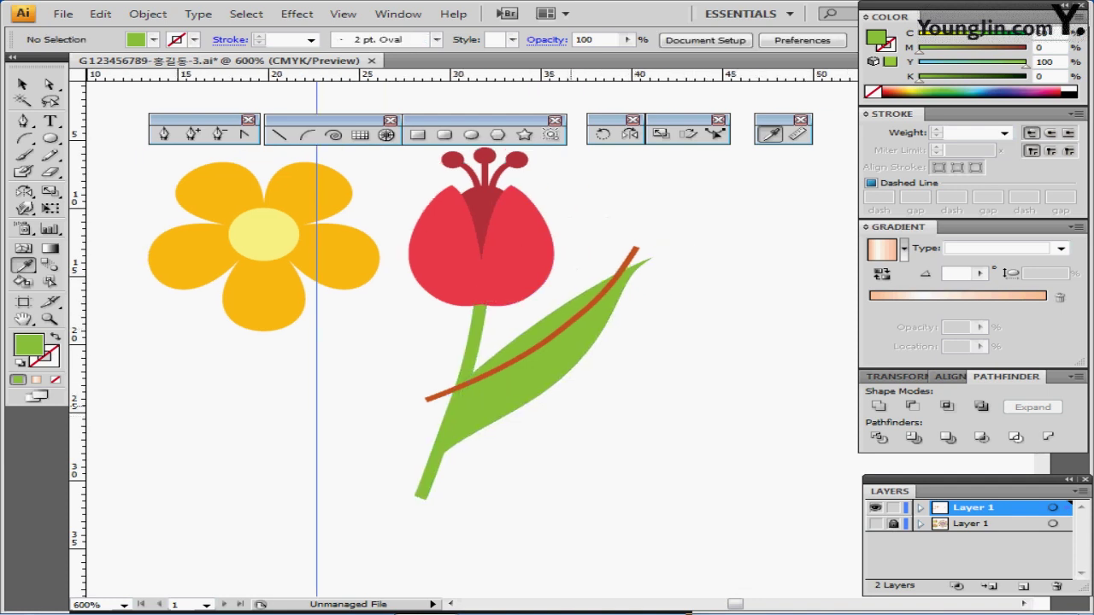
{"action": "left_click", "coordinate": [551, 359]}
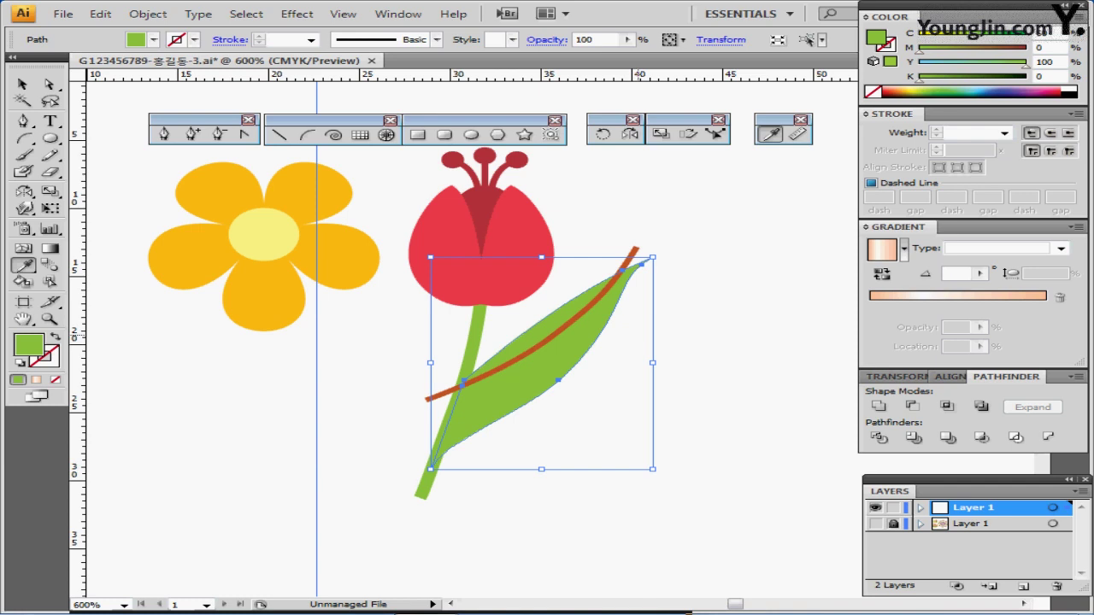
{"action": "left_click", "coordinate": [639, 335], "text": "ctrl"}
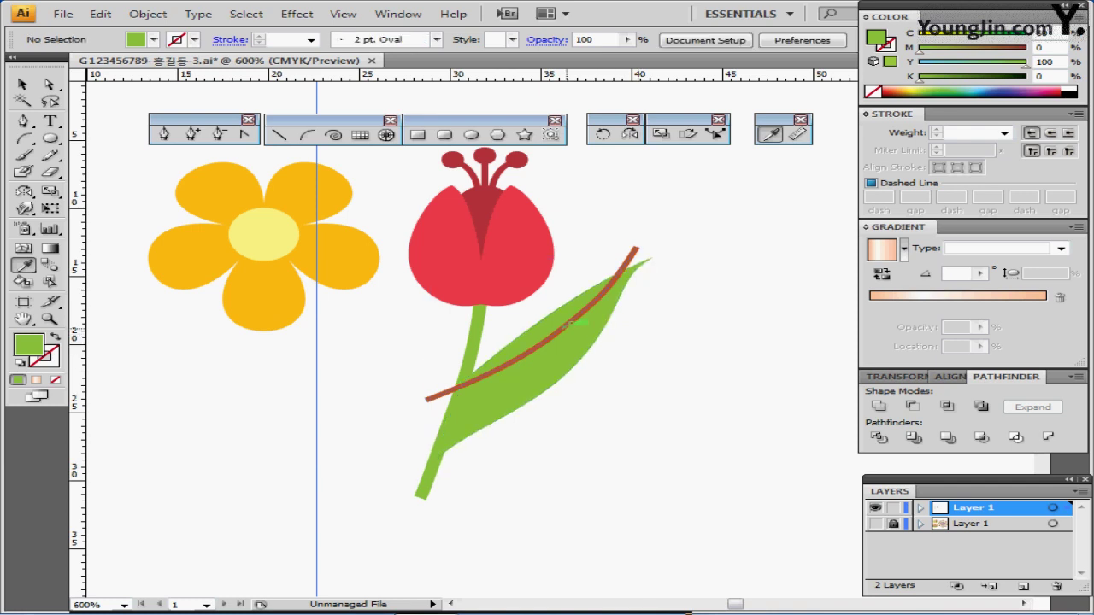
{"action": "left_click", "coordinate": [569, 323]}
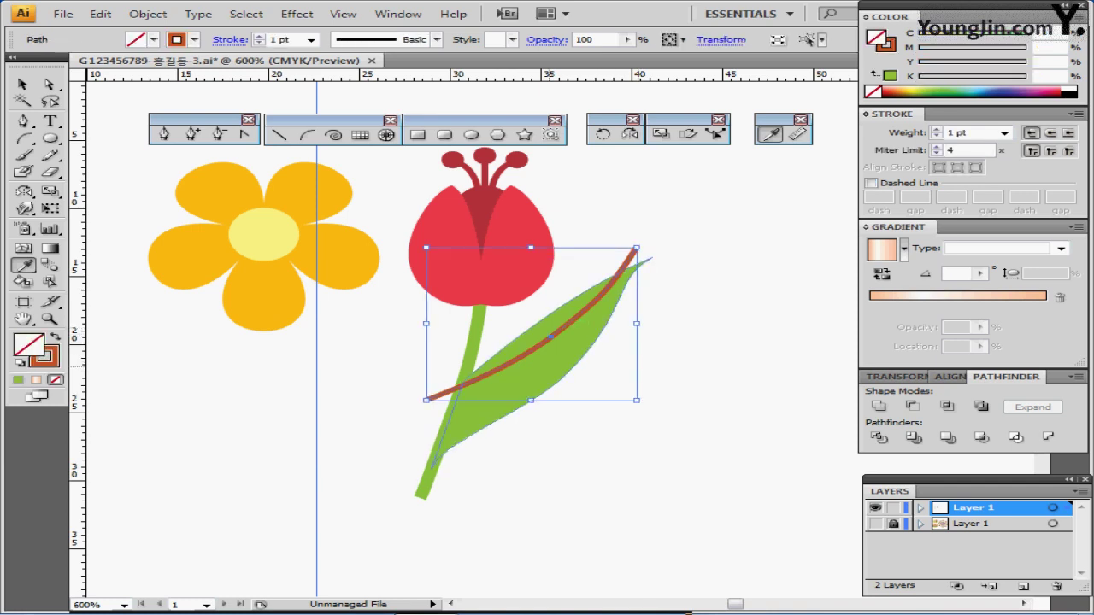
{"action": "key", "text": "a"}
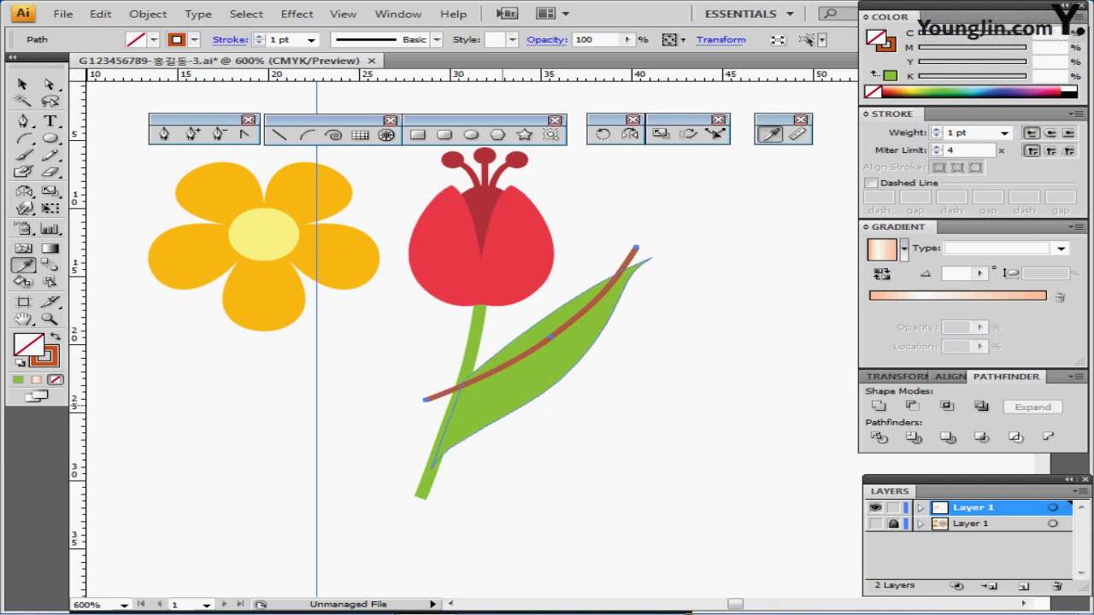
{"action": "key", "text": "v"}
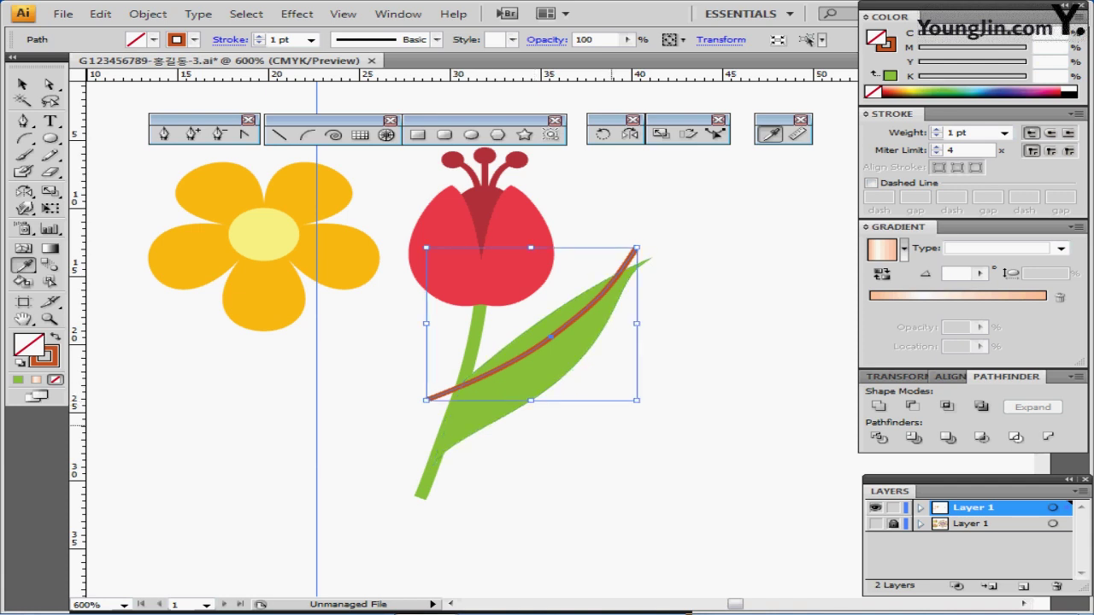
{"action": "left_click_drag", "start_coordinate": [610, 425], "coordinate": [526, 324]}
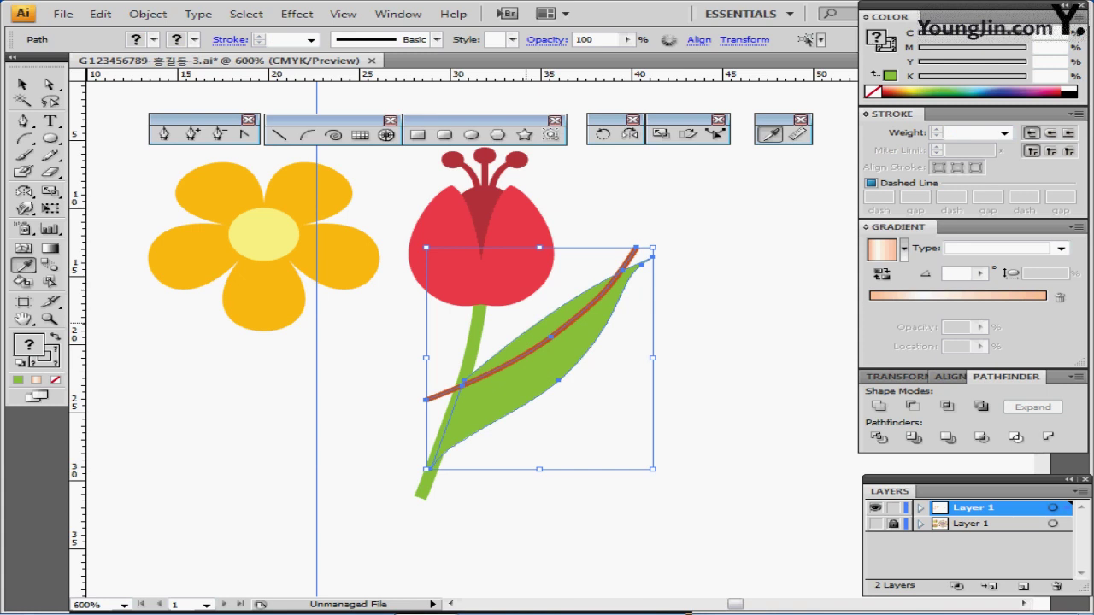
{"action": "left_click", "coordinate": [878, 438]}
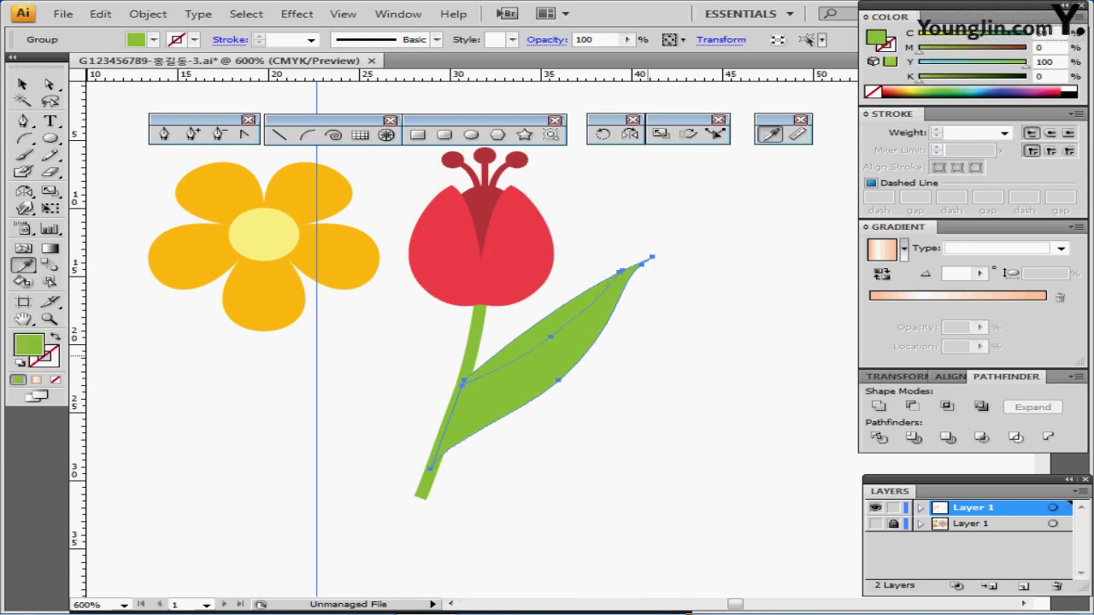
Isolate the divided leaf group and recolour its upper section with M 0, Y 100, K 20, leaving isolation mode when done.
{"action": "key", "text": "ctrl"}
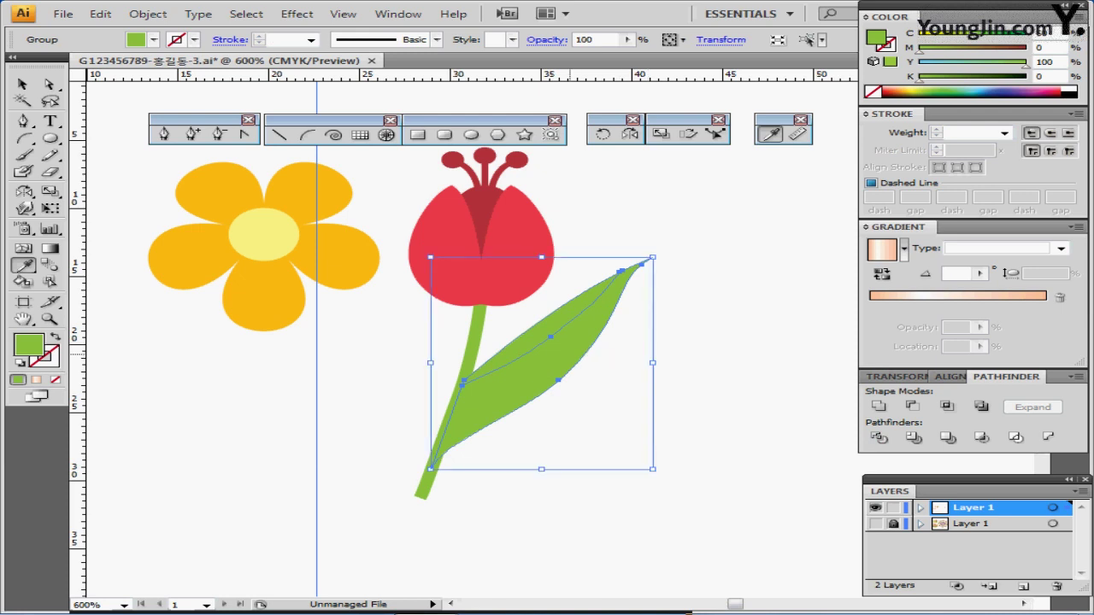
{"action": "double_click", "coordinate": [588, 353]}
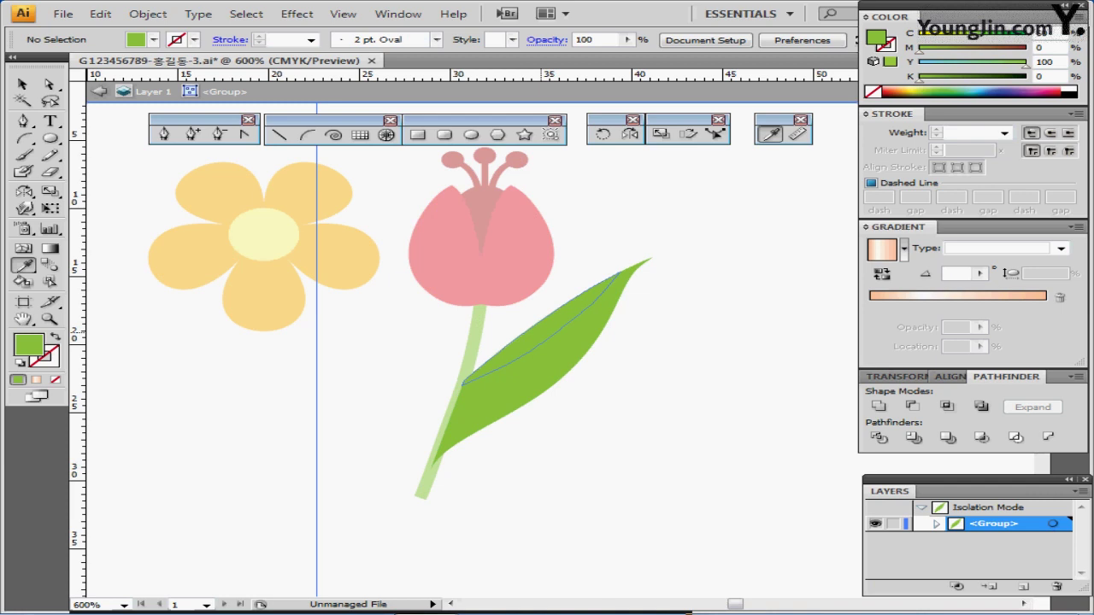
{"action": "left_click", "coordinate": [541, 331], "text": "ctrl"}
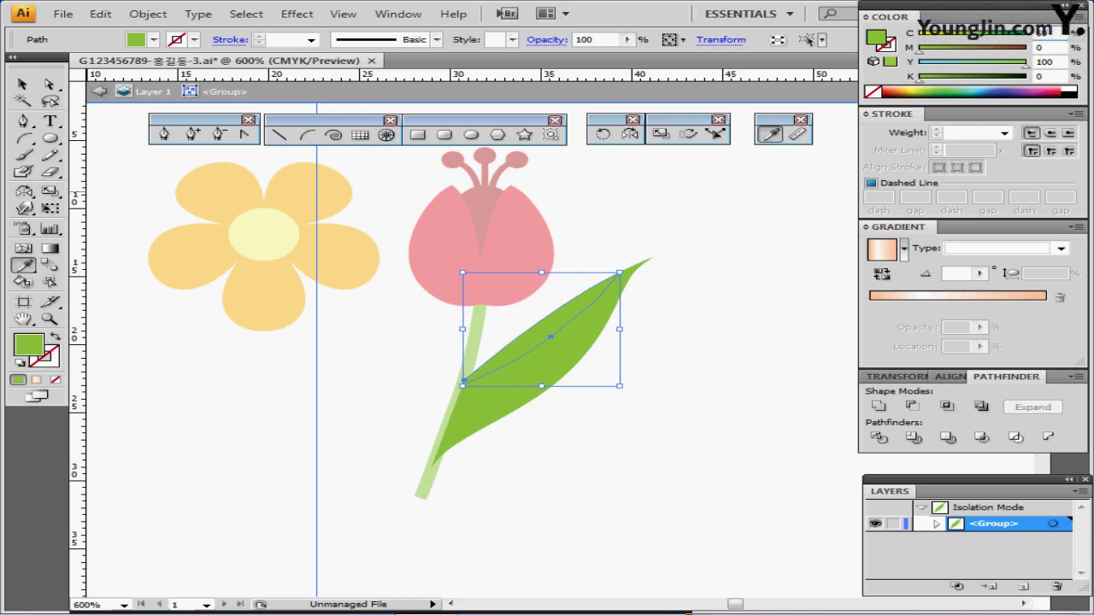
{"action": "key", "text": "Tab"}
{"action": "type", "text": "0"}
{"action": "key", "text": "Tab"}
{"action": "type", "text": "100"}
{"action": "key", "text": "Tab"}
{"action": "type", "text": "020"}
{"action": "key", "text": "Return"}
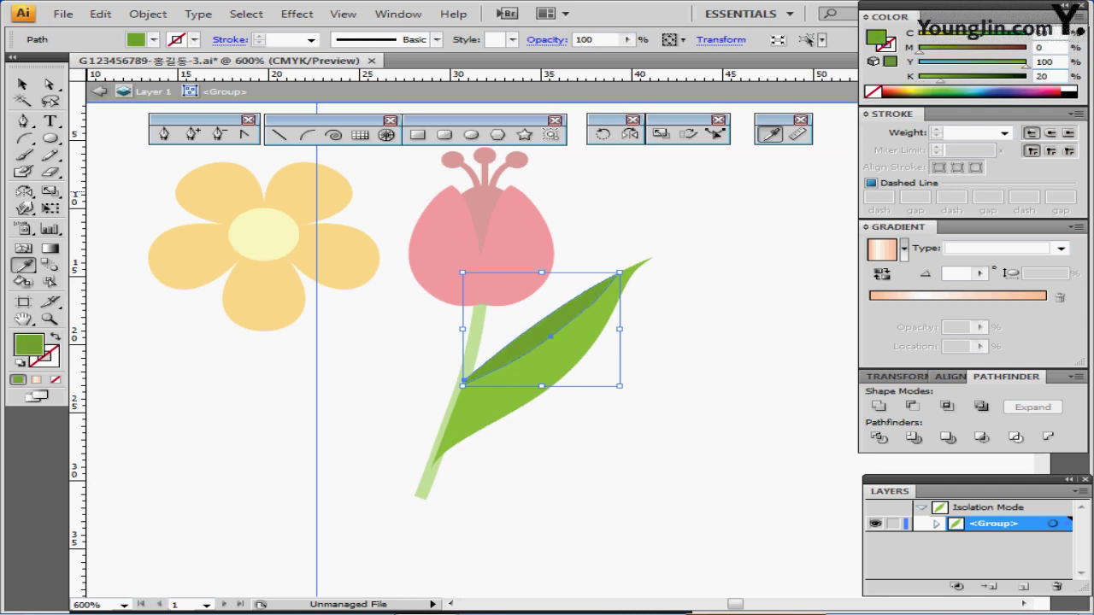
{"action": "key", "text": "ctrl+shift+b"}
{"action": "key", "text": "ctrl+shift+b"}
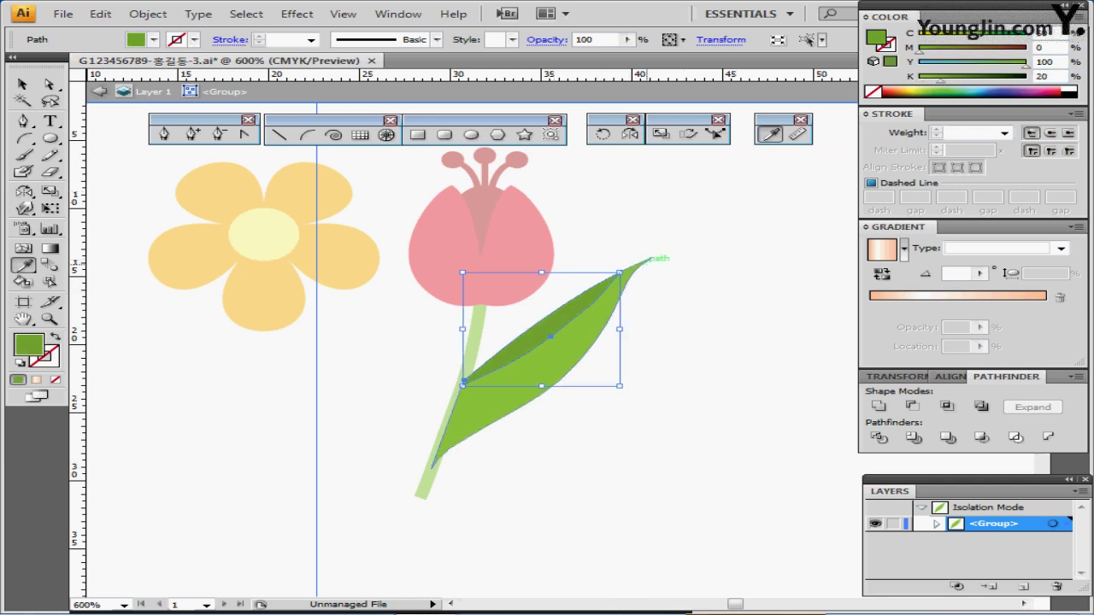
{"action": "key", "text": "Escape"}
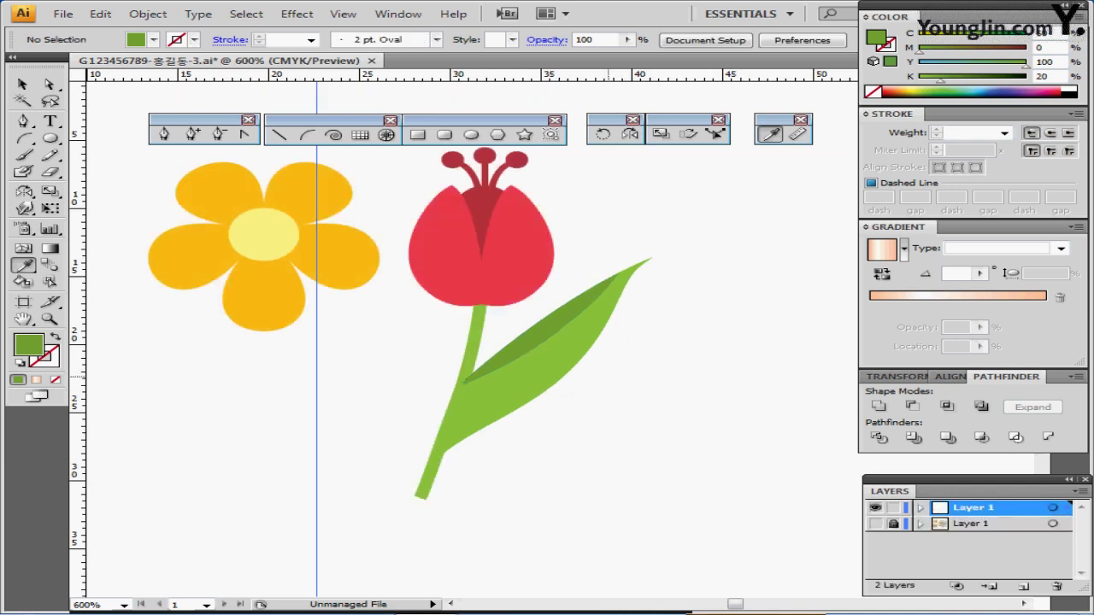
Reflect a copy of the two-tone leaf about a point on the lower stem, placing it on the stem's opposite side.
{"action": "key", "text": "ctrl+minus"}
{"action": "left_click_drag", "start_coordinate": [662, 370], "coordinate": [666, 349]}
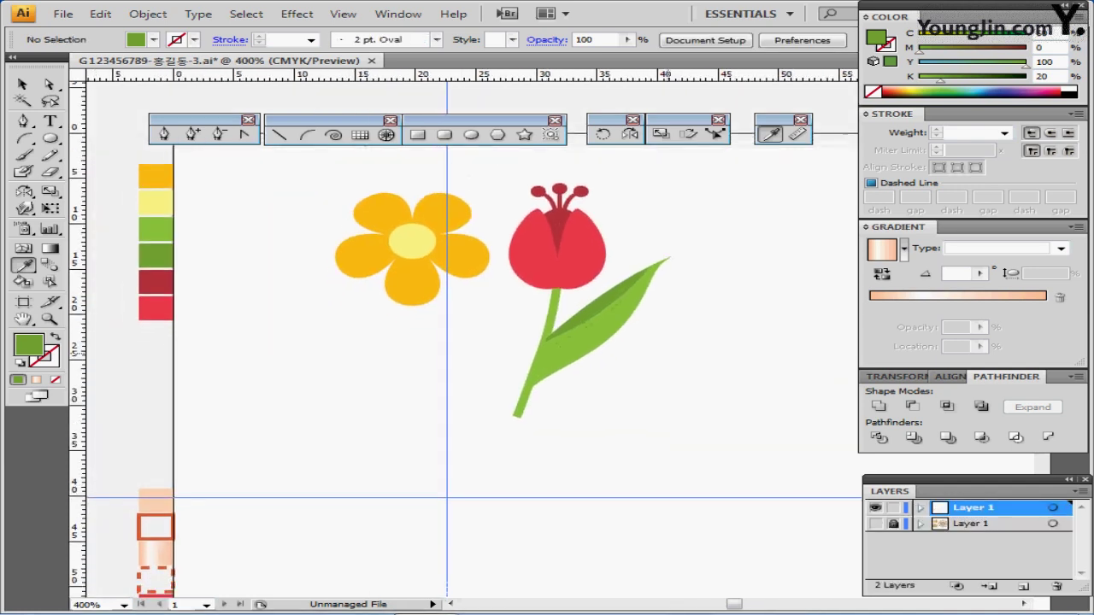
{"action": "scroll", "coordinate": [465, 371], "scroll_direction": "down", "scroll_amount": 1}
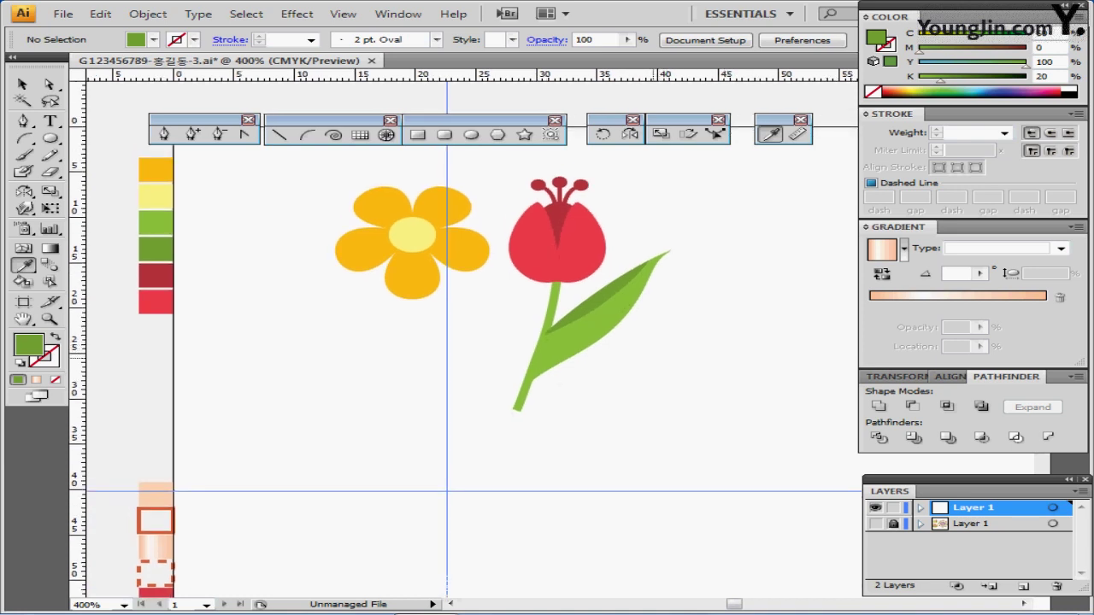
{"action": "left_click_drag", "start_coordinate": [657, 359], "coordinate": [593, 289]}
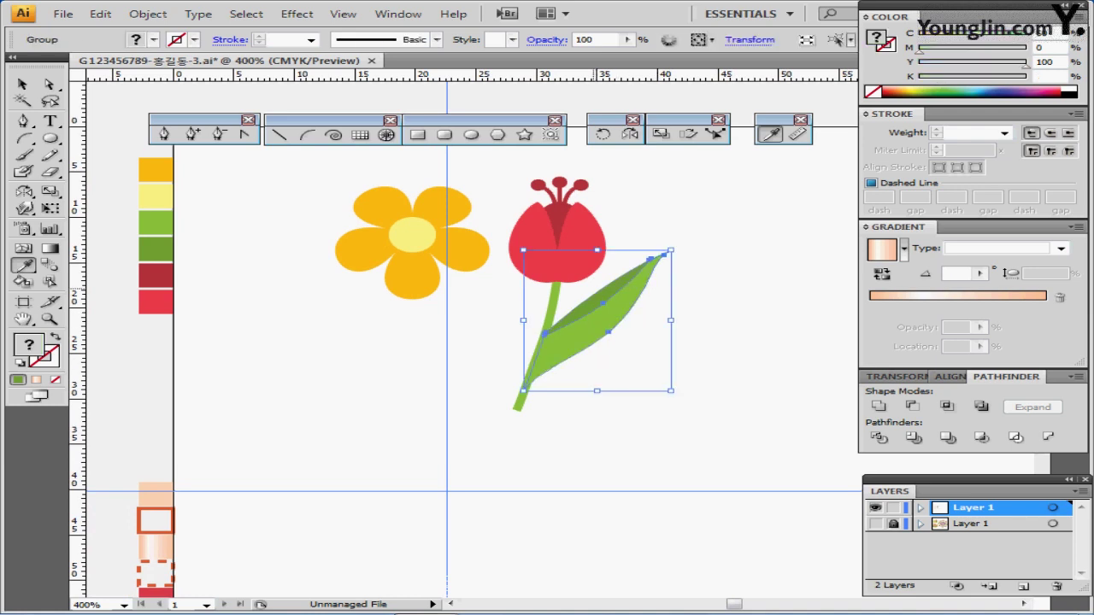
{"action": "left_click", "coordinate": [660, 133]}
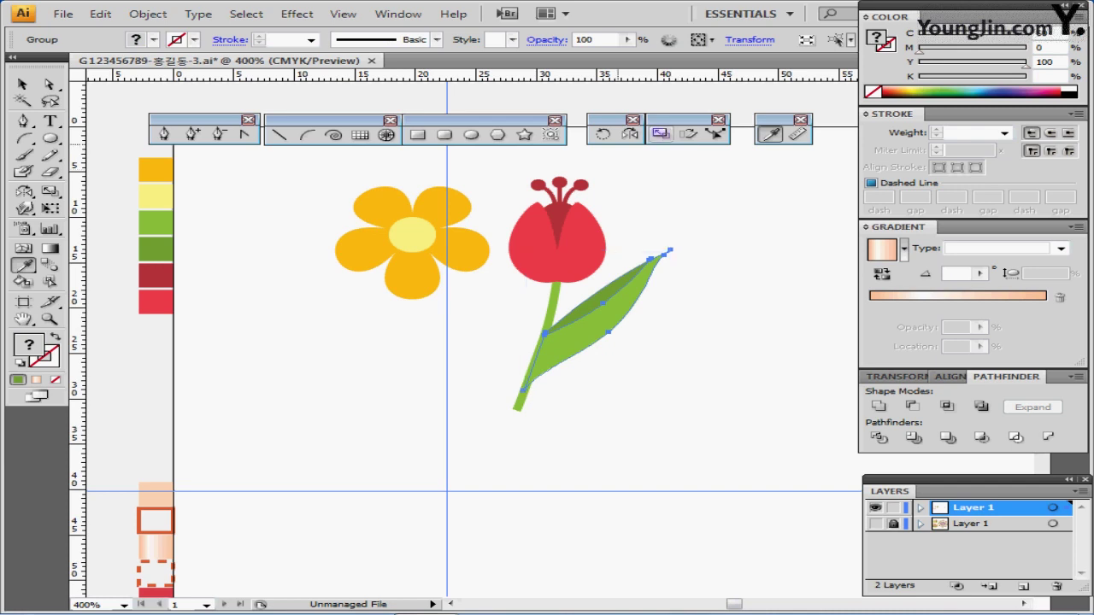
{"action": "left_click", "coordinate": [630, 133]}
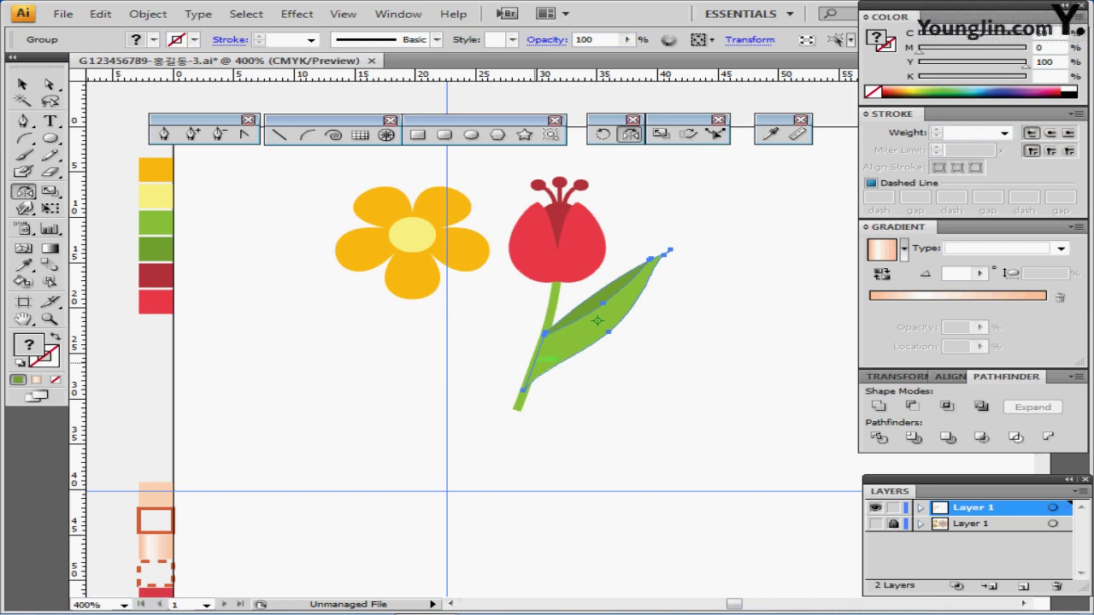
{"action": "left_click", "coordinate": [535, 364]}
{"action": "left_click_drag", "start_coordinate": [669, 250], "coordinate": [487, 276]}
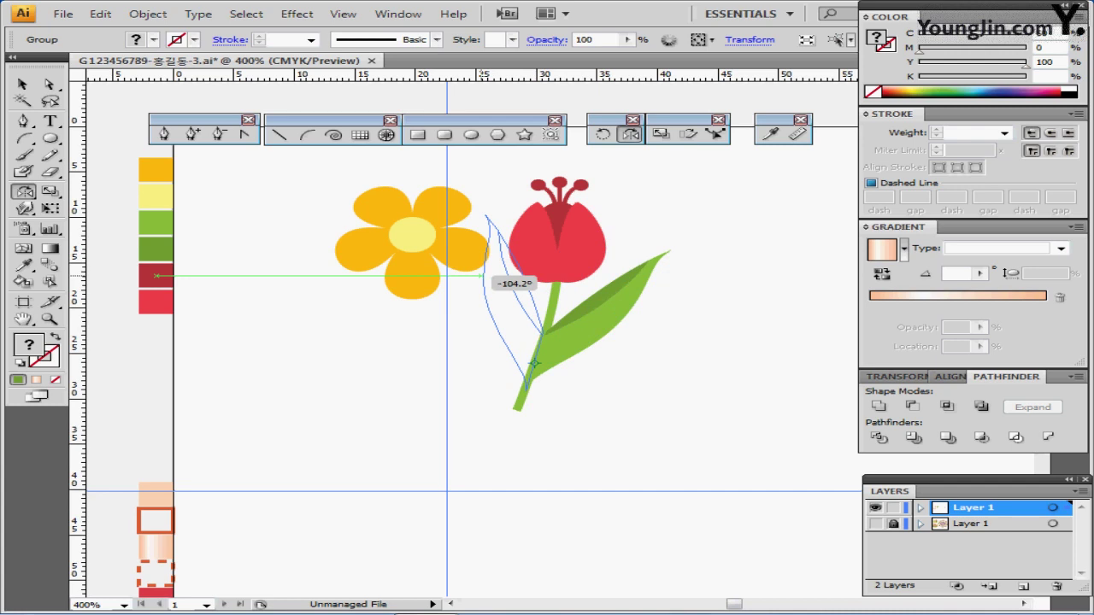
{"action": "left_click_drag", "start_coordinate": [488, 275], "coordinate": [488, 275]}
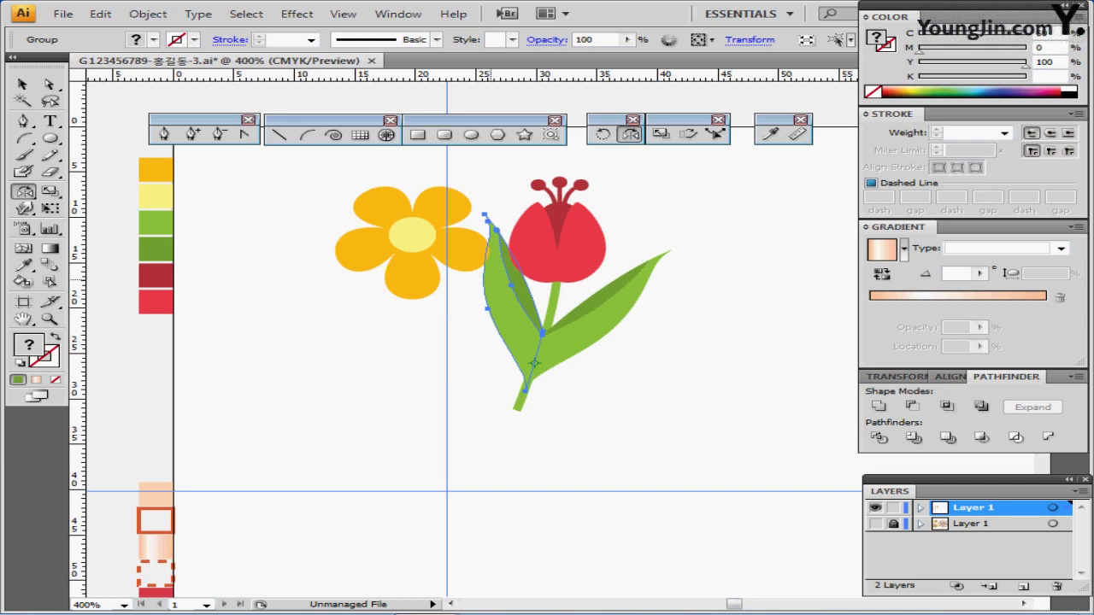
Scale down the copied leaf so its tip sits below the tulip's head, and align its base with the stem.
{"action": "key", "text": "ctrl"}
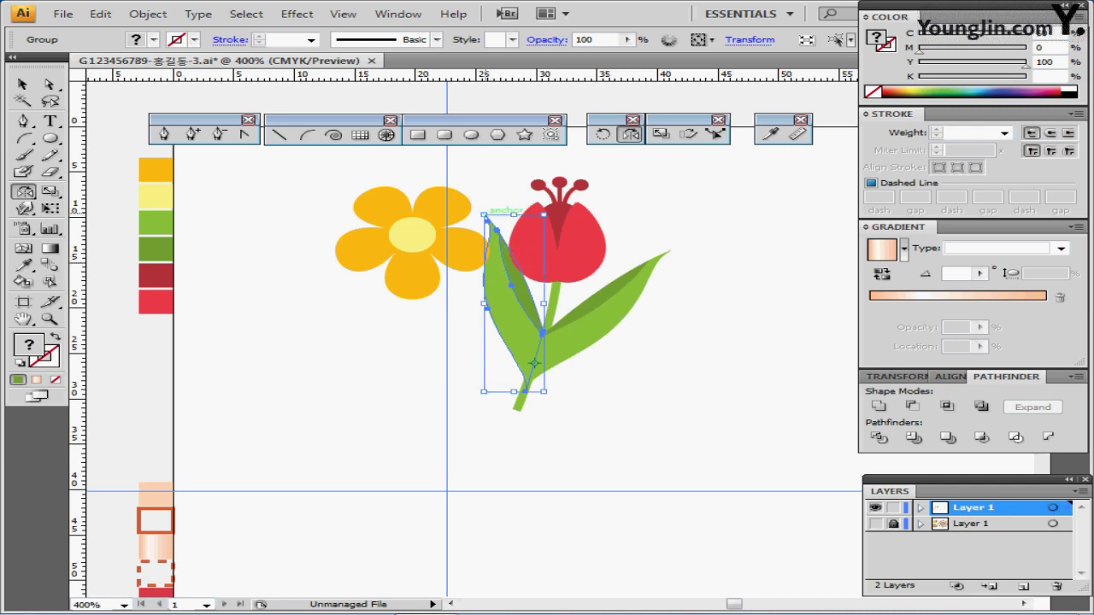
{"action": "left_click_drag", "start_coordinate": [485, 217], "coordinate": [500, 257]}
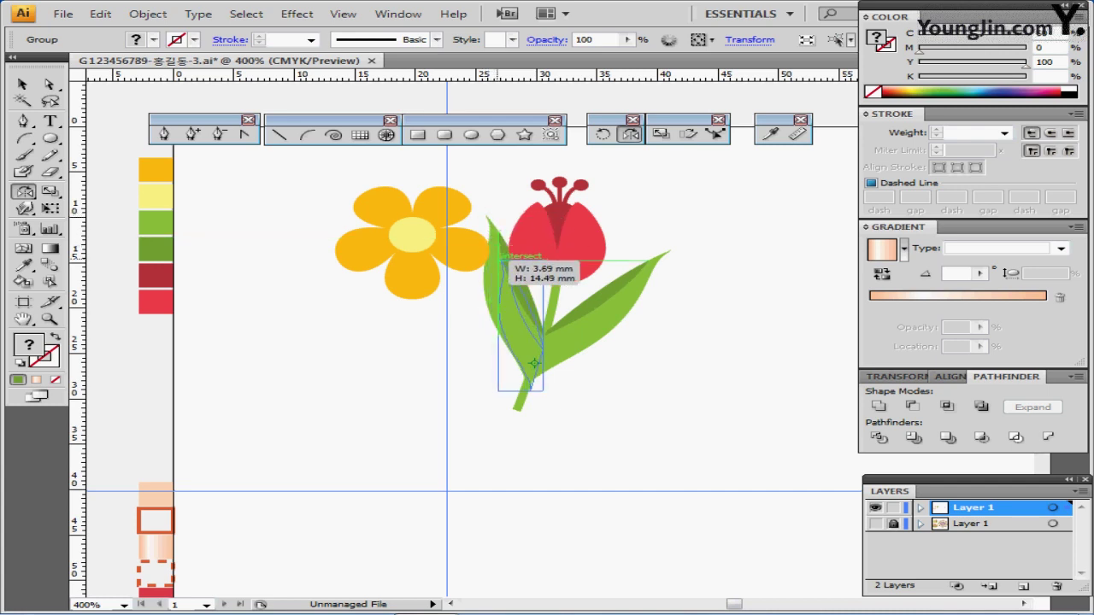
{"action": "left_click_drag", "start_coordinate": [501, 257], "coordinate": [499, 261]}
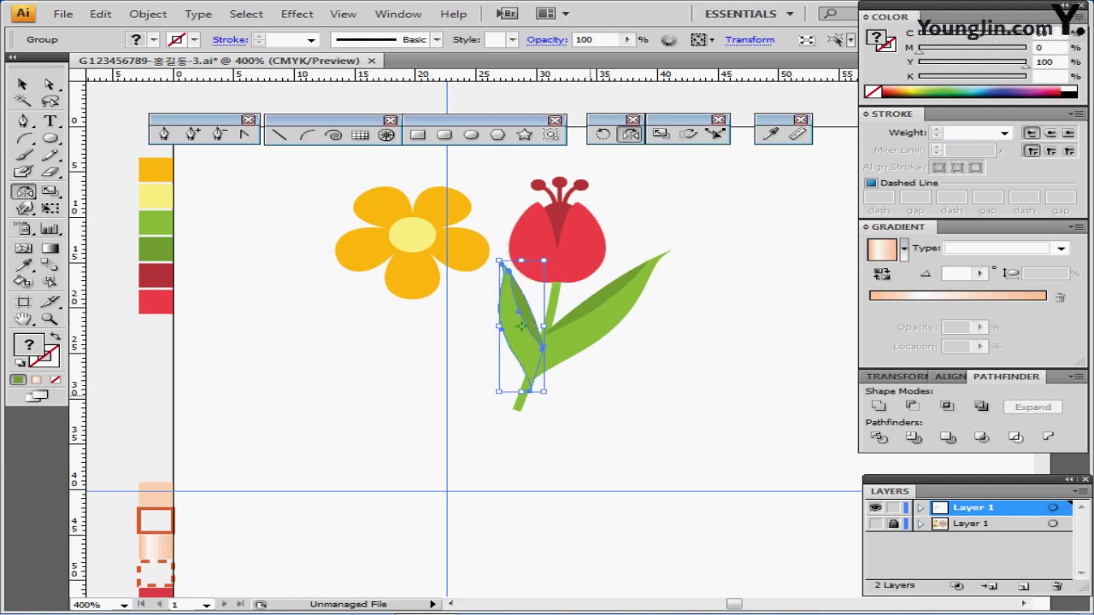
{"action": "left_click_drag", "start_coordinate": [499, 261], "coordinate": [504, 272]}
{"action": "left_click", "coordinate": [638, 373]}
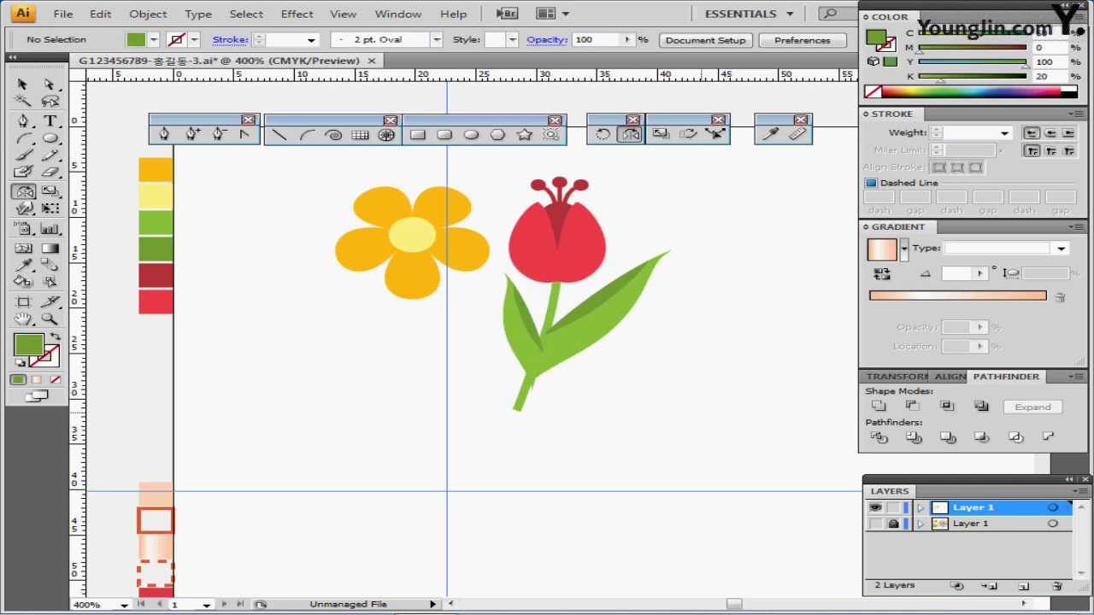
{"action": "left_click_drag", "start_coordinate": [525, 327], "coordinate": [523, 332]}
{"action": "left_click_drag", "start_coordinate": [524, 331], "coordinate": [521, 328]}
{"action": "left_click", "coordinate": [580, 402], "text": "ctrl"}
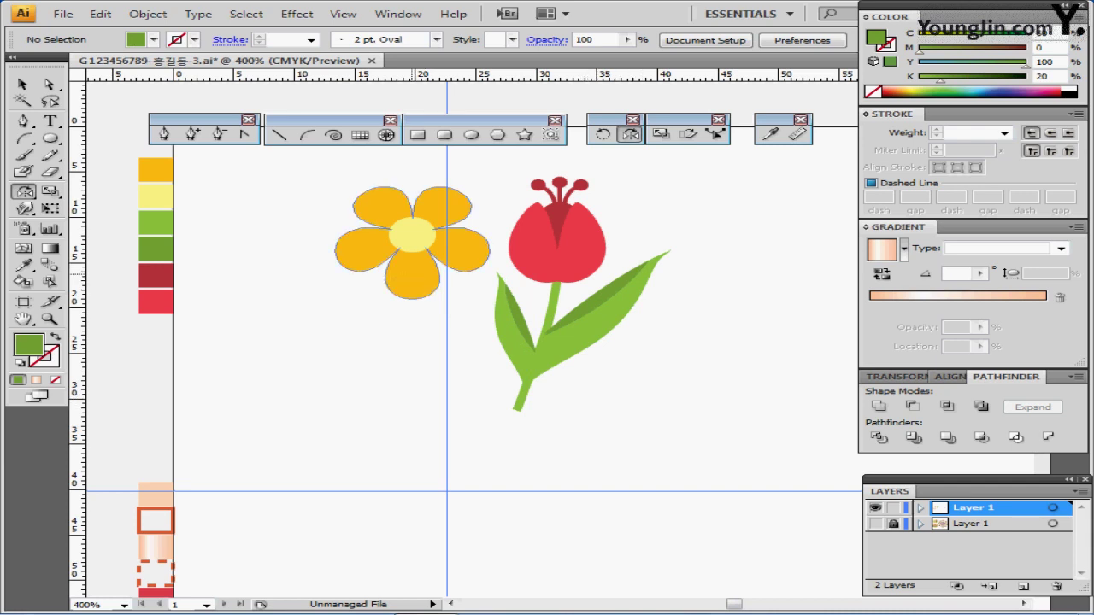
Reflect a copy of the tulip's stem and large leaf across to the area beneath the yellow flower.
{"action": "left_click_drag", "start_coordinate": [647, 378], "coordinate": [544, 305]}
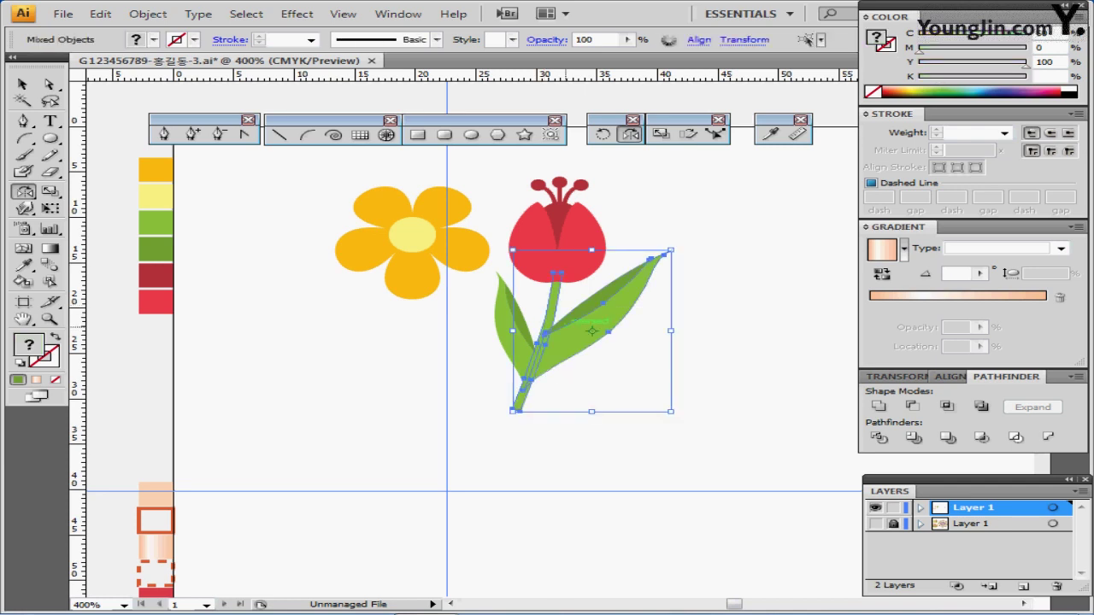
{"action": "key", "text": "ctrl+shift+b"}
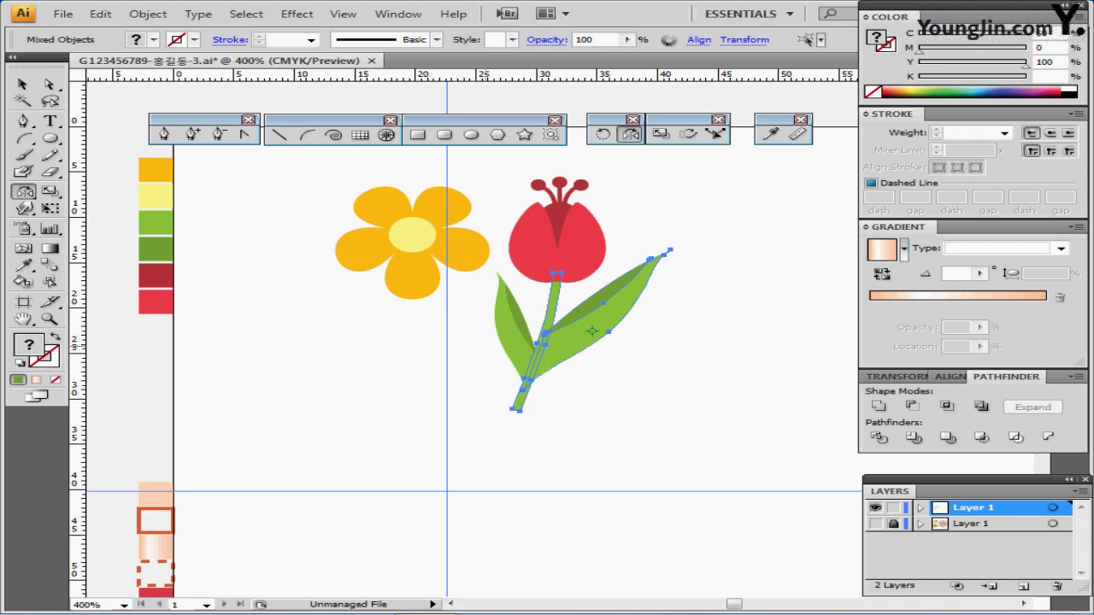
{"action": "left_click", "coordinate": [471, 348]}
{"action": "left_click_drag", "start_coordinate": [472, 346], "coordinate": [389, 335]}
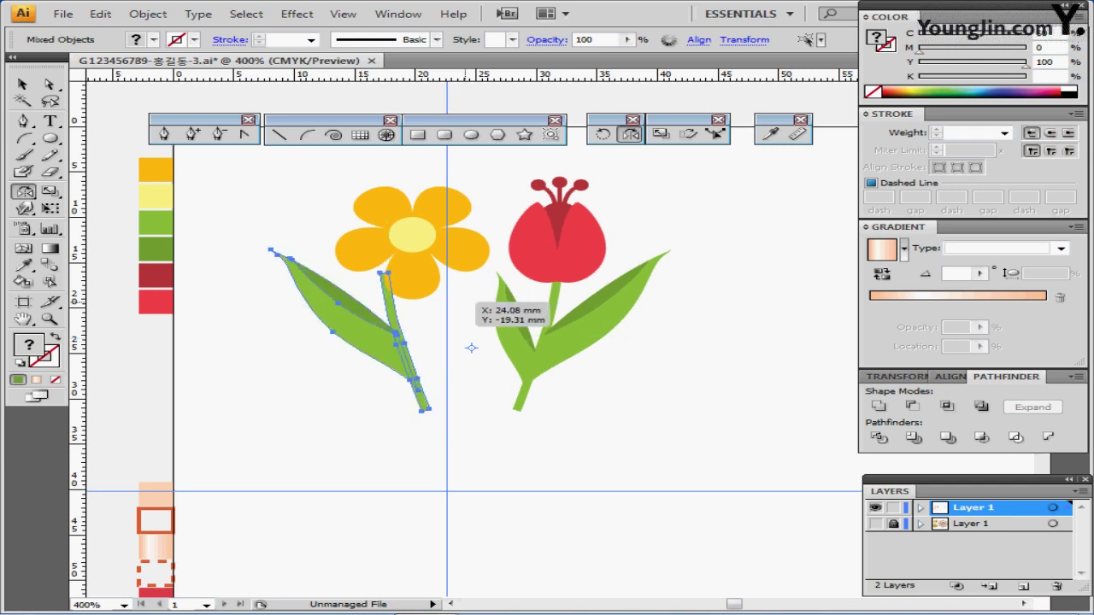
Nudge the mirrored stem and leaf towards the tulip until the stem meets the yellow flower's lowest petal, and deselect them.
{"action": "key", "text": "ctrl"}
{"action": "key", "text": "Right"}
{"action": "key", "text": "Right"}
{"action": "key", "text": "Right"}
{"action": "key", "text": "Right"}
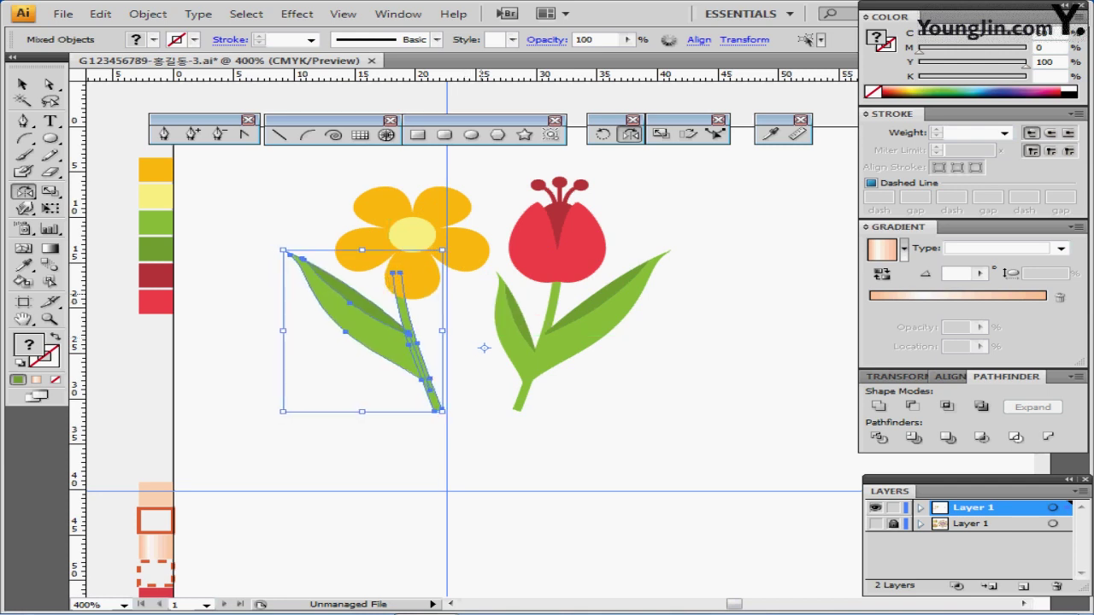
{"action": "key", "text": "Right"}
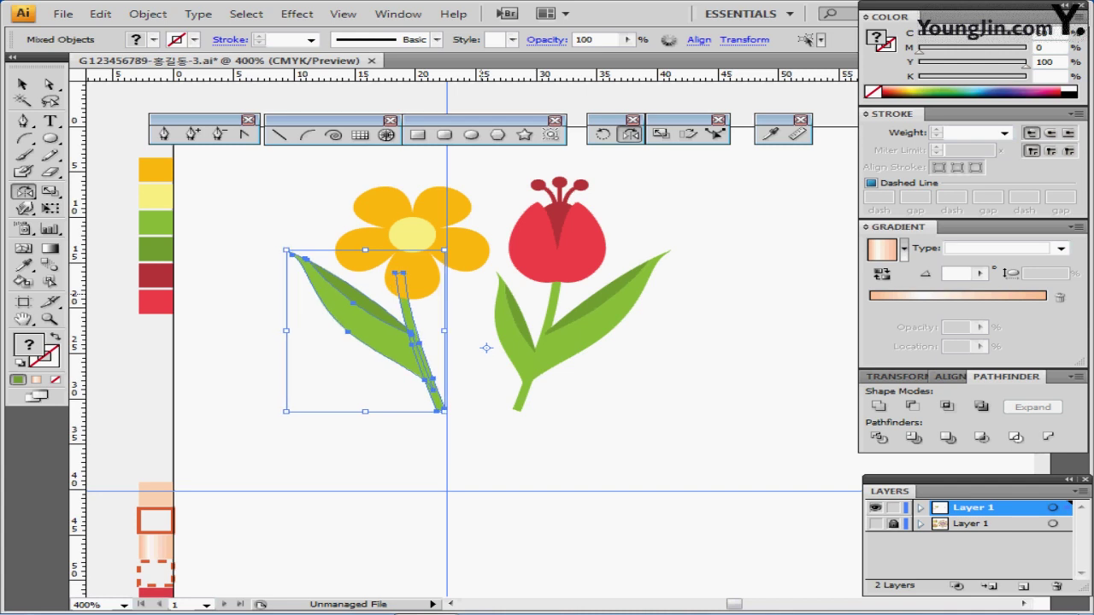
{"action": "key", "text": "Right"}
{"action": "key", "text": "Right"}
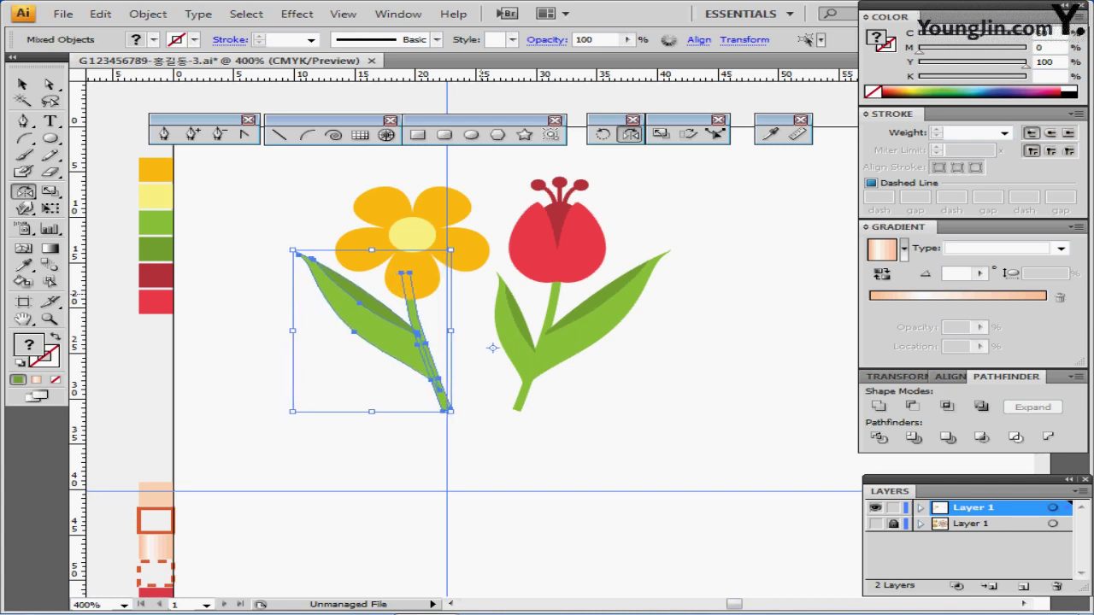
{"action": "key", "text": "ctrl+shift+a"}
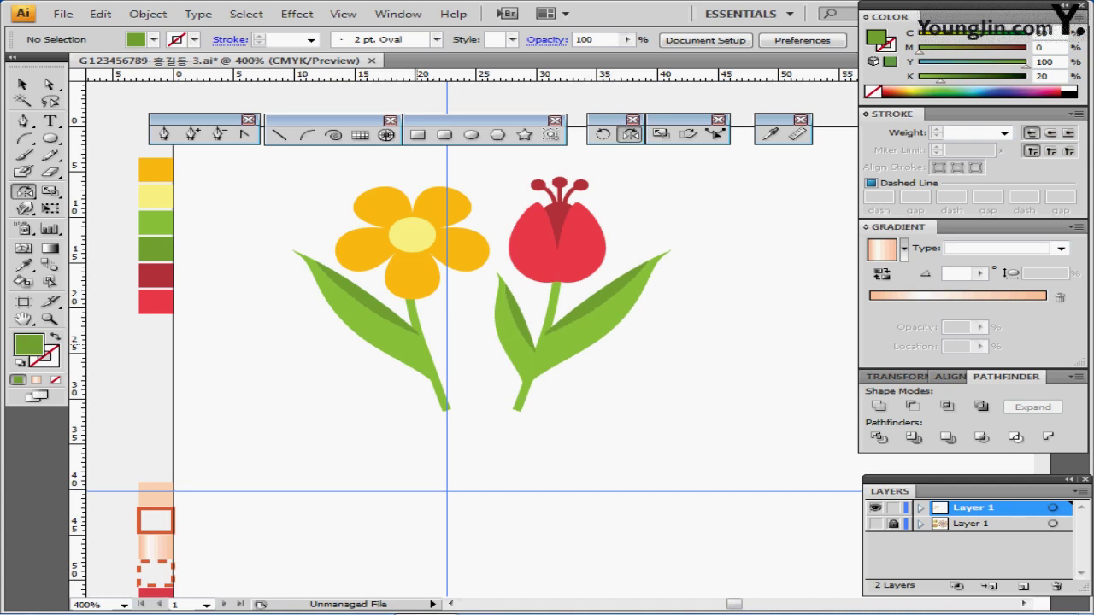
Select the yellow flower's petals and centre, and make a copy uniformly scaled to 50%.
{"action": "left_click_drag", "start_coordinate": [417, 321], "coordinate": [368, 329]}
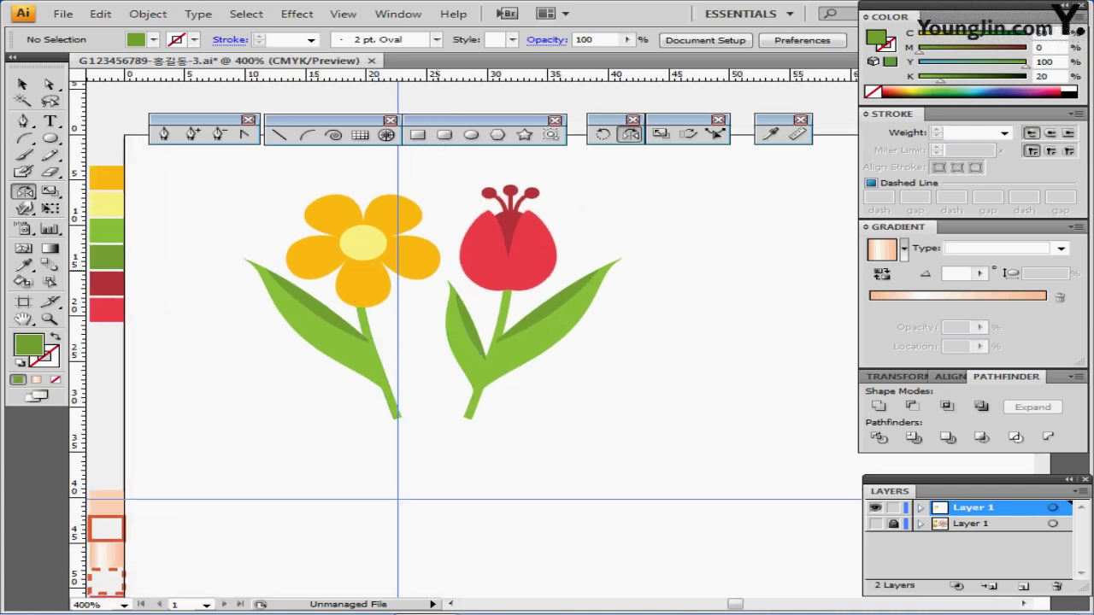
{"action": "left_click_drag", "start_coordinate": [314, 180], "coordinate": [375, 255]}
{"action": "left_click_drag", "start_coordinate": [375, 254], "coordinate": [362, 235]}
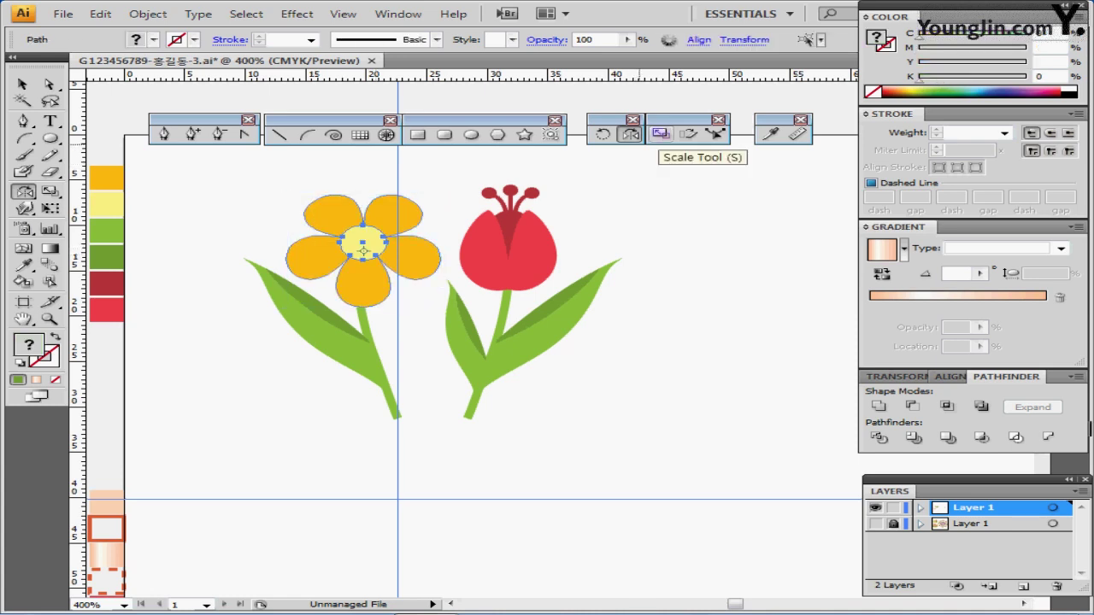
{"action": "double_click", "coordinate": [660, 135]}
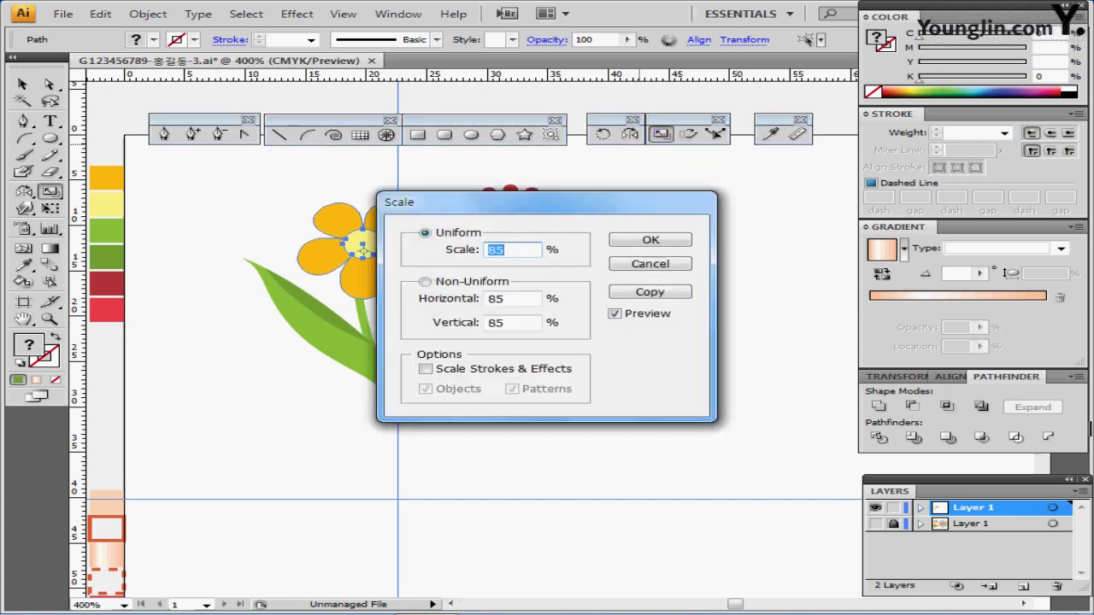
{"action": "type", "text": "50"}
{"action": "key", "text": "Tab"}
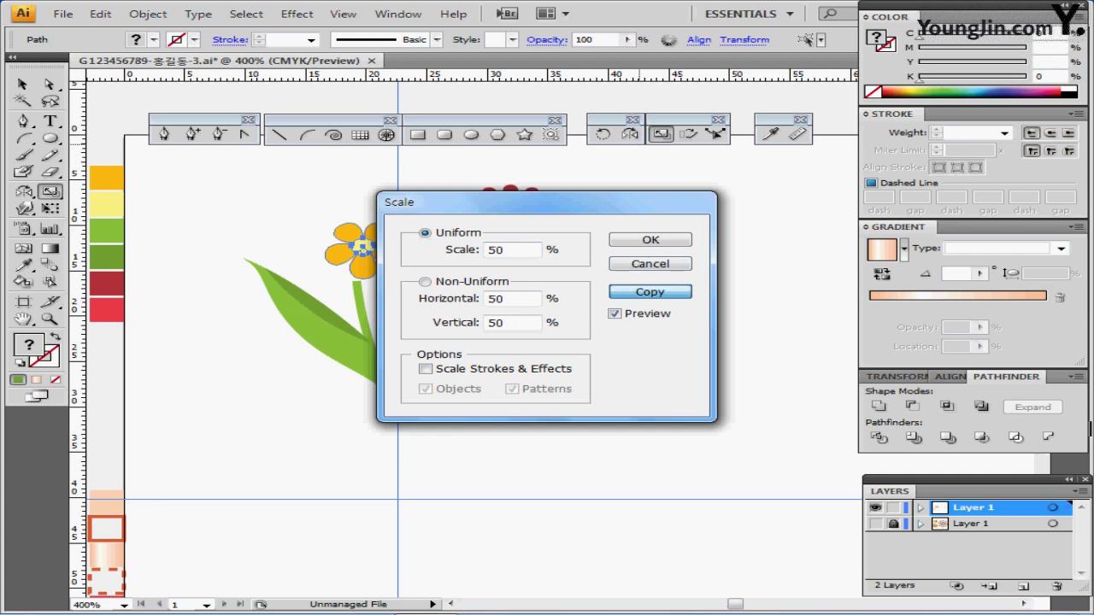
{"action": "key", "text": "Return"}
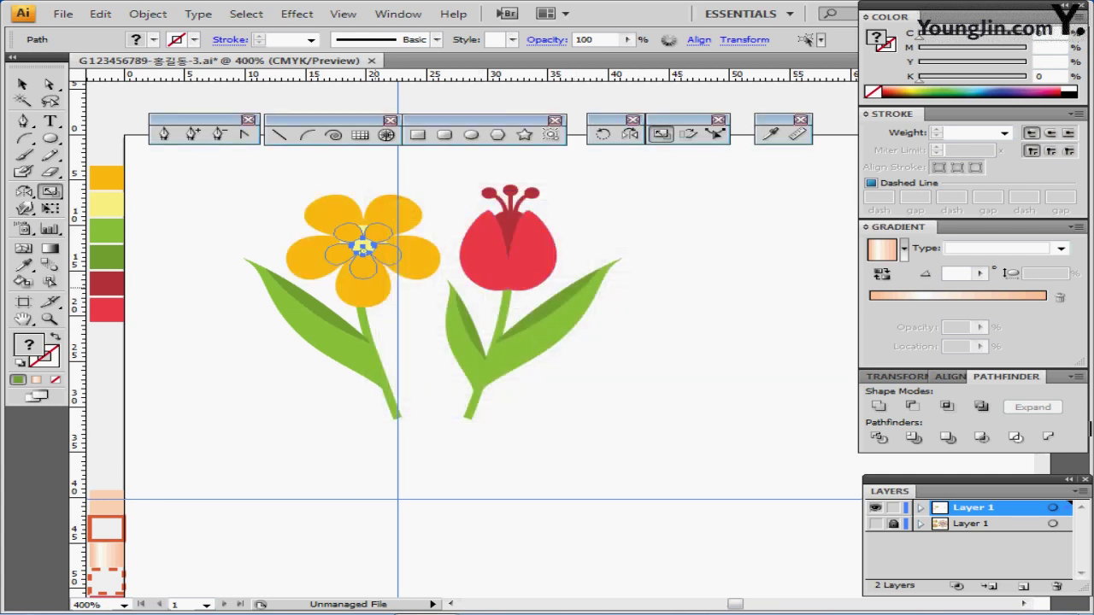
Move the small flower copy below the large flowers onto the upper horizontal guide, matching its position to the reference layer.
{"action": "left_click_drag", "start_coordinate": [381, 239], "coordinate": [307, 499]}
{"action": "left_click_drag", "start_coordinate": [536, 484], "coordinate": [511, 332]}
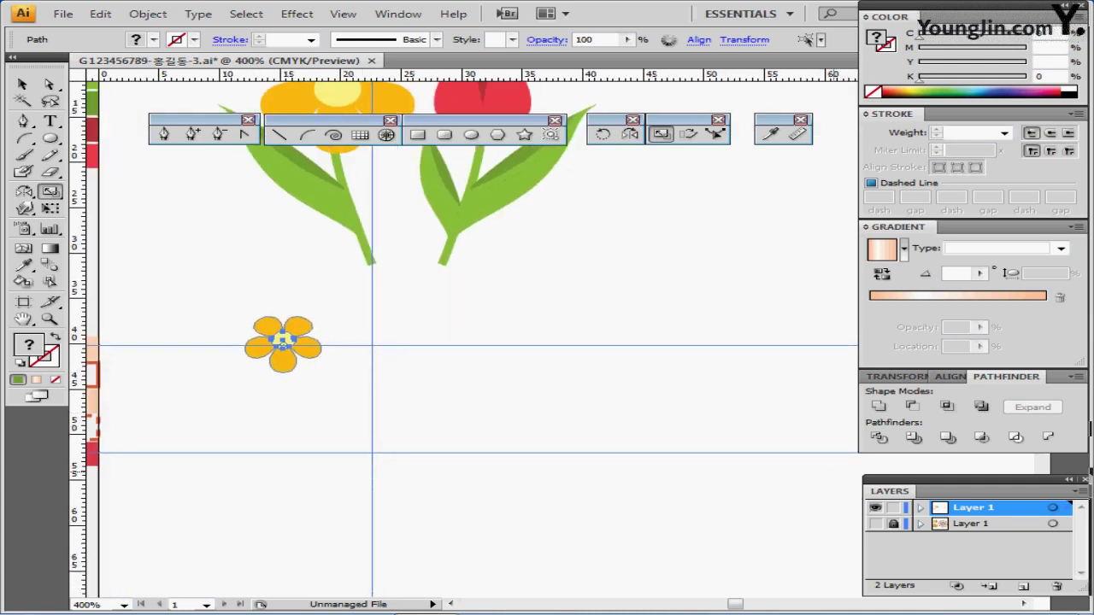
{"action": "left_click", "coordinate": [874, 524]}
{"action": "left_click", "coordinate": [875, 523]}
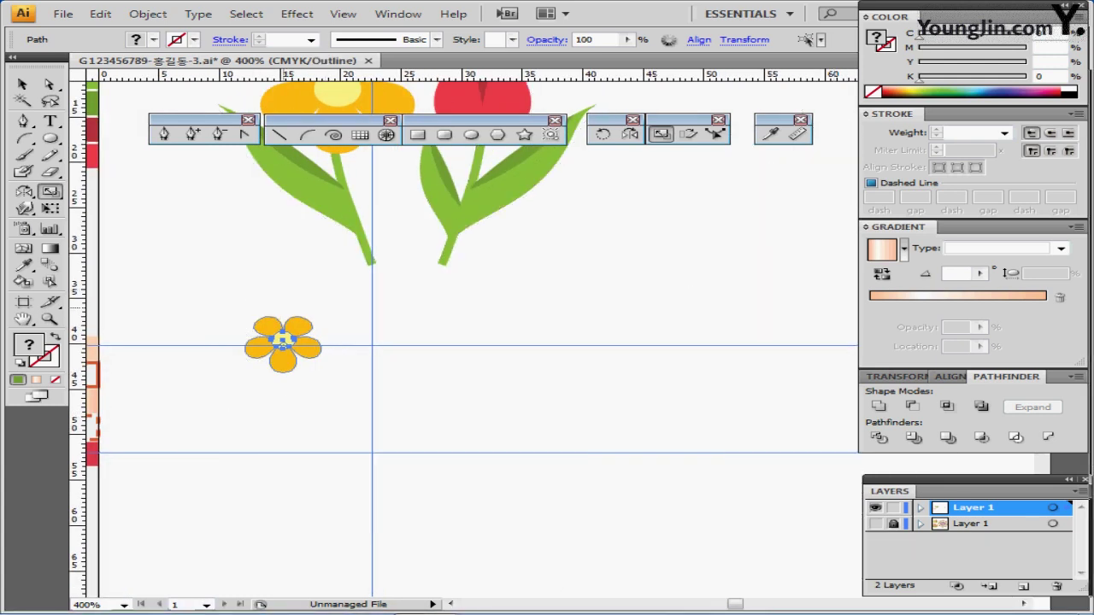
{"action": "left_click_drag", "start_coordinate": [291, 342], "coordinate": [256, 336]}
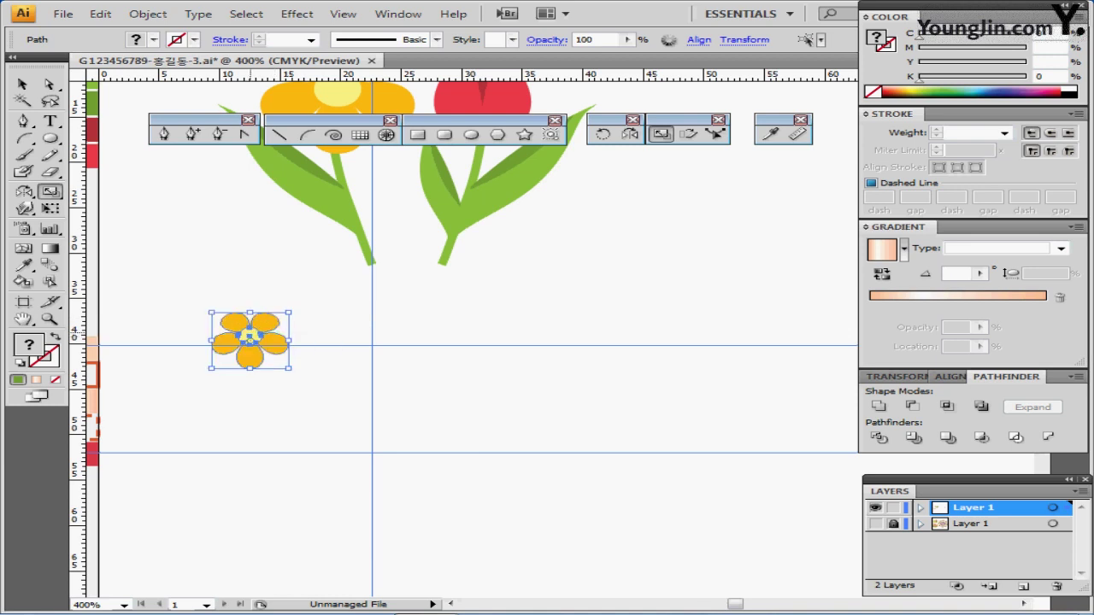
{"action": "key", "text": "ctrl+shift+a"}
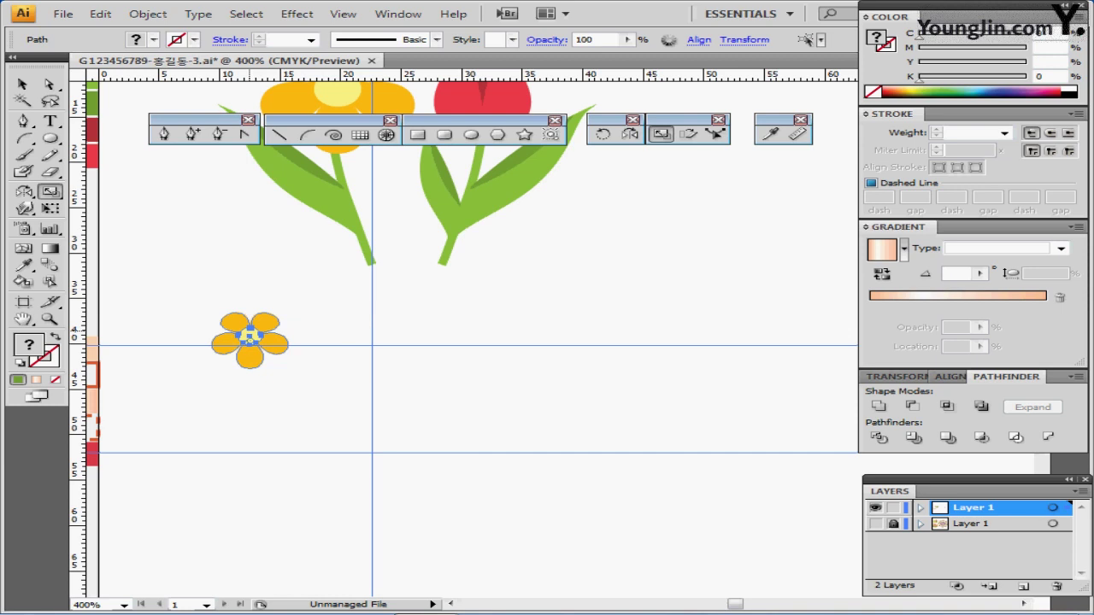
Copy the small flower horizontally by about 10 mm onto the vertical guide, and repeat the copy to form a row of three.
{"action": "key", "text": "ctrl"}
{"action": "left_click_drag", "start_coordinate": [250, 337], "coordinate": [365, 336]}
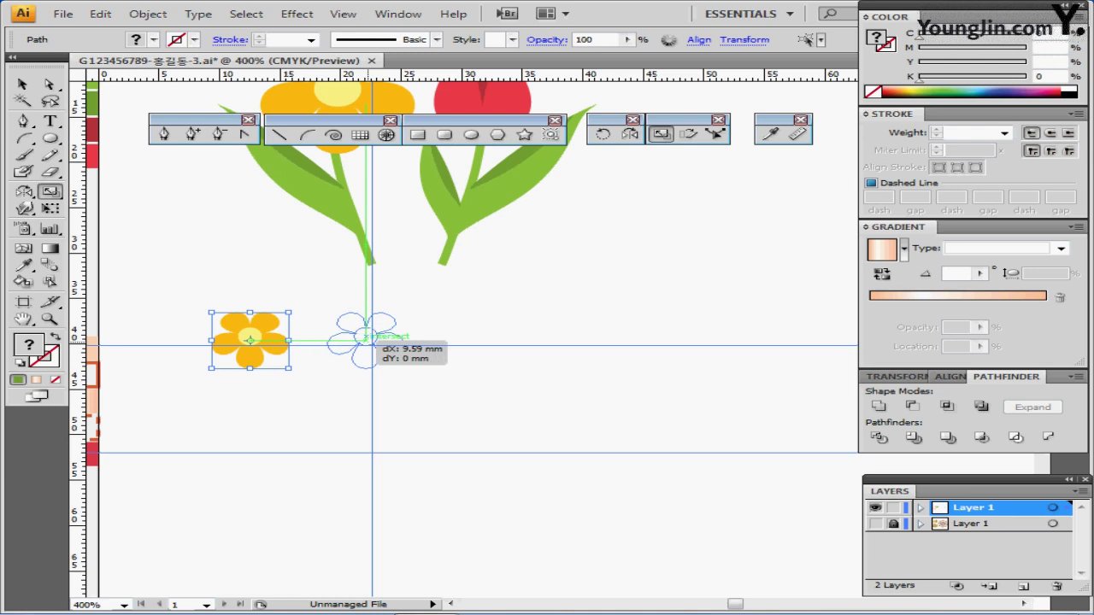
{"action": "left_click_drag", "start_coordinate": [365, 337], "coordinate": [373, 337]}
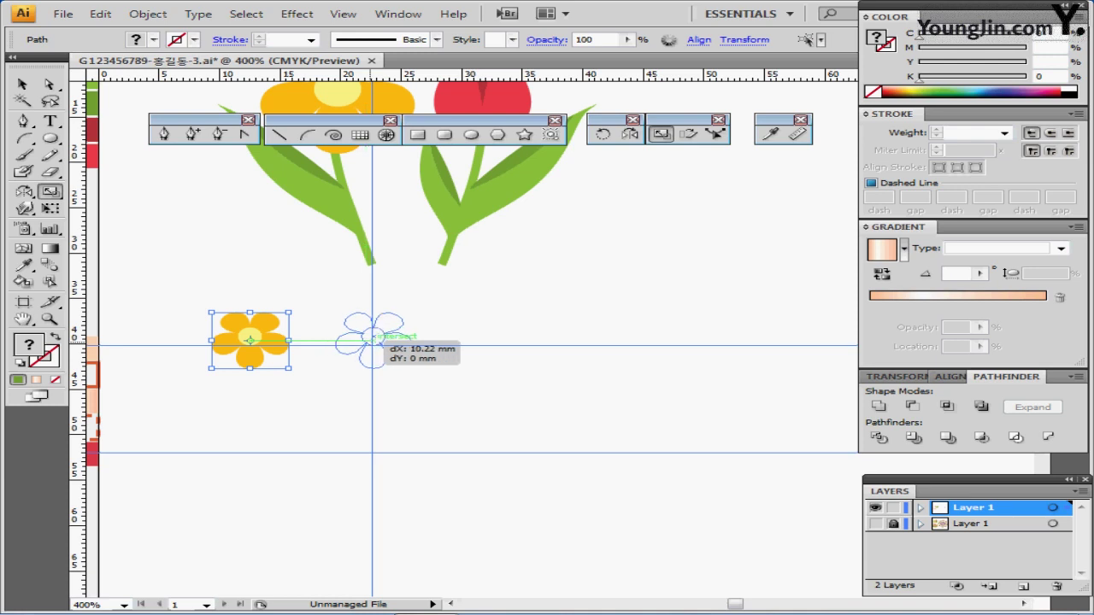
{"action": "left_click_drag", "start_coordinate": [373, 337], "coordinate": [373, 337]}
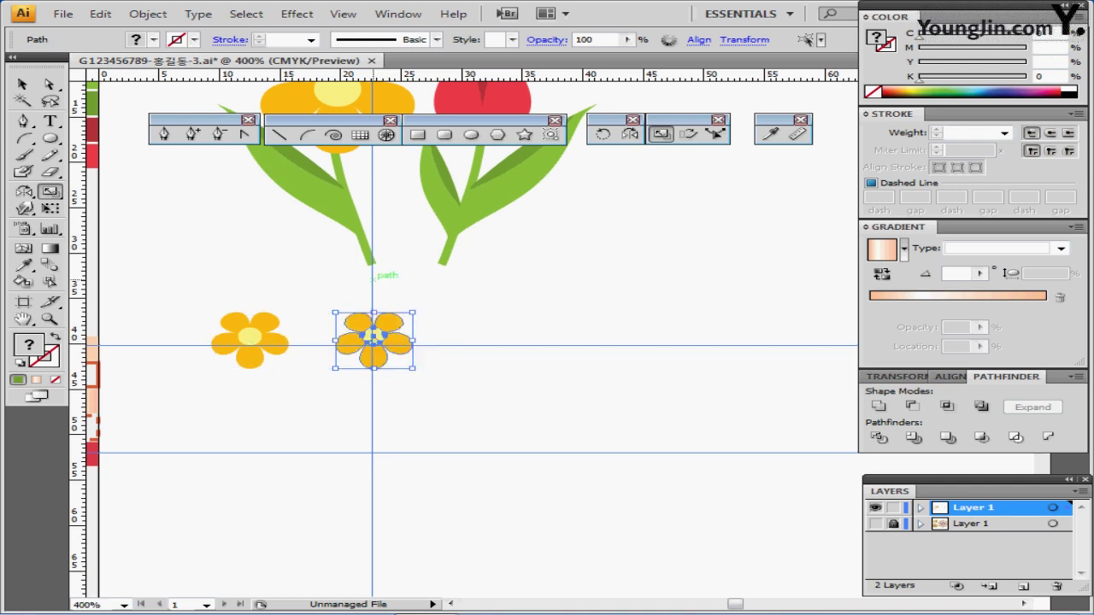
{"action": "key", "text": "ctrl+shift+b"}
{"action": "key", "text": "ctrl+shift+b"}
{"action": "key", "text": "ctrl+d"}
{"action": "key", "text": "ctrl+shift+b"}
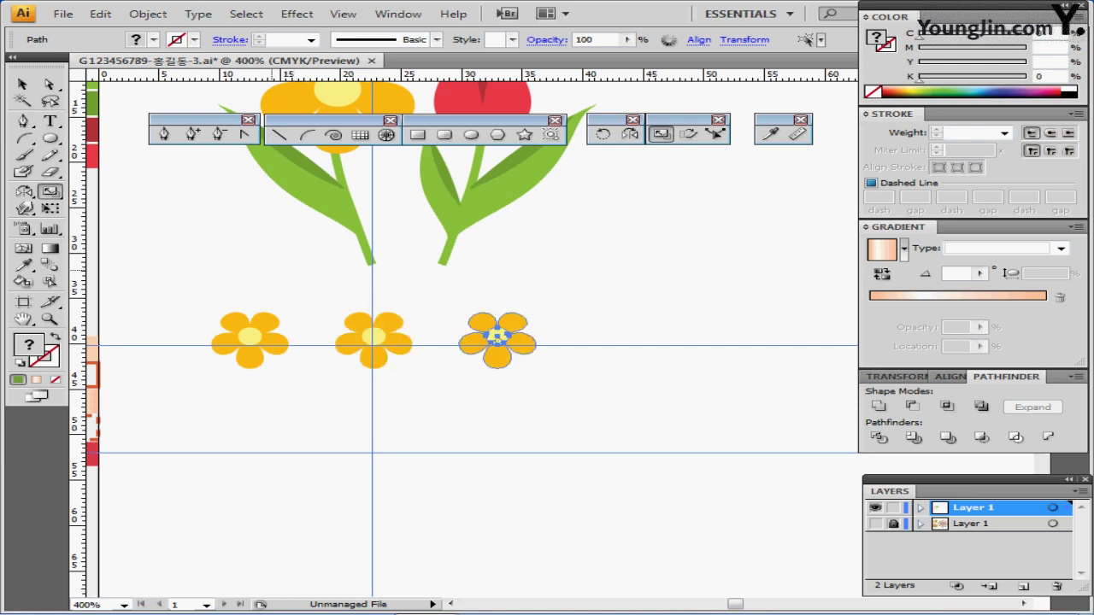
{"action": "key", "text": "ctrl+shift+b"}
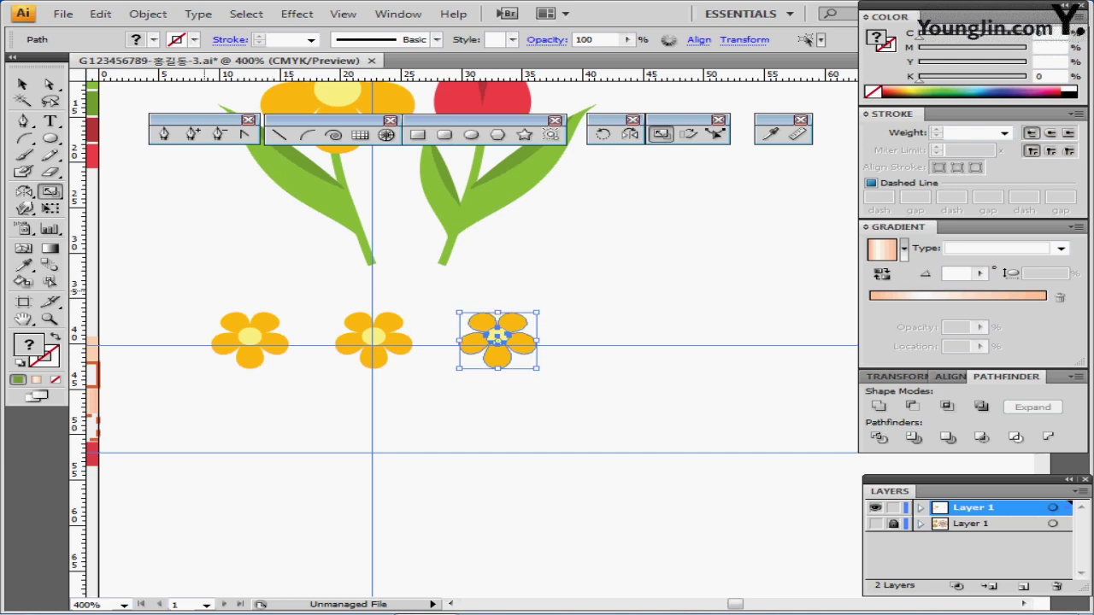
Select all three small flowers and group them.
{"action": "key", "text": "ctrl+shift+b"}
{"action": "left_click_drag", "start_coordinate": [188, 295], "coordinate": [524, 369]}
{"action": "key", "text": "ctrl+g"}
{"action": "key", "text": "ctrl+shift+b"}
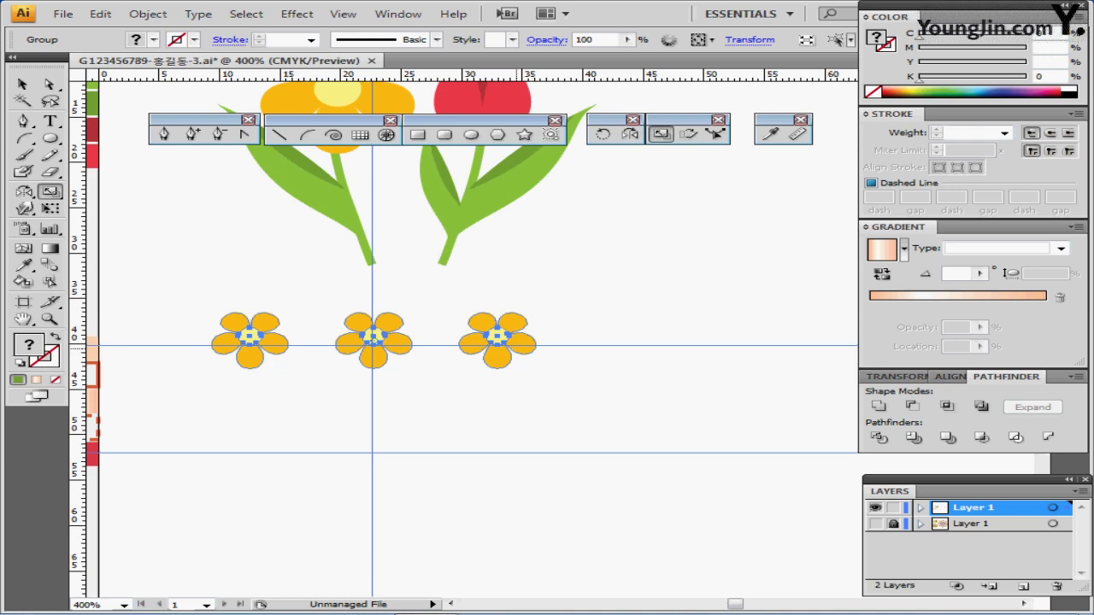
With nothing selected, pick up the peach swatch as the fill and set a dark brown 1 pt stroke.
{"action": "left_click_drag", "start_coordinate": [506, 423], "coordinate": [503, 269]}
{"action": "scroll", "coordinate": [516, 297], "scroll_direction": "left", "scroll_amount": 1}
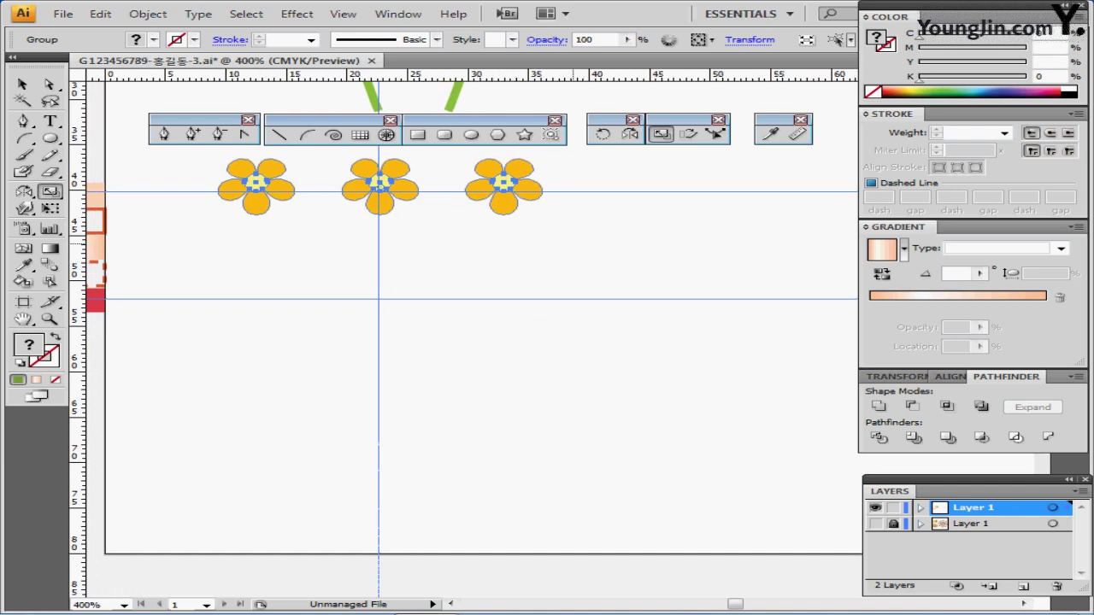
{"action": "key", "text": "ctrl+shift+a"}
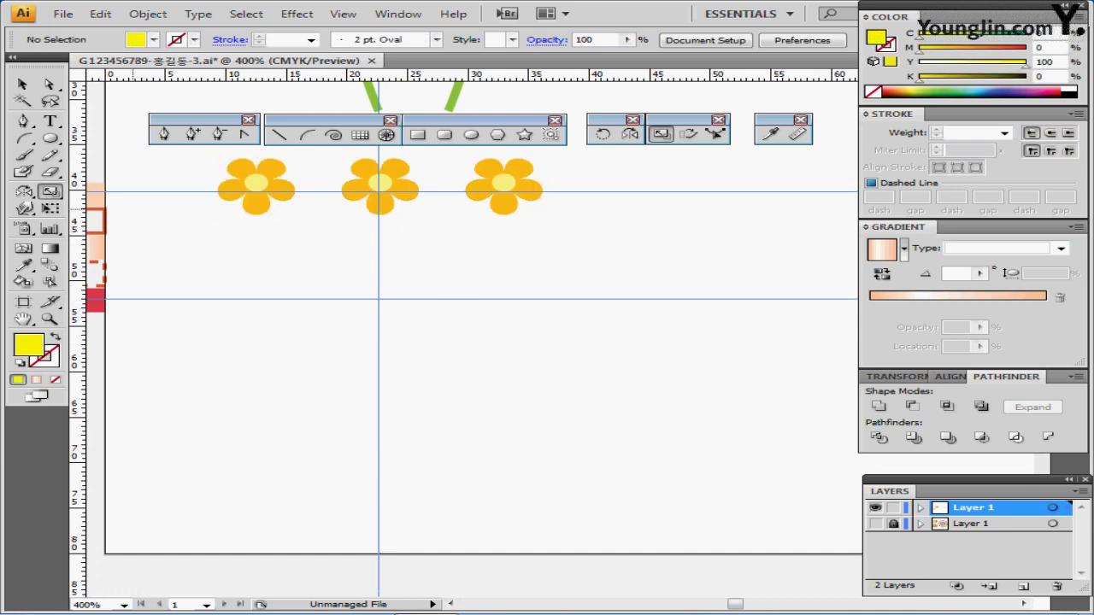
{"action": "left_click", "coordinate": [94, 195], "text": "ctrl"}
{"action": "key", "text": "ctrl+shift+a"}
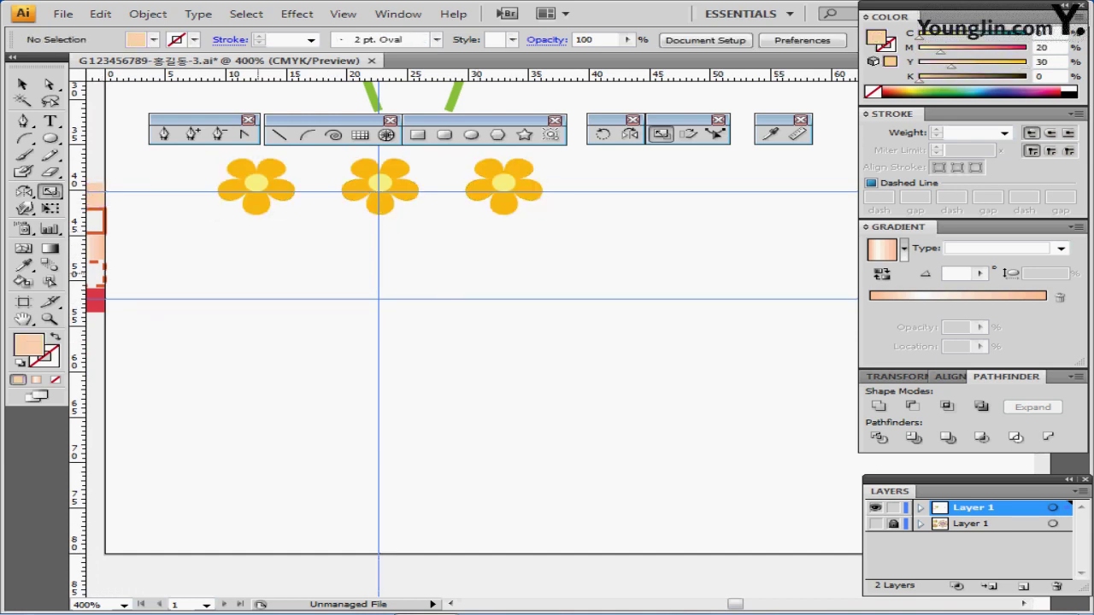
{"action": "left_click", "coordinate": [45, 358]}
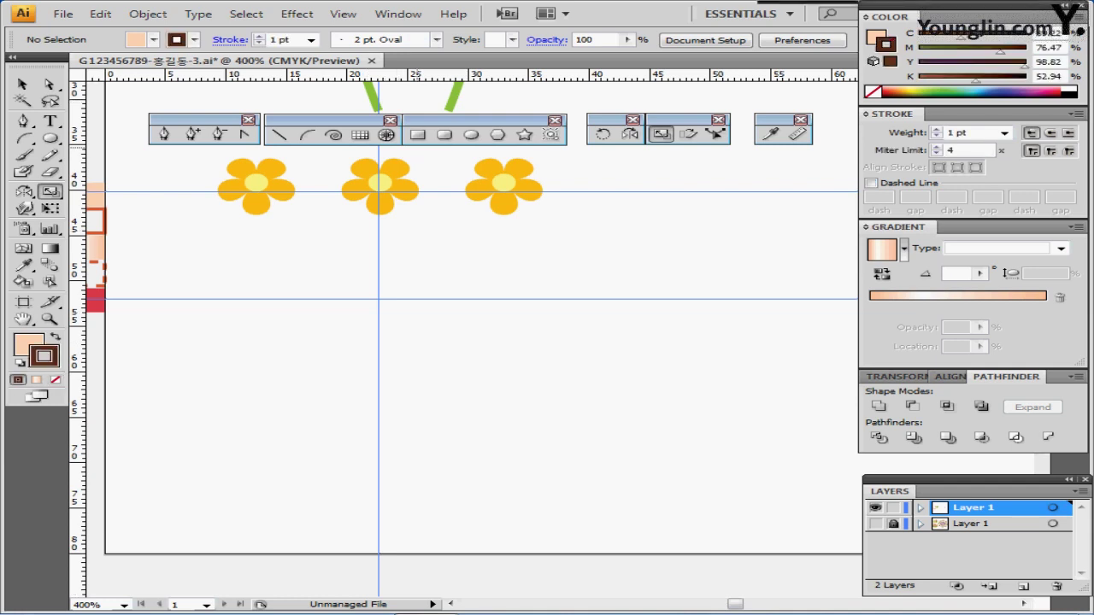
Create a 32 mm by 13 mm rectangle starting on the lower horizontal guide, beneath the small flowers.
{"action": "left_click", "coordinate": [417, 134]}
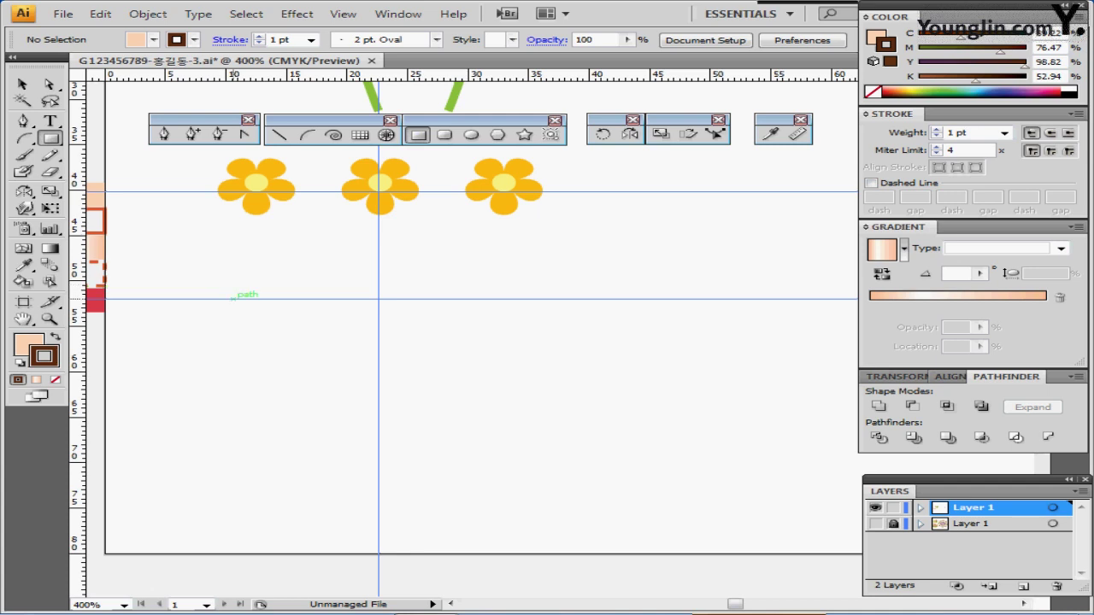
{"action": "left_click", "coordinate": [231, 299]}
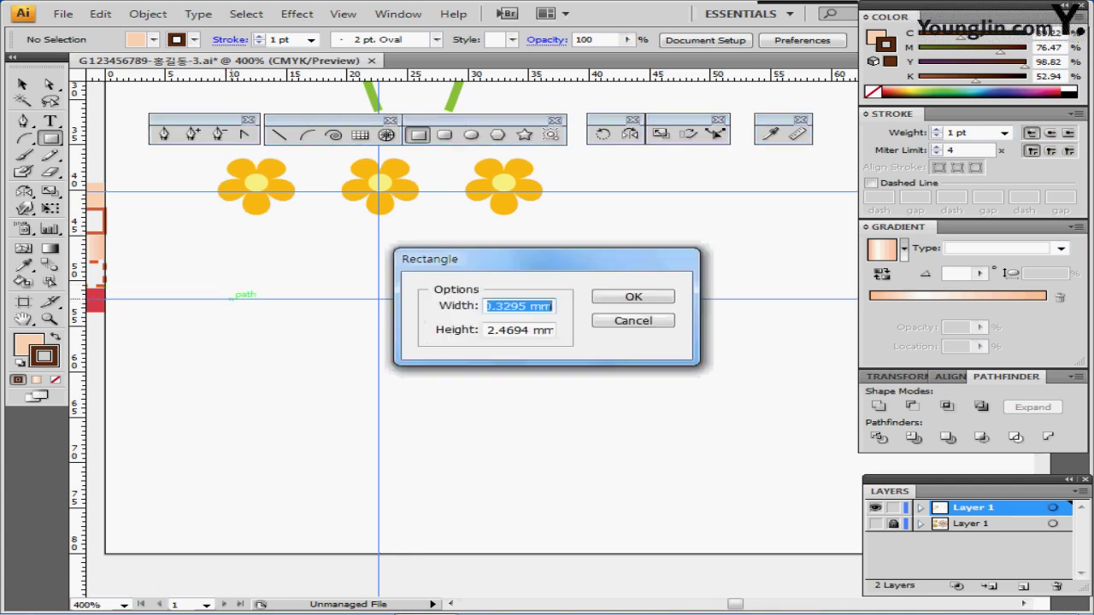
{"action": "type", "text": "32"}
{"action": "key", "text": "Tab"}
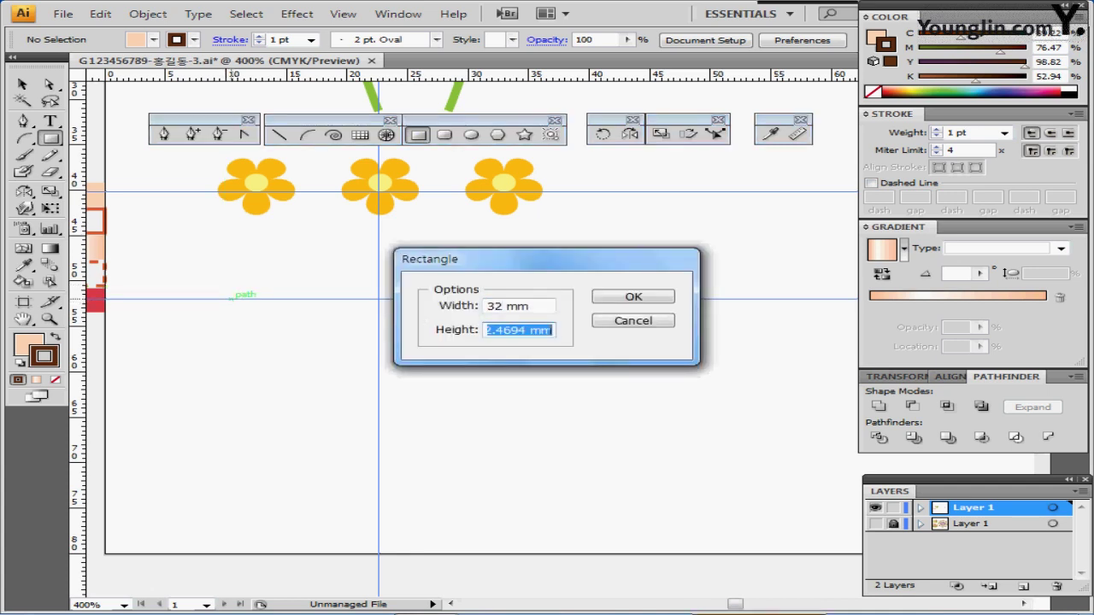
{"action": "type", "text": "10"}
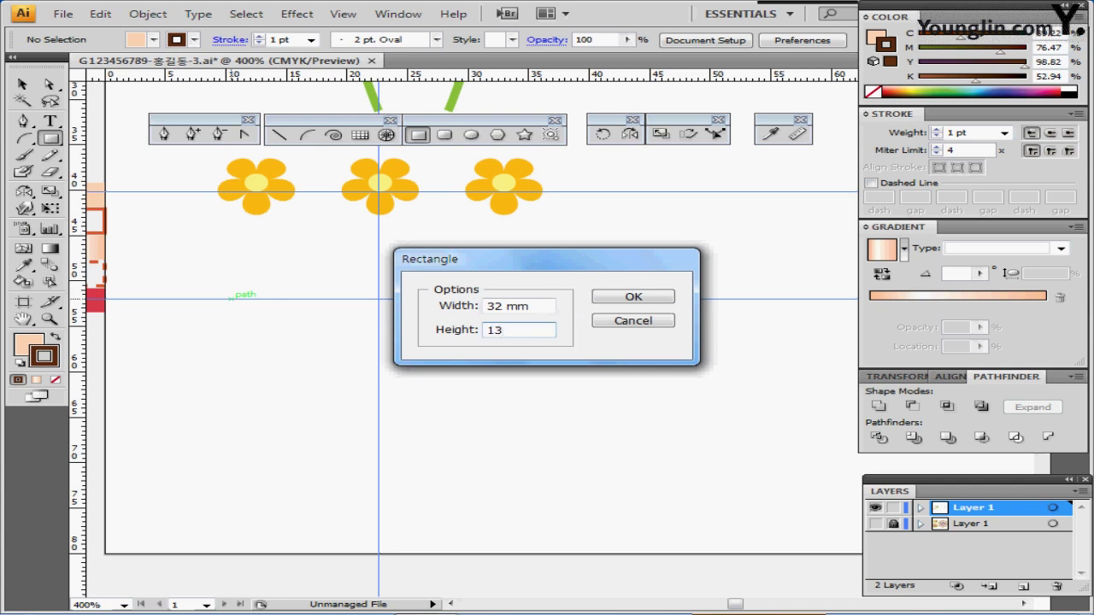
{"action": "key", "text": "Return"}
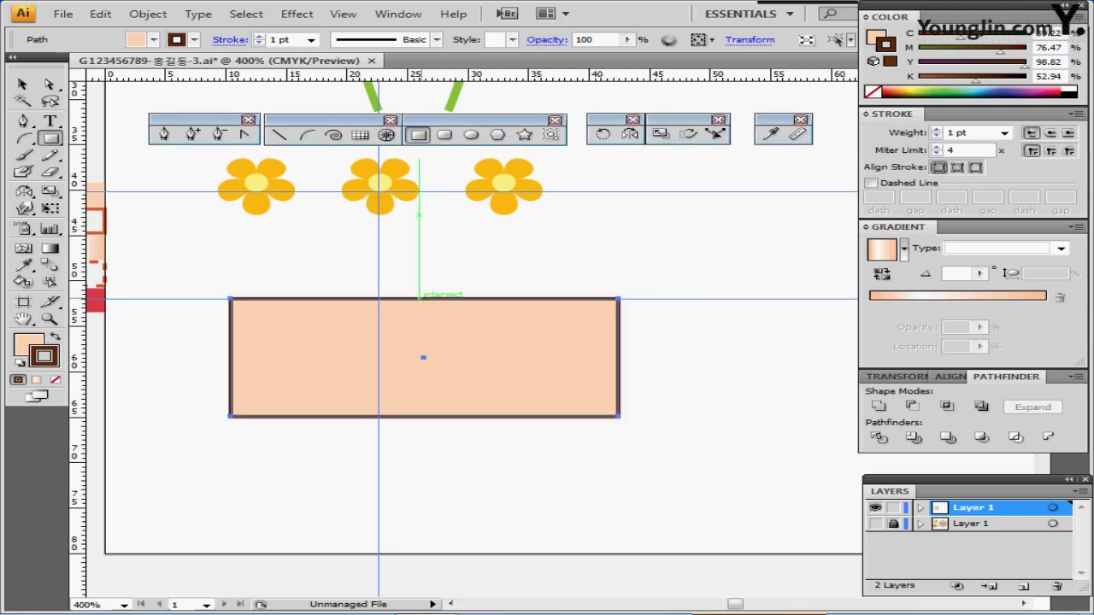
Centre the rectangle on the vertical guide with its upper edge on the horizontal guide, and compare it with the reference outlines.
{"action": "key", "text": "ctrl"}
{"action": "left_click_drag", "start_coordinate": [447, 351], "coordinate": [377, 358]}
{"action": "key", "text": "x"}
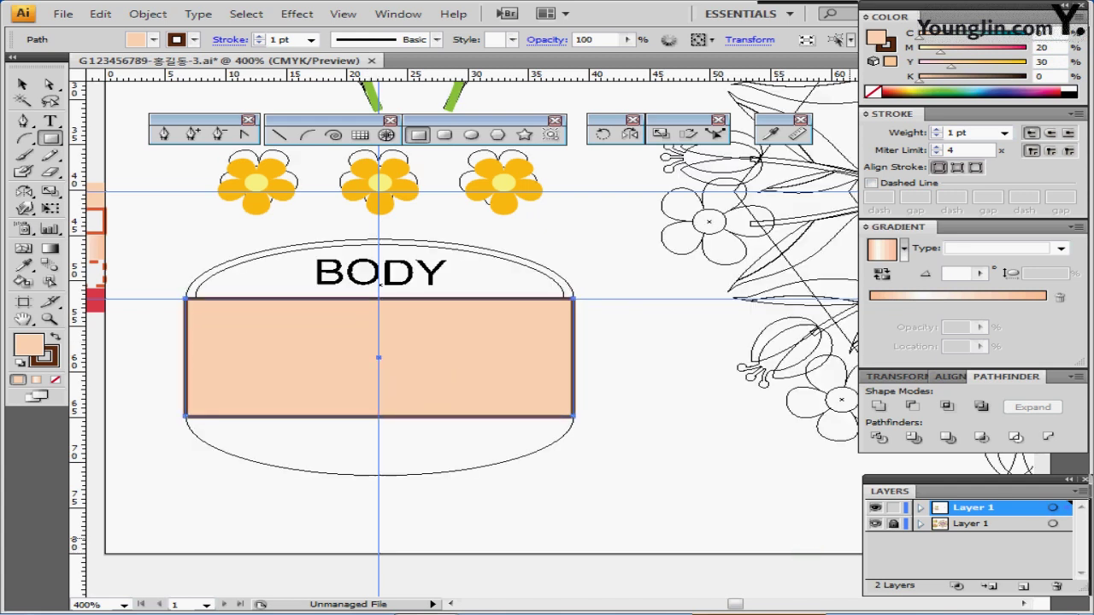
{"action": "left_click", "coordinate": [874, 524]}
{"action": "left_click", "coordinate": [874, 524], "text": "ctrl"}
{"action": "left_click", "coordinate": [875, 524]}
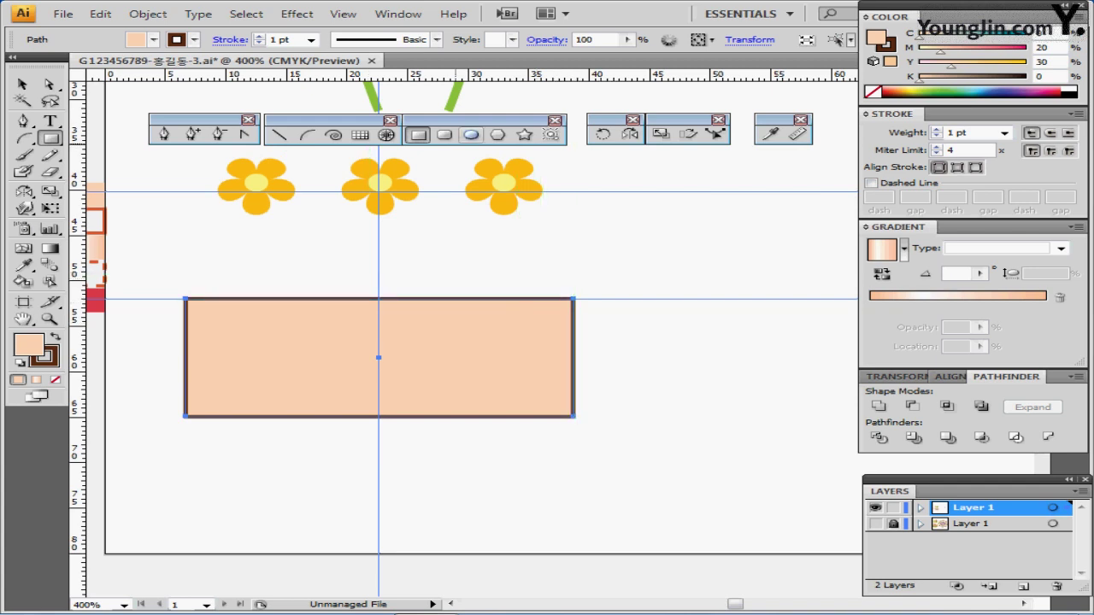
Create a 32 mm by 13 mm ellipse centred where the vertical guide crosses the rectangle's upper edge.
{"action": "left_click", "coordinate": [471, 134]}
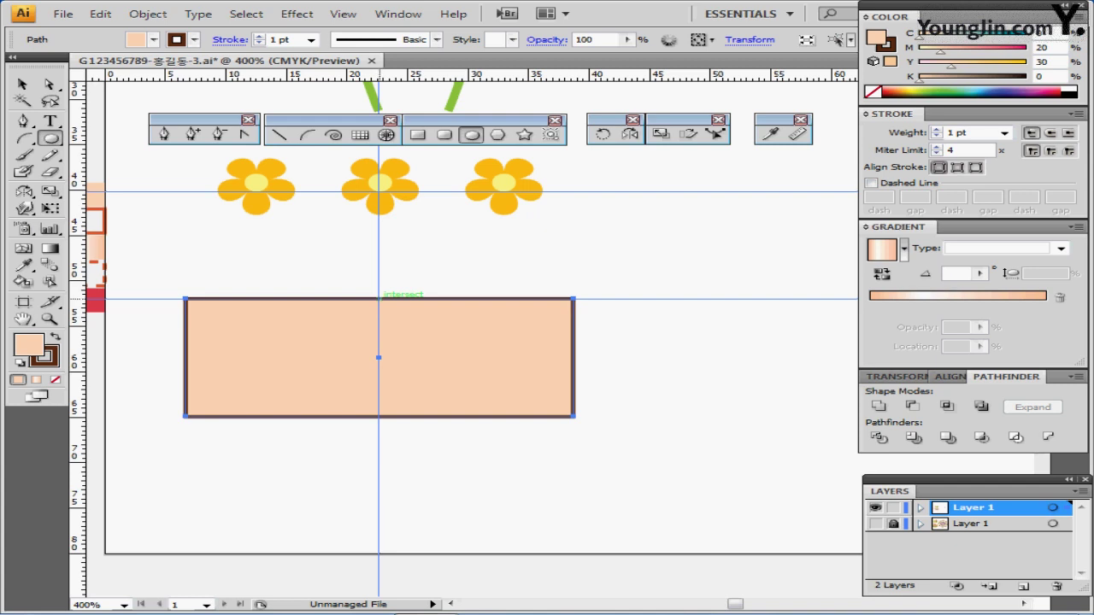
{"action": "left_click", "coordinate": [378, 299]}
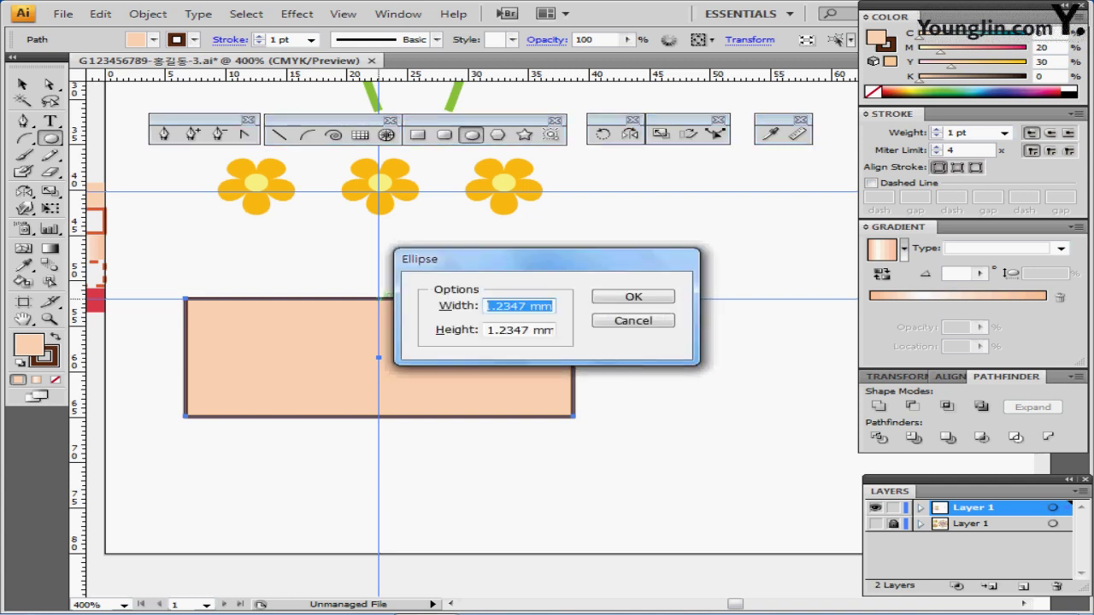
{"action": "type", "text": "32"}
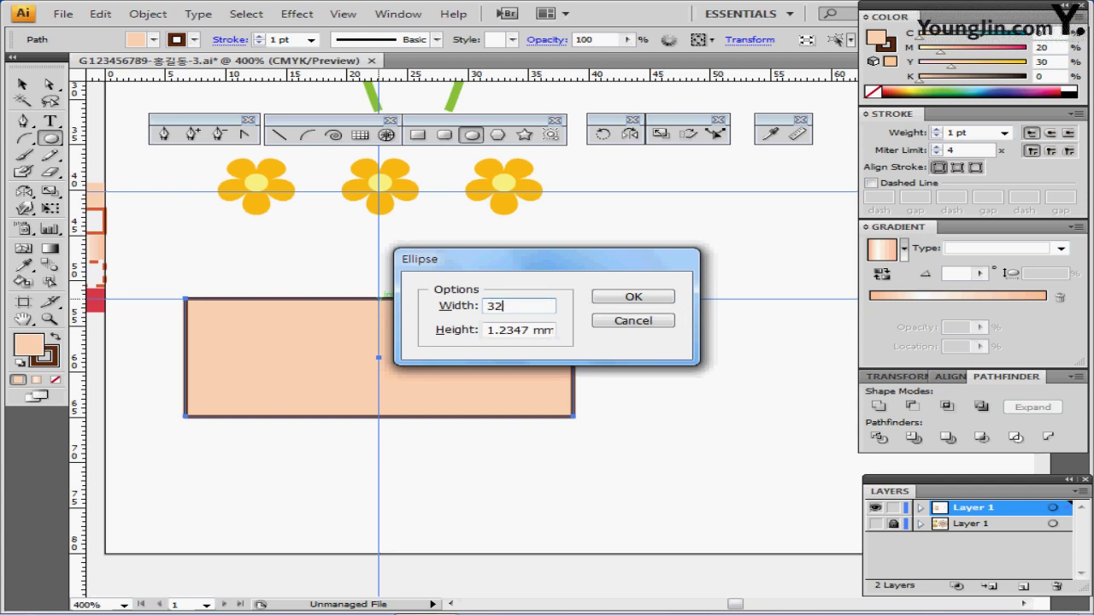
{"action": "key", "text": "Tab"}
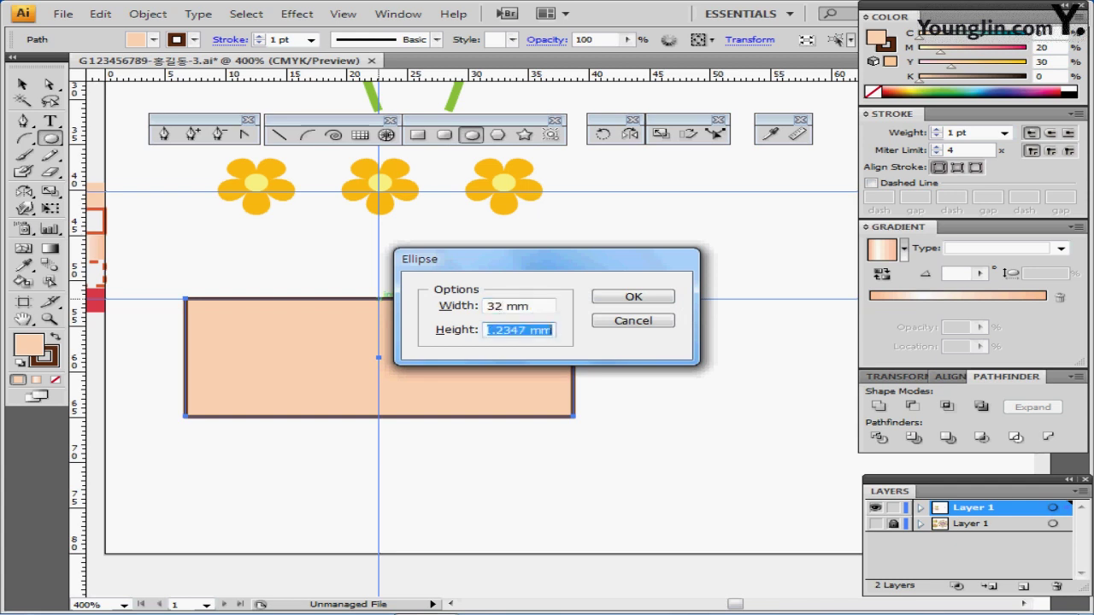
{"action": "type", "text": "13"}
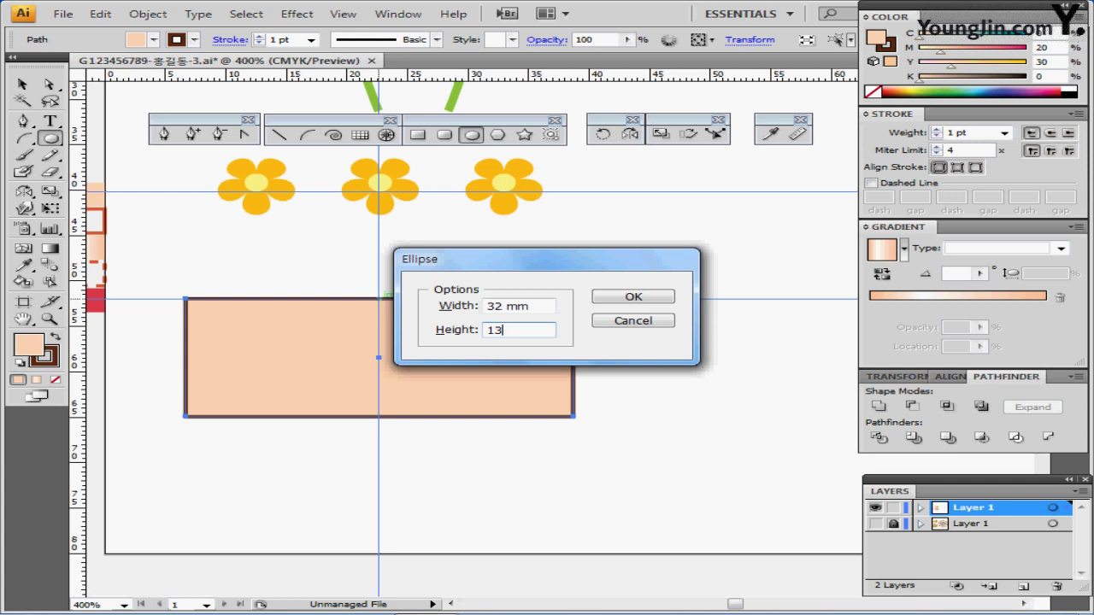
{"action": "key", "text": "Return"}
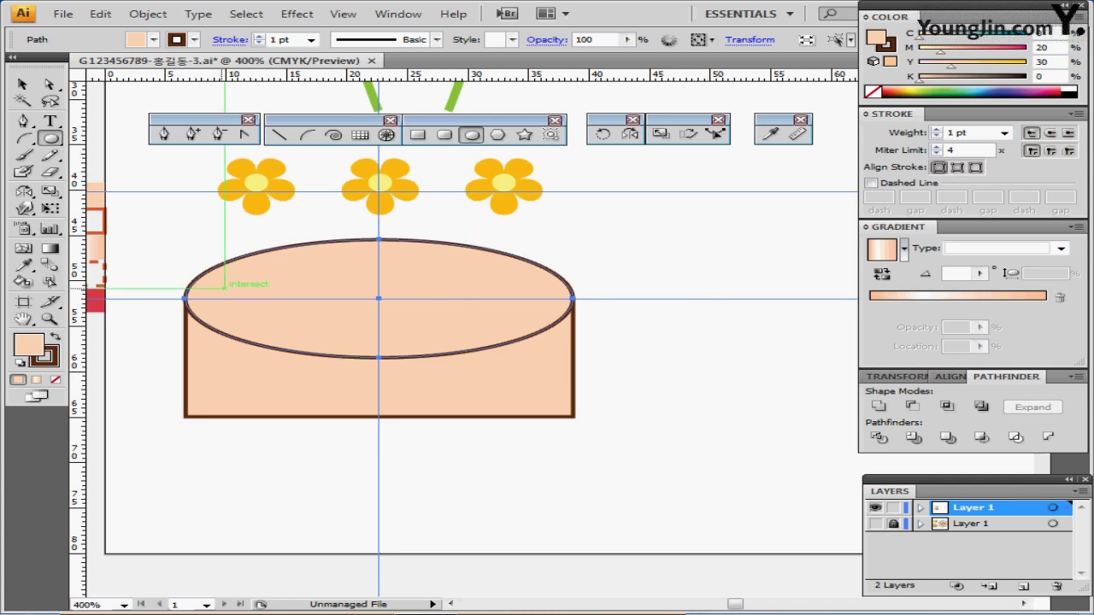
Copy the ellipse straight down with a horizontal offset of 0 mm and a vertical offset of -13 mm.
{"action": "left_click", "coordinate": [22, 84]}
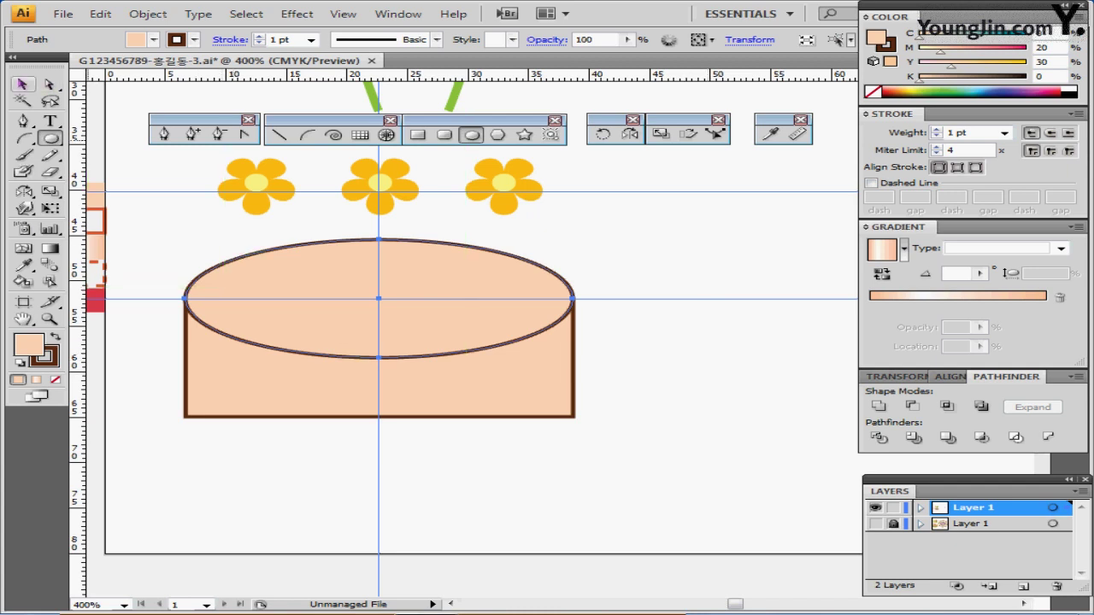
{"action": "double_click", "coordinate": [23, 85]}
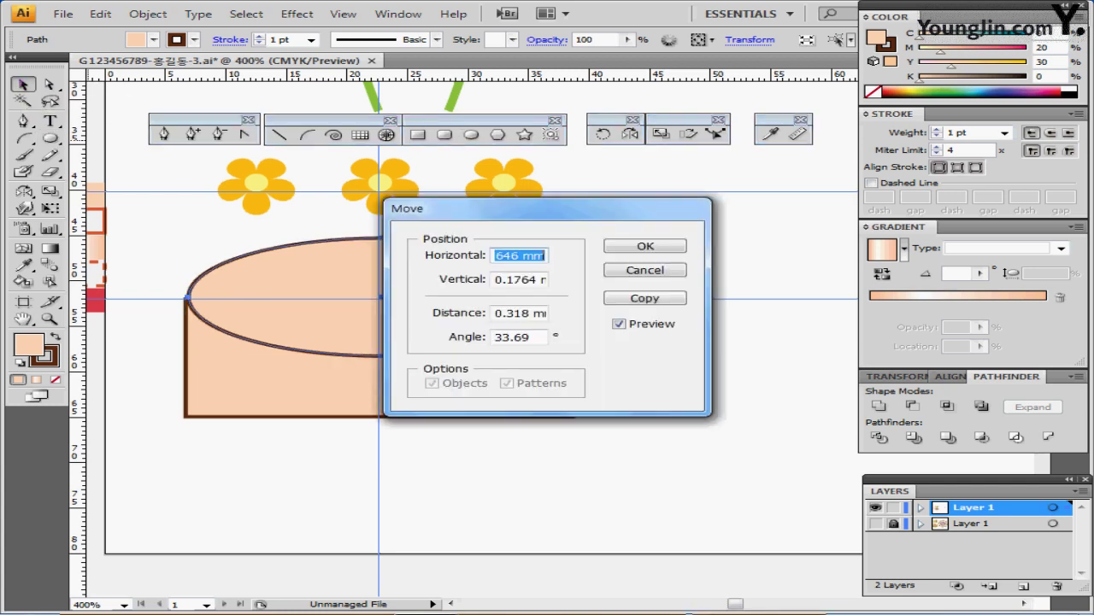
{"action": "left_click_drag", "start_coordinate": [547, 209], "coordinate": [595, 210]}
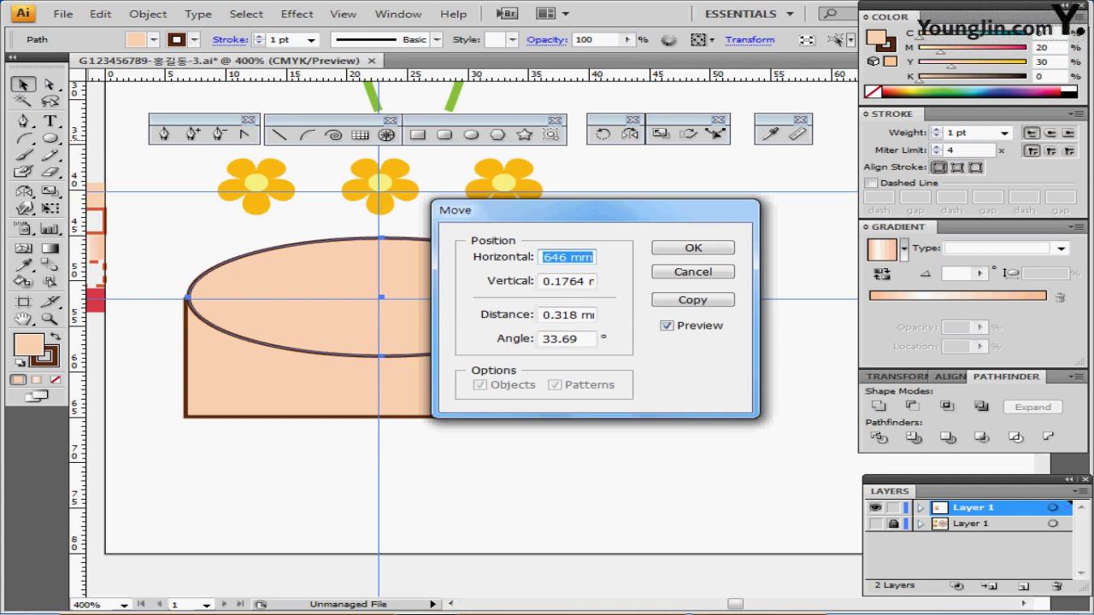
{"action": "type", "text": "0"}
{"action": "key", "text": "Tab"}
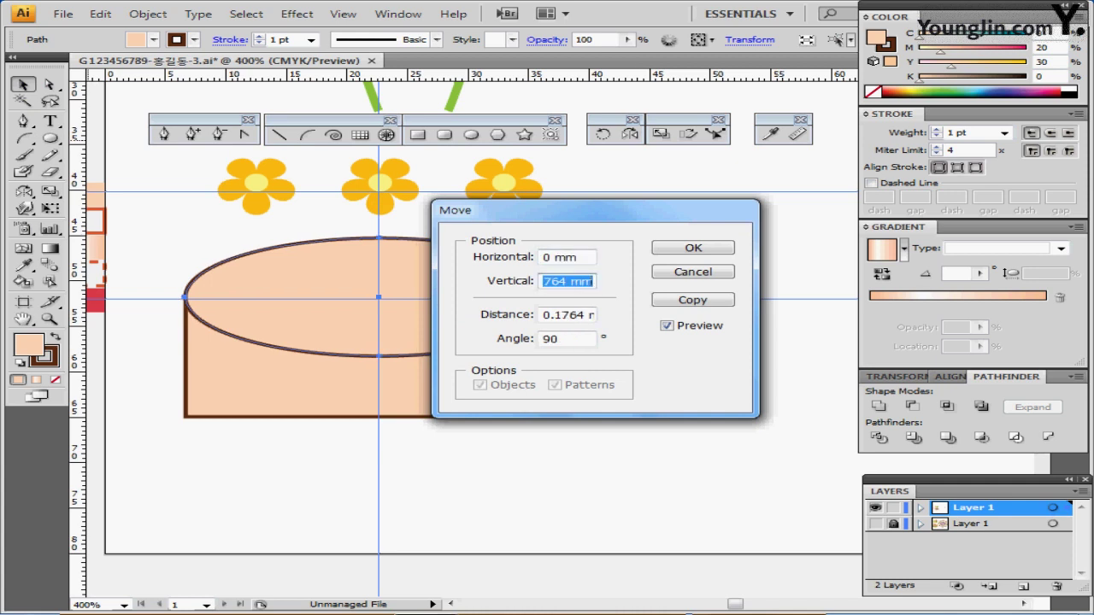
{"action": "type", "text": "-13"}
{"action": "key", "text": "Tab"}
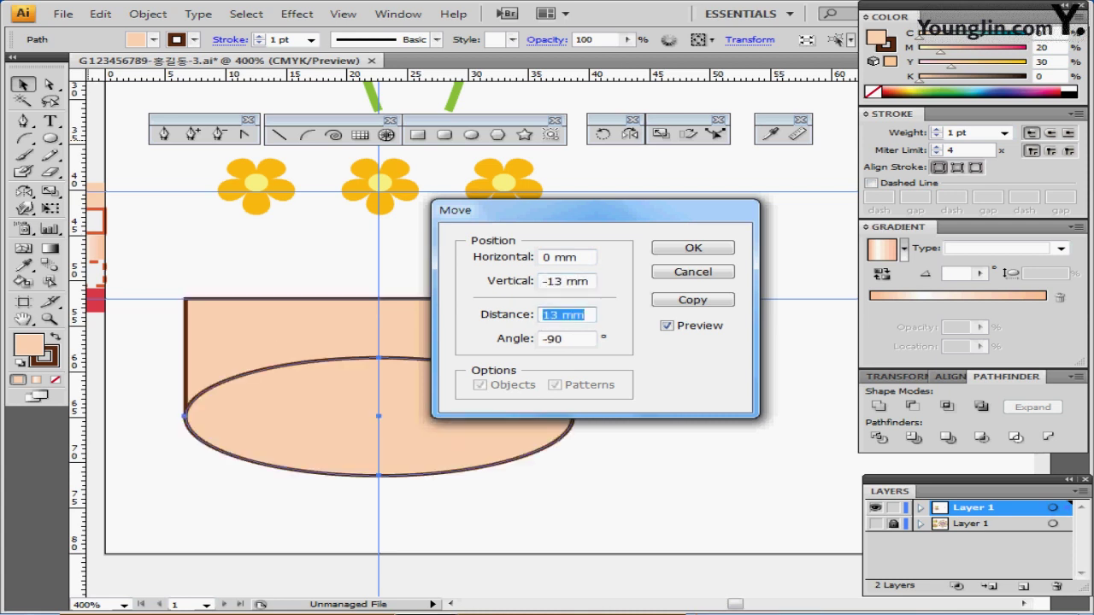
{"action": "left_click_drag", "start_coordinate": [603, 201], "coordinate": [625, 193]}
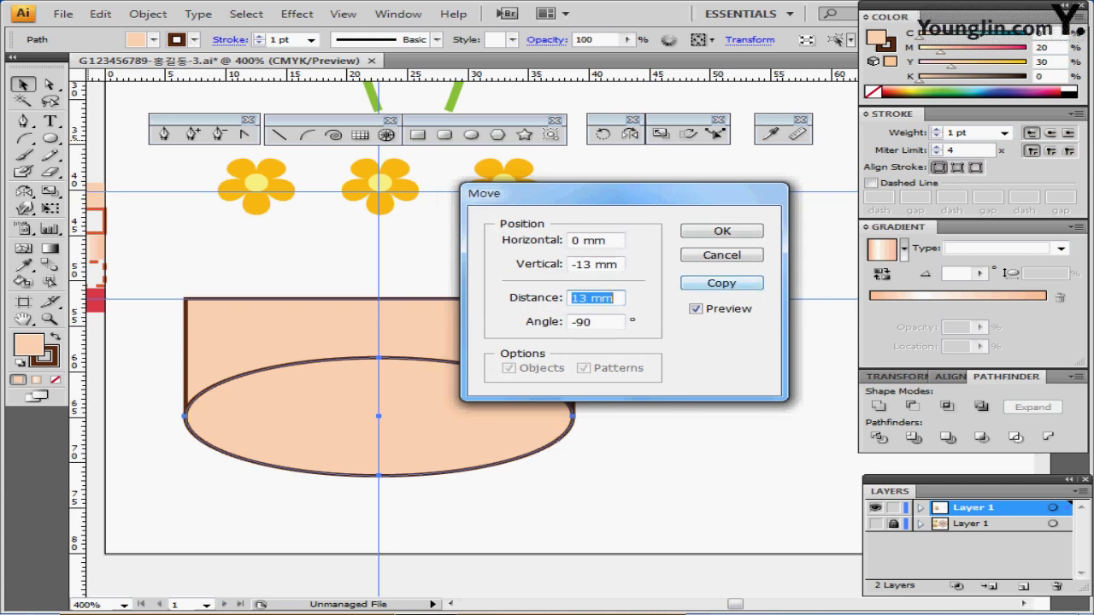
{"action": "left_click", "coordinate": [722, 283]}
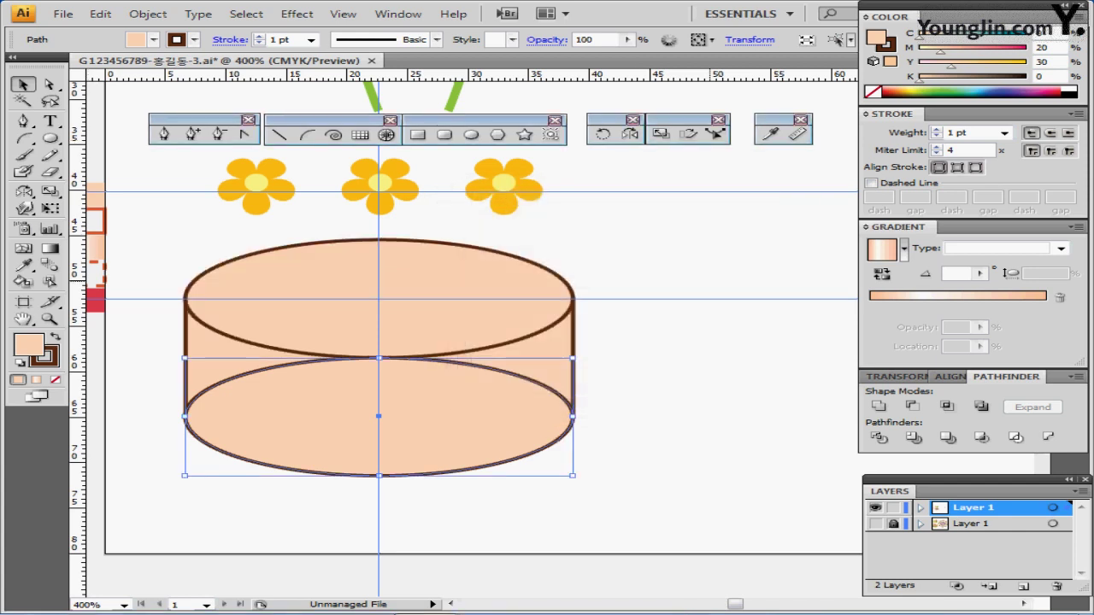
Select the rectangle together with the lower ellipse and unite them into a single body shape.
{"action": "key", "text": "ctrl+shift+b"}
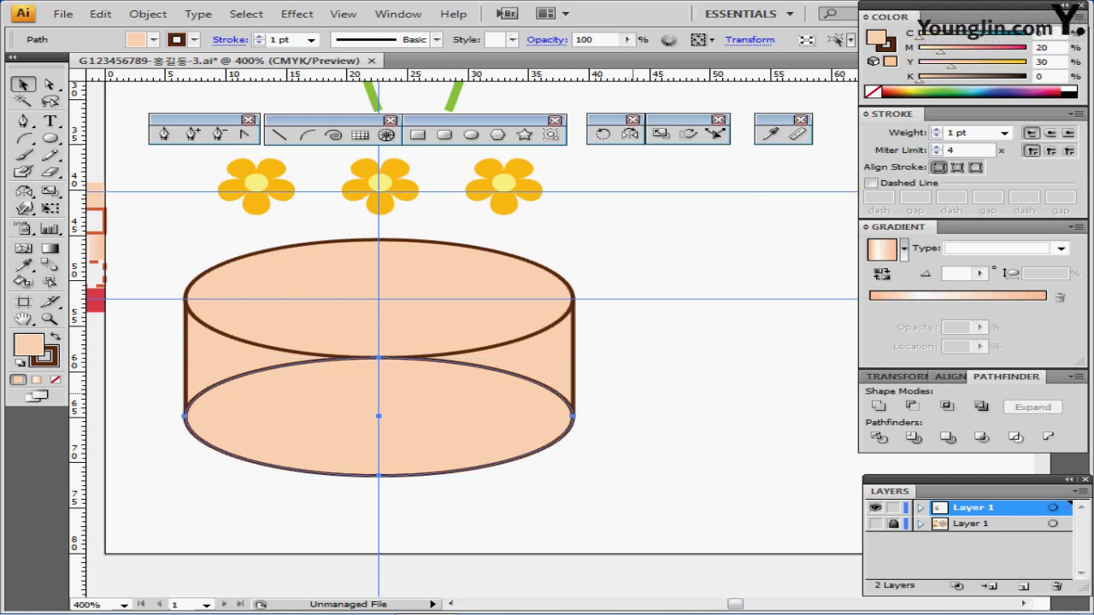
{"action": "key", "text": "ctrl+shift+b"}
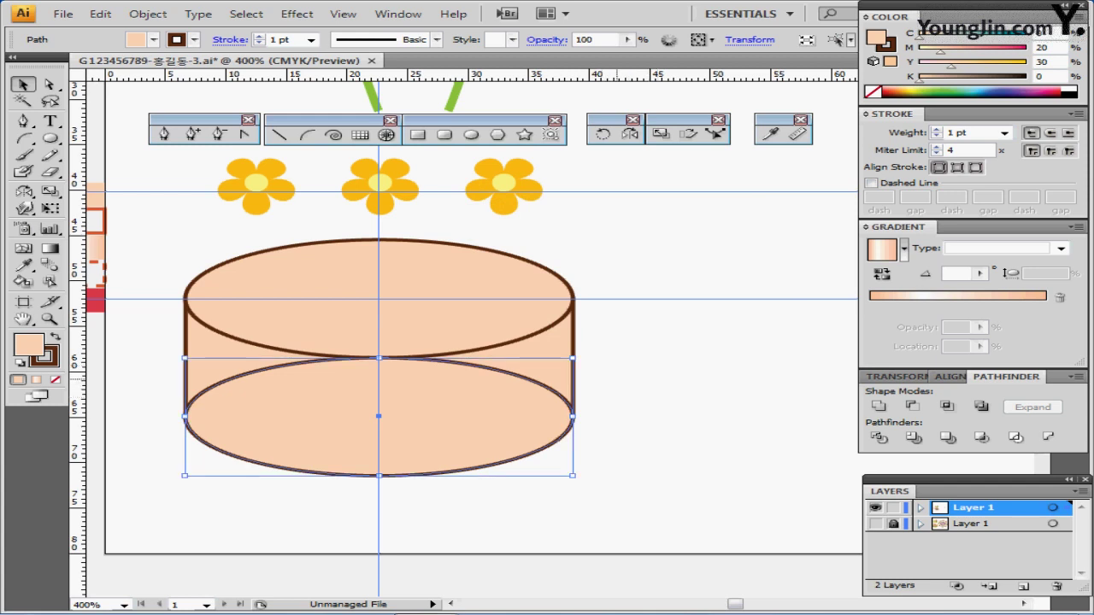
{"action": "left_click_drag", "start_coordinate": [626, 373], "coordinate": [540, 438]}
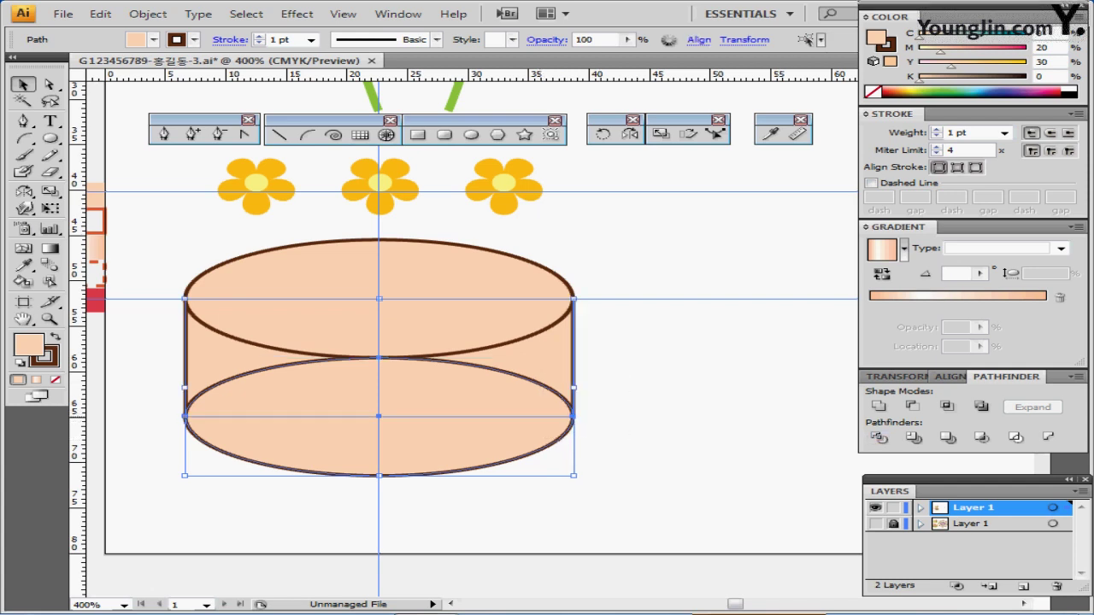
{"action": "left_click", "coordinate": [879, 407]}
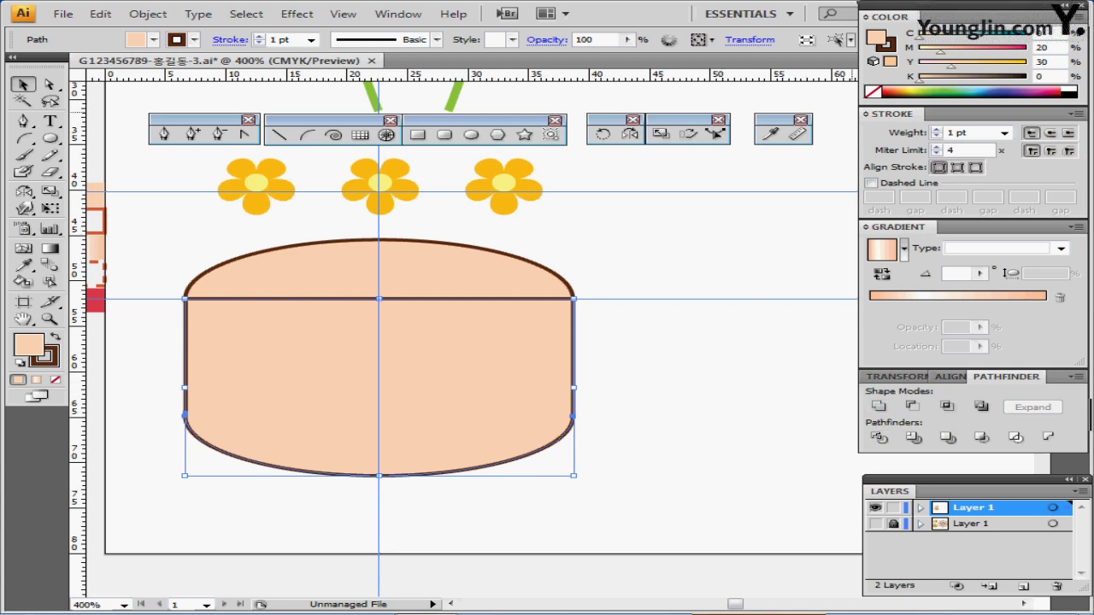
Remove the united body shape's stroke and send it to the back, behind the upper ellipse.
{"action": "key", "text": "x"}
{"action": "key", "text": "ctrl+shift+b"}
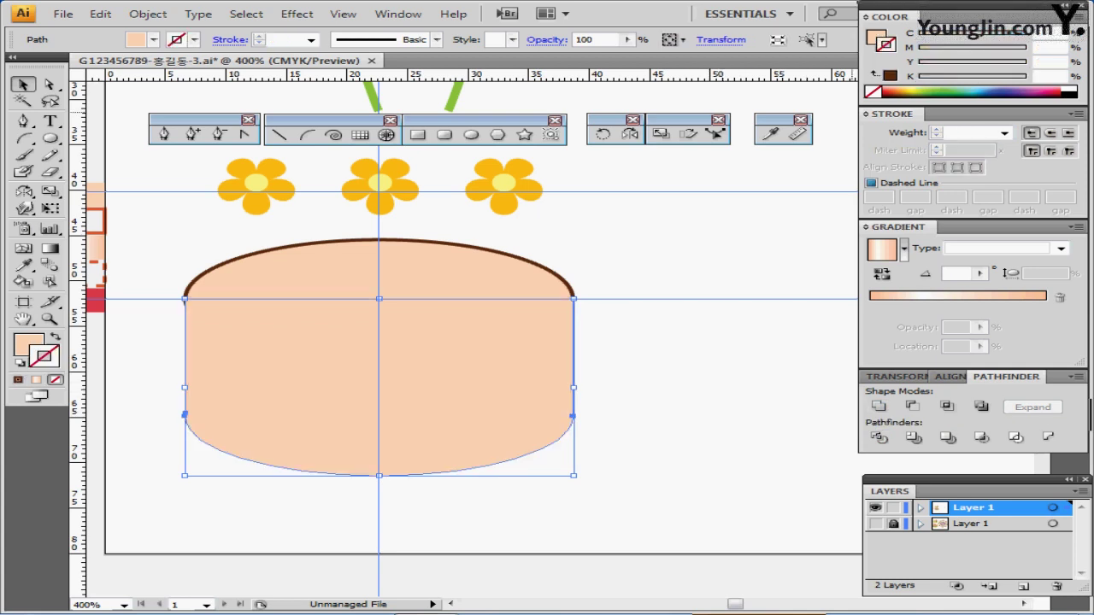
{"action": "key", "text": "slash"}
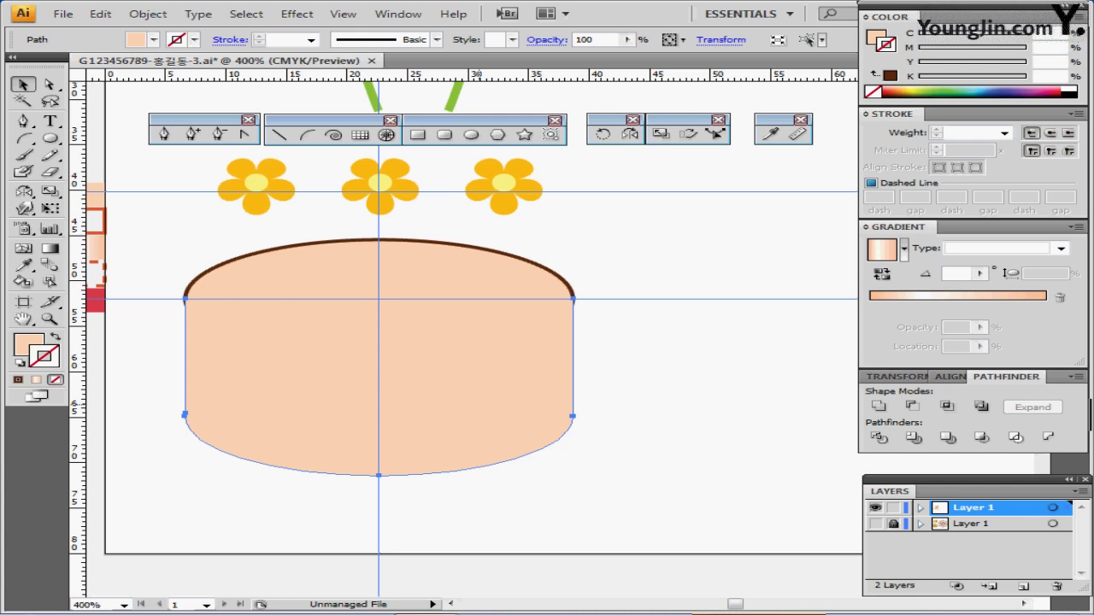
{"action": "key", "text": "ctrl+shift+bracketleft"}
{"action": "key", "text": "ctrl+shift+b"}
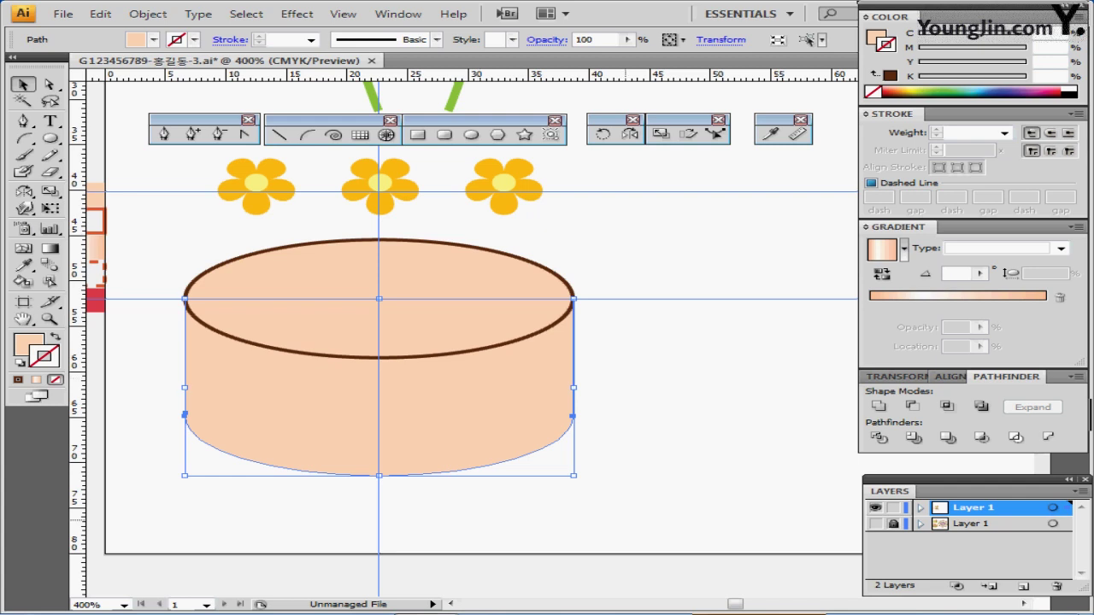
{"action": "key", "text": "ctrl+shift+b"}
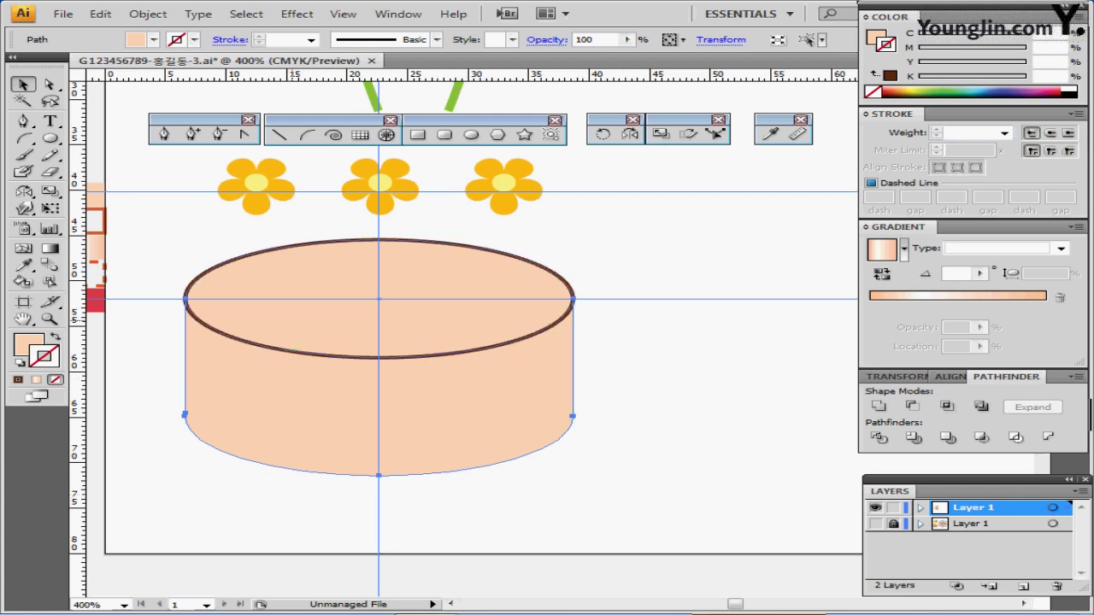
Duplicate the upper ellipse a short distance straight down and delete the copy's topmost anchor point to leave an open arc.
{"action": "left_click", "coordinate": [293, 350]}
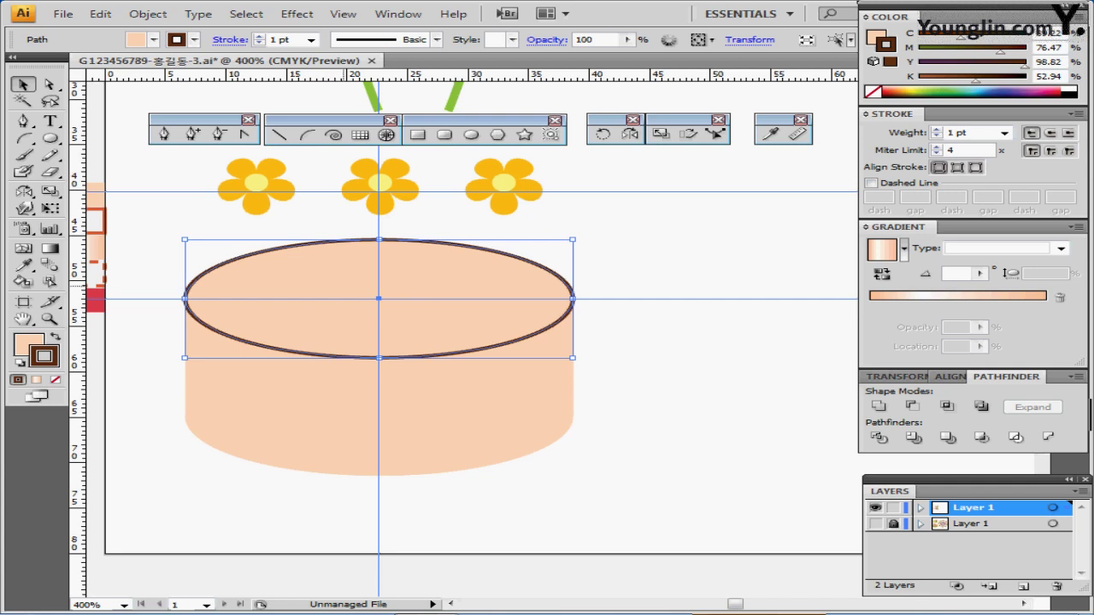
{"action": "left_click_drag", "start_coordinate": [379, 299], "coordinate": [379, 342]}
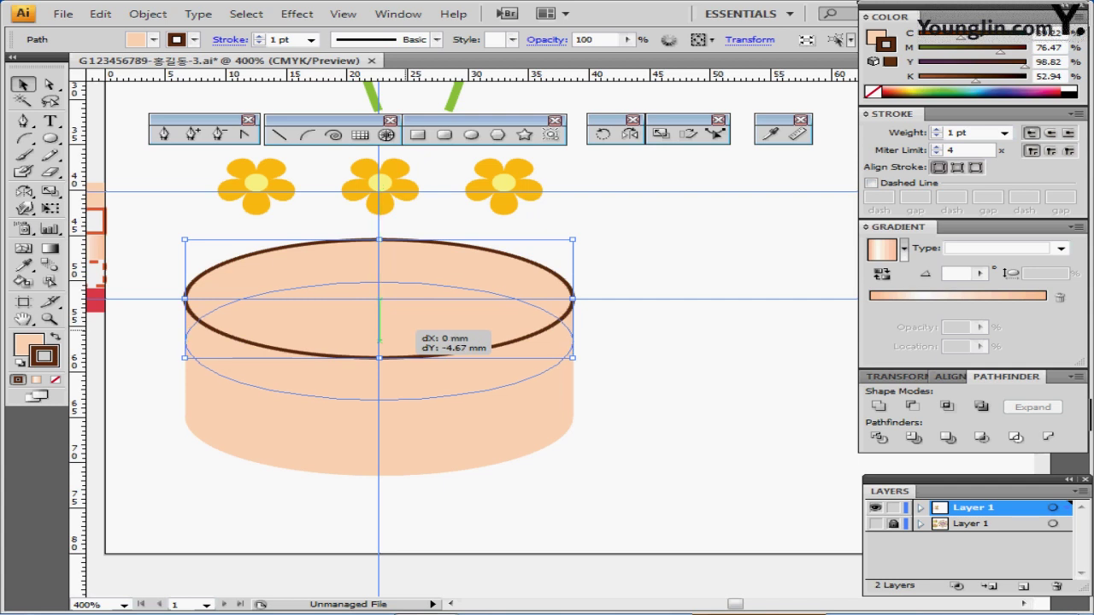
{"action": "left_click_drag", "start_coordinate": [379, 342], "coordinate": [378, 346]}
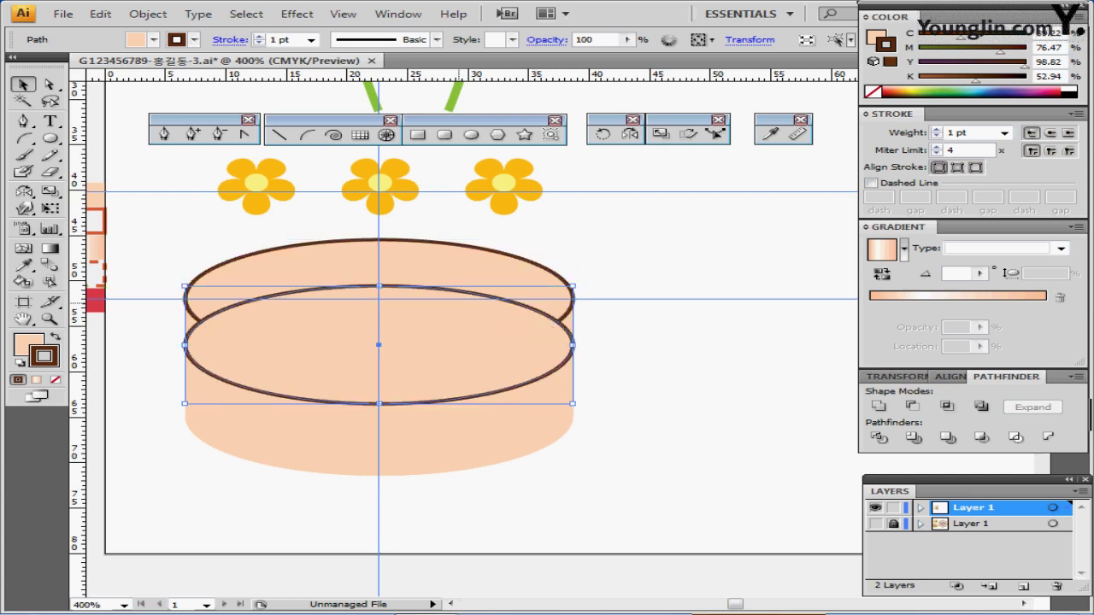
{"action": "key", "text": "a"}
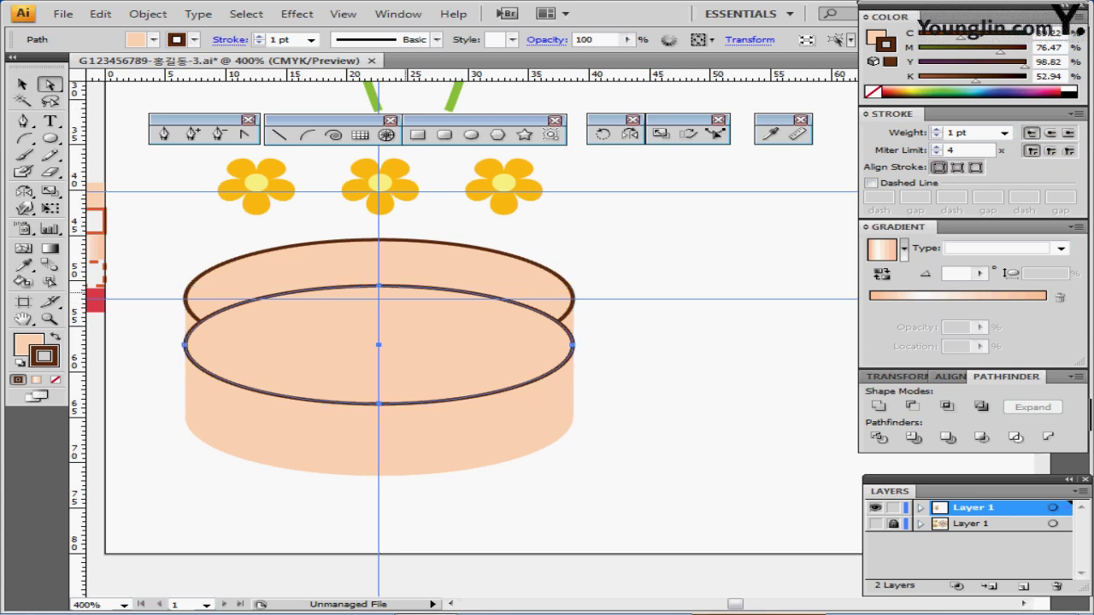
{"action": "left_click", "coordinate": [379, 286]}
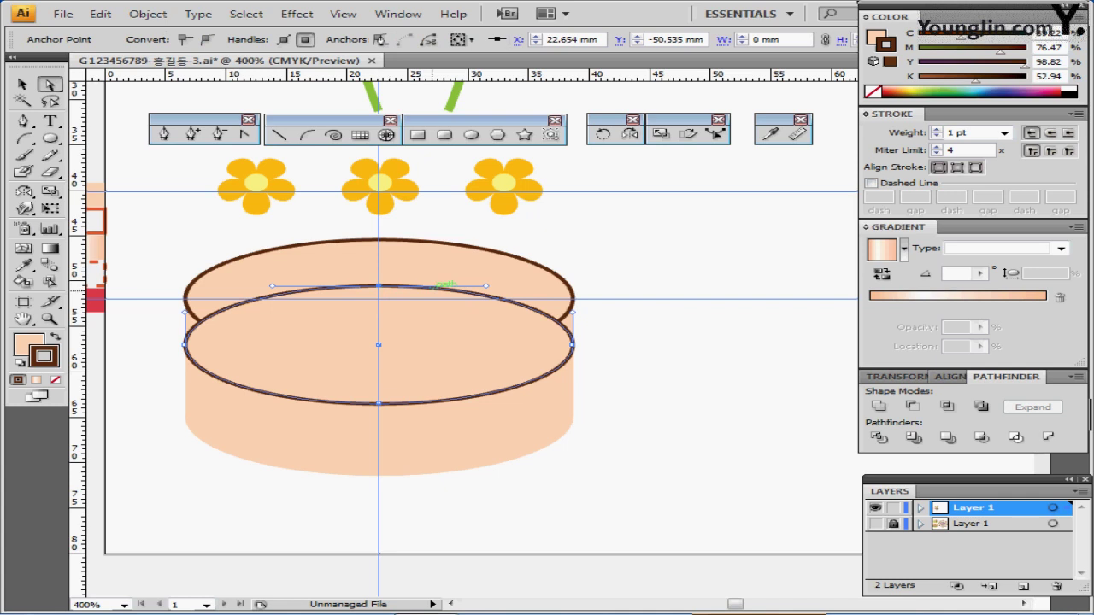
{"action": "key", "text": "Delete"}
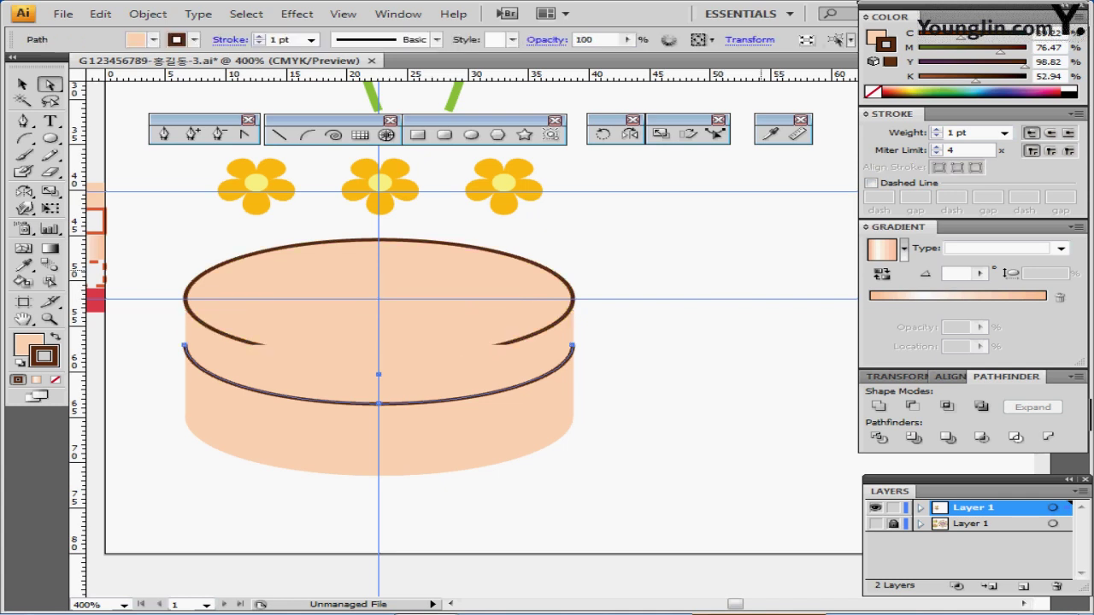
Remove the arc's fill and sample the solid orange outline swatch for its stroke.
{"action": "key", "text": "x"}
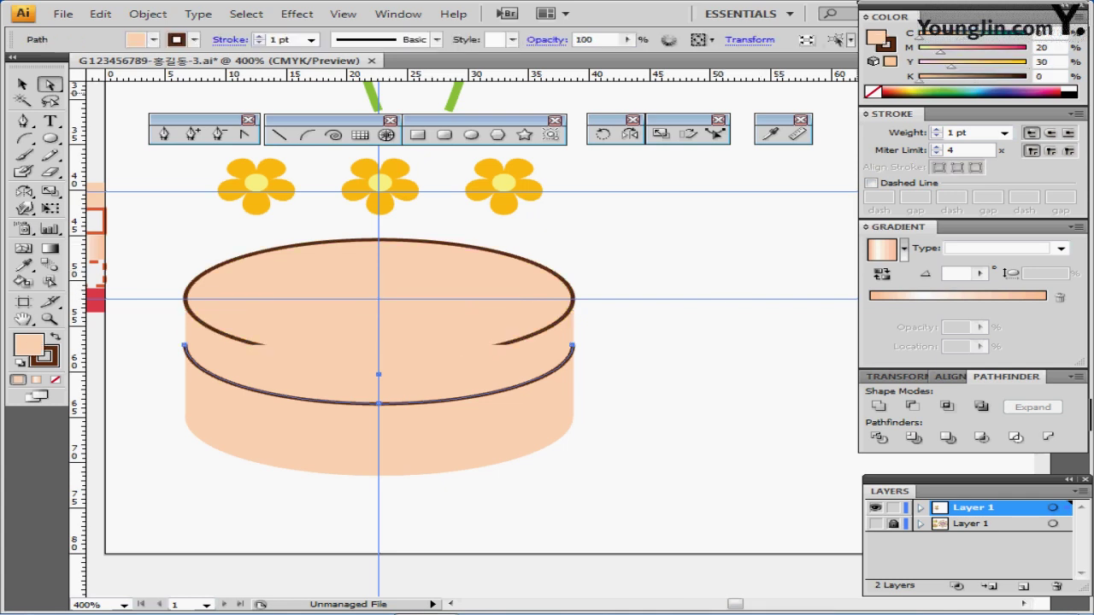
{"action": "key", "text": "slash"}
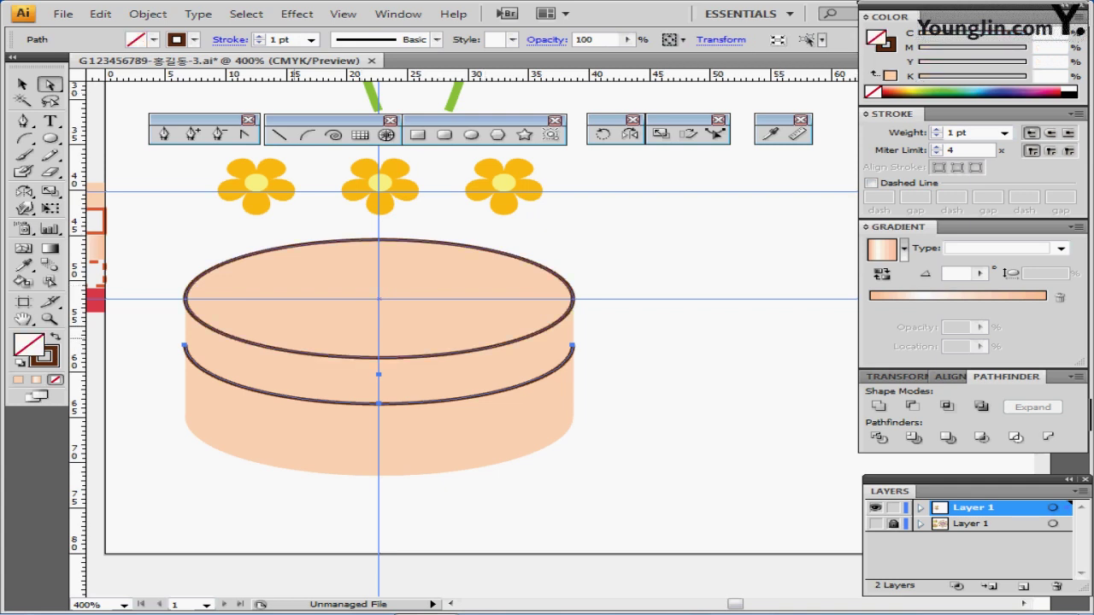
{"action": "left_click_drag", "start_coordinate": [409, 338], "coordinate": [563, 337]}
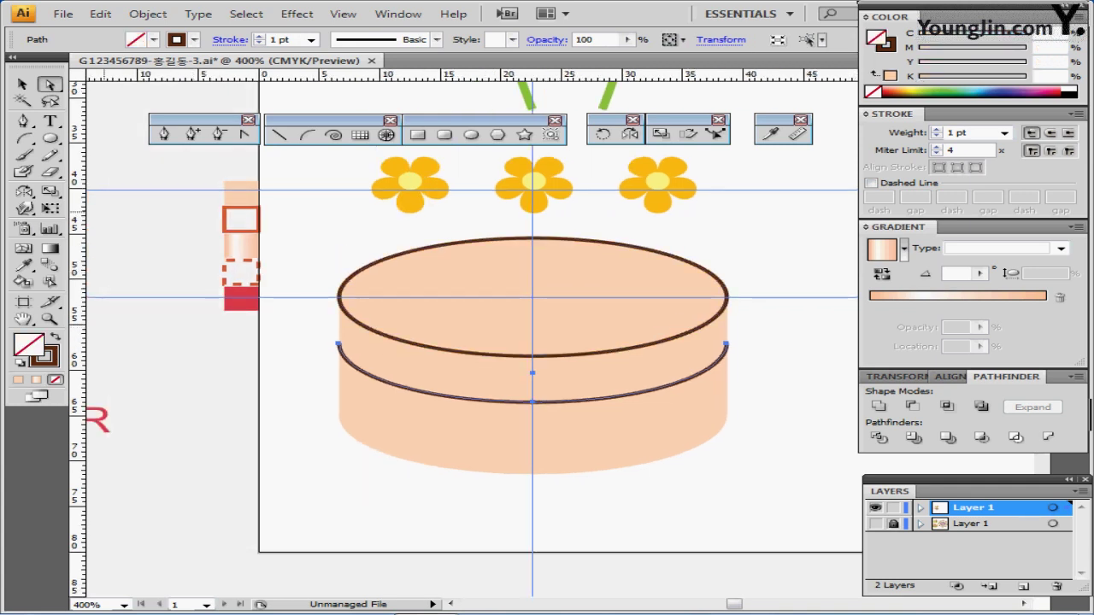
{"action": "key", "text": "i"}
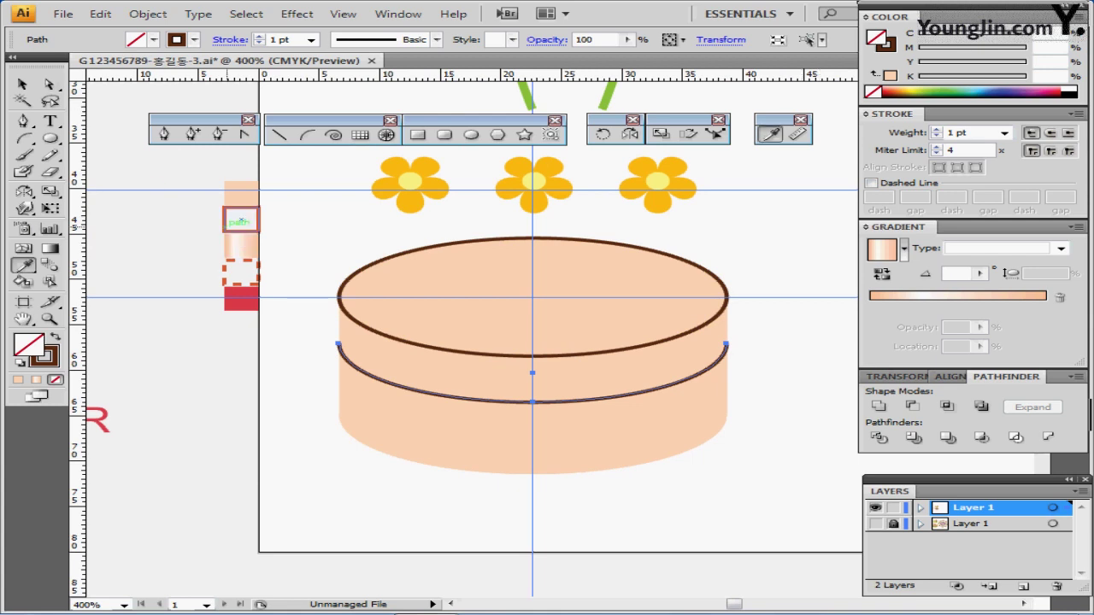
{"action": "left_click", "coordinate": [241, 221]}
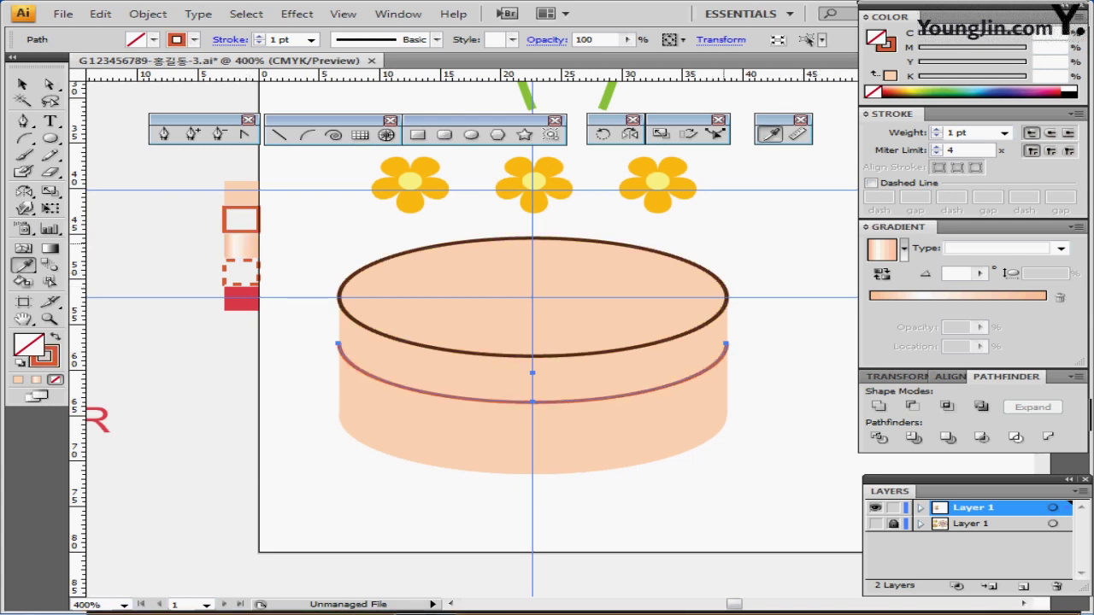
Apply the peach-and-white gradient swatch to the upper ellipse, replacing its plain fill and brown stroke.
{"action": "left_click_drag", "start_coordinate": [725, 244], "coordinate": [571, 258]}
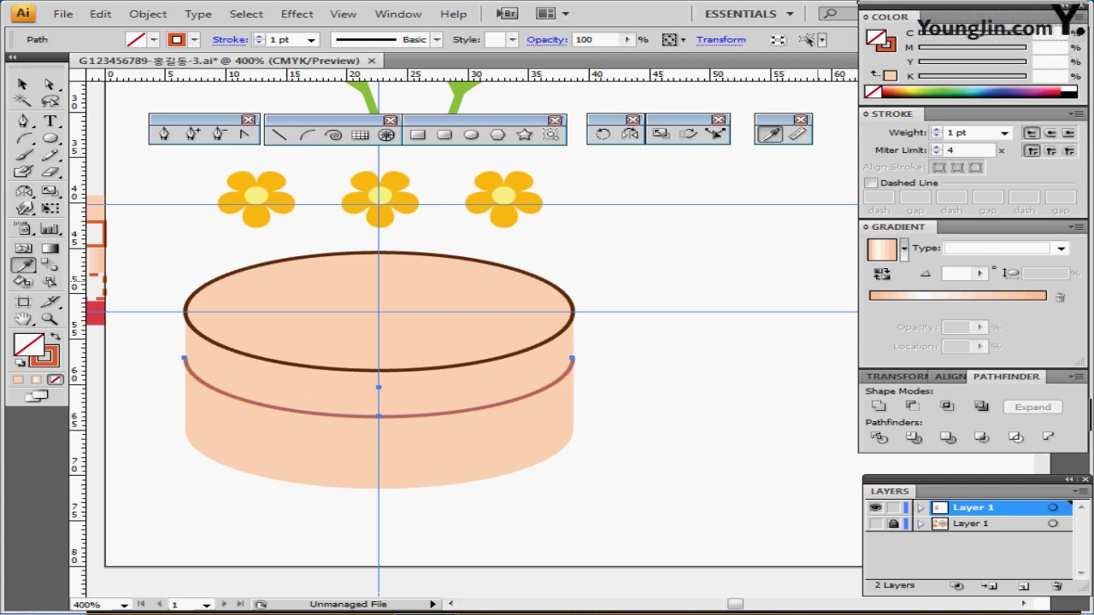
{"action": "left_click", "coordinate": [530, 319], "text": "ctrl"}
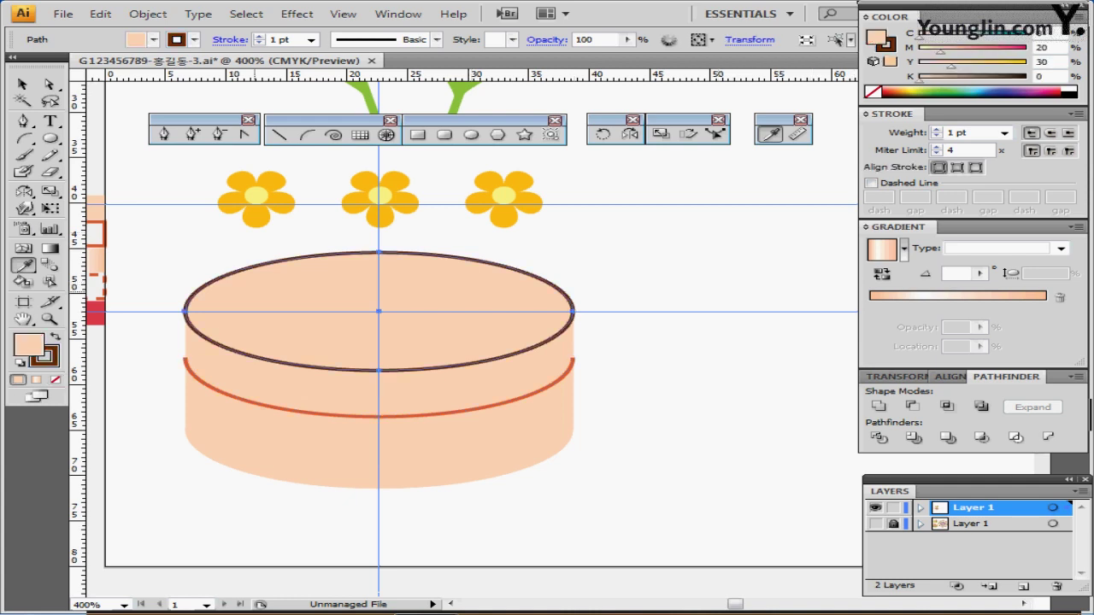
{"action": "left_click", "coordinate": [96, 260]}
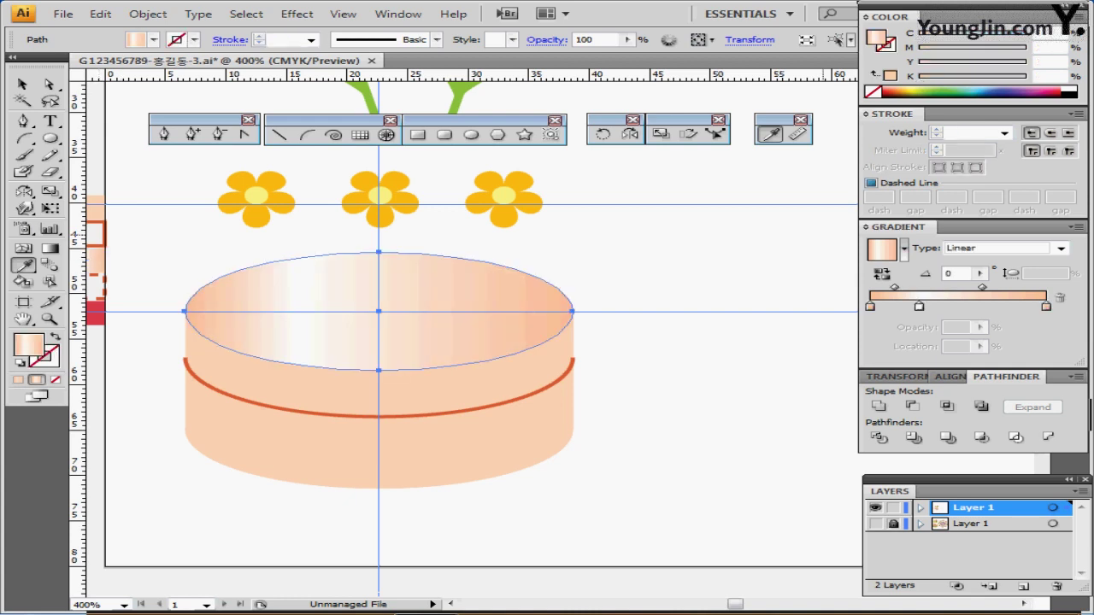
Try the Radial gradient type on the upper ellipse, and switch it back to Linear.
{"action": "left_click", "coordinate": [1061, 248]}
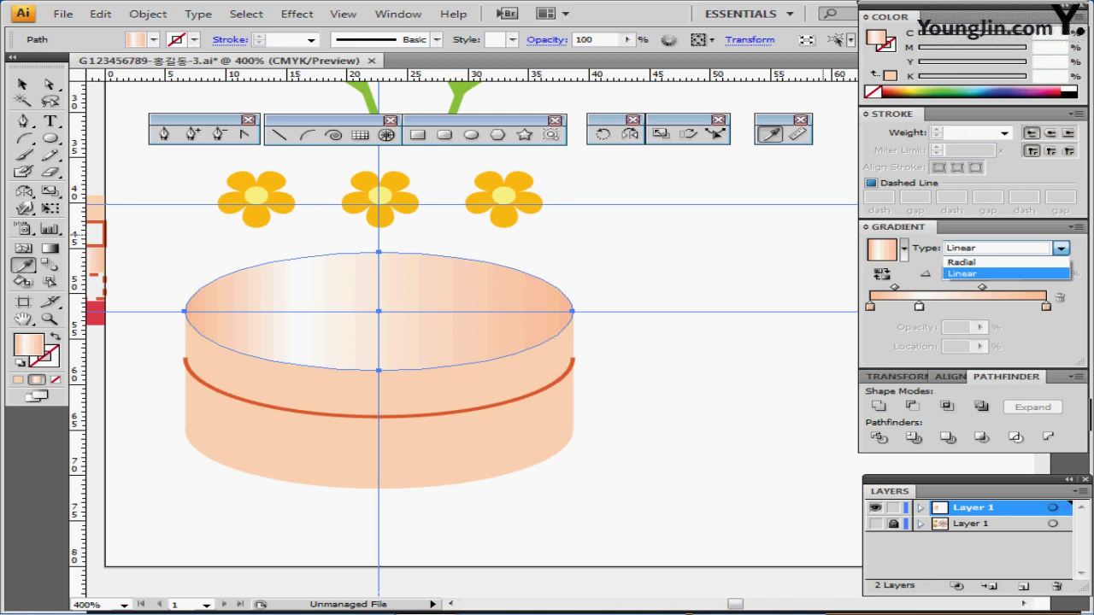
{"action": "left_click", "coordinate": [962, 263]}
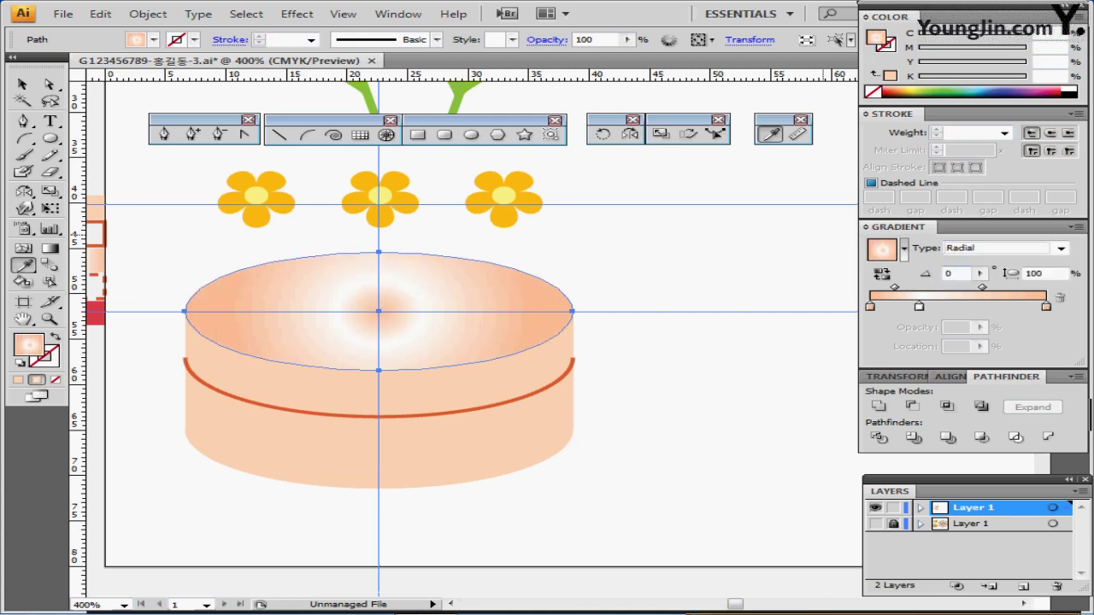
{"action": "left_click", "coordinate": [1061, 248]}
{"action": "left_click", "coordinate": [962, 274]}
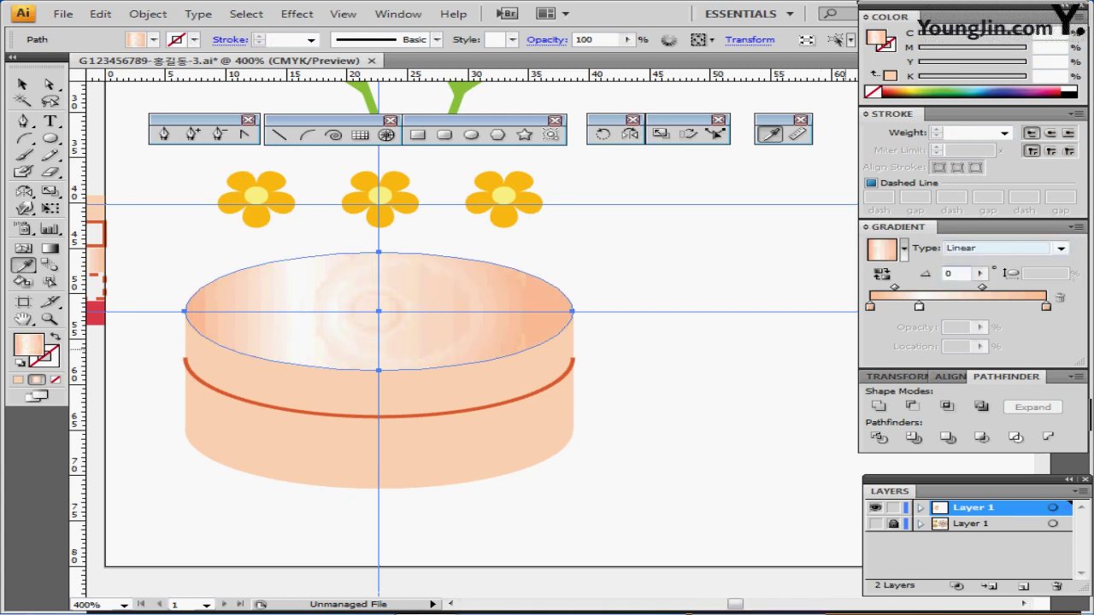
Inspect the colour settings of the gradient's first stop, and open the gradient angle value.
{"action": "left_click", "coordinate": [871, 306]}
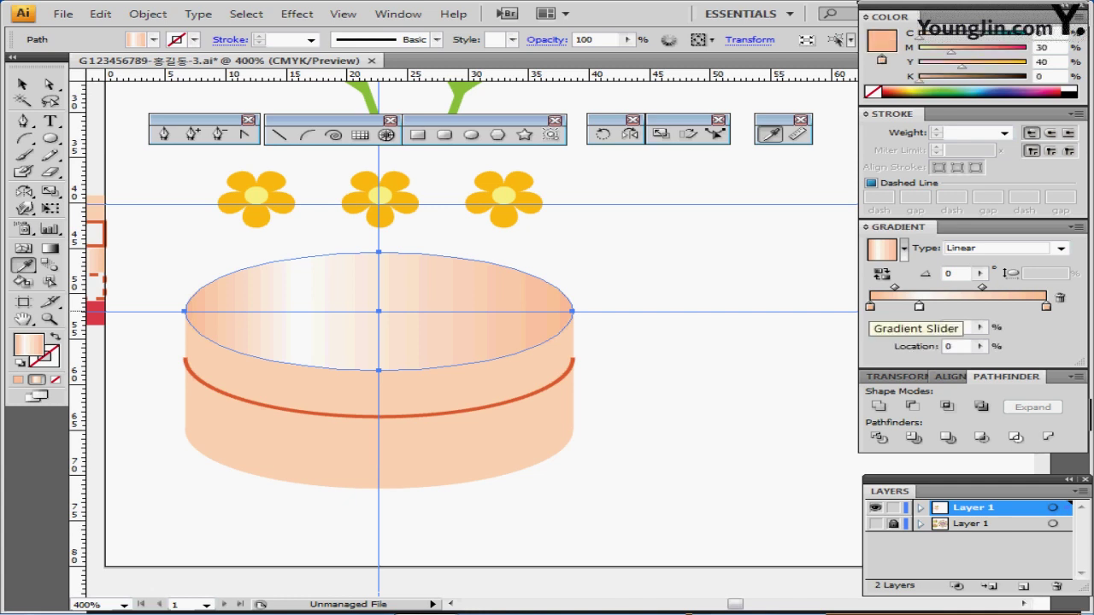
{"action": "double_click", "coordinate": [871, 306]}
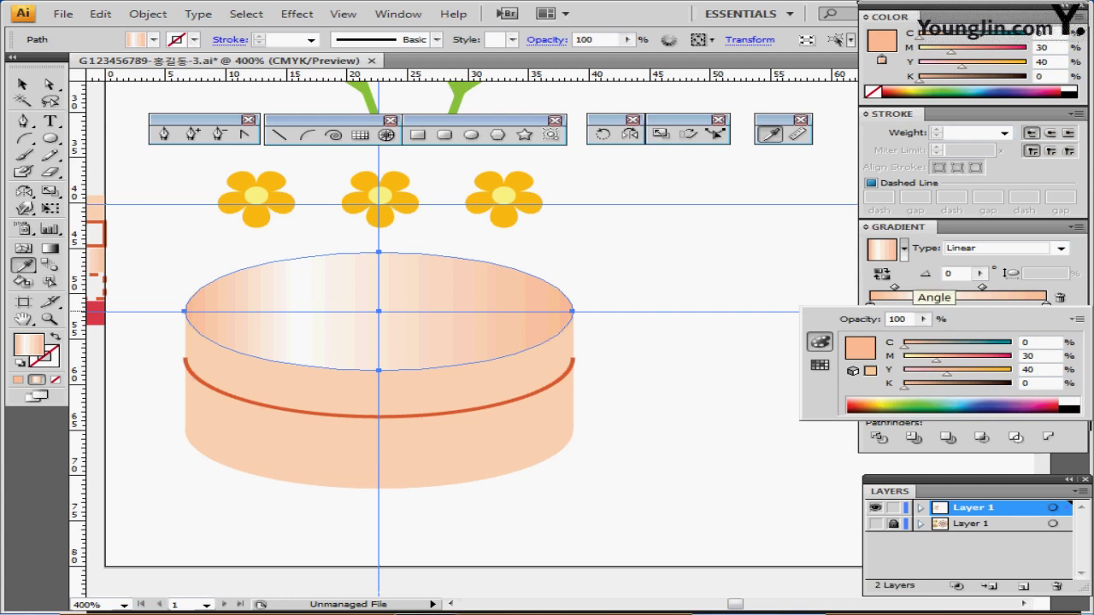
{"action": "left_click", "coordinate": [925, 273]}
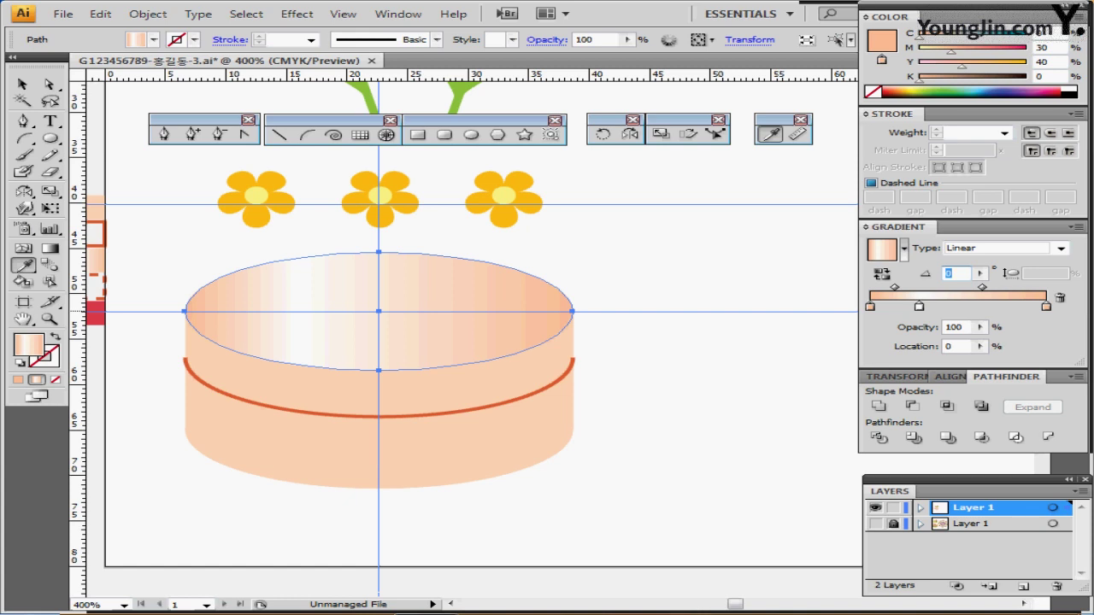
Inspect the colour settings of the gradient's white middle stop and its peach end stop.
{"action": "left_click", "coordinate": [919, 306]}
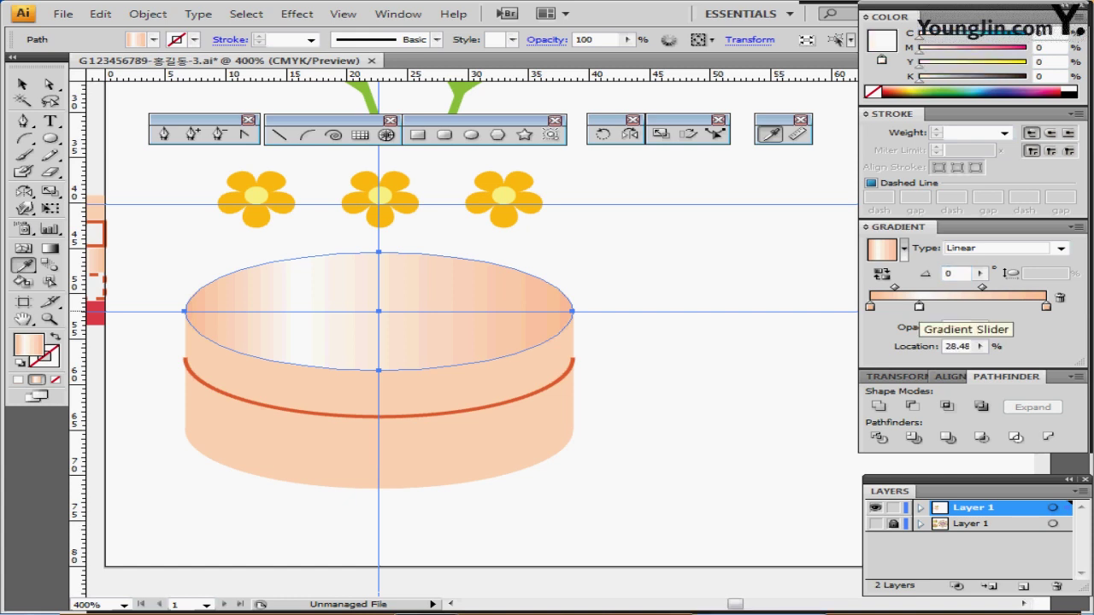
{"action": "double_click", "coordinate": [919, 306]}
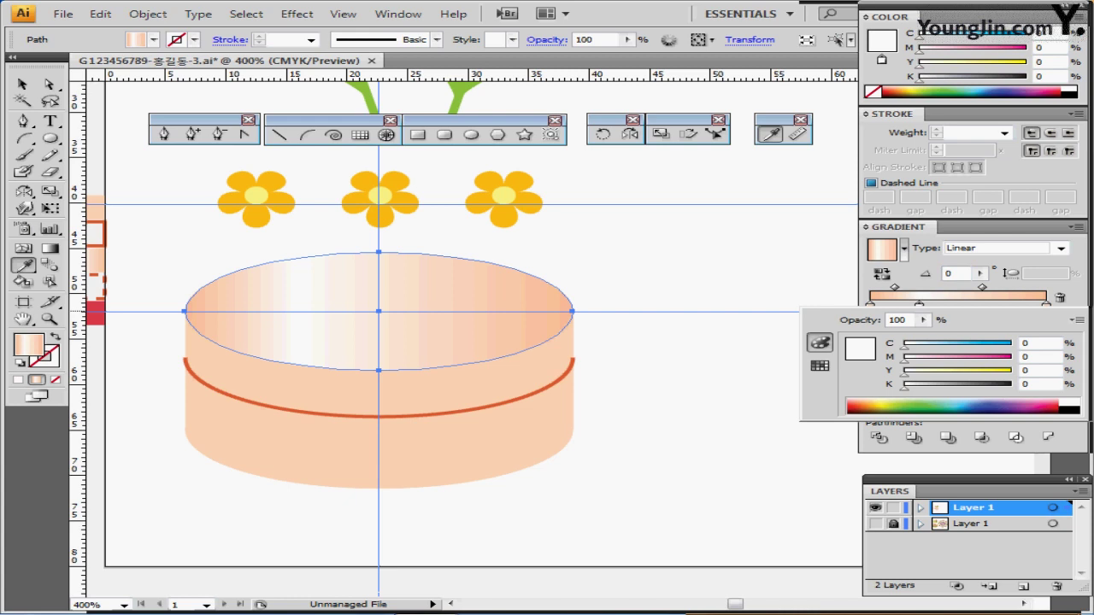
{"action": "key", "text": "Return"}
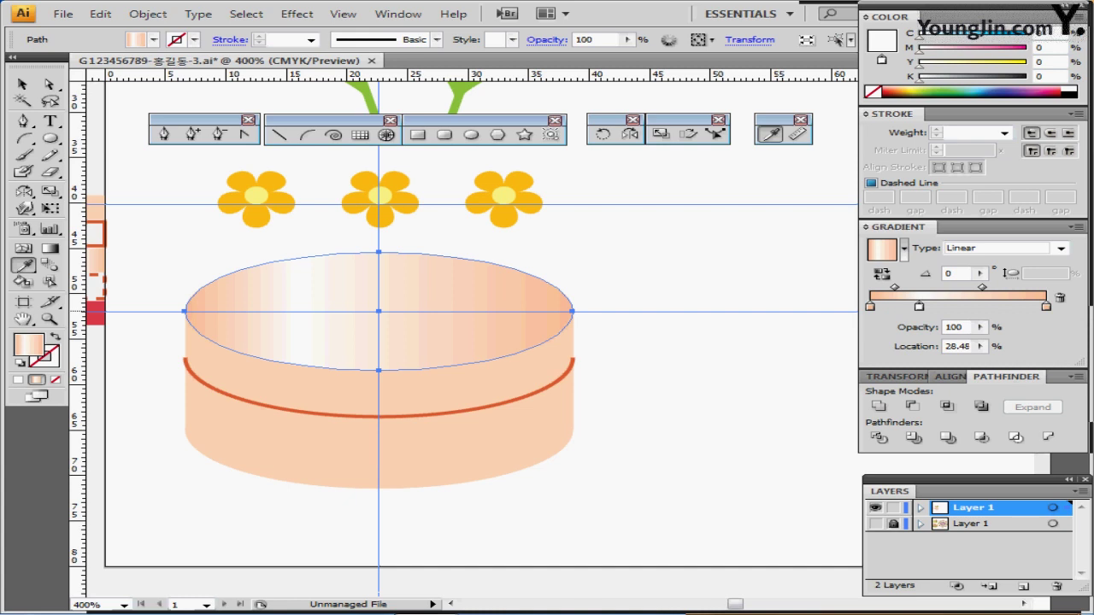
{"action": "left_click_drag", "start_coordinate": [870, 306], "coordinate": [1046, 306], "text": "alt"}
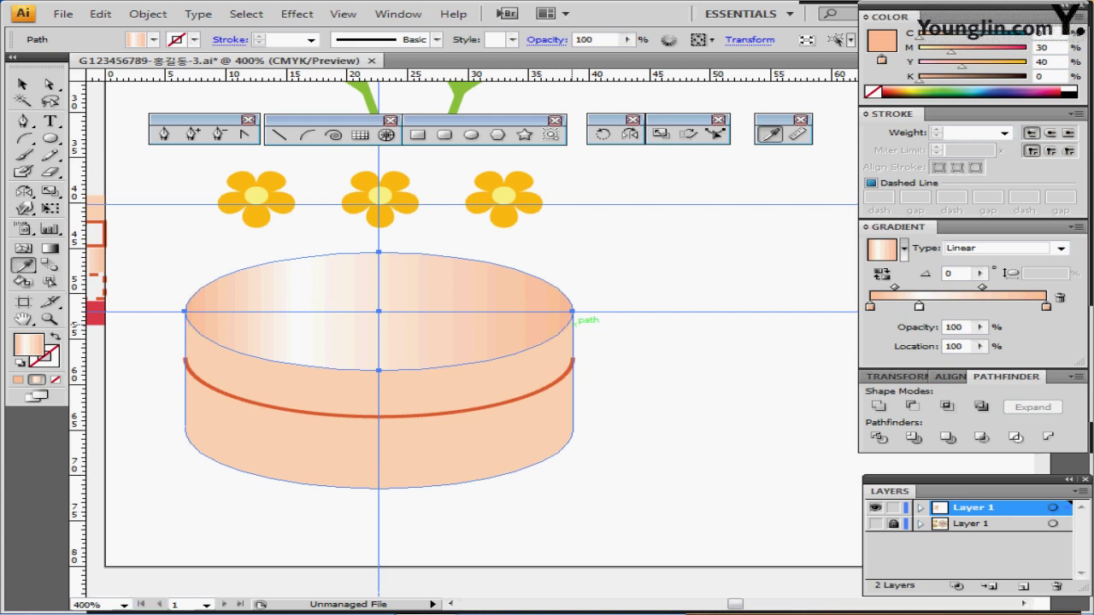
Offset the path of the container's upper ellipse inward by -0.8 mm.
{"action": "left_click", "coordinate": [573, 316]}
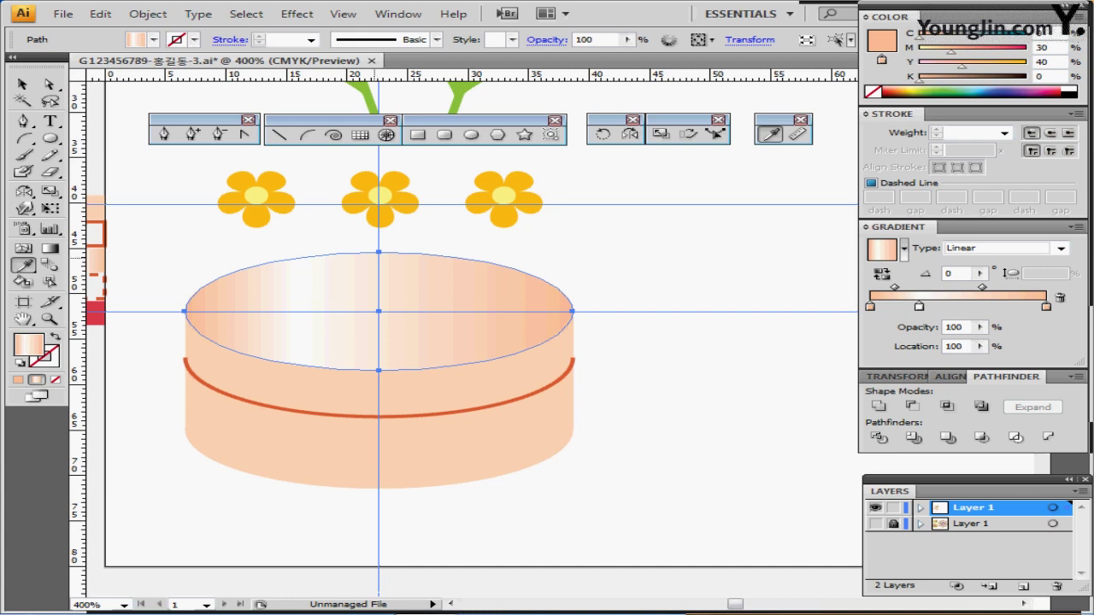
{"action": "left_click", "coordinate": [148, 13]}
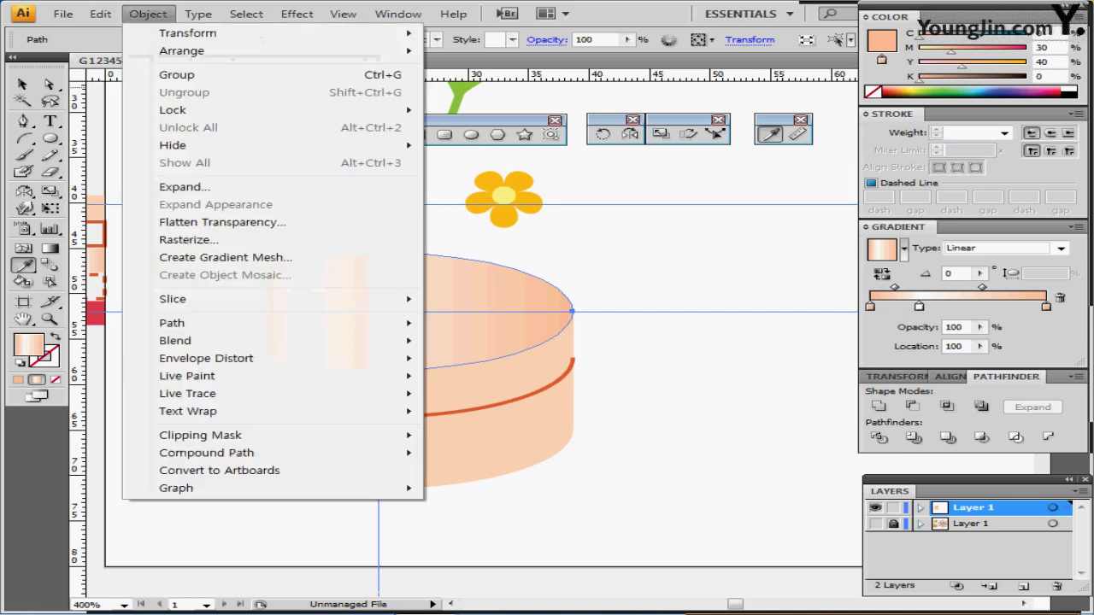
{"action": "mouse_move", "coordinate": [214, 323]}
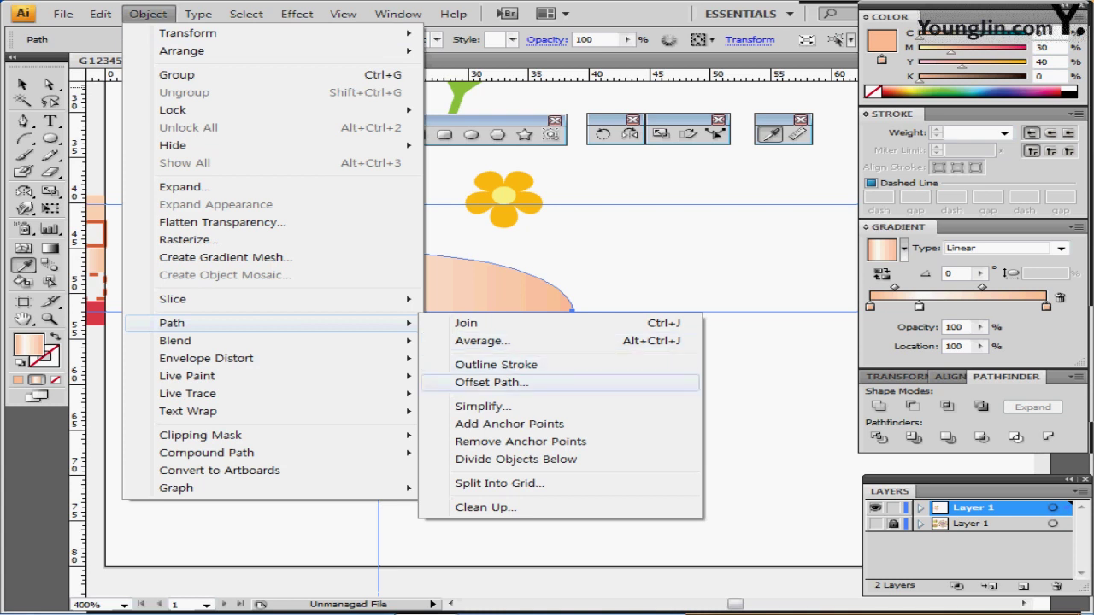
{"action": "left_click", "coordinate": [491, 382]}
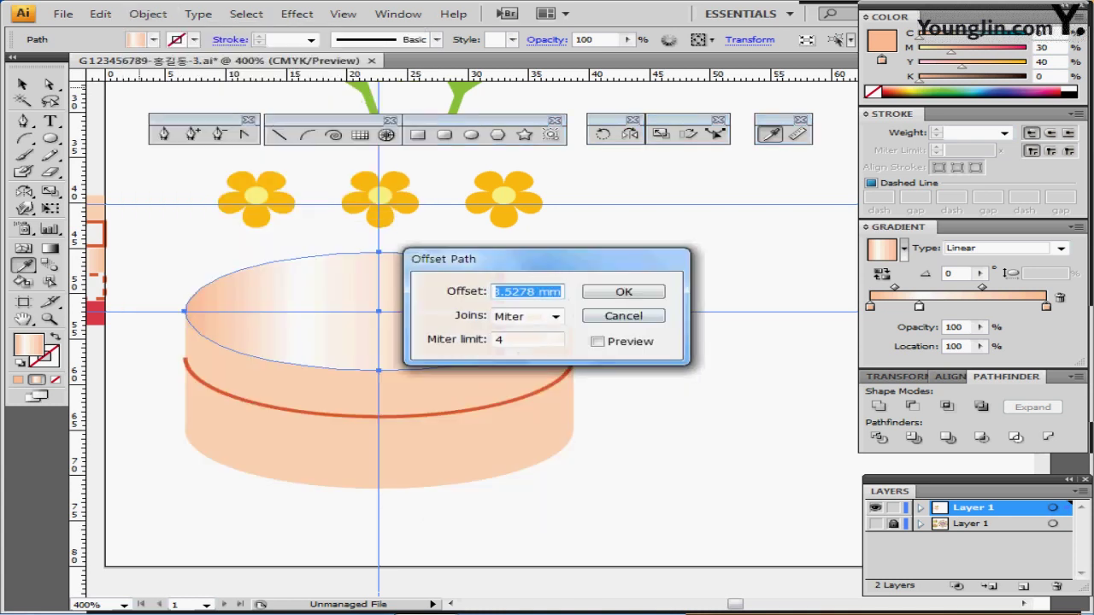
{"action": "type", "text": "-"}
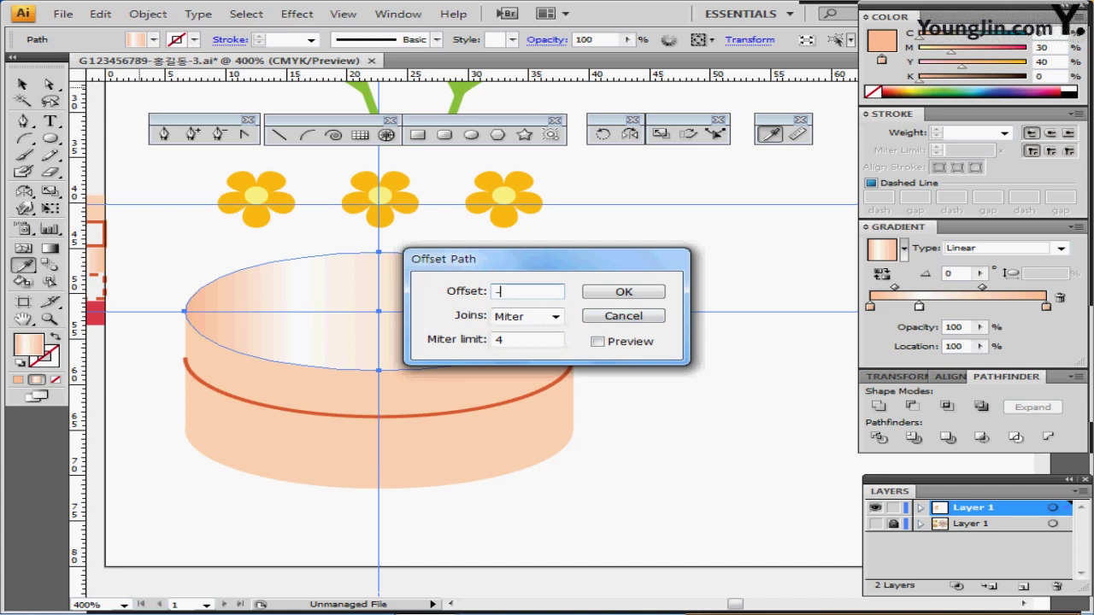
{"action": "type", "text": "0.8"}
{"action": "key", "text": "Return"}
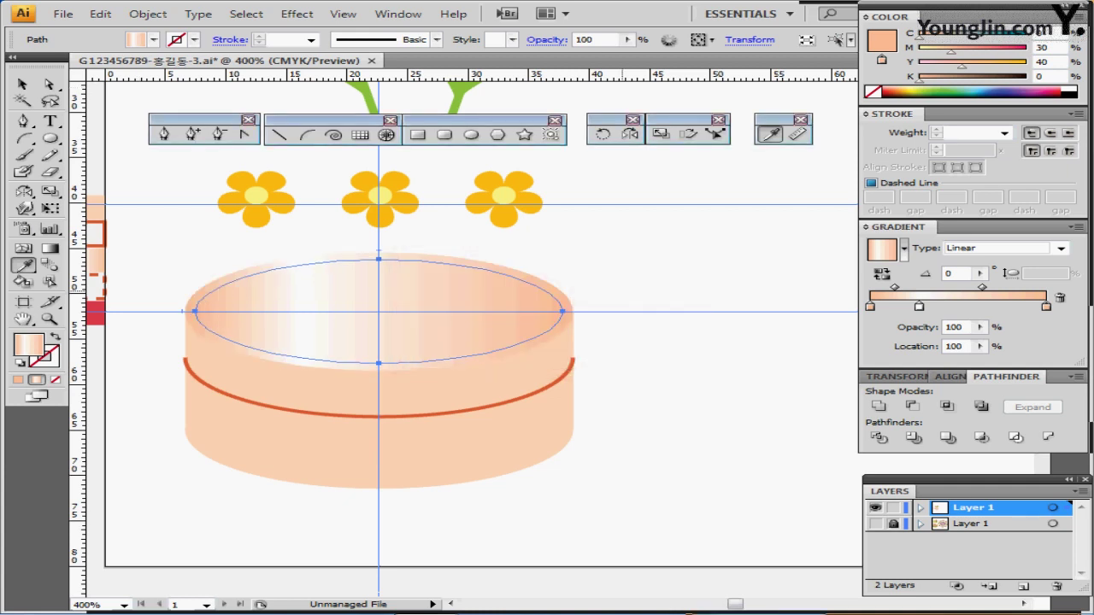
Nudge the inner ellipse slightly upward, sample the dashed orange outline swatch onto it, and deselect it.
{"action": "key", "text": "Up"}
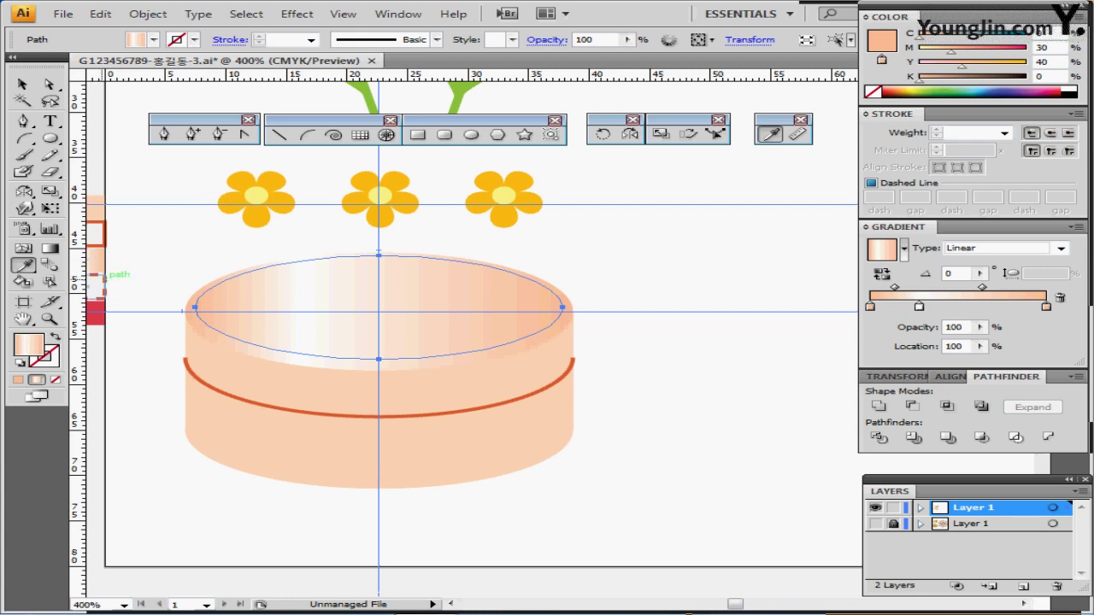
{"action": "left_click", "coordinate": [104, 280]}
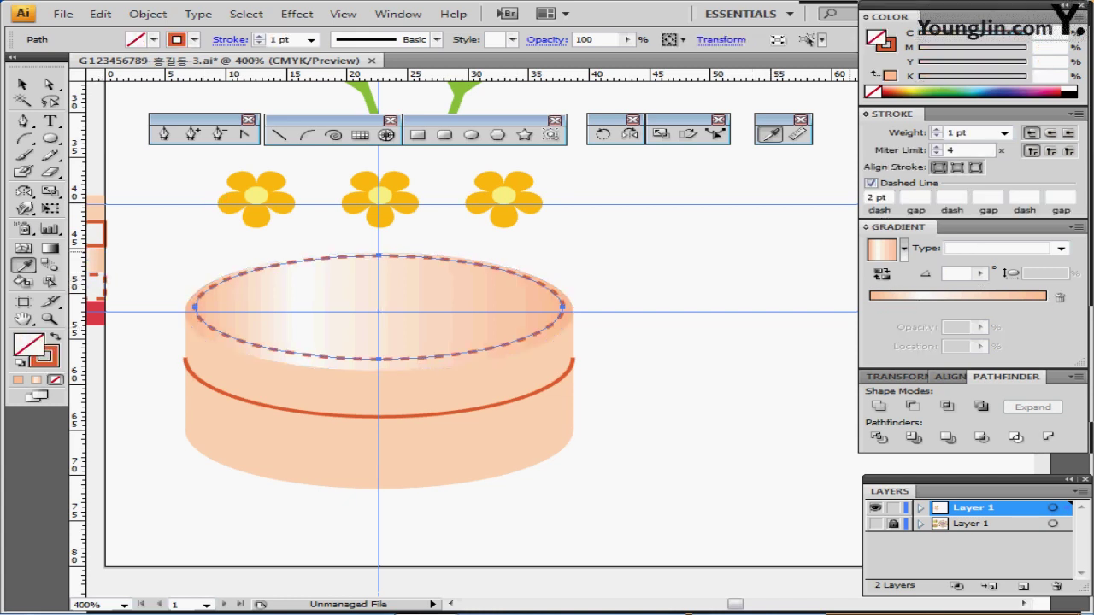
{"action": "key", "text": "x"}
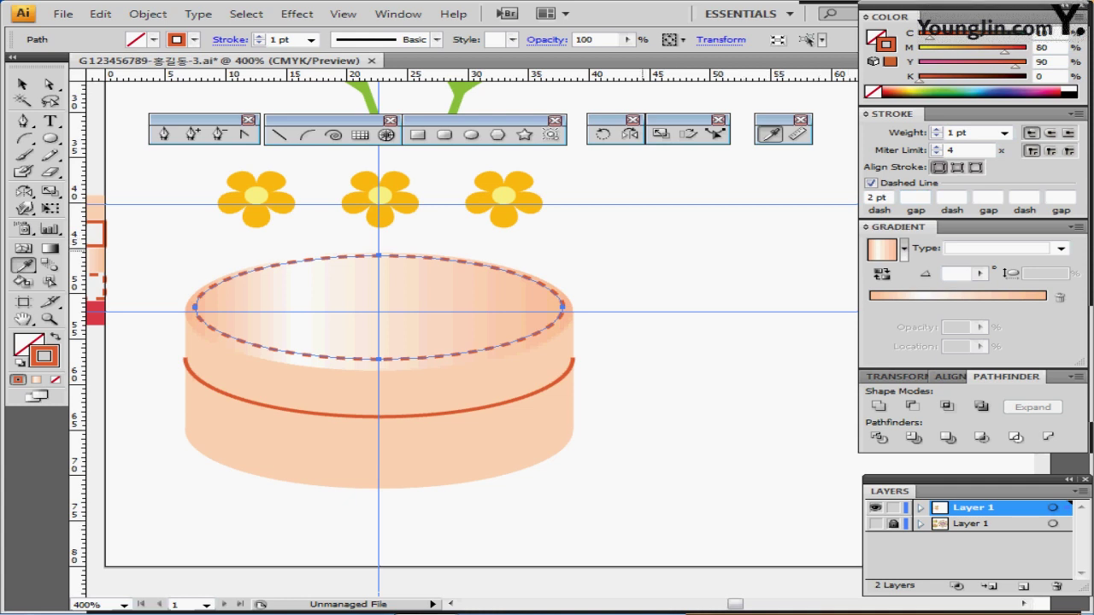
{"action": "key", "text": "ctrl+shift+a"}
Define the whole red tulip, including its stem and leaves, as a new named pattern swatch, and deselect the artwork.
{"action": "left_click_drag", "start_coordinate": [571, 306], "coordinate": [629, 447]}
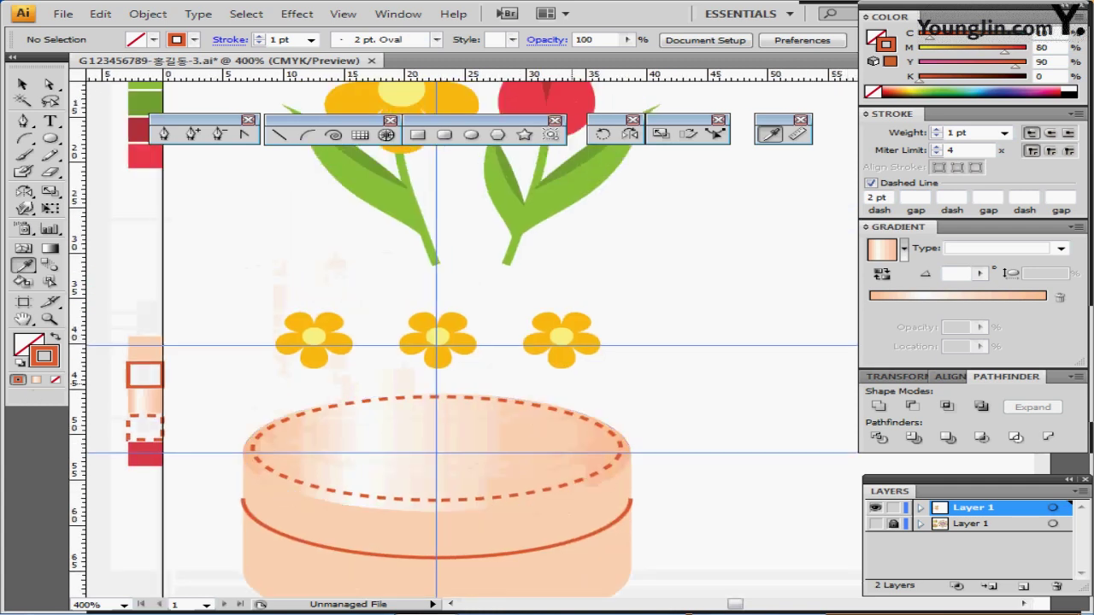
{"action": "left_click_drag", "start_coordinate": [502, 285], "coordinate": [498, 357]}
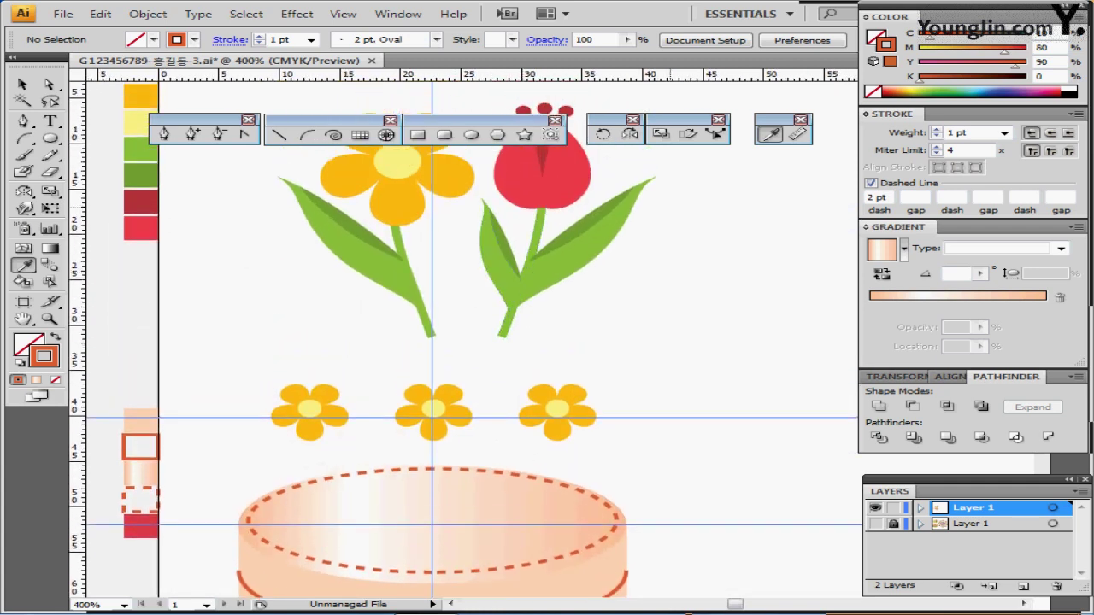
{"action": "left_click_drag", "start_coordinate": [551, 210], "coordinate": [549, 255]}
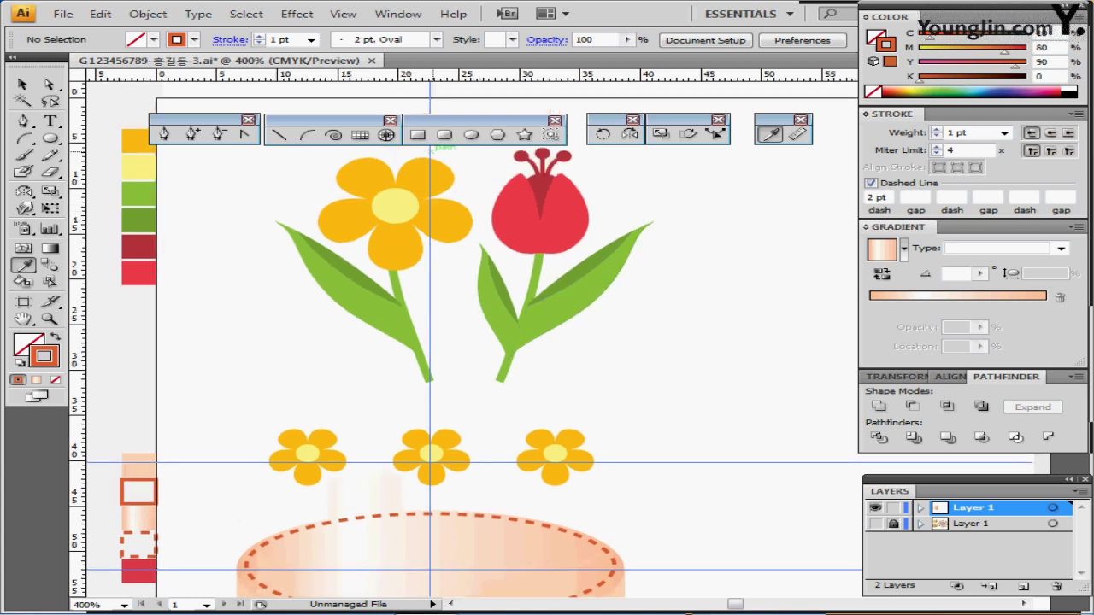
{"action": "key", "text": "v"}
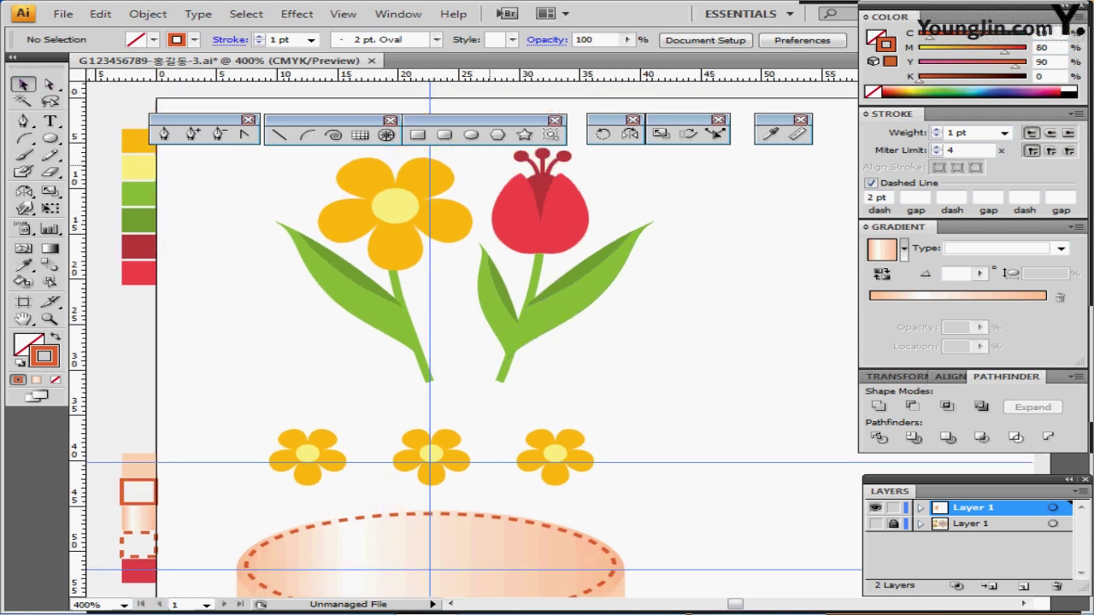
{"action": "left_click_drag", "start_coordinate": [494, 157], "coordinate": [619, 339]}
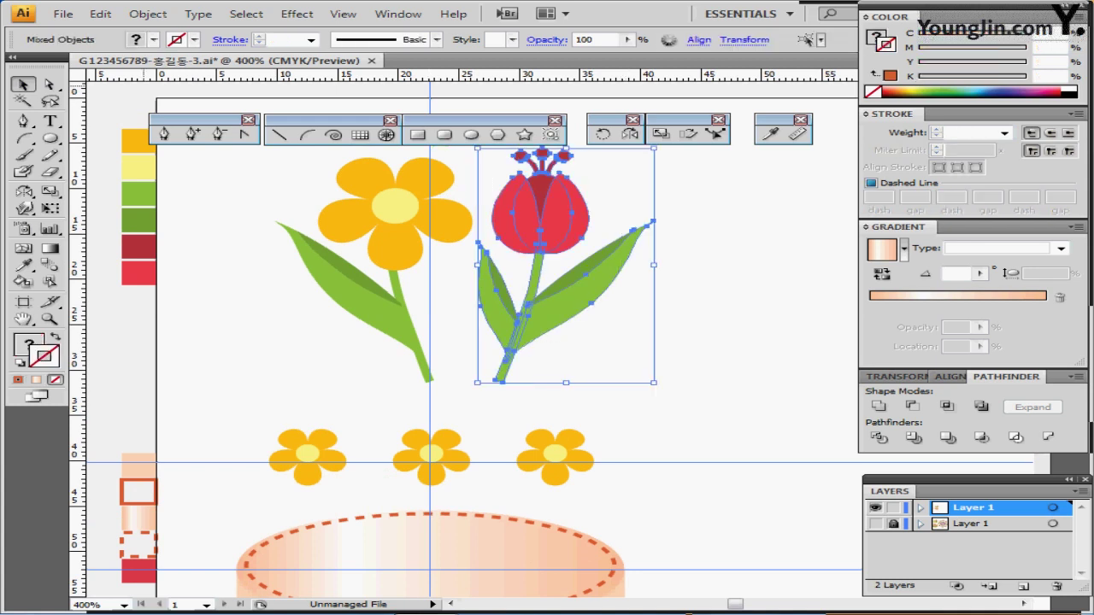
{"action": "left_click", "coordinate": [148, 13]}
{"action": "mouse_move", "coordinate": [100, 14]}
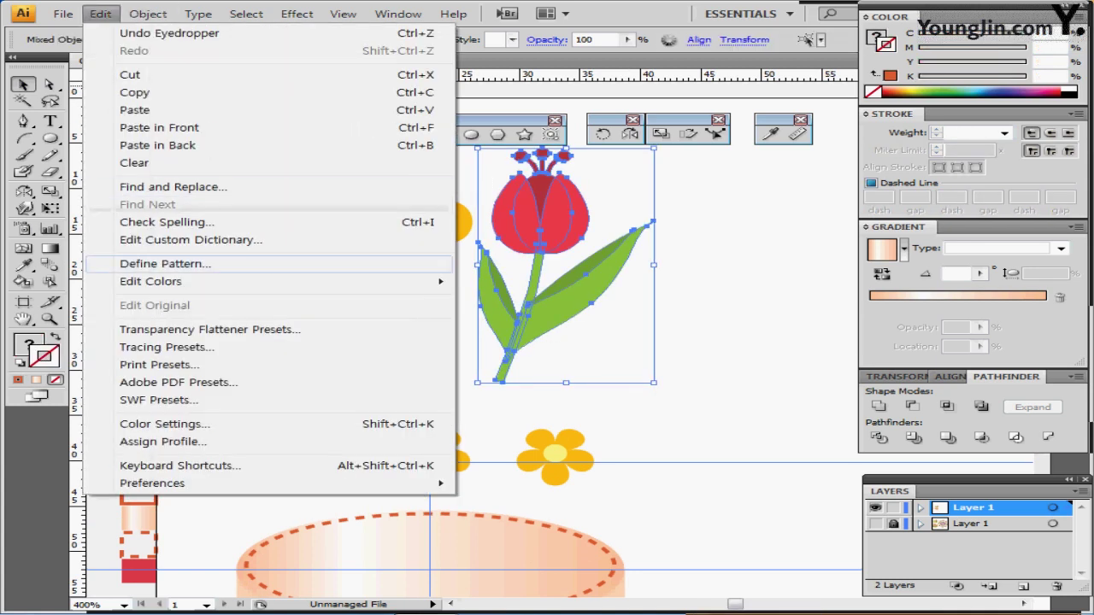
{"action": "left_click", "coordinate": [165, 263]}
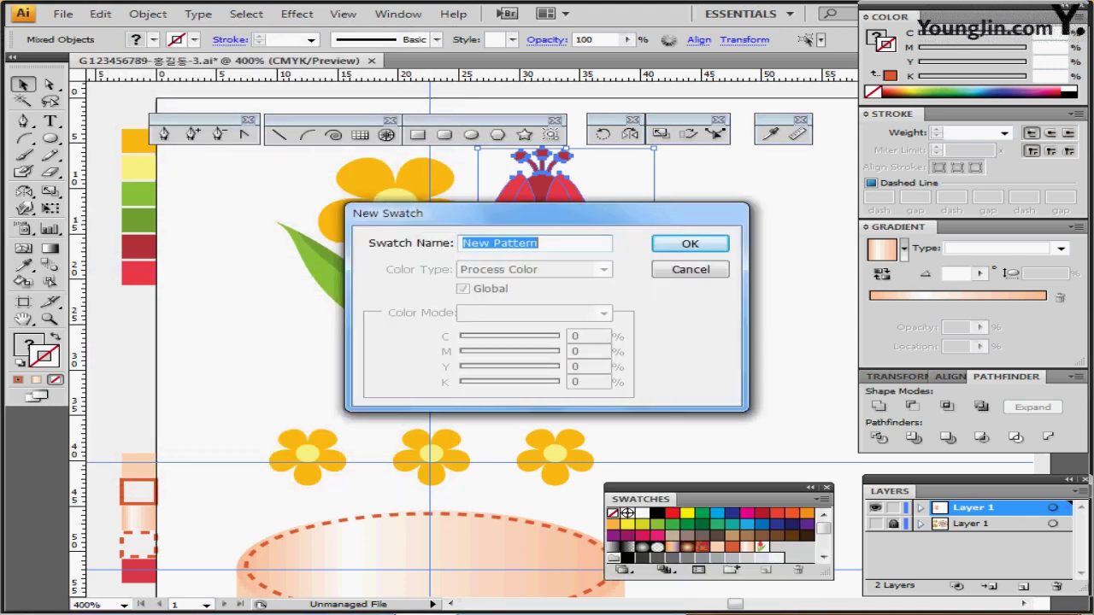
{"action": "key", "text": "BackSpace"}
{"action": "type", "text": "류립"}
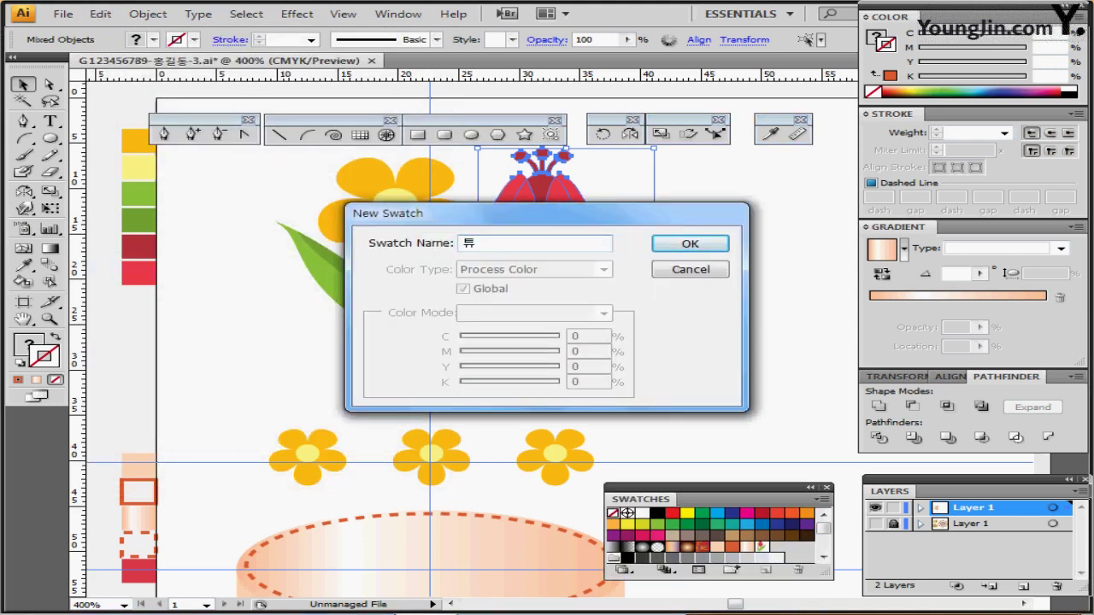
{"action": "key", "text": "Return"}
{"action": "key", "text": "Return"}
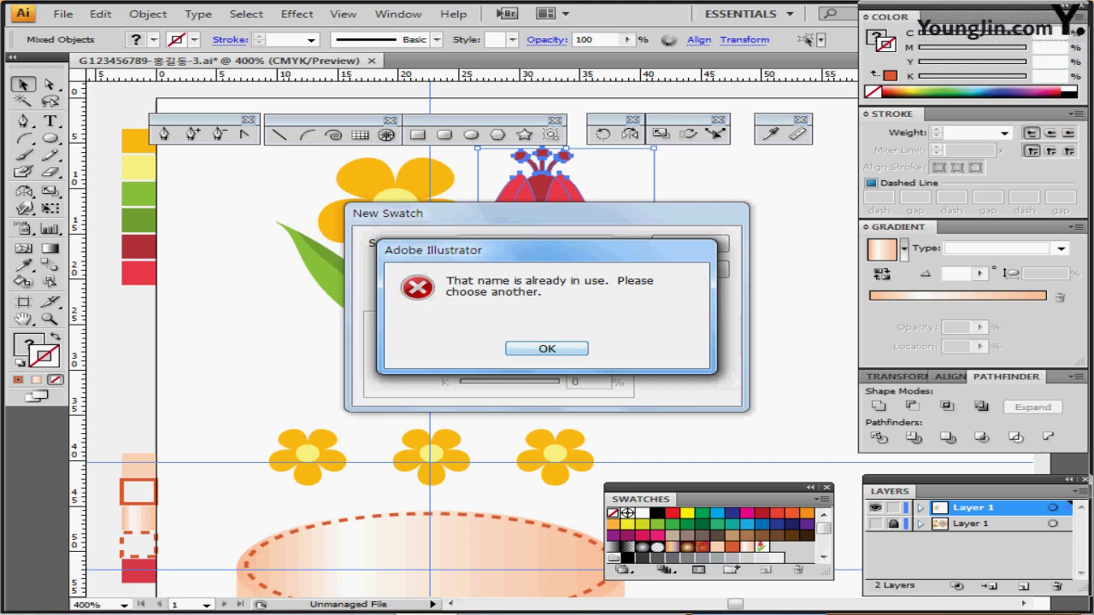
{"action": "key", "text": "Return"}
{"action": "key", "text": "Escape"}
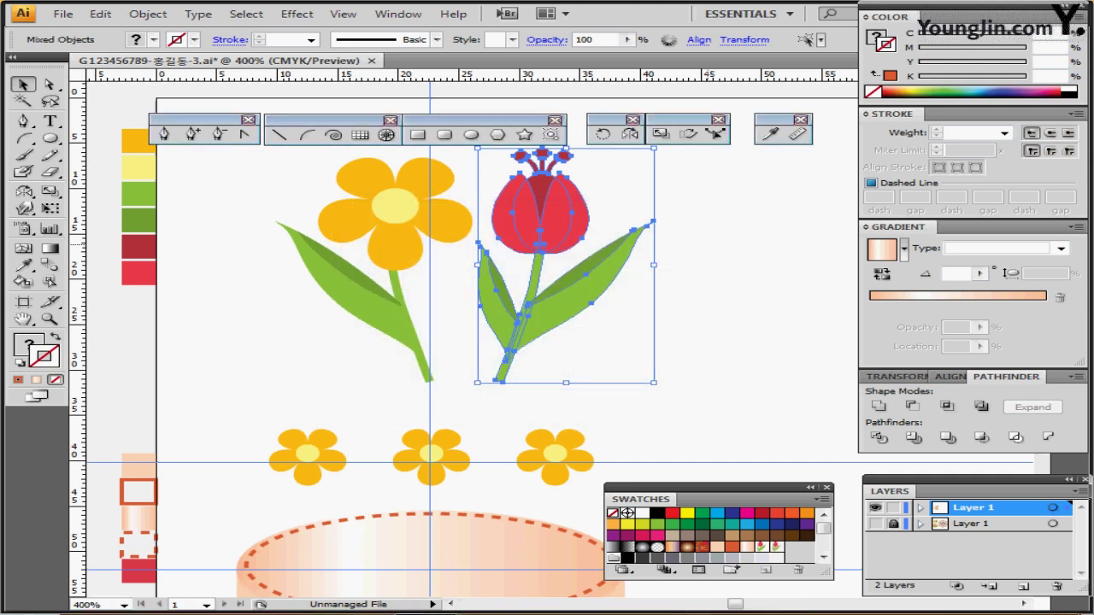
{"action": "left_click", "coordinate": [694, 363]}
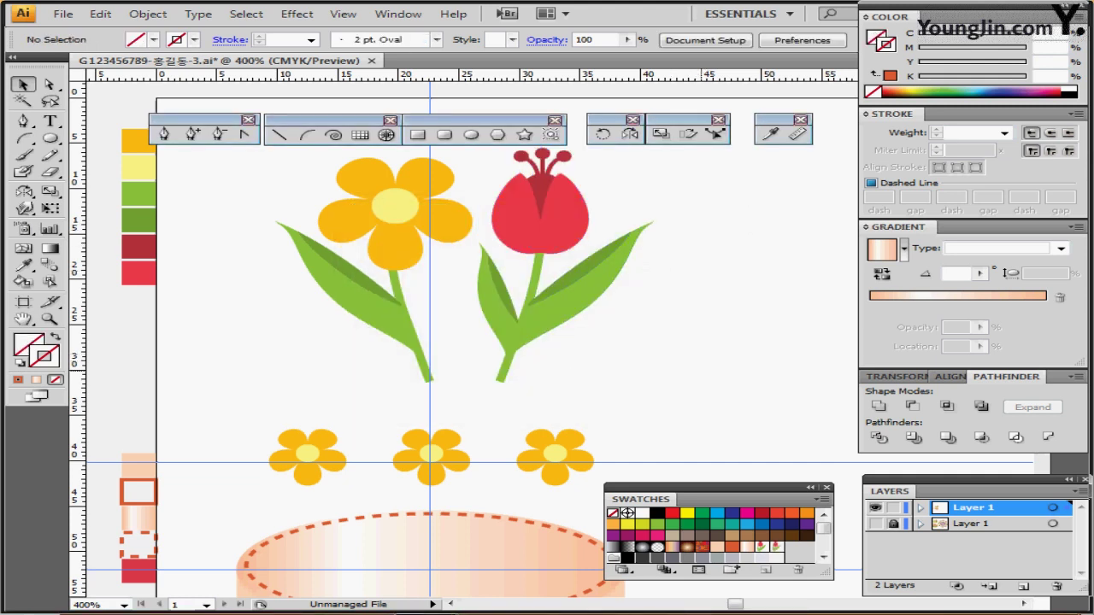
Copy the container's peach body shape and paste the duplicate in front at the same position.
{"action": "left_click_drag", "start_coordinate": [694, 450], "coordinate": [609, 250]}
{"action": "left_click_drag", "start_coordinate": [609, 295], "coordinate": [598, 259]}
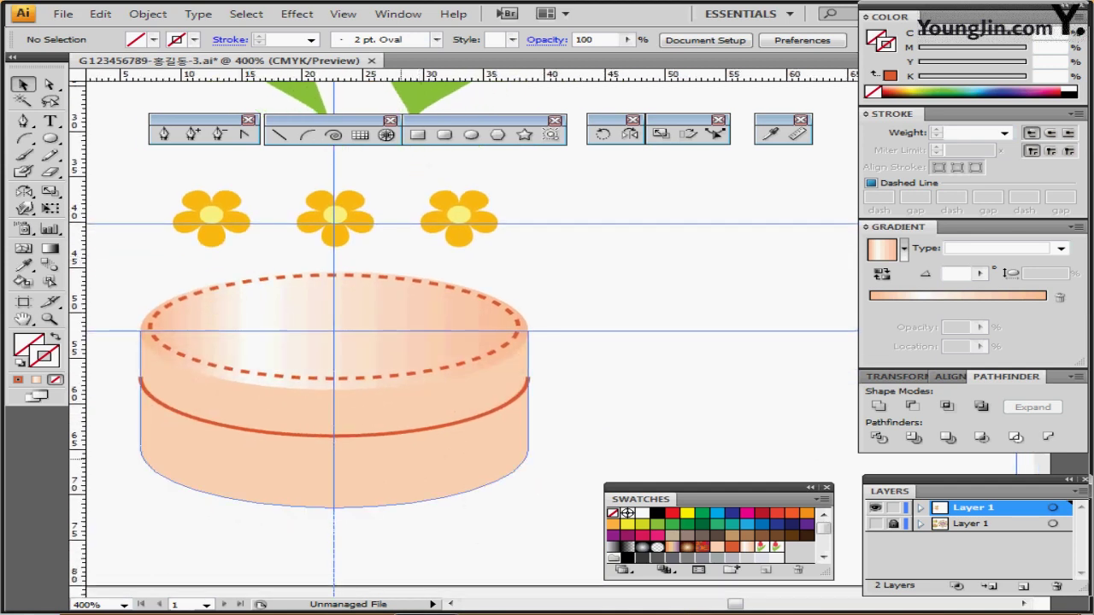
{"action": "left_click", "coordinate": [395, 466]}
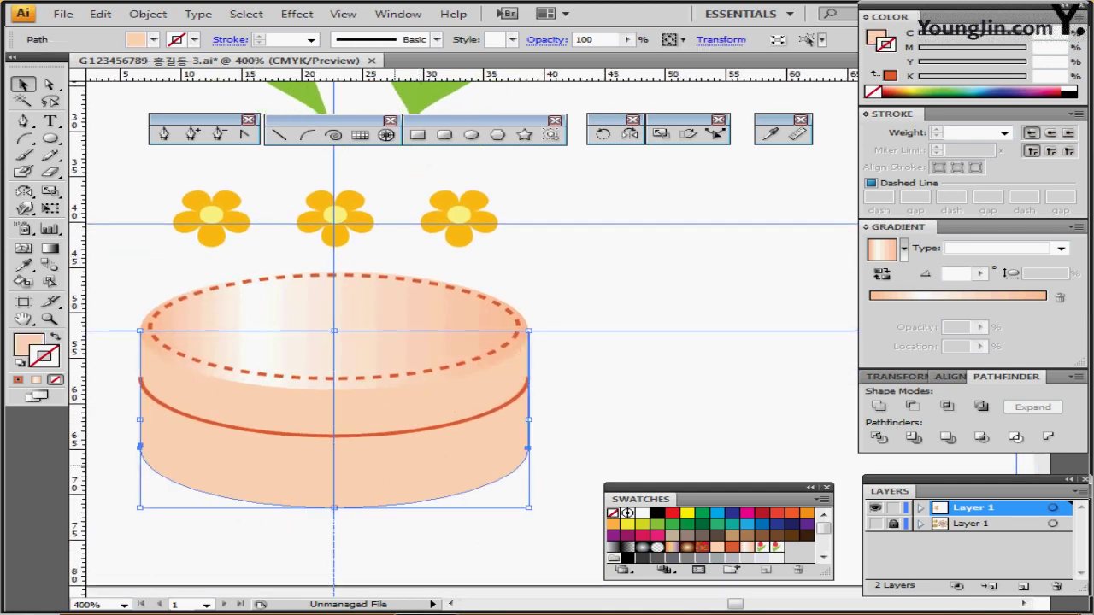
{"action": "key", "text": "ctrl+c"}
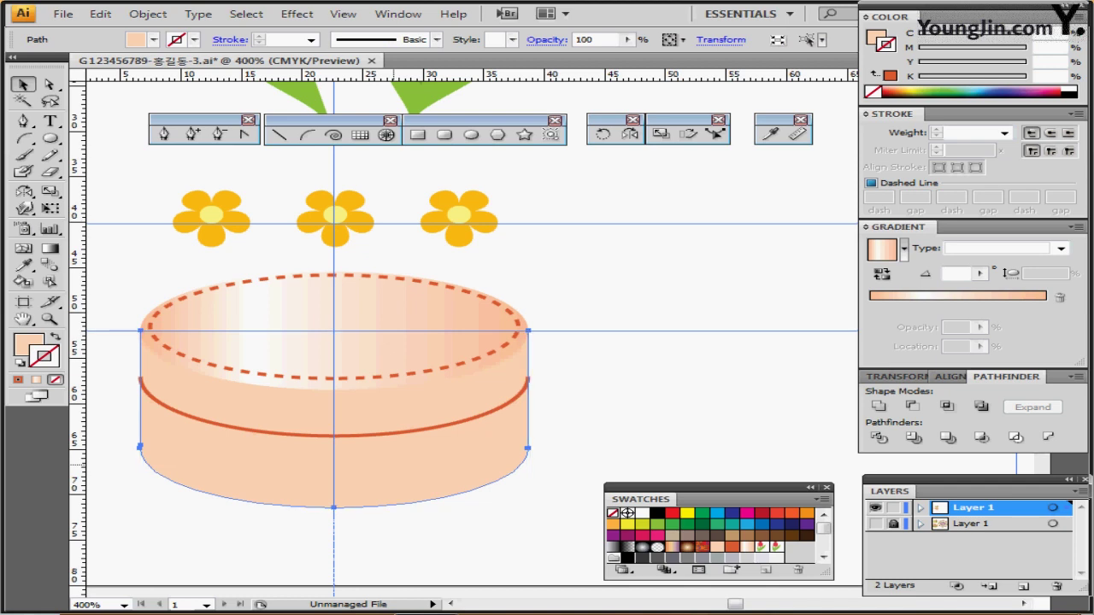
{"action": "key", "text": "ctrl+shift+b"}
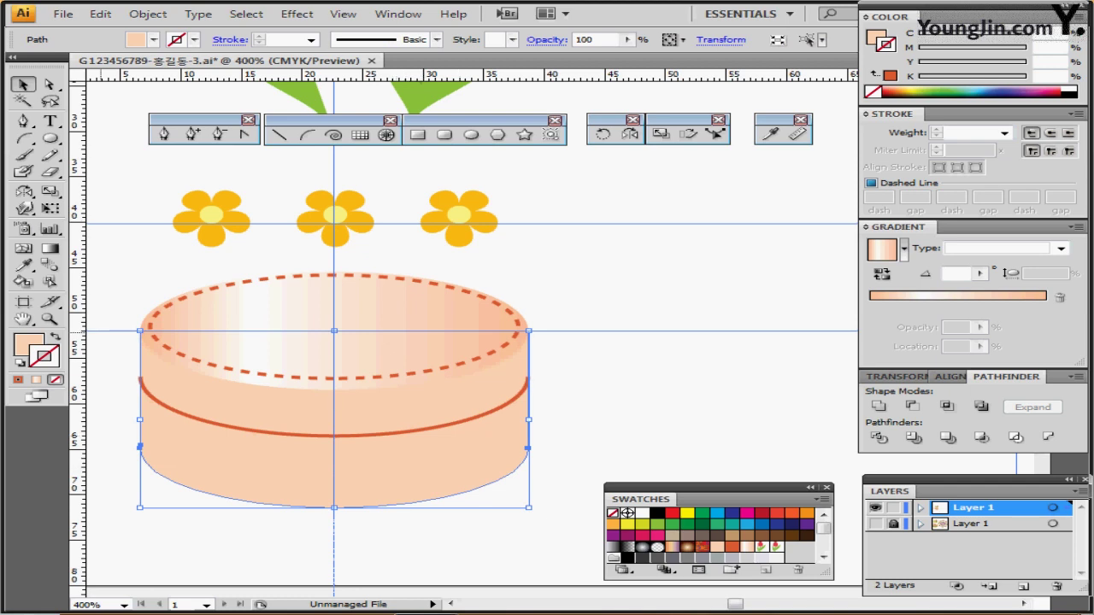
Fill the duplicated body shape with the new tulip pattern swatch.
{"action": "key", "text": "x"}
{"action": "left_click_drag", "start_coordinate": [701, 499], "coordinate": [677, 404]}
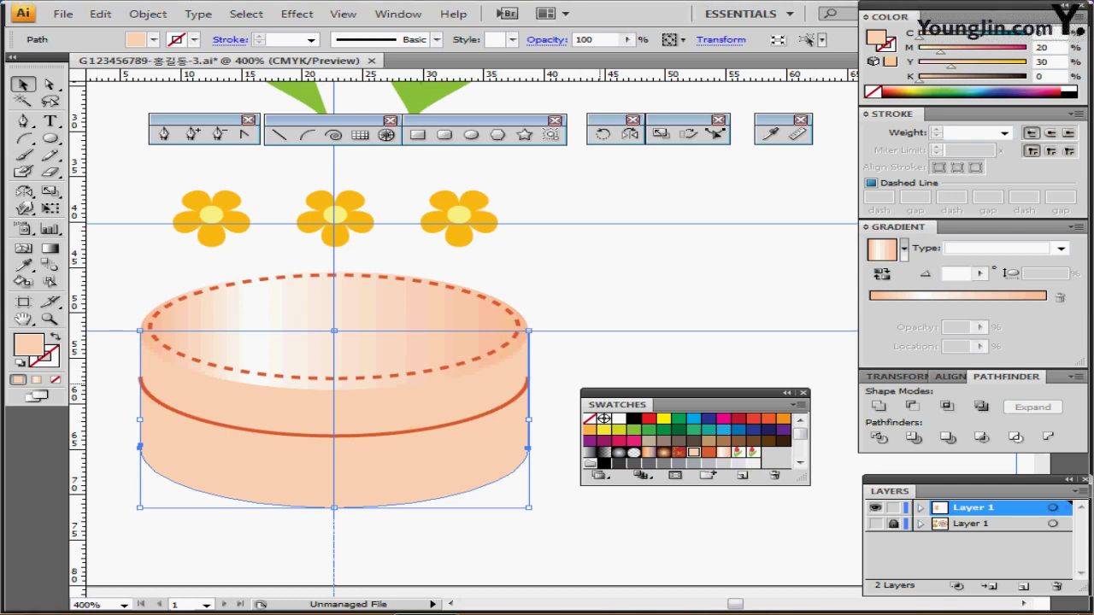
{"action": "left_click", "coordinate": [753, 453]}
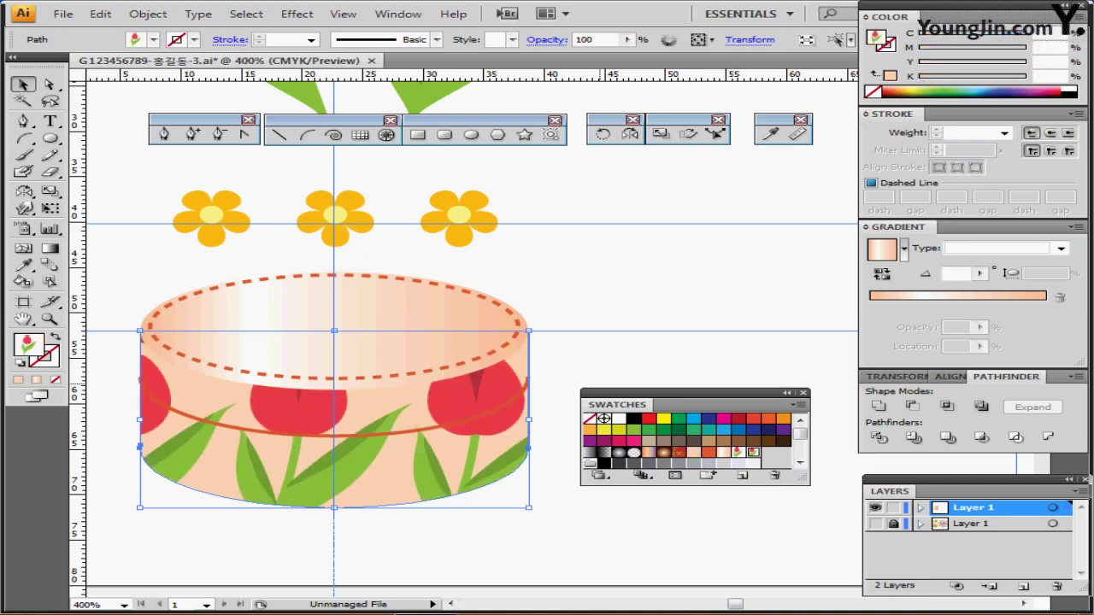
{"action": "key", "text": "x"}
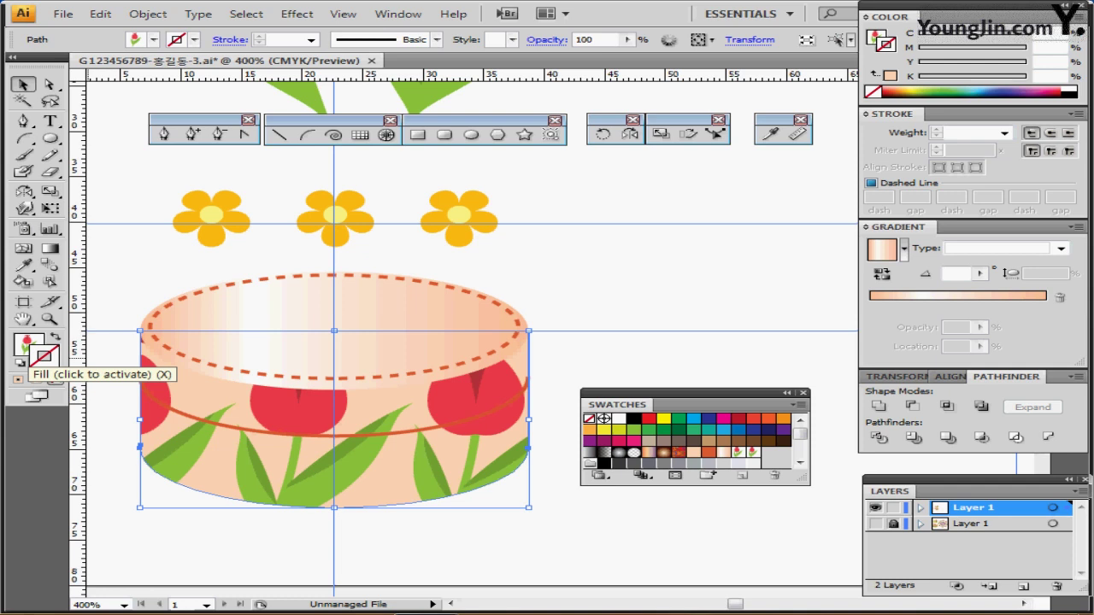
{"action": "left_click", "coordinate": [27, 348]}
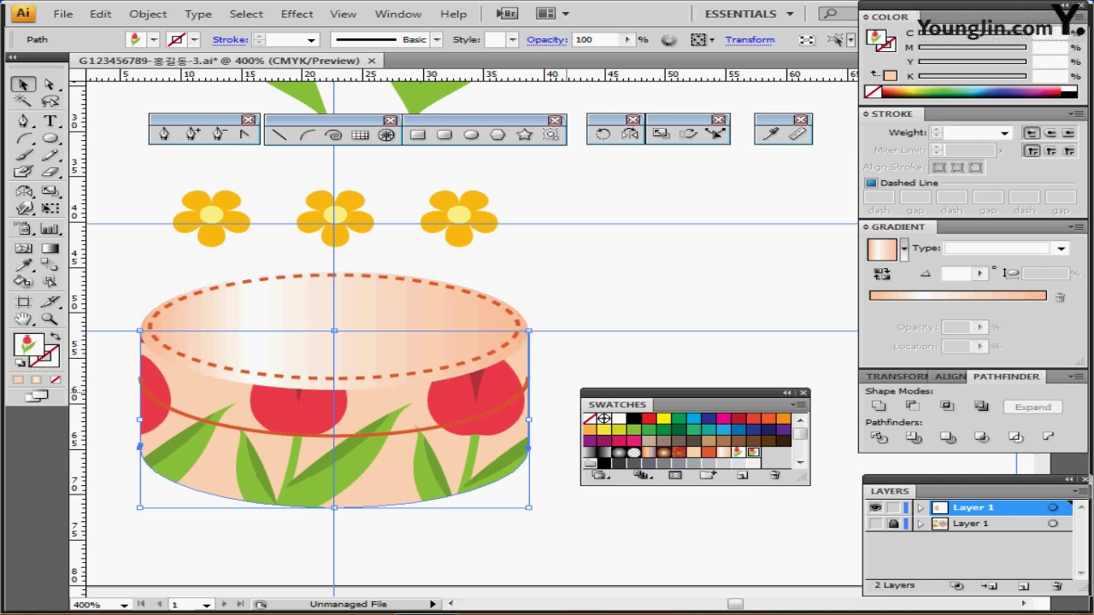
Scale only the tulip pattern inside the container's front shape uniformly to 20%, leaving objects unscaled, and deselect it.
{"action": "left_click_drag", "start_coordinate": [684, 393], "coordinate": [696, 448]}
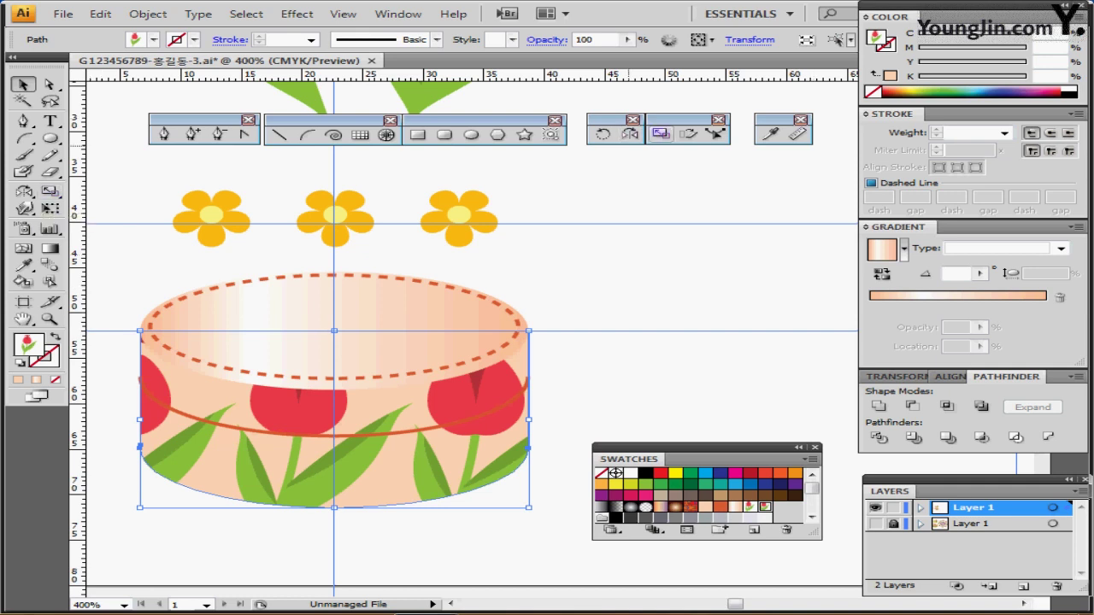
{"action": "double_click", "coordinate": [660, 133]}
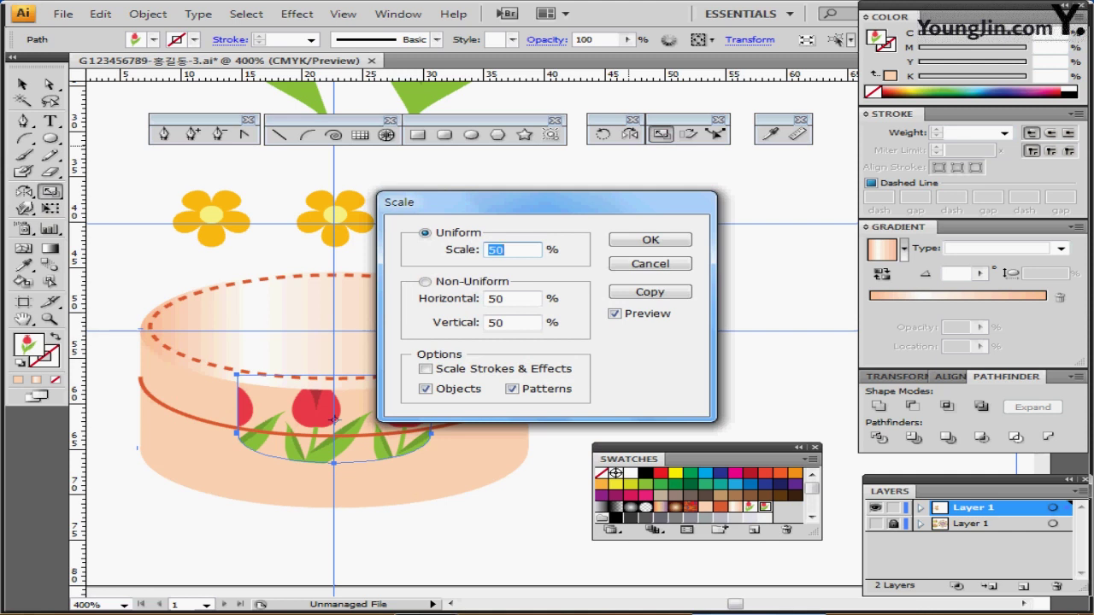
{"action": "type", "text": "20"}
{"action": "left_click_drag", "start_coordinate": [445, 201], "coordinate": [568, 182]}
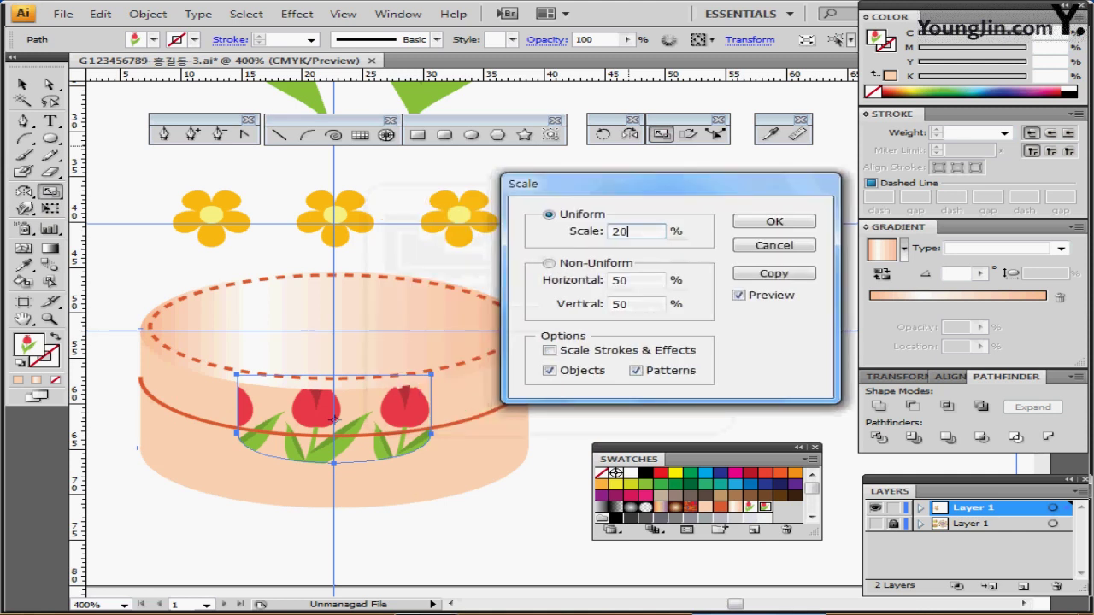
{"action": "key", "text": "Tab"}
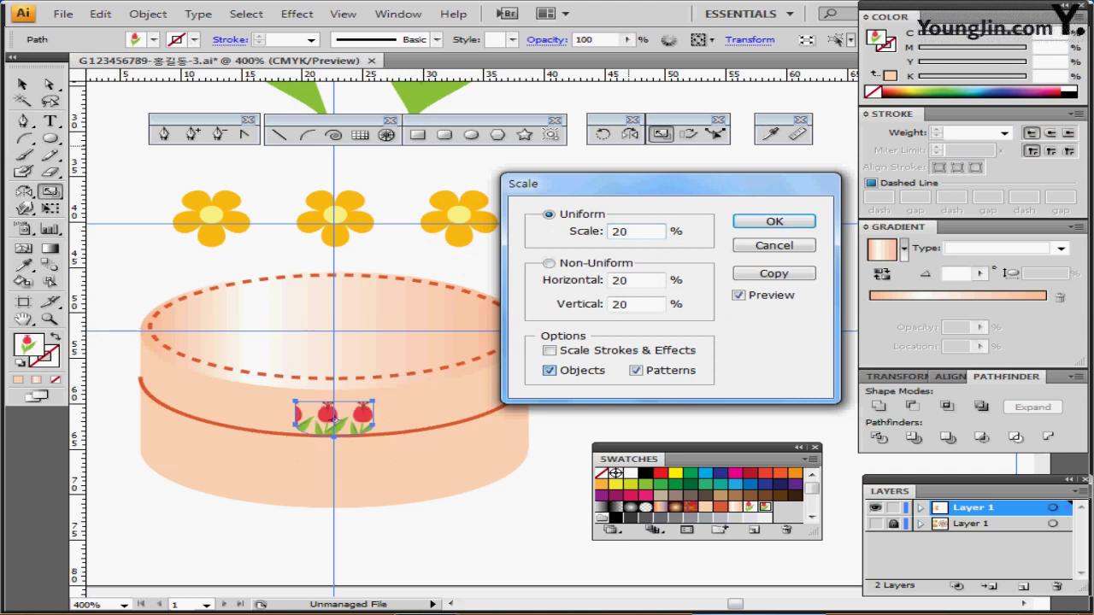
{"action": "left_click", "coordinate": [549, 370]}
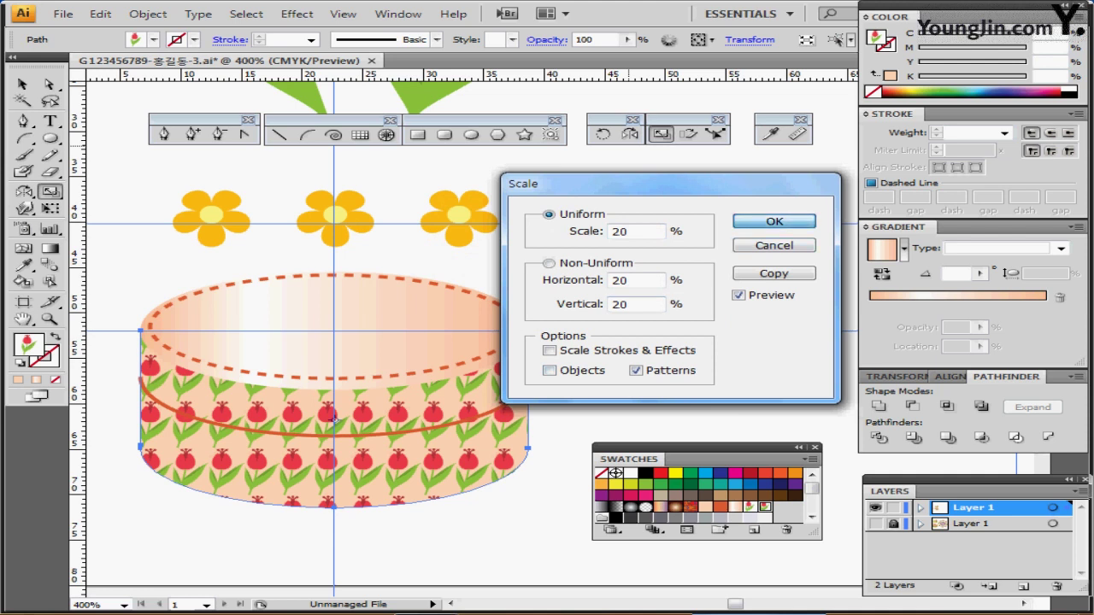
{"action": "key", "text": "Return"}
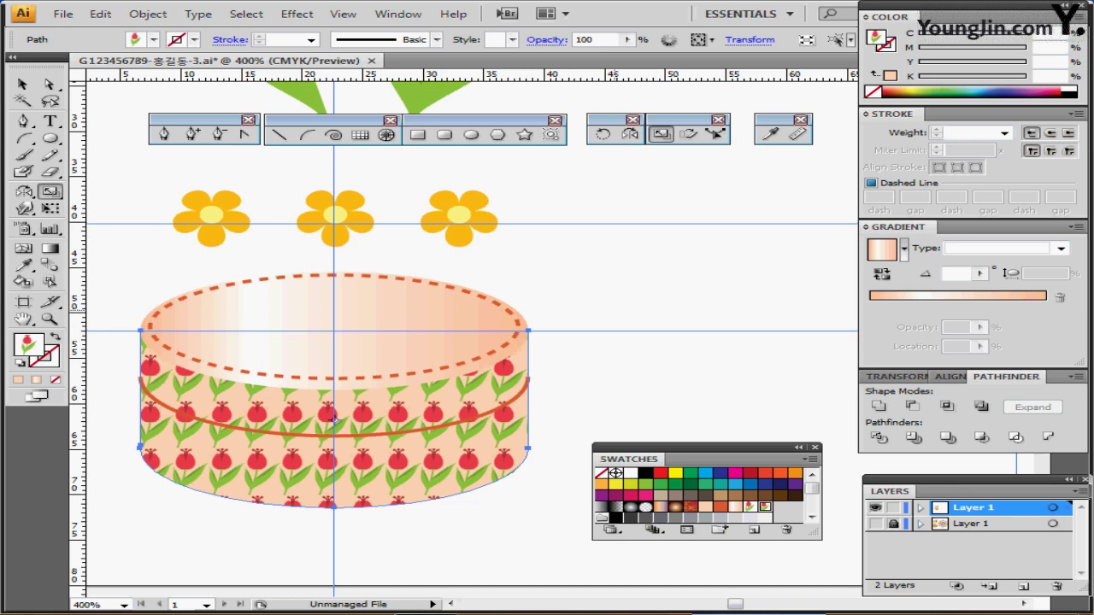
{"action": "left_click", "coordinate": [578, 308], "text": "ctrl"}
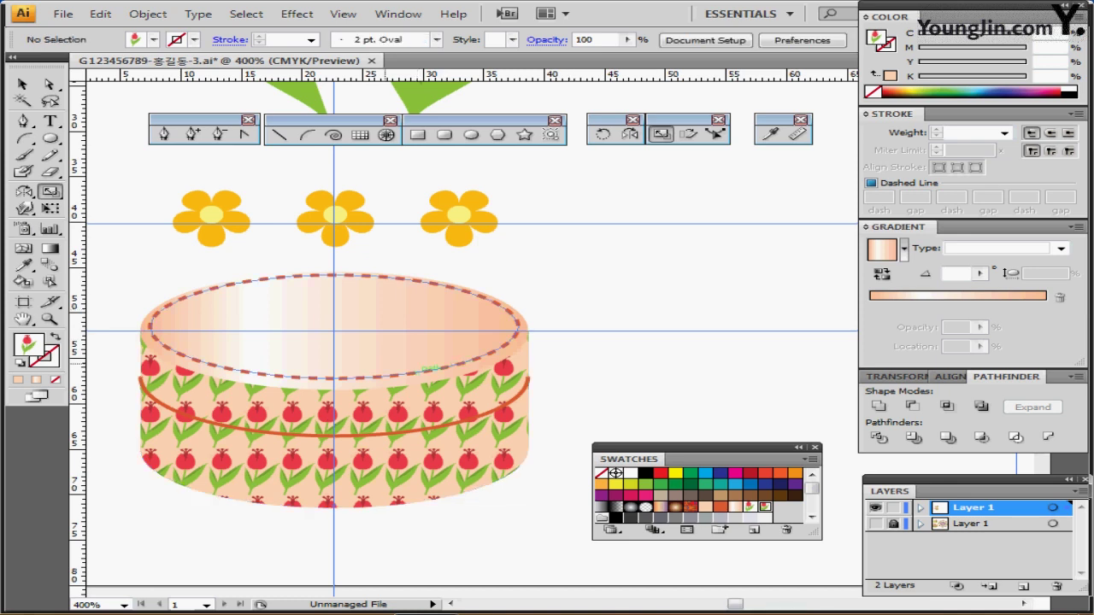
Move the red BODY POWDER text onto the middle of the container's gradient ellipse, check its centred paragraph alignment, and deselect it.
{"action": "left_click_drag", "start_coordinate": [382, 366], "coordinate": [619, 328]}
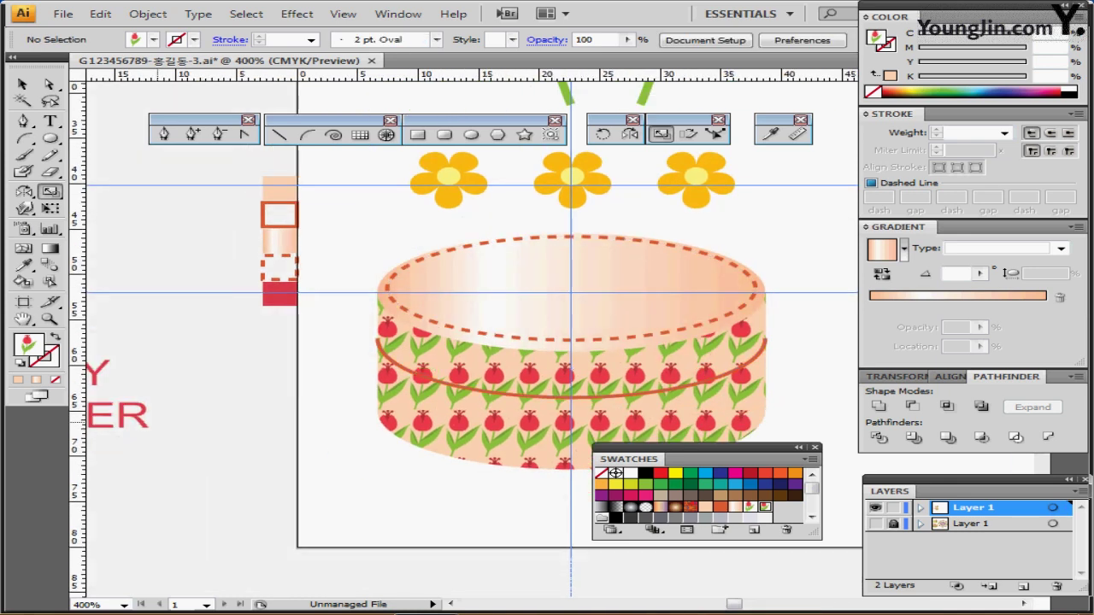
{"action": "left_click_drag", "start_coordinate": [139, 419], "coordinate": [678, 317]}
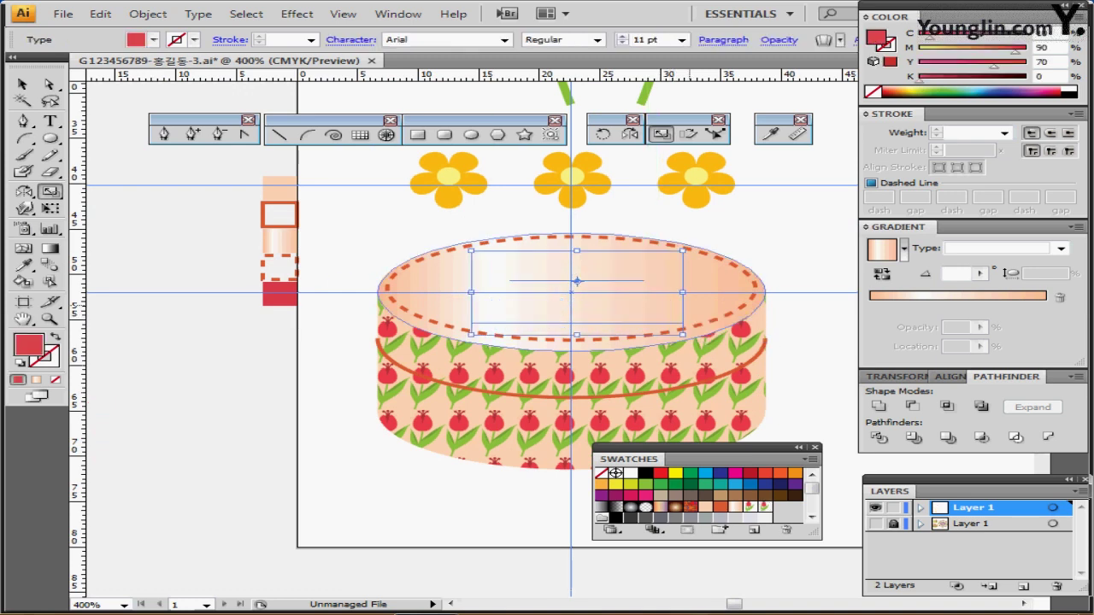
{"action": "left_click_drag", "start_coordinate": [606, 333], "coordinate": [481, 333]}
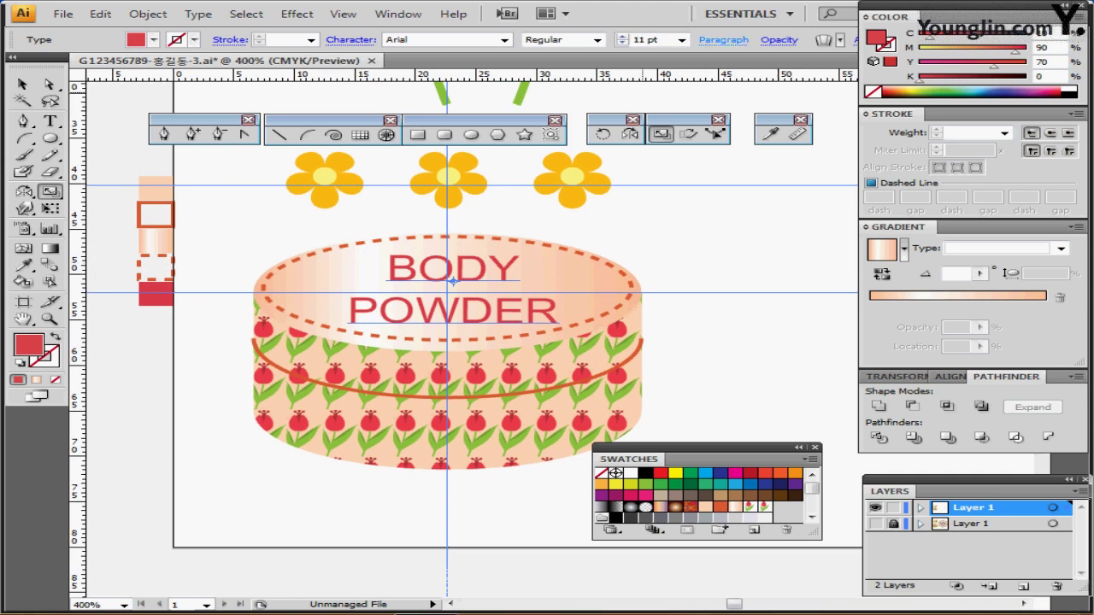
{"action": "left_click", "coordinate": [723, 40]}
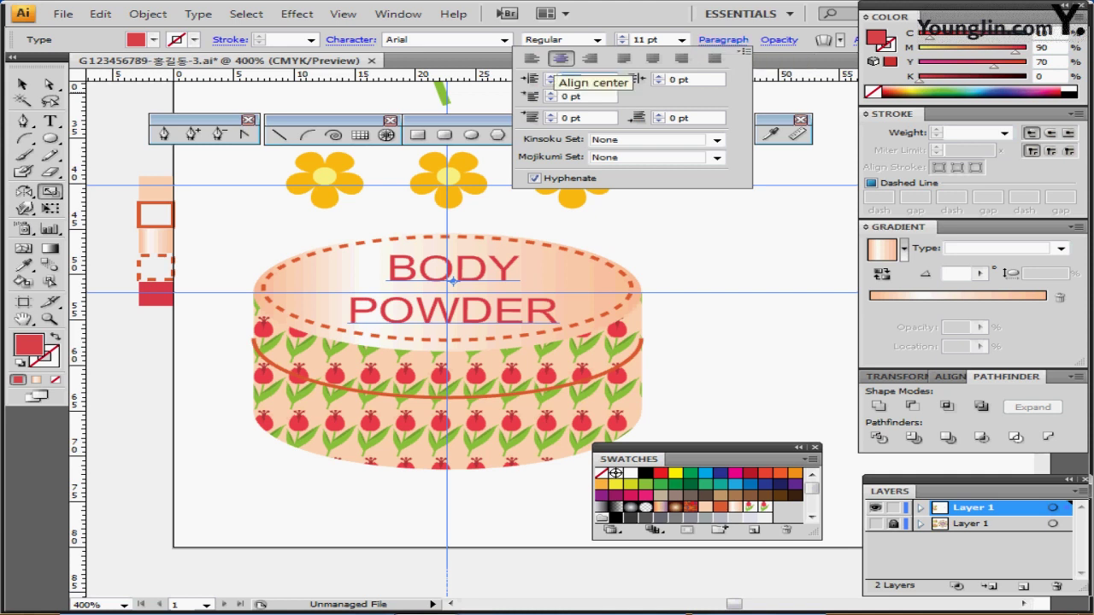
{"action": "left_click", "coordinate": [571, 79]}
{"action": "key", "text": "Escape"}
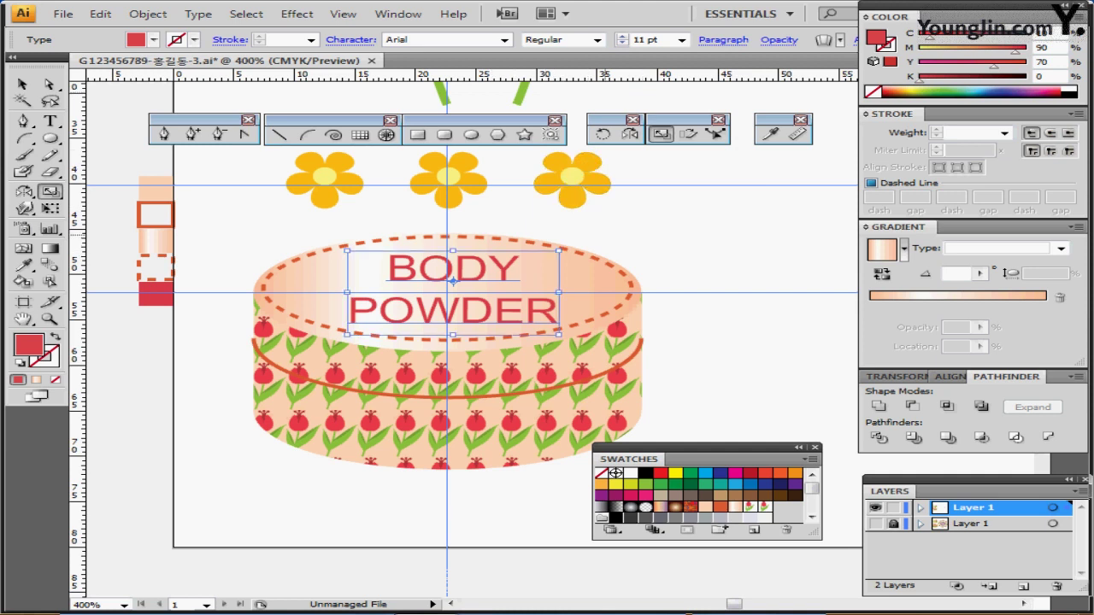
{"action": "left_click", "coordinate": [605, 235], "text": "ctrl"}
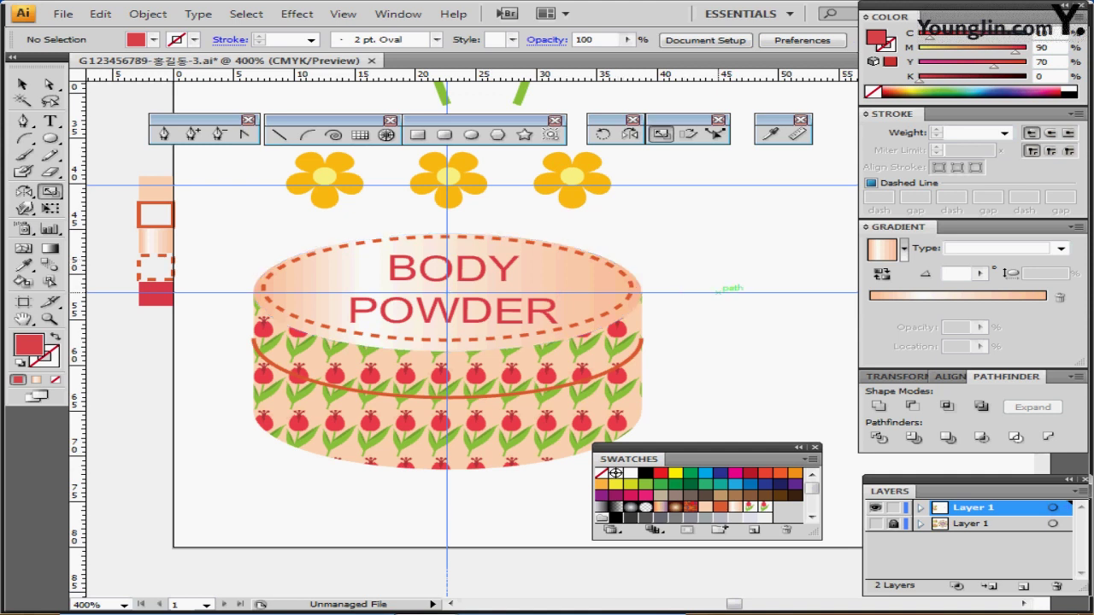
Create a six-sided polygon with a 27 mm radius at the empty area's upper guide intersection, using the default white fill and black stroke.
{"action": "left_click_drag", "start_coordinate": [728, 289], "coordinate": [455, 300]}
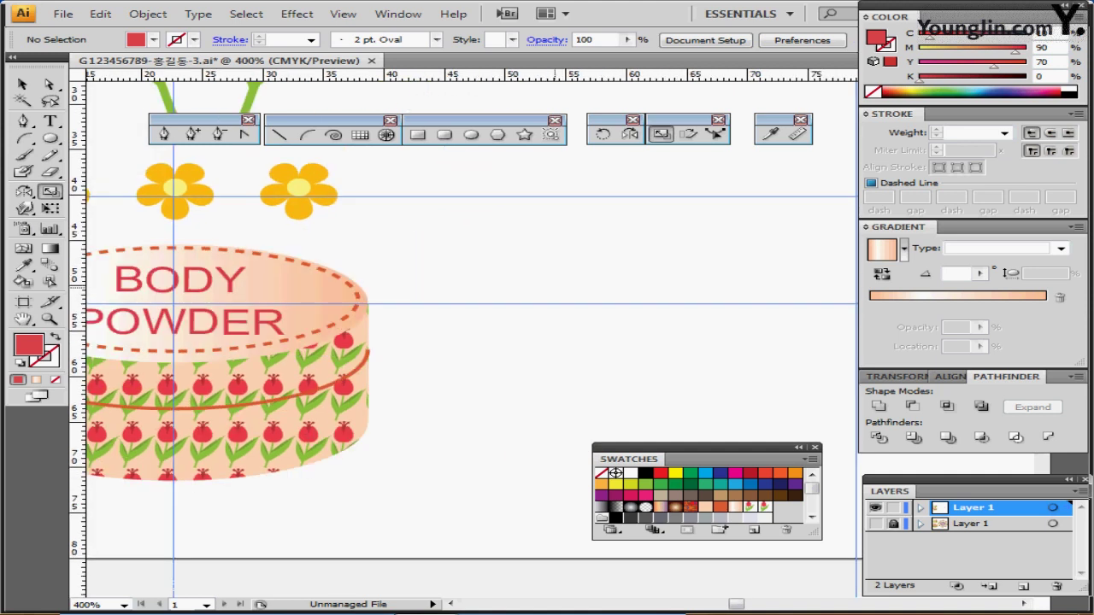
{"action": "left_click_drag", "start_coordinate": [583, 287], "coordinate": [394, 342]}
{"action": "left_click_drag", "start_coordinate": [663, 272], "coordinate": [475, 320]}
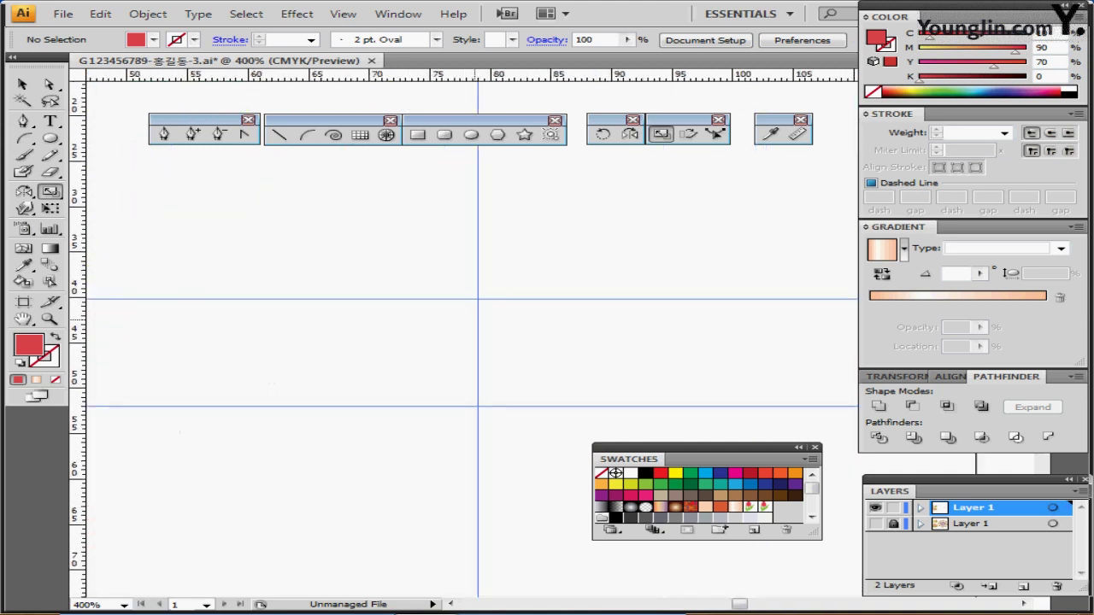
{"action": "left_click", "coordinate": [500, 319], "text": "ctrl+alt"}
{"action": "mouse_move", "coordinate": [629, 304]}
{"action": "left_mouse_down"}
{"action": "mouse_move", "coordinate": [588, 326]}
{"action": "mouse_move", "coordinate": [615, 289]}
{"action": "left_mouse_up"}
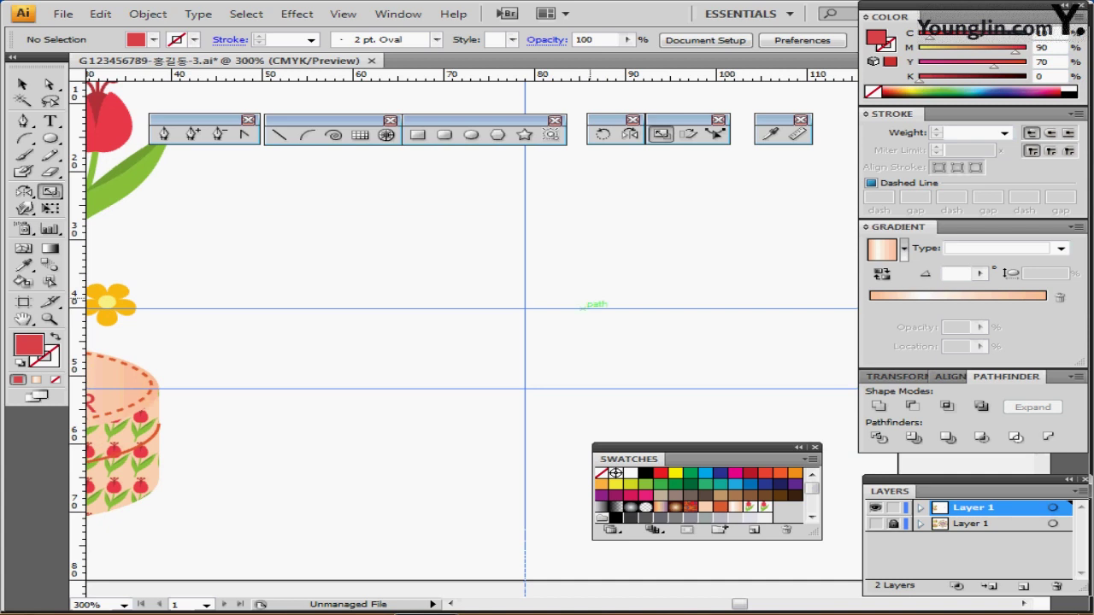
{"action": "left_click", "coordinate": [498, 134]}
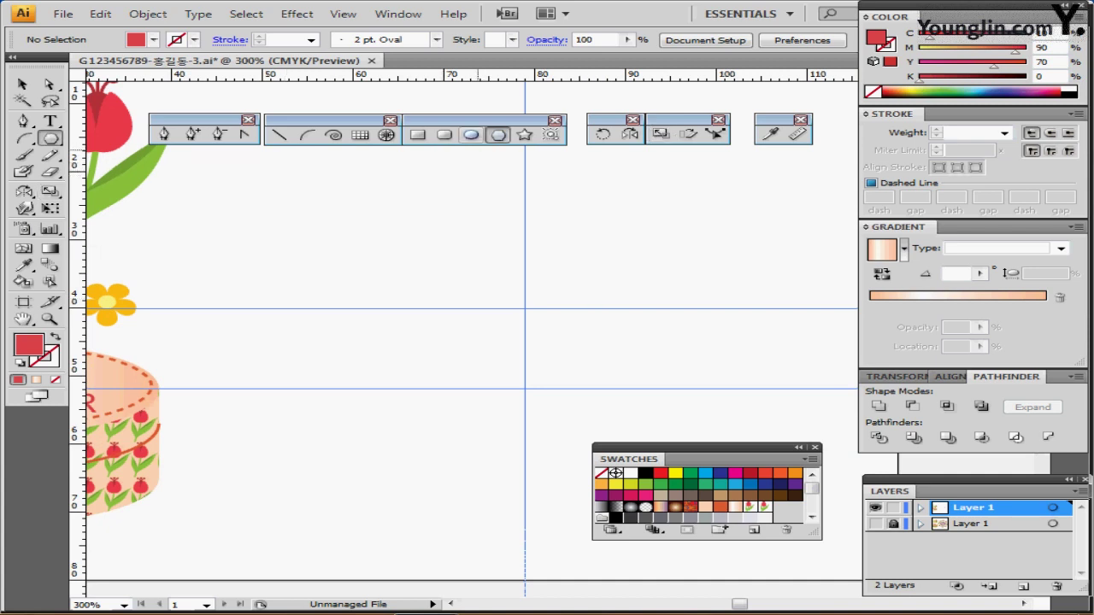
{"action": "left_click_drag", "start_coordinate": [667, 447], "coordinate": [706, 504]}
{"action": "left_click", "coordinate": [716, 515]}
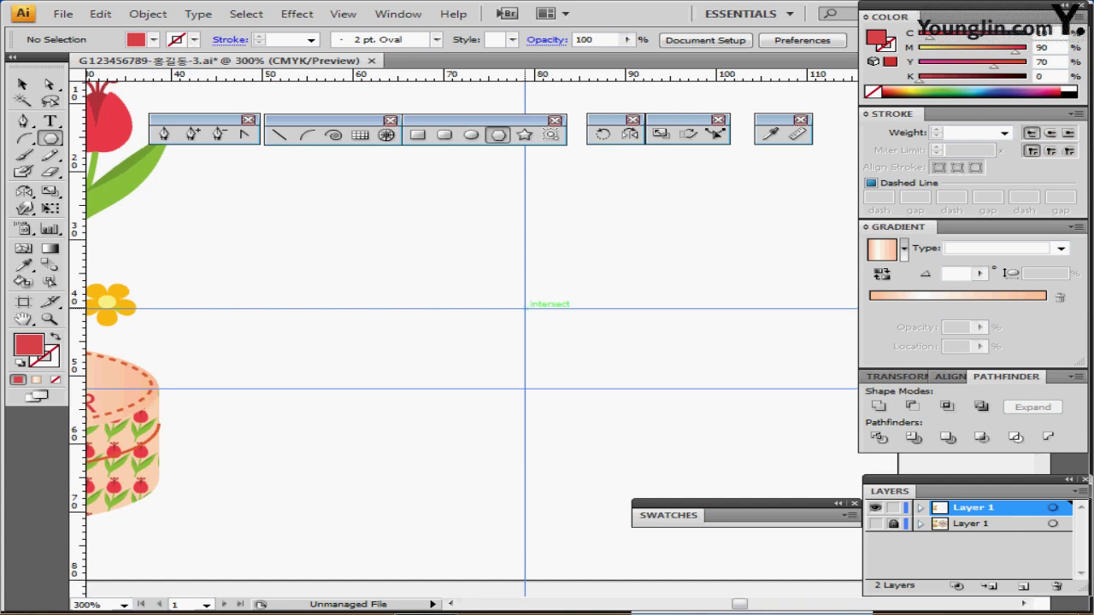
{"action": "left_click", "coordinate": [525, 309]}
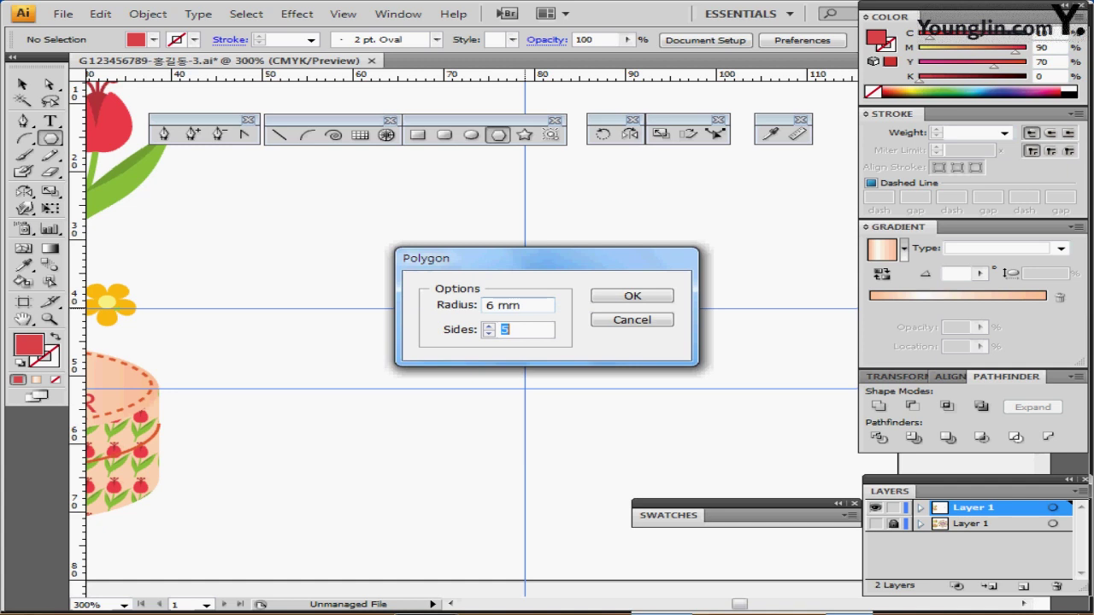
{"action": "key", "text": "Tab"}
{"action": "type", "text": "27"}
{"action": "key", "text": "Tab"}
{"action": "type", "text": "6"}
{"action": "key", "text": "Return"}
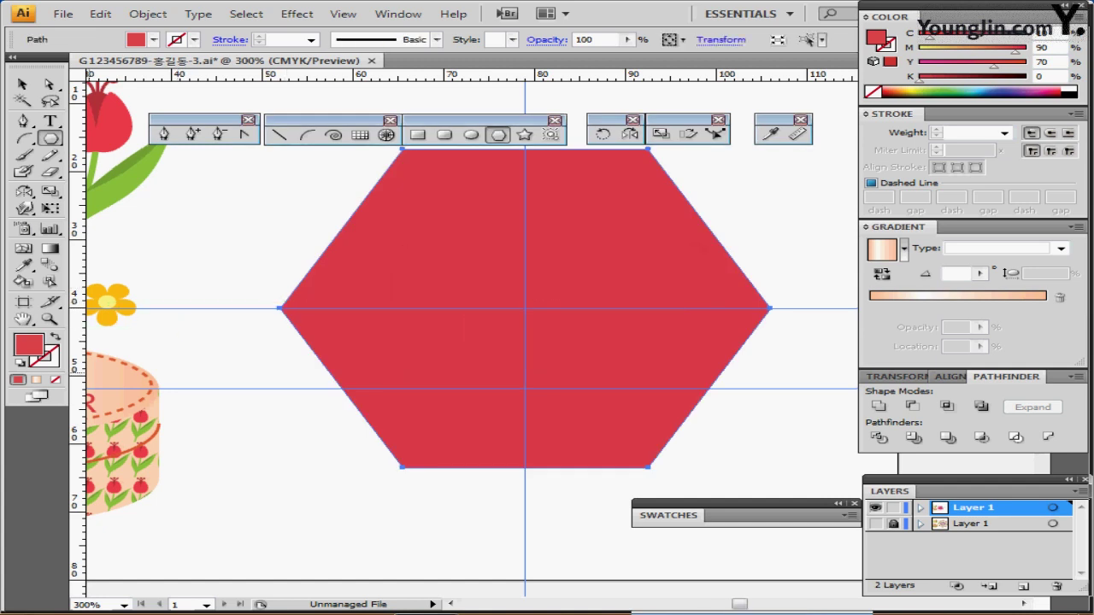
{"action": "key", "text": "d"}
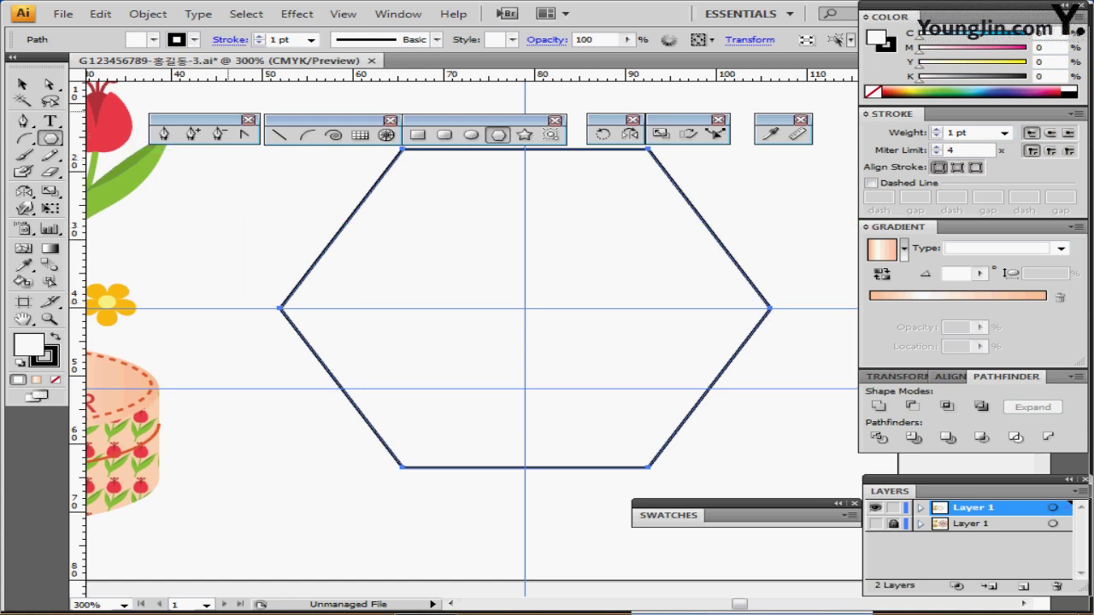
Make a concentric copy of the hexagon scaled uniformly to 65%, with object scaling enabled.
{"action": "left_click_drag", "start_coordinate": [486, 245], "coordinate": [391, 258]}
{"action": "left_click_drag", "start_coordinate": [825, 250], "coordinate": [852, 251]}
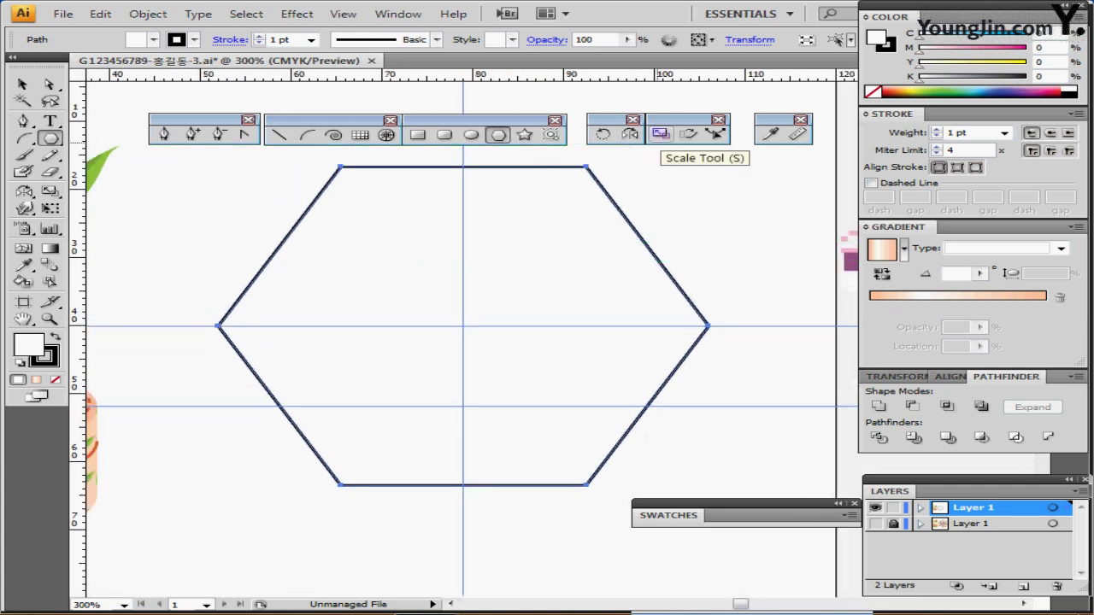
{"action": "double_click", "coordinate": [660, 134]}
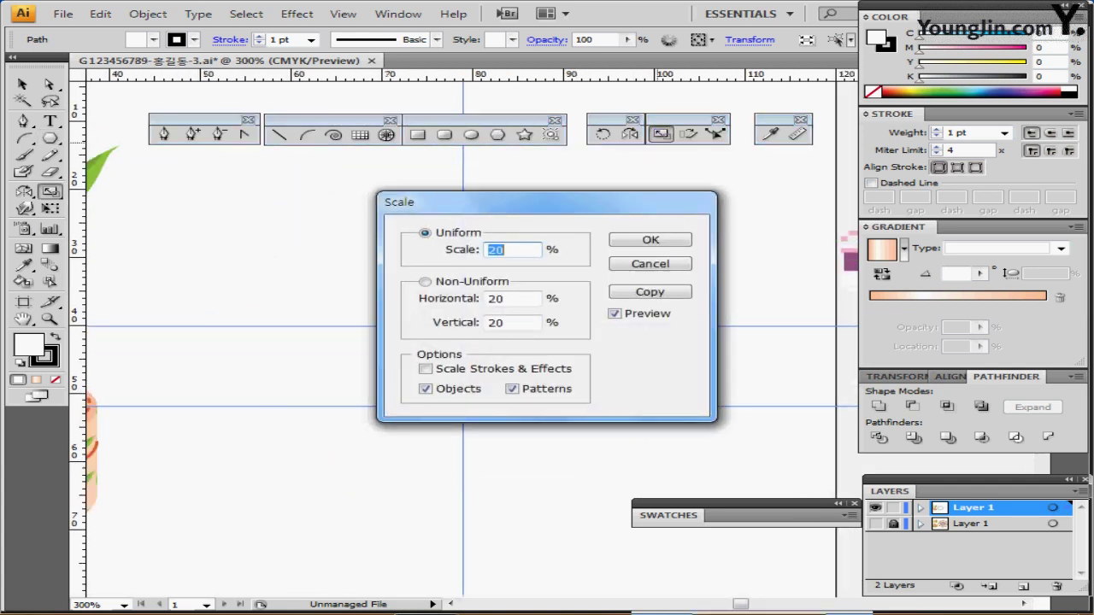
{"action": "type", "text": "65"}
{"action": "key", "text": "Tab"}
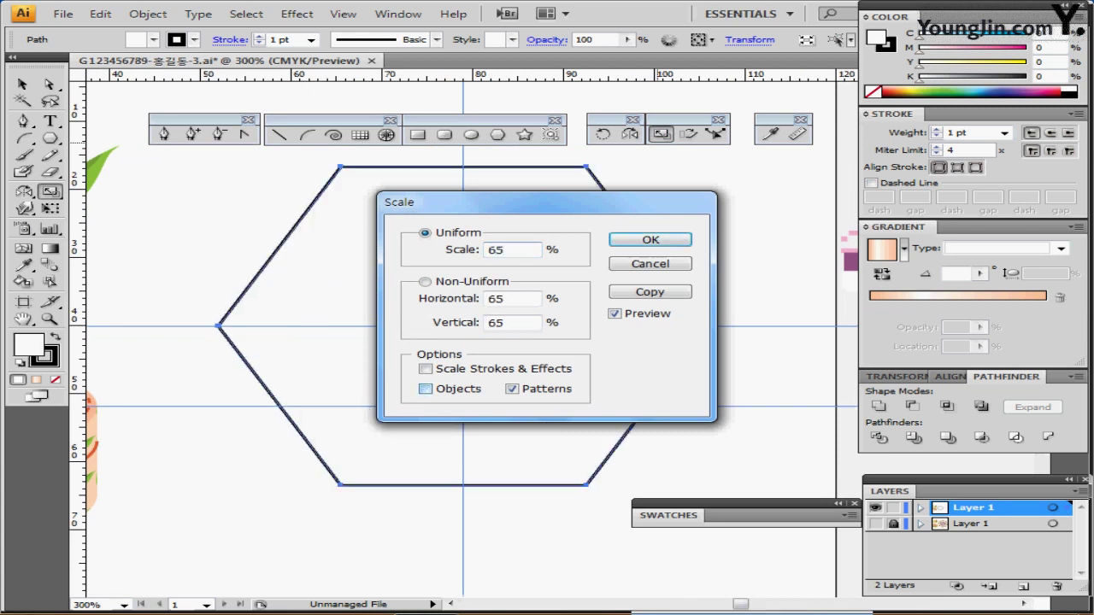
{"action": "left_click", "coordinate": [425, 389]}
{"action": "left_click_drag", "start_coordinate": [547, 202], "coordinate": [690, 210]}
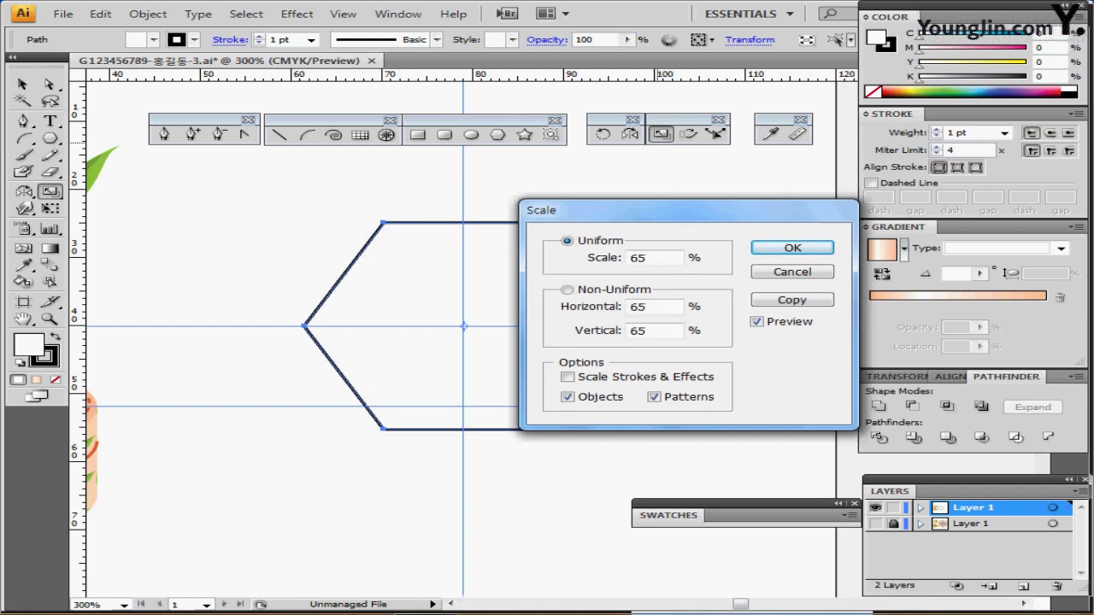
{"action": "left_click", "coordinate": [791, 299]}
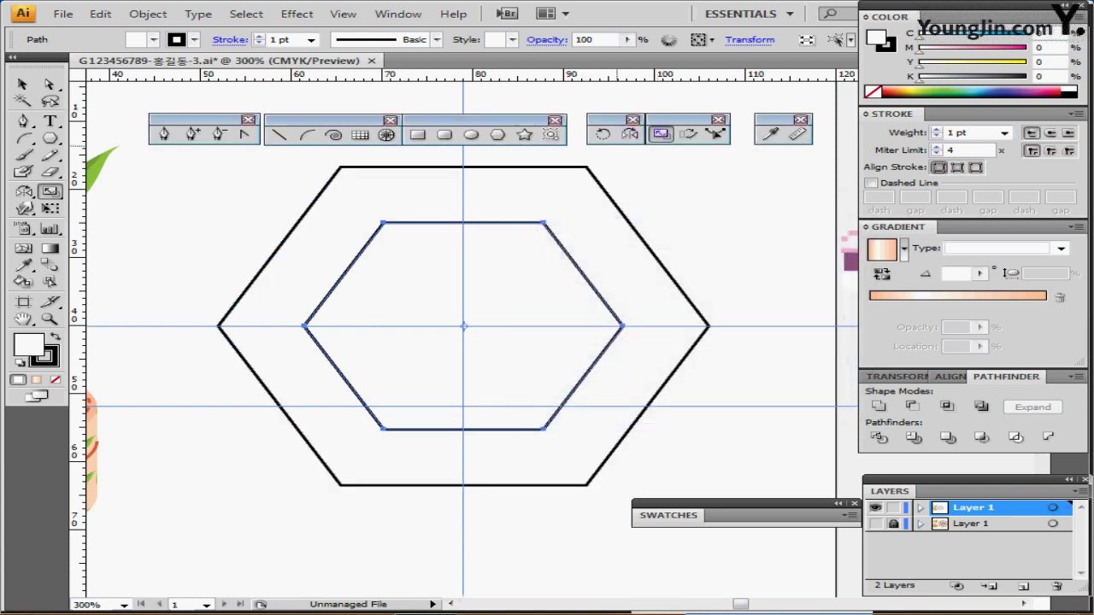
Make another concentric copy of the inner hexagon, scaled uniformly to 90%.
{"action": "double_click", "coordinate": [660, 134]}
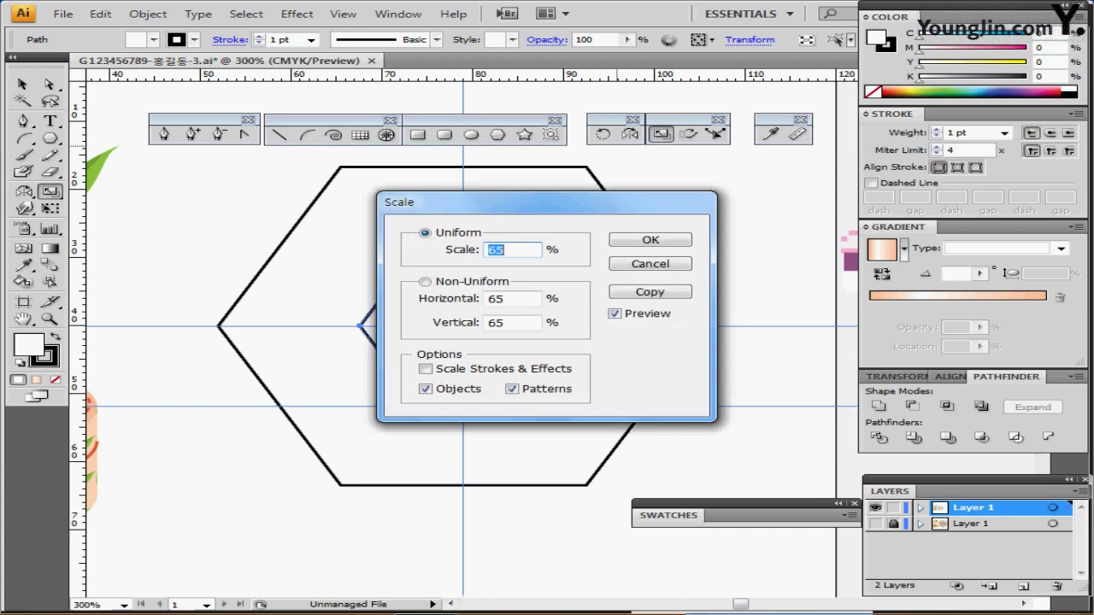
{"action": "type", "text": "90"}
{"action": "left_click", "coordinate": [650, 291]}
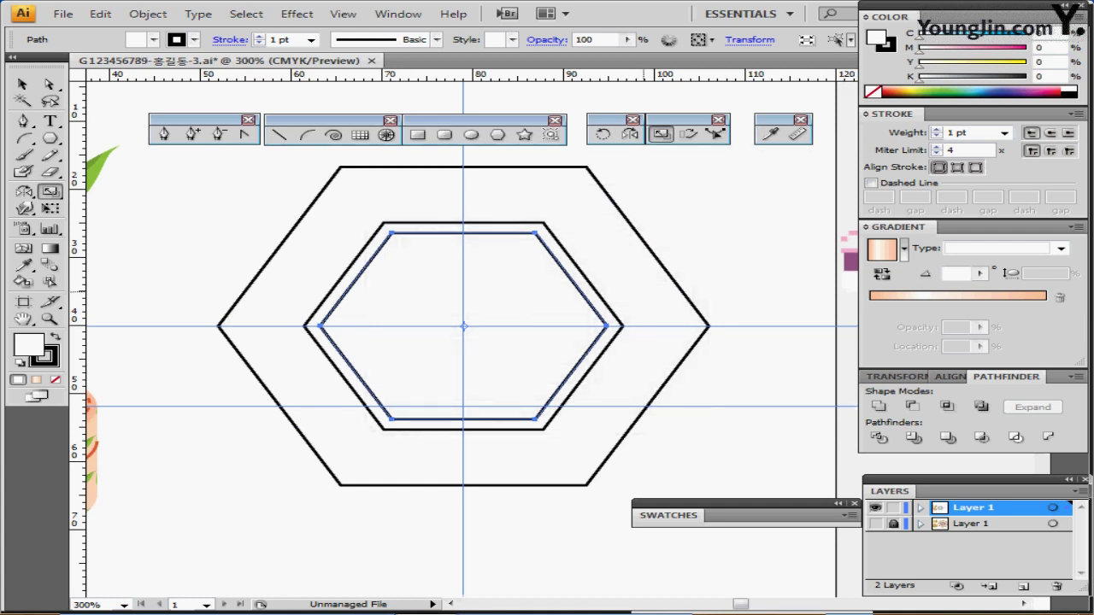
Sample the pink dashed outline swatch onto the innermost hexagon and check its stroke colour, weight and dash pattern.
{"action": "left_click_drag", "start_coordinate": [577, 284], "coordinate": [513, 310]}
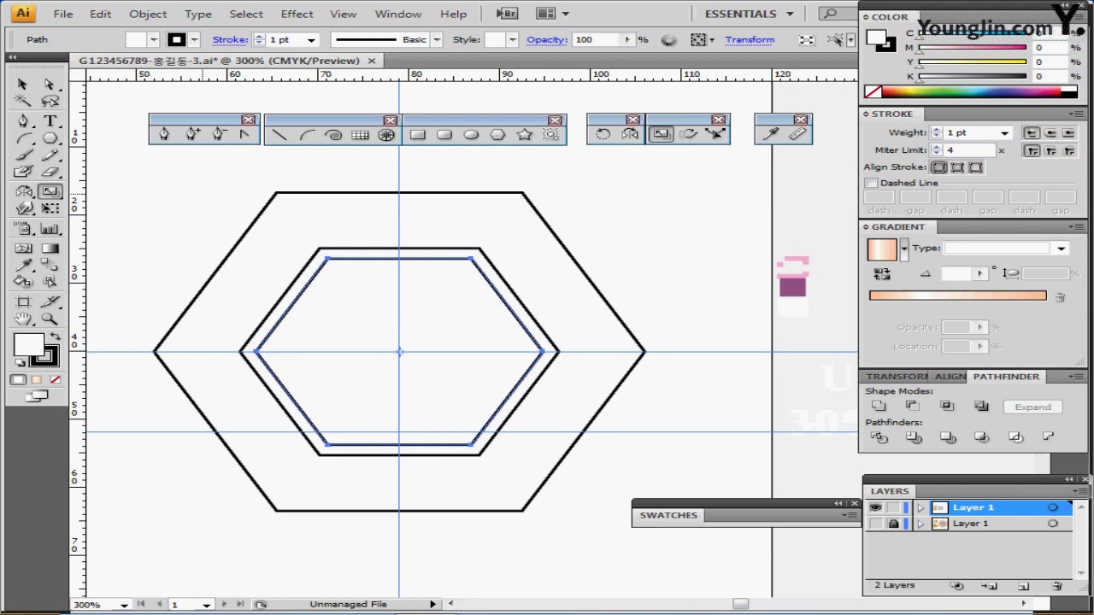
{"action": "left_click", "coordinate": [770, 135]}
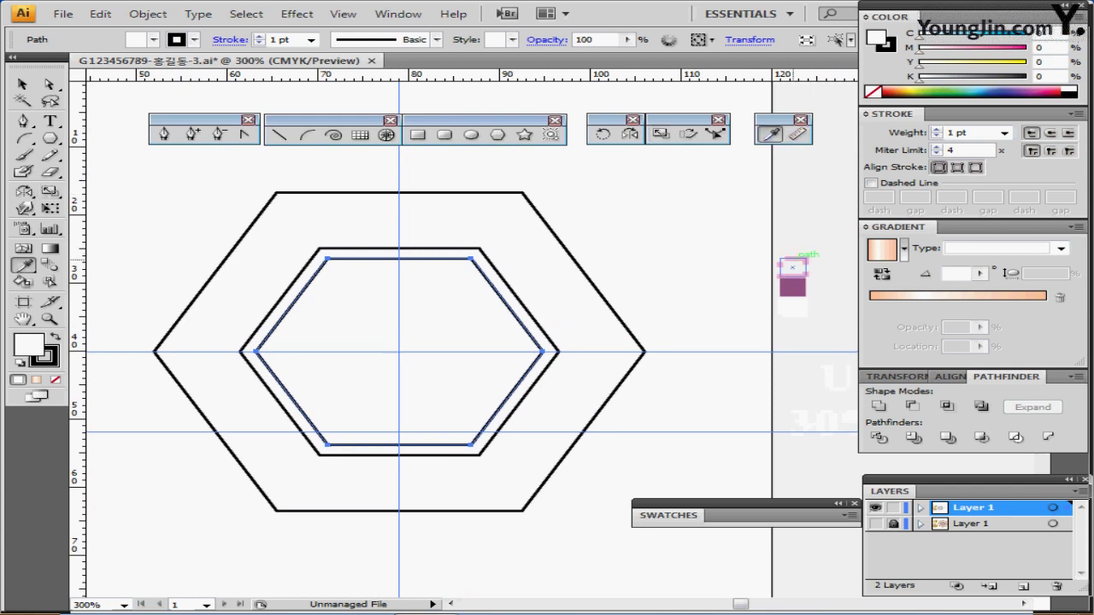
{"action": "left_click", "coordinate": [791, 260]}
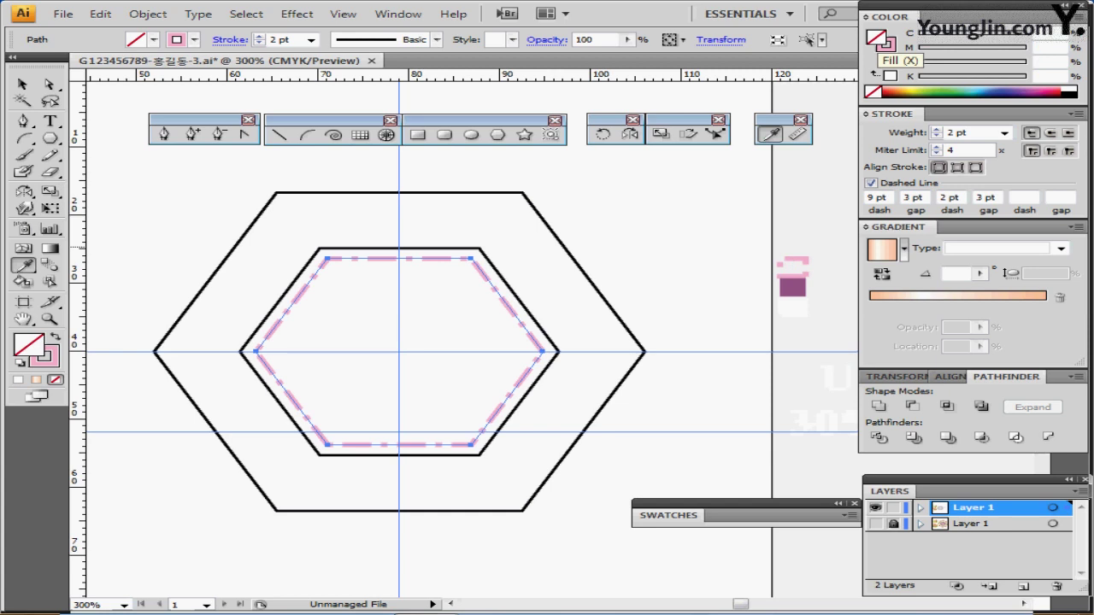
{"action": "left_click", "coordinate": [886, 43]}
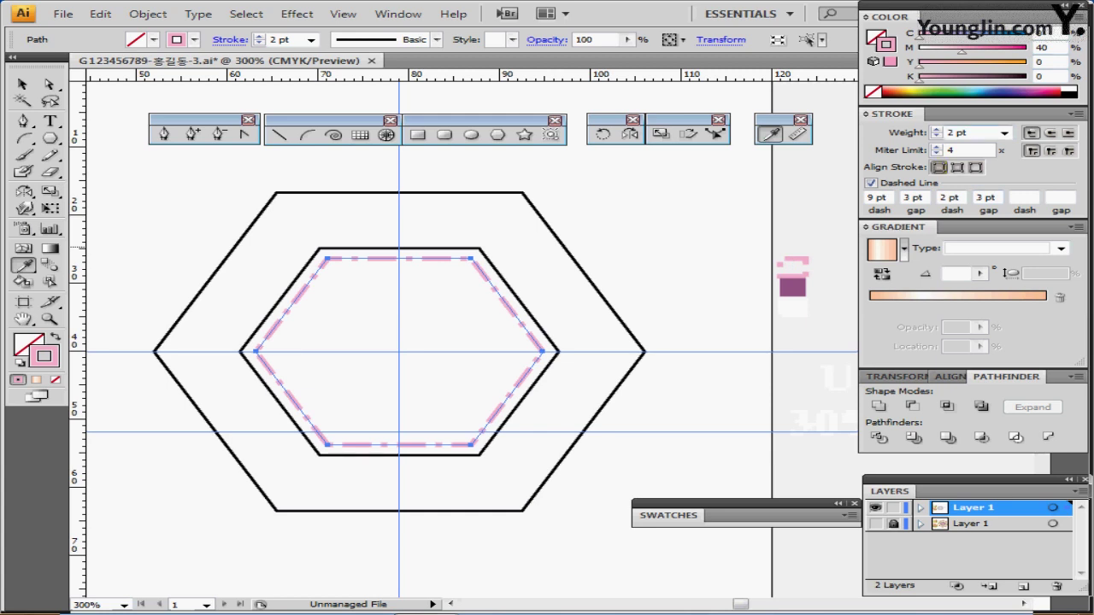
{"action": "left_click", "coordinate": [966, 132]}
{"action": "key", "text": "Return"}
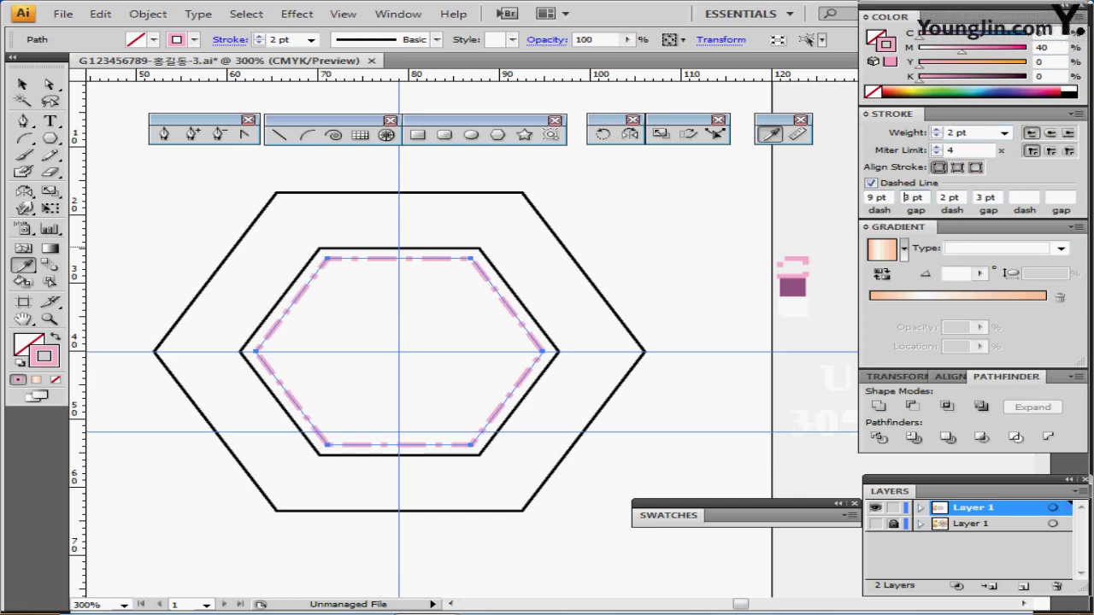
{"action": "left_click", "coordinate": [995, 198]}
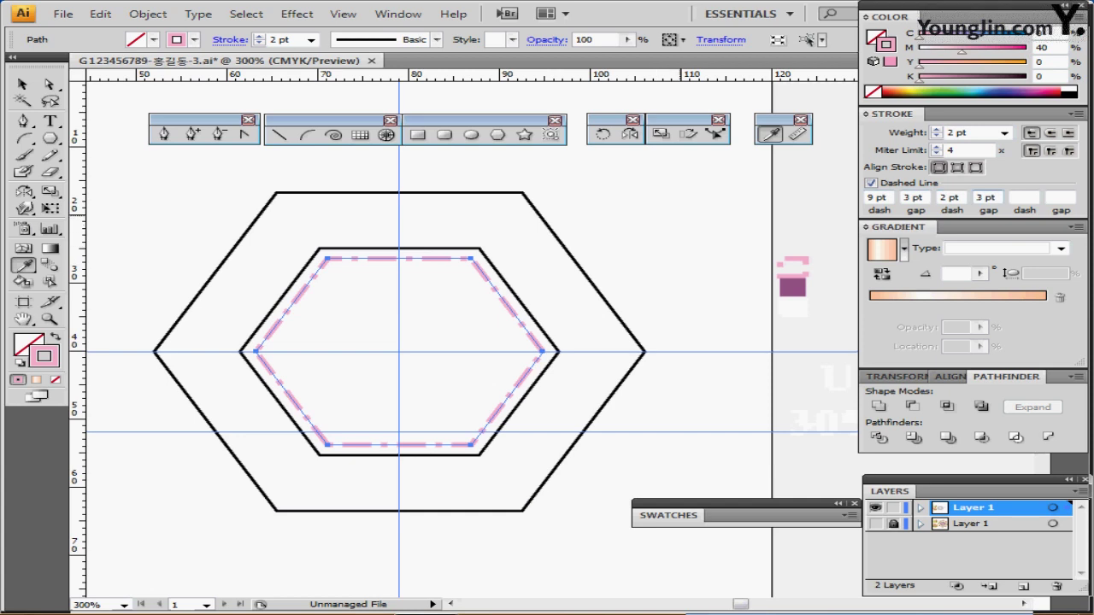
{"action": "key", "text": "ctrl"}
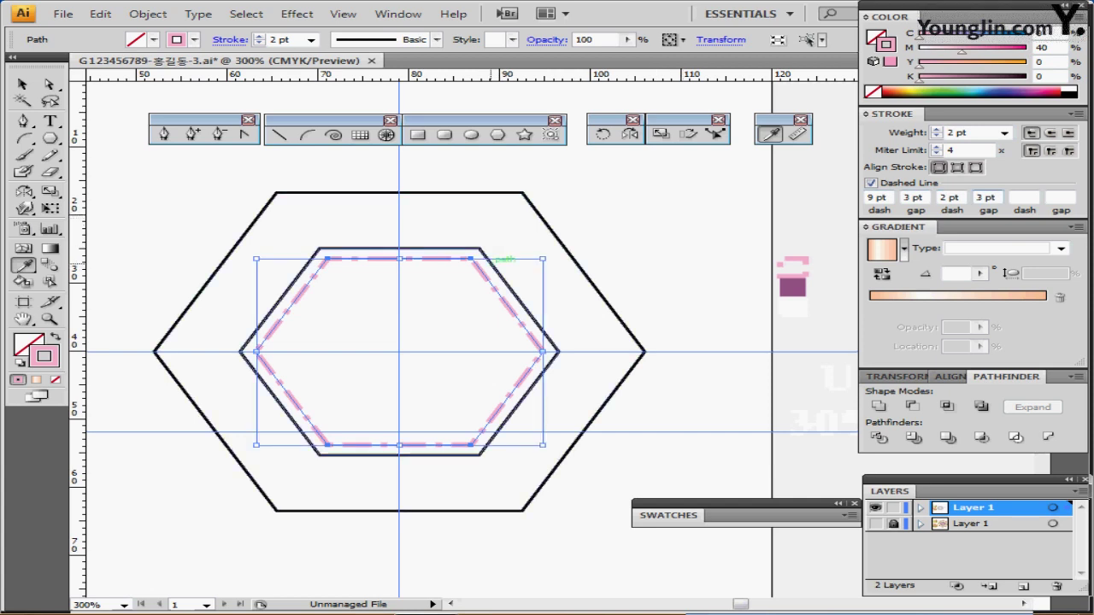
Remove the stroke from the middle hexagon just outside the pink dashed outline.
{"action": "left_click", "coordinate": [487, 256]}
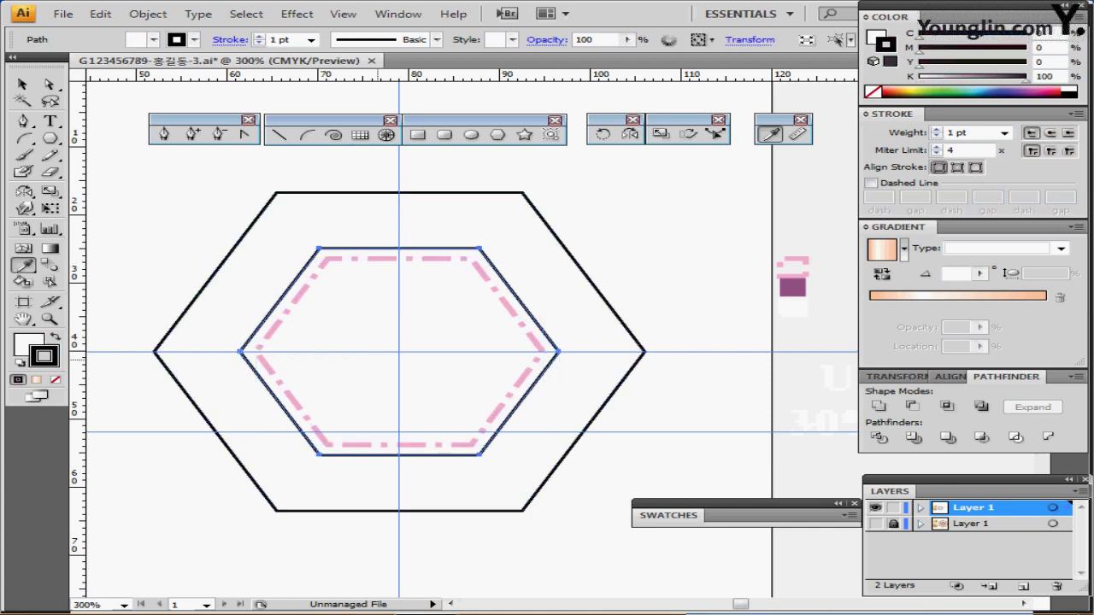
{"action": "key", "text": "ctrl+minus"}
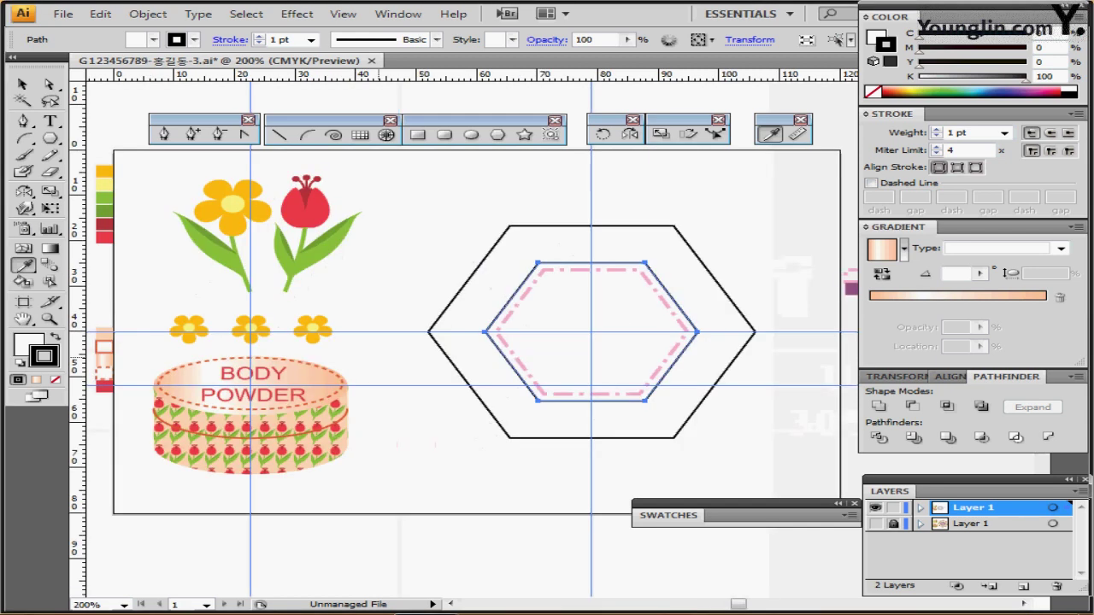
{"action": "left_click_drag", "start_coordinate": [590, 332], "coordinate": [476, 334]}
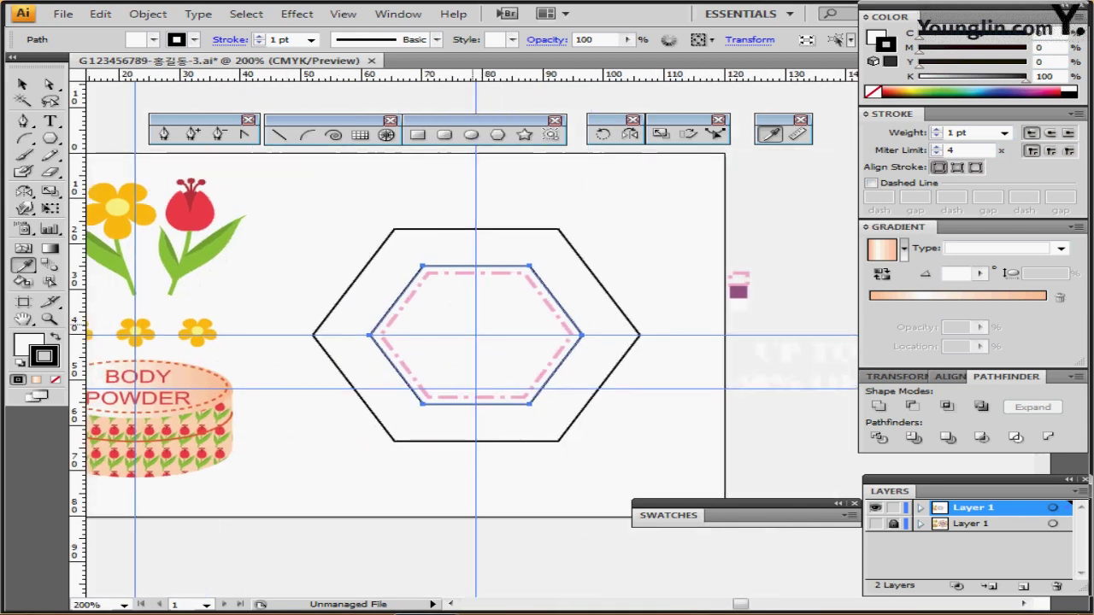
{"action": "key", "text": "ctrl+plus"}
{"action": "left_click_drag", "start_coordinate": [565, 353], "coordinate": [399, 336]}
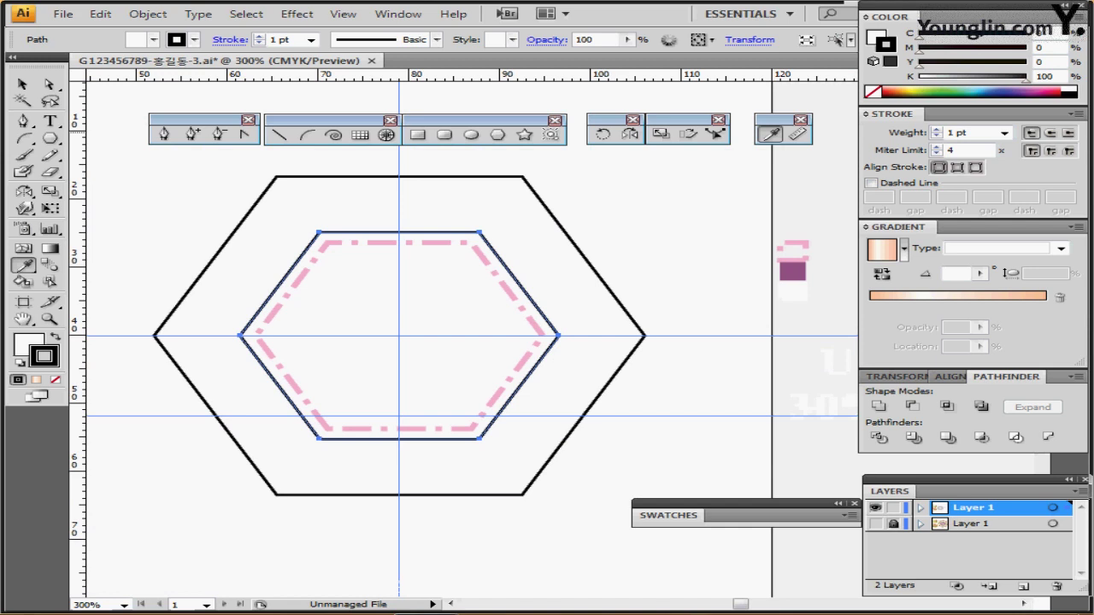
{"action": "key", "text": "slash"}
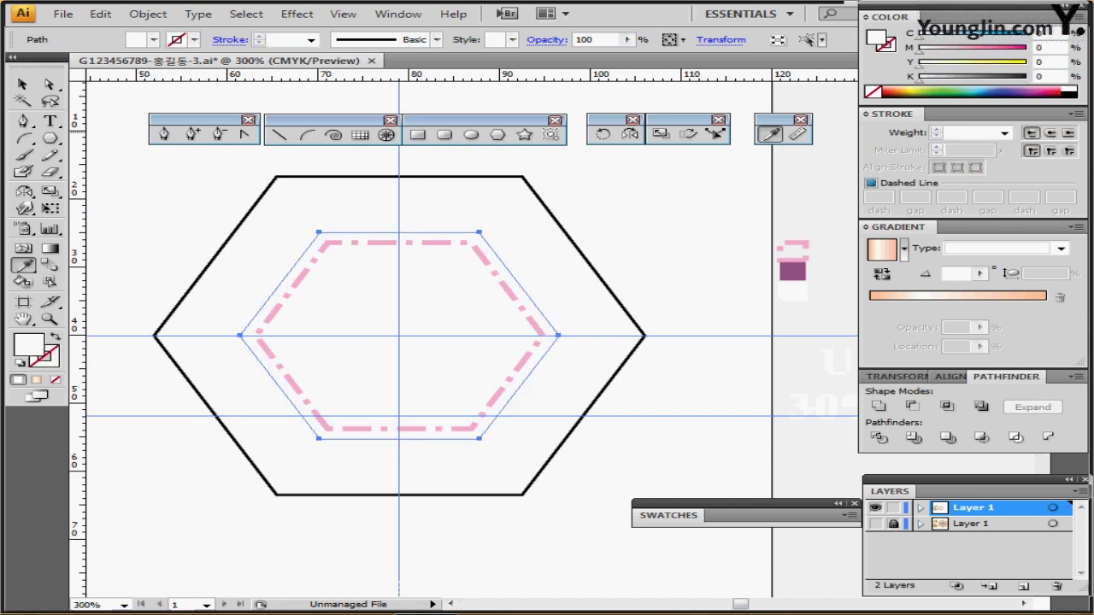
Fill the middle hexagon with the purple colour C 50, M 80, Y 30, K 0.
{"action": "type", "text": "50"}
{"action": "key", "text": "Tab"}
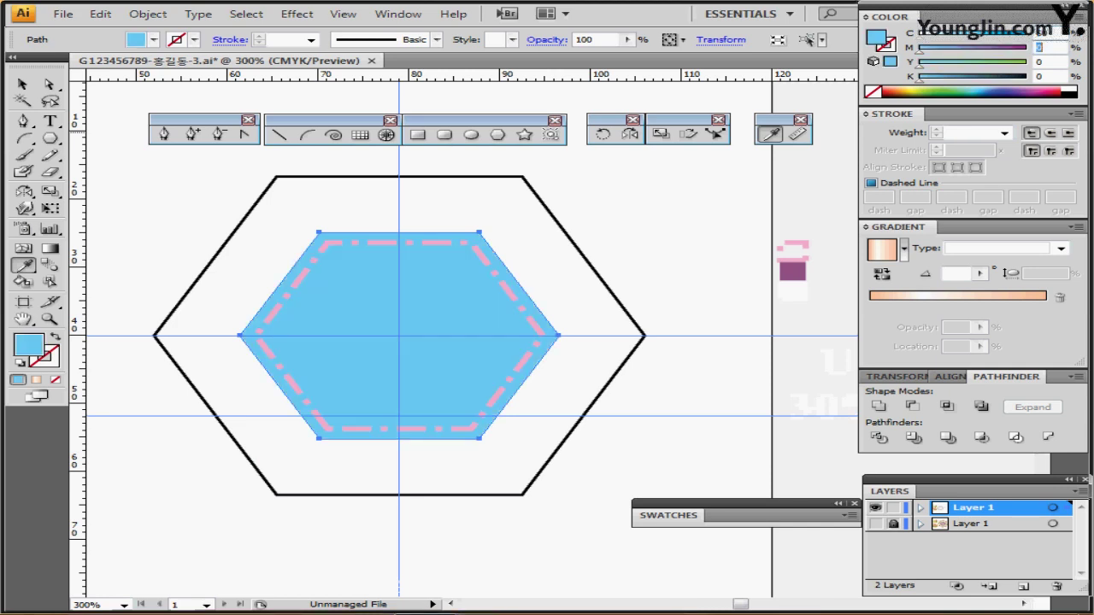
{"action": "type", "text": "080"}
{"action": "key", "text": "Tab"}
{"action": "type", "text": "30"}
{"action": "key", "text": "Tab"}
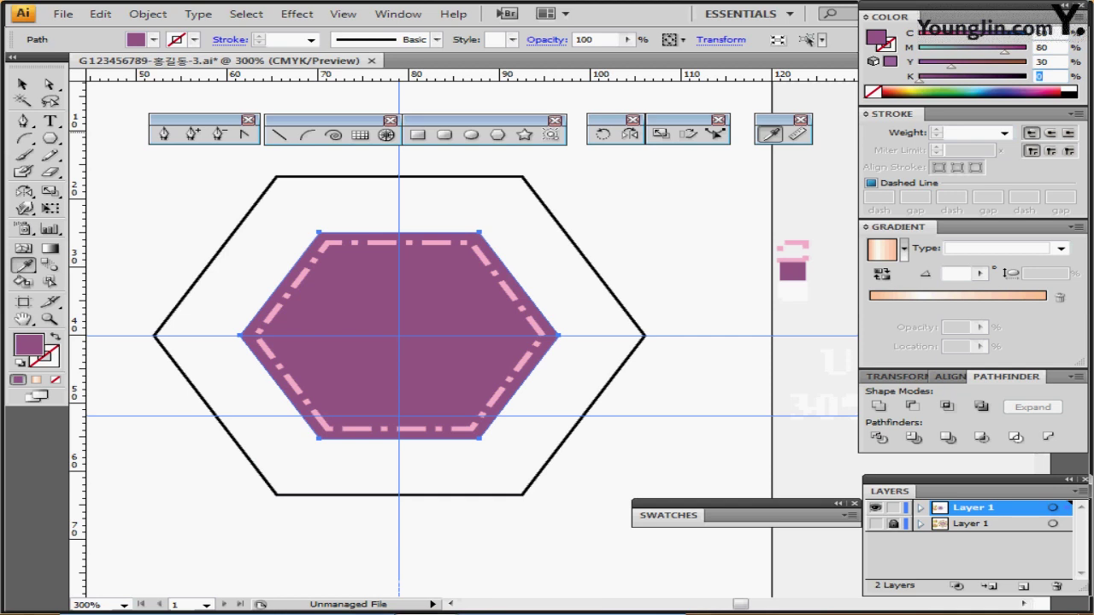
{"action": "key", "text": "Return"}
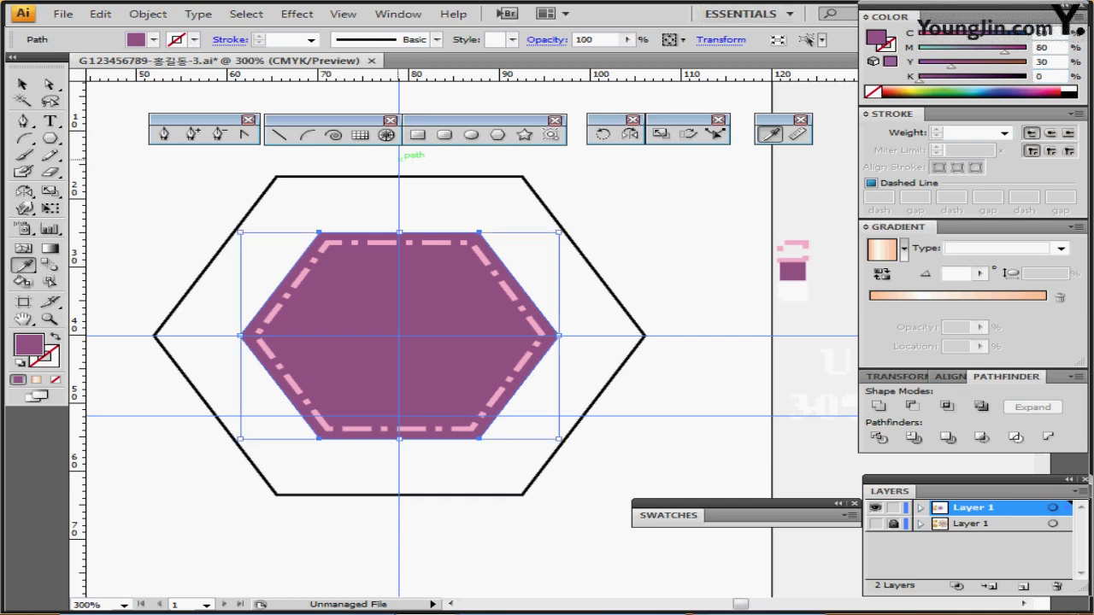
Remove the outermost hexagon's stroke, set its opacity to 70% and deselect it.
{"action": "left_click", "coordinate": [568, 189], "text": "ctrl"}
{"action": "left_click", "coordinate": [547, 209], "text": "ctrl"}
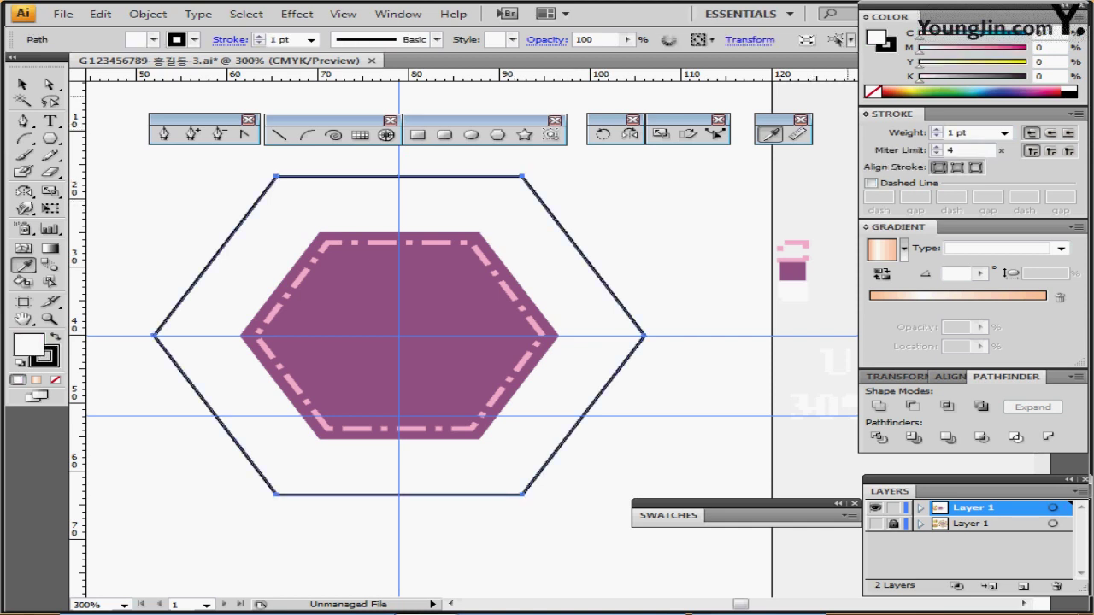
{"action": "key", "text": "x"}
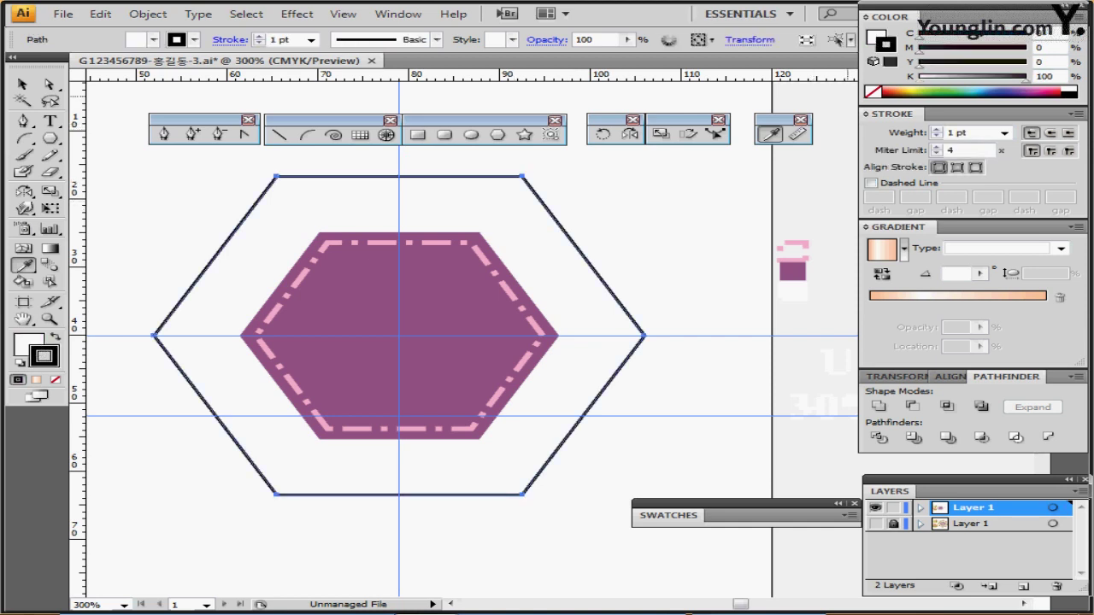
{"action": "key", "text": "slash"}
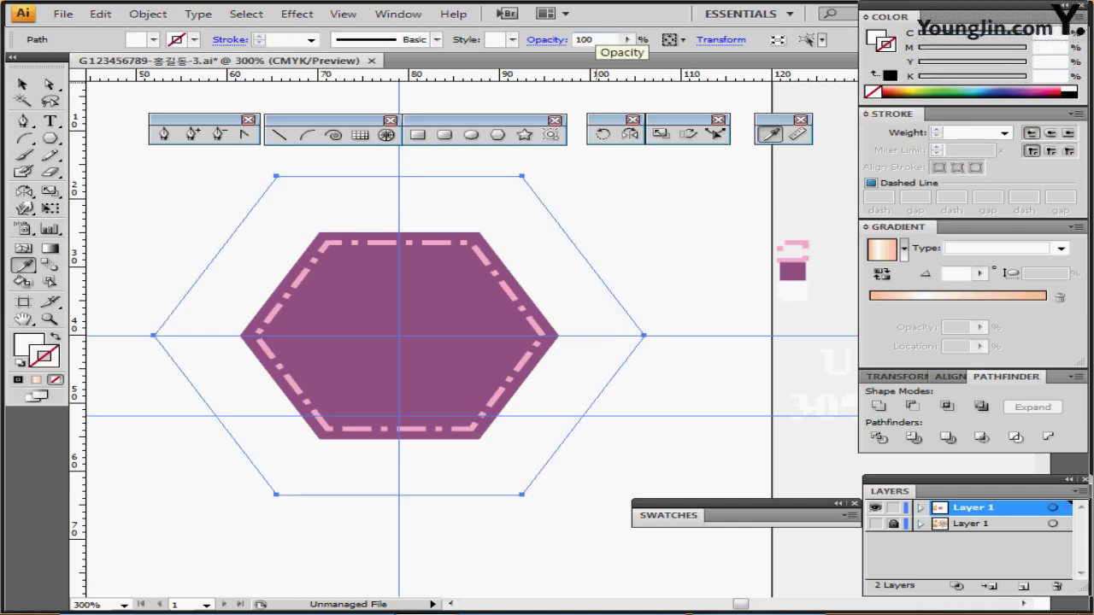
{"action": "left_click", "coordinate": [594, 39]}
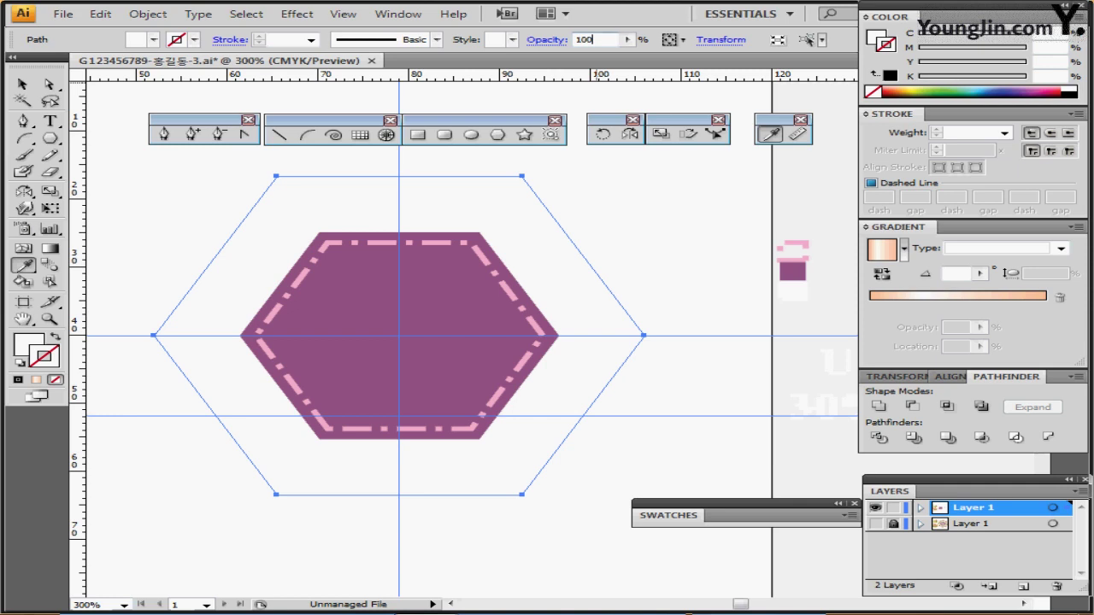
{"action": "double_click", "coordinate": [590, 39]}
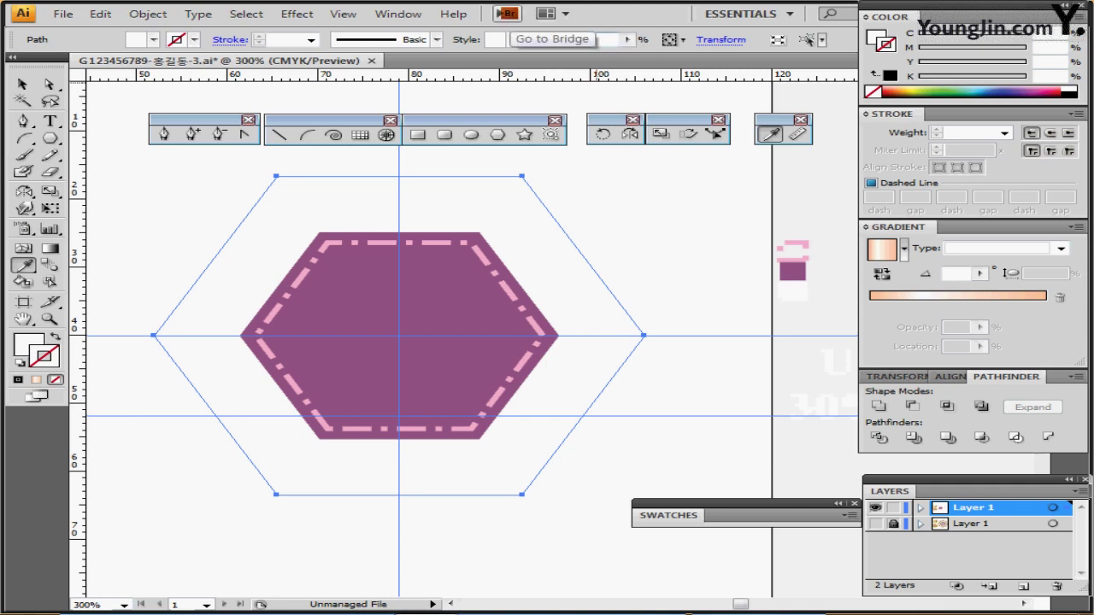
{"action": "type", "text": "70"}
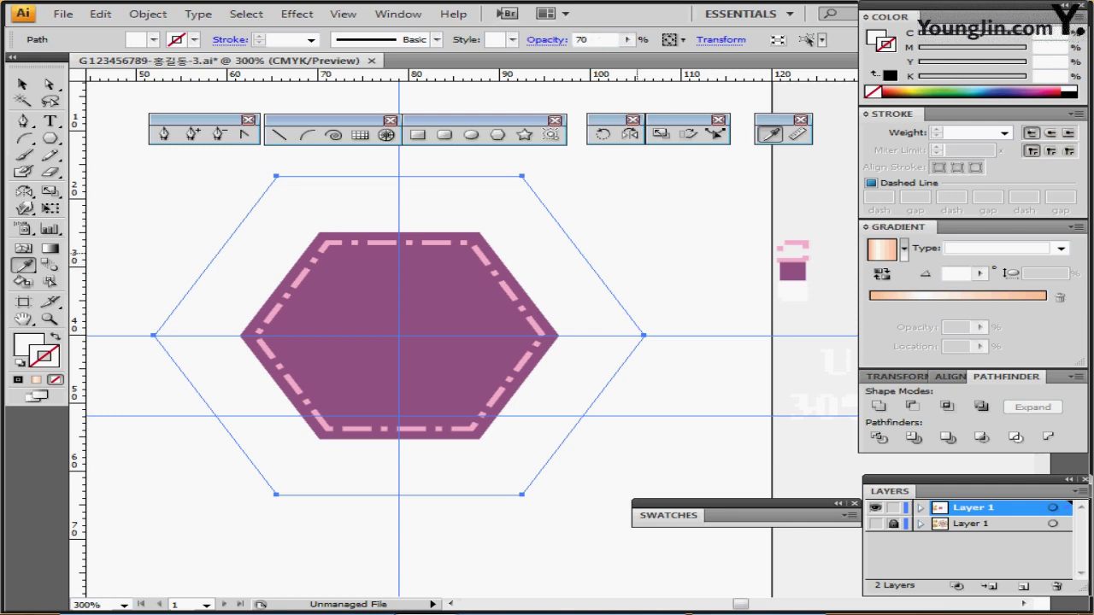
{"action": "left_click", "coordinate": [642, 253], "text": "ctrl"}
Make a copy of the yellow flower and red tulip, including stems and leaves, scaled uniformly to 75%.
{"action": "key", "text": "ctrl+minus"}
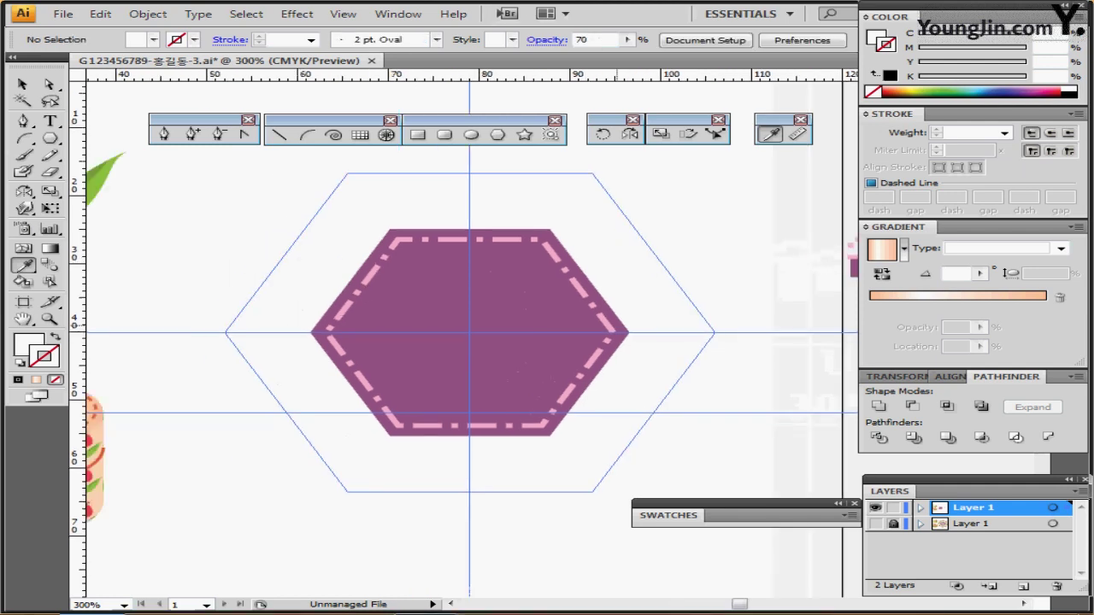
{"action": "left_click_drag", "start_coordinate": [676, 327], "coordinate": [758, 297]}
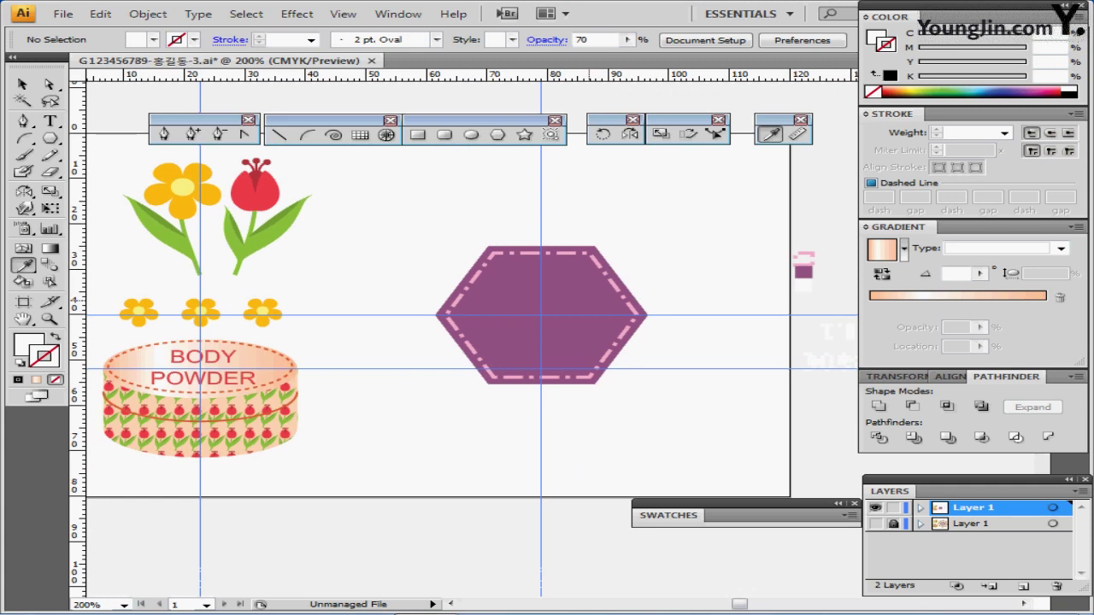
{"action": "left_click_drag", "start_coordinate": [589, 301], "coordinate": [623, 329]}
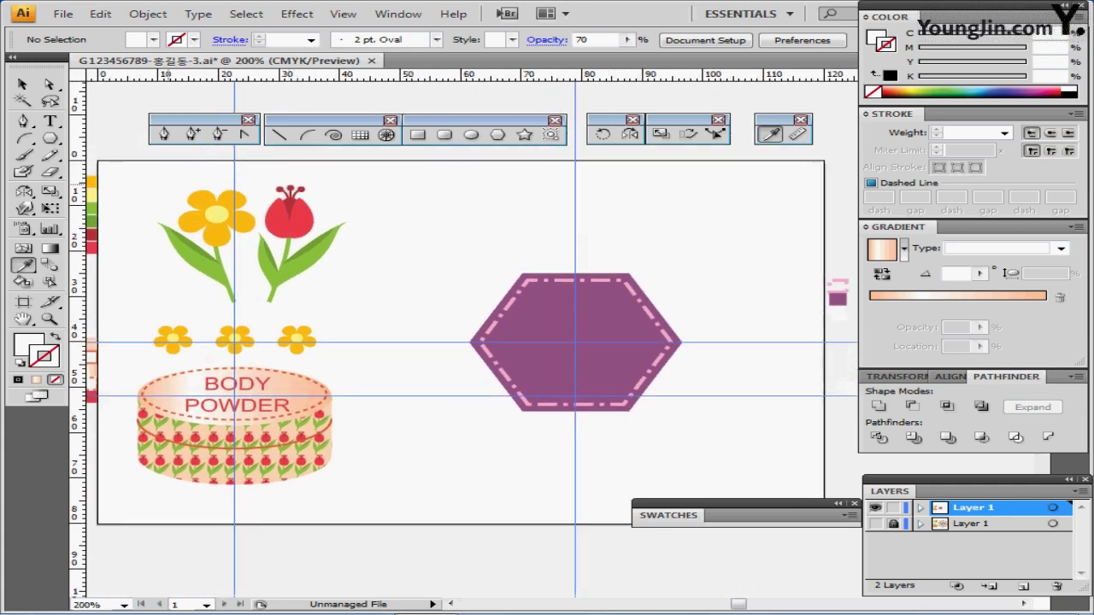
{"action": "left_click_drag", "start_coordinate": [142, 180], "coordinate": [348, 287]}
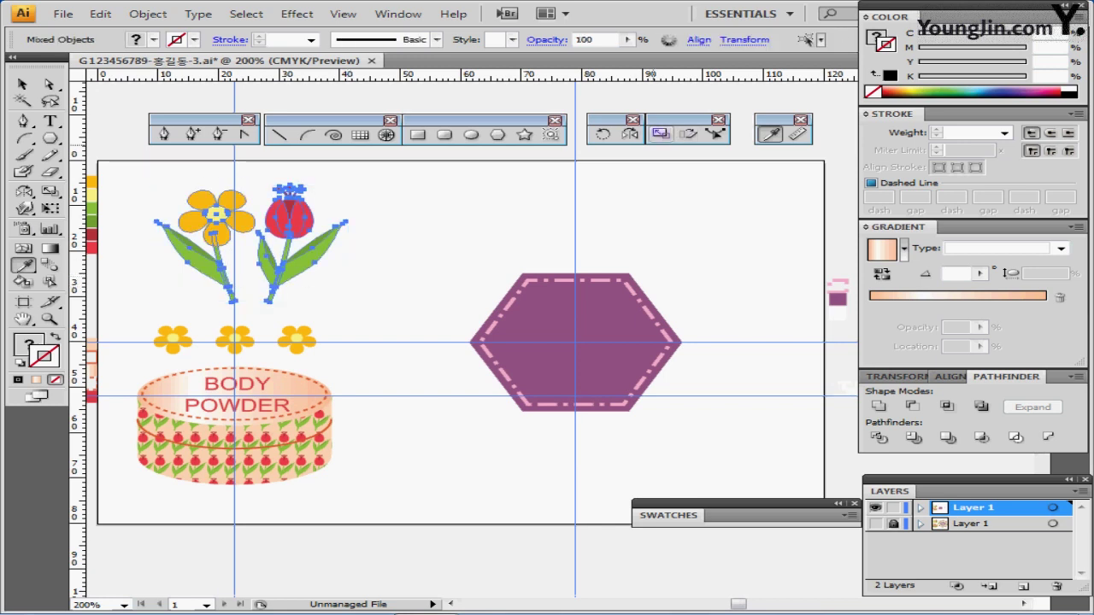
{"action": "double_click", "coordinate": [660, 133]}
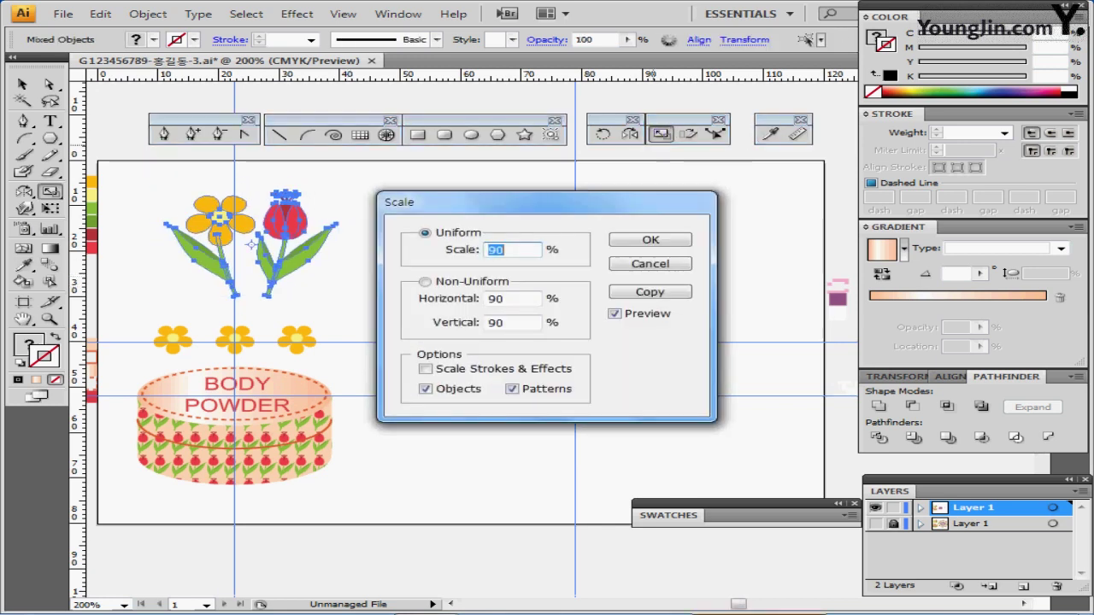
{"action": "type", "text": "75"}
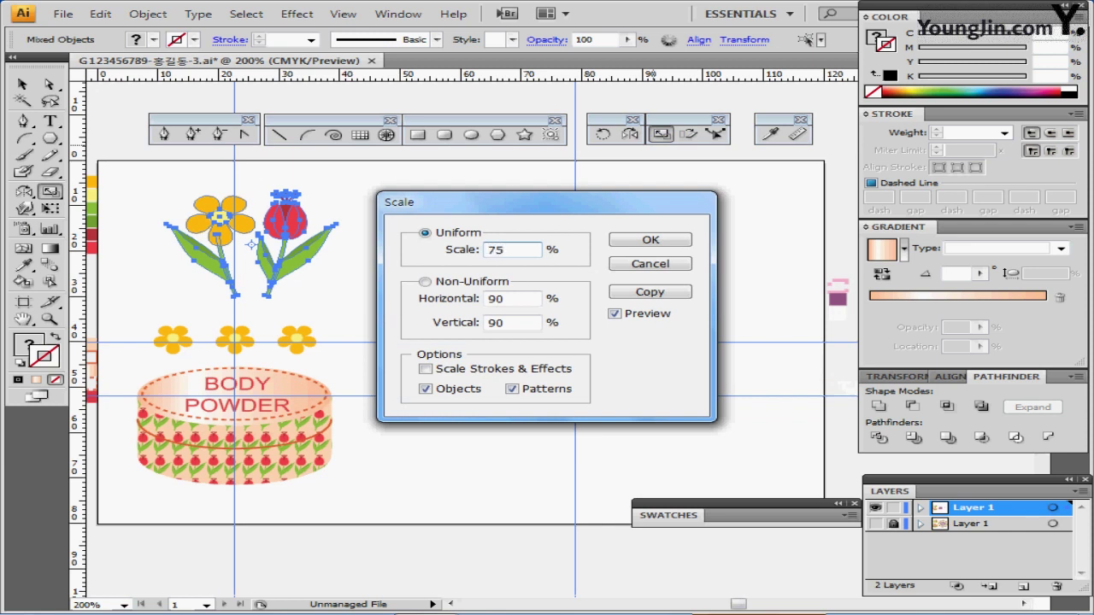
{"action": "key", "text": "Tab"}
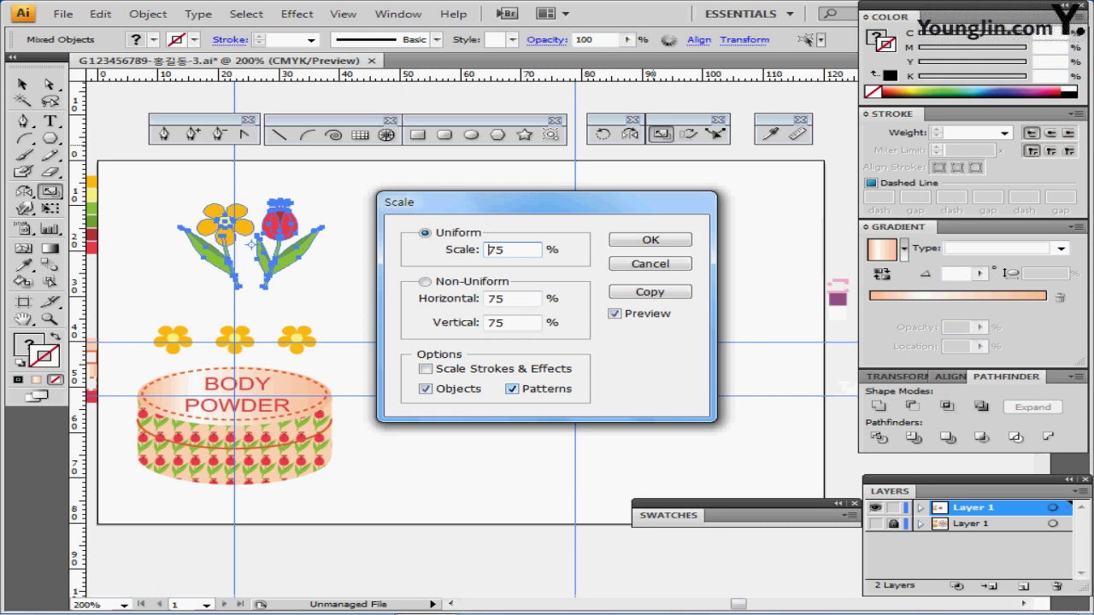
{"action": "left_click", "coordinate": [650, 291]}
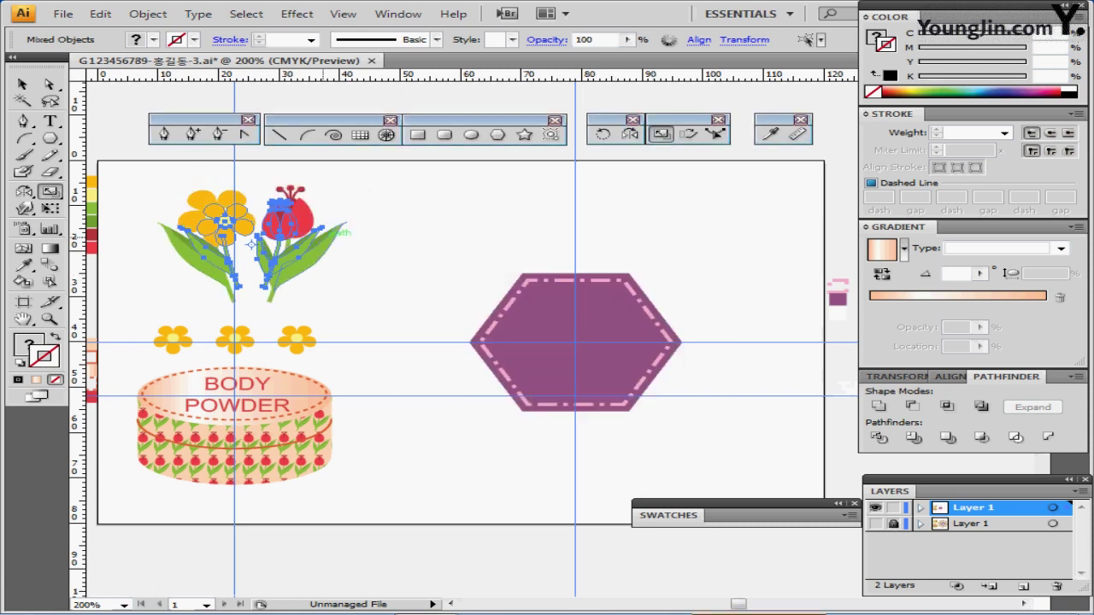
Move the scaled flower copies above the purple hexagon and shift the tulip left, close against the yellow flower.
{"action": "left_click_drag", "start_coordinate": [264, 216], "coordinate": [596, 232]}
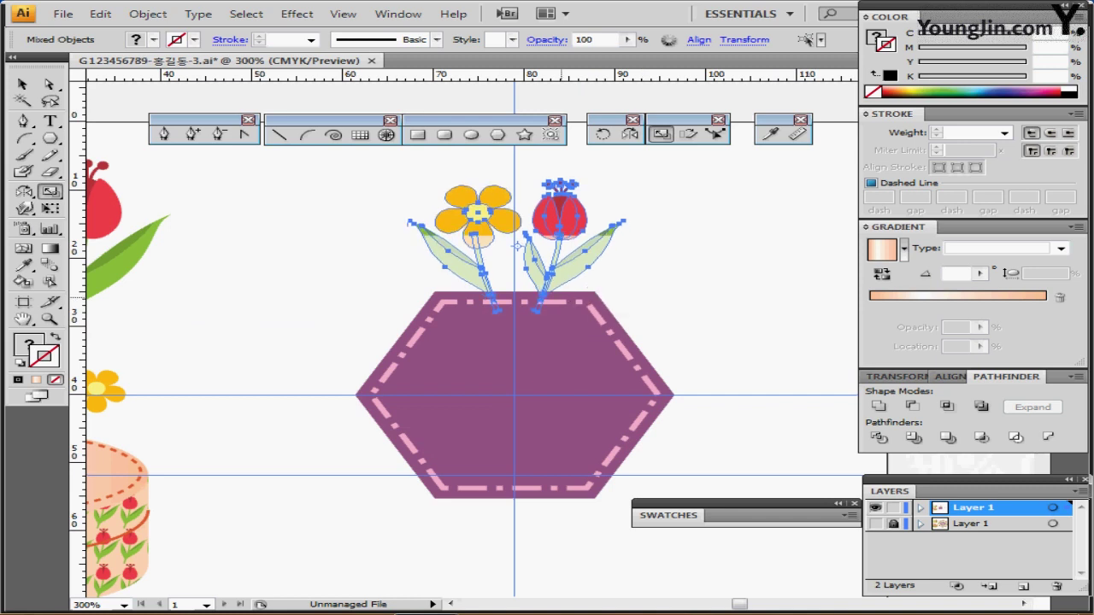
{"action": "left_click_drag", "start_coordinate": [517, 247], "coordinate": [517, 221]}
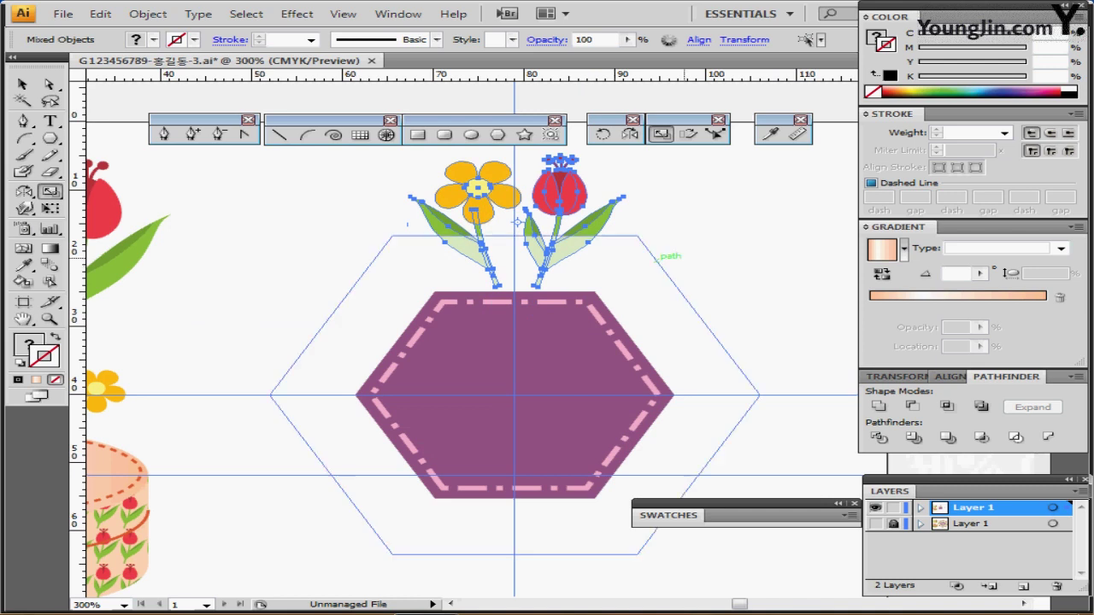
{"action": "left_click_drag", "start_coordinate": [646, 178], "coordinate": [531, 224]}
{"action": "key", "text": "Left"}
{"action": "key", "text": "Left"}
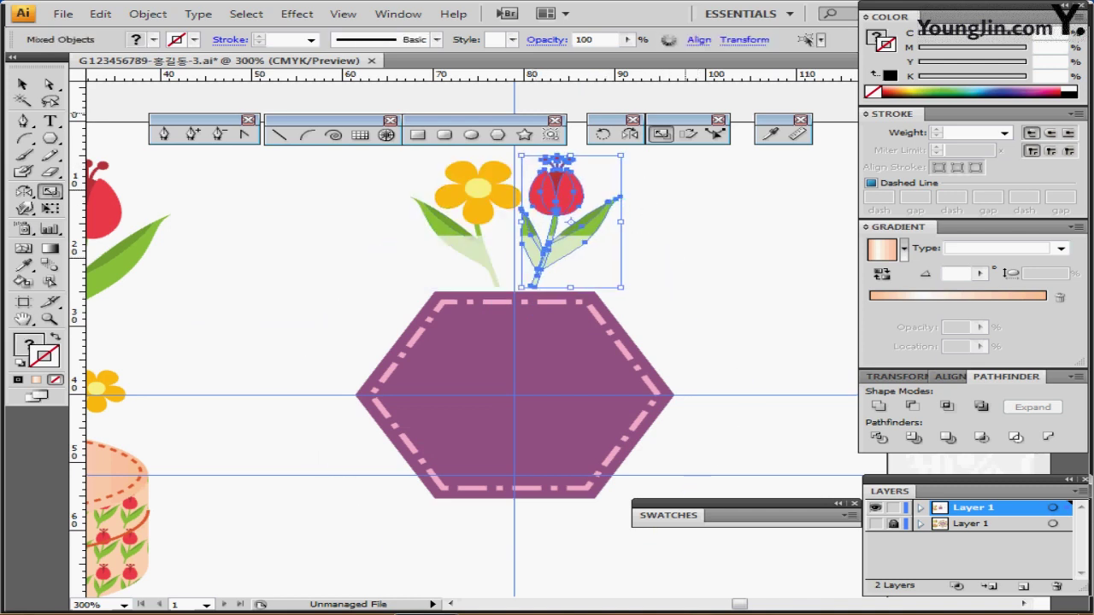
{"action": "key", "text": "Left"}
{"action": "key", "text": "Left"}
{"action": "key", "text": "Left"}
{"action": "key", "text": "Left"}
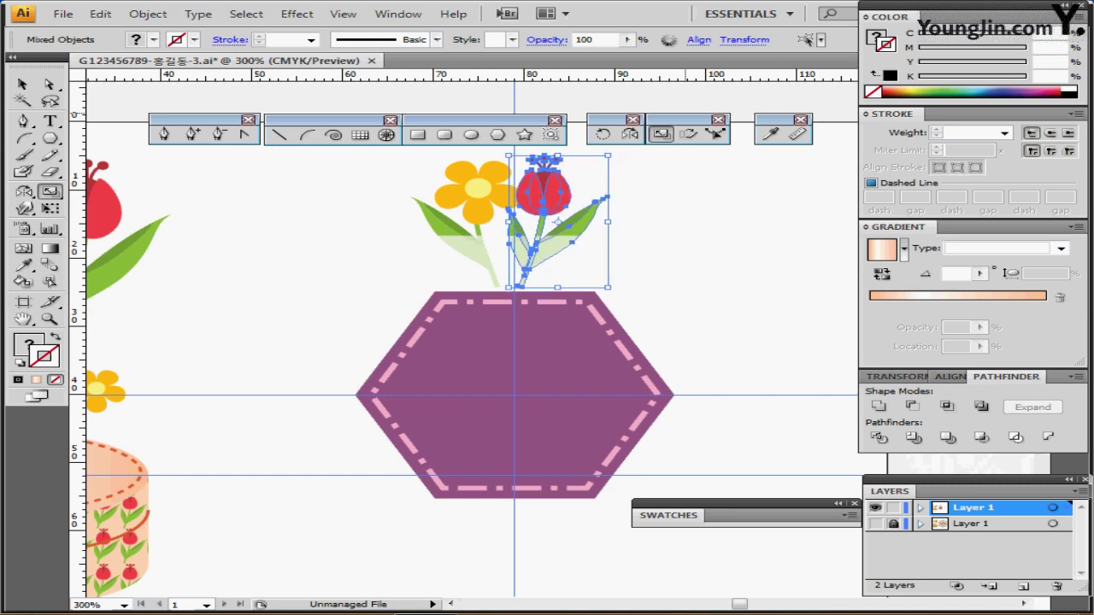
{"action": "key", "text": "ctrl+shift+a"}
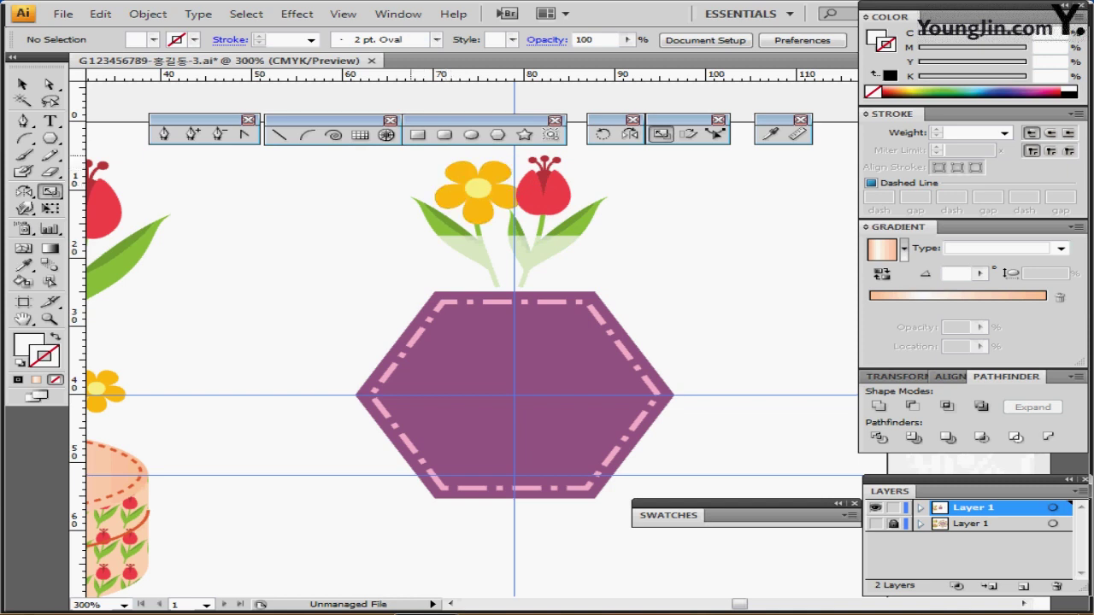
Centre the copied flower pair on the vertical guide and lower it until the stems meet the purple hexagon's top edge.
{"action": "left_click_drag", "start_coordinate": [410, 154], "coordinate": [608, 224]}
{"action": "left_click_drag", "start_coordinate": [531, 188], "coordinate": [546, 188]}
{"action": "key", "text": "Left"}
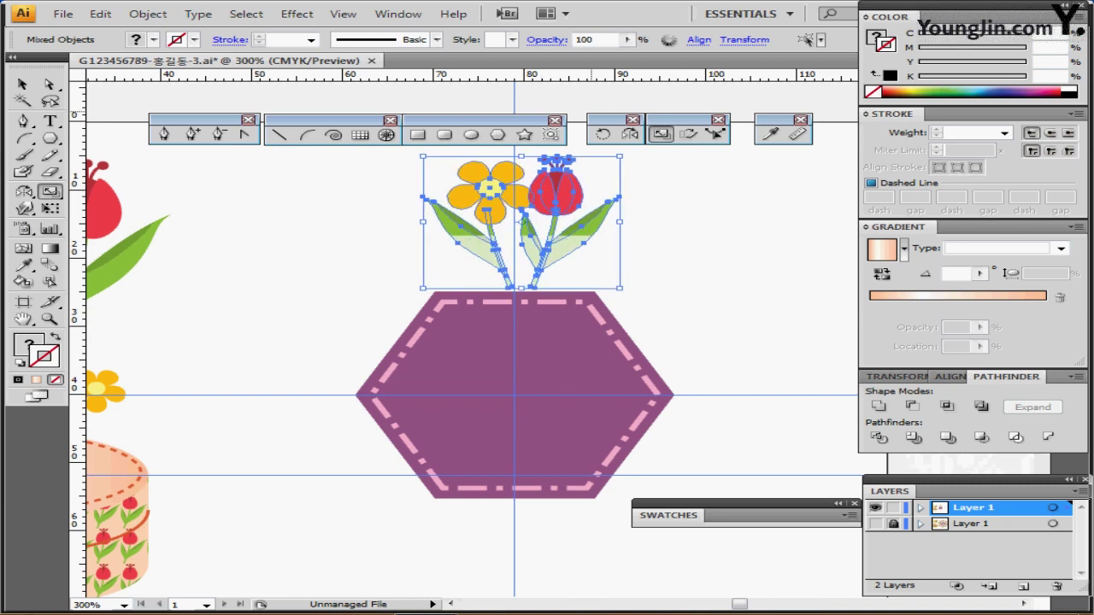
{"action": "key", "text": "Left"}
{"action": "key", "text": "Left"}
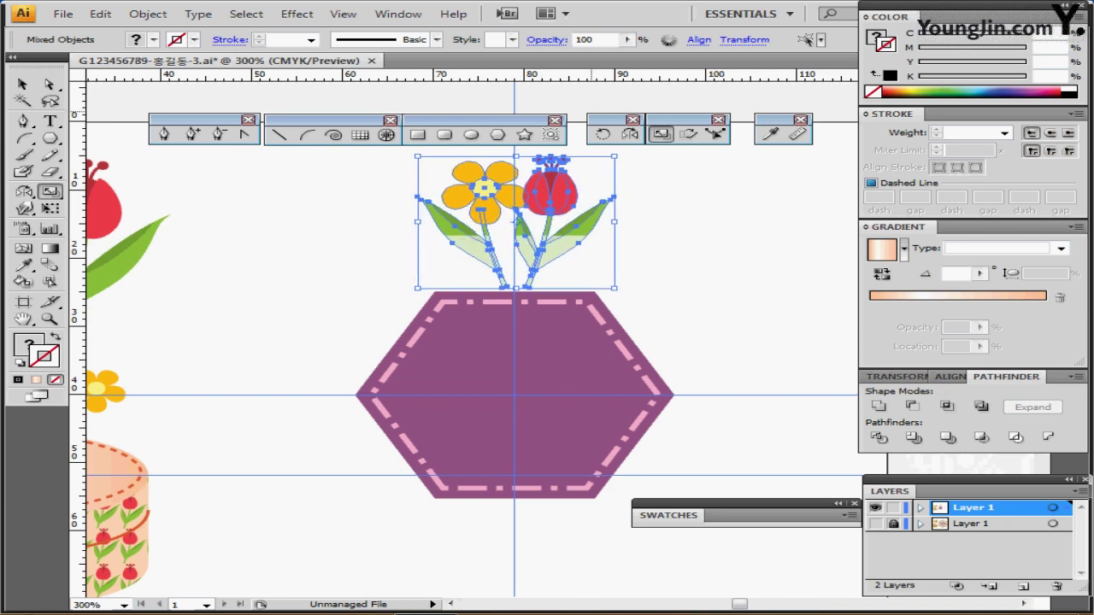
{"action": "key", "text": "Down"}
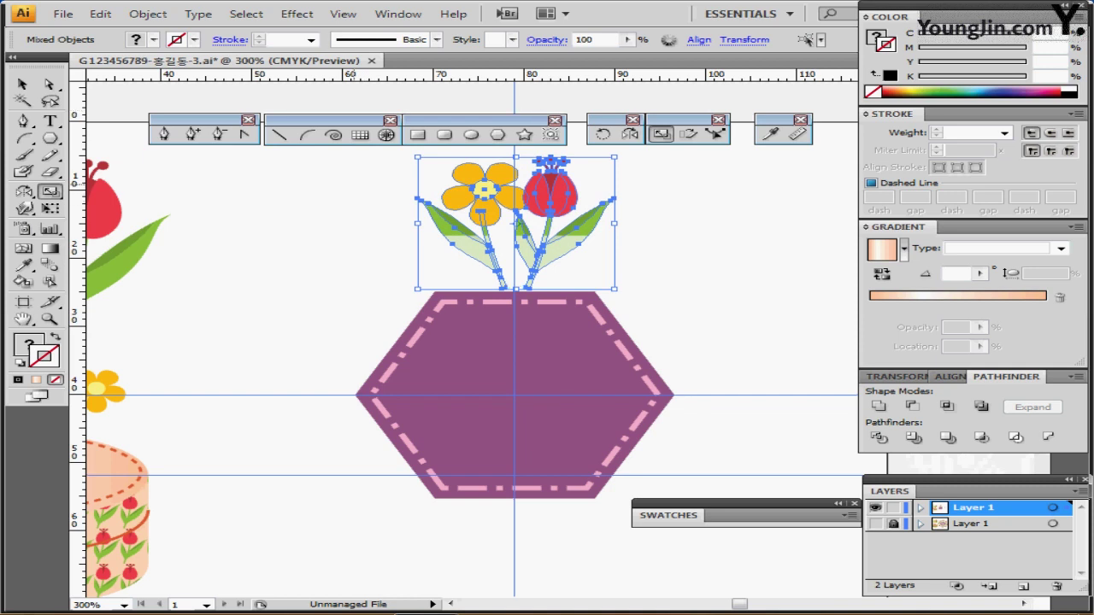
{"action": "left_click_drag", "start_coordinate": [354, 168], "coordinate": [630, 232]}
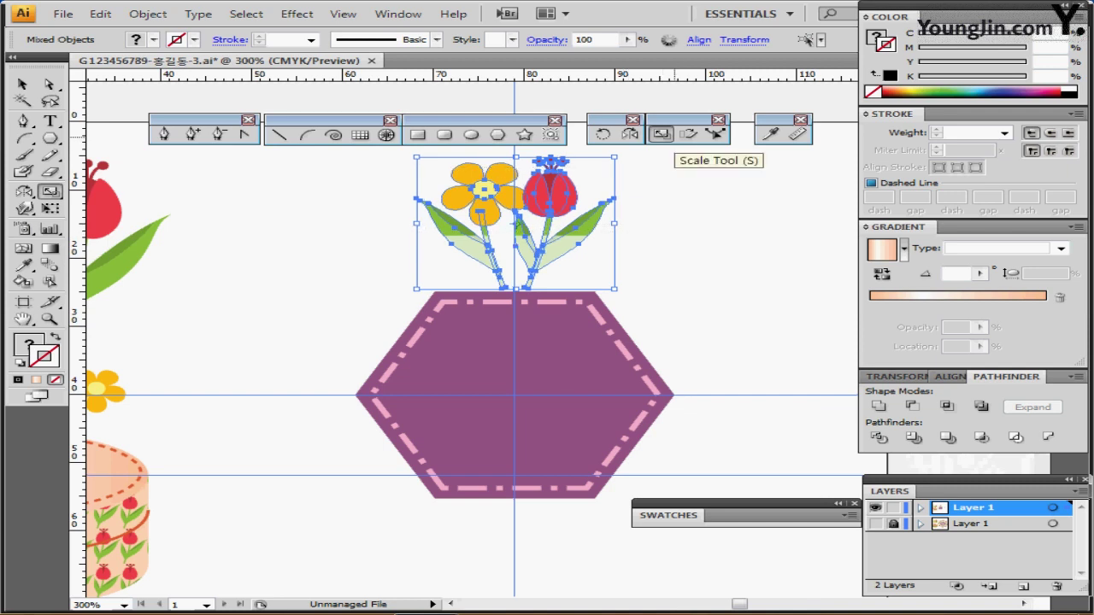
{"action": "key", "text": "Left"}
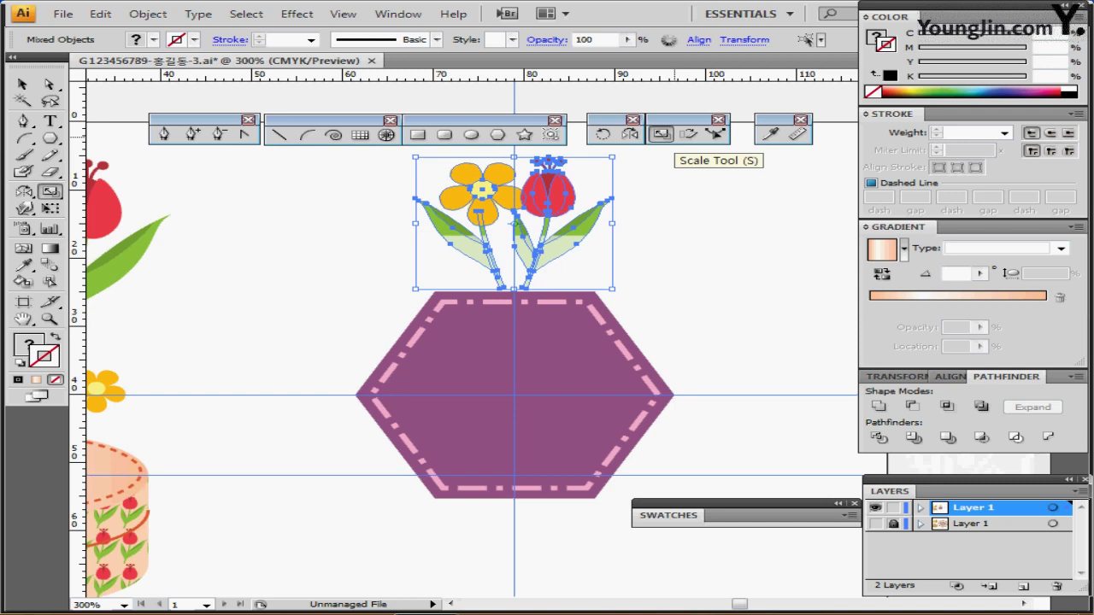
{"action": "key", "text": "Down"}
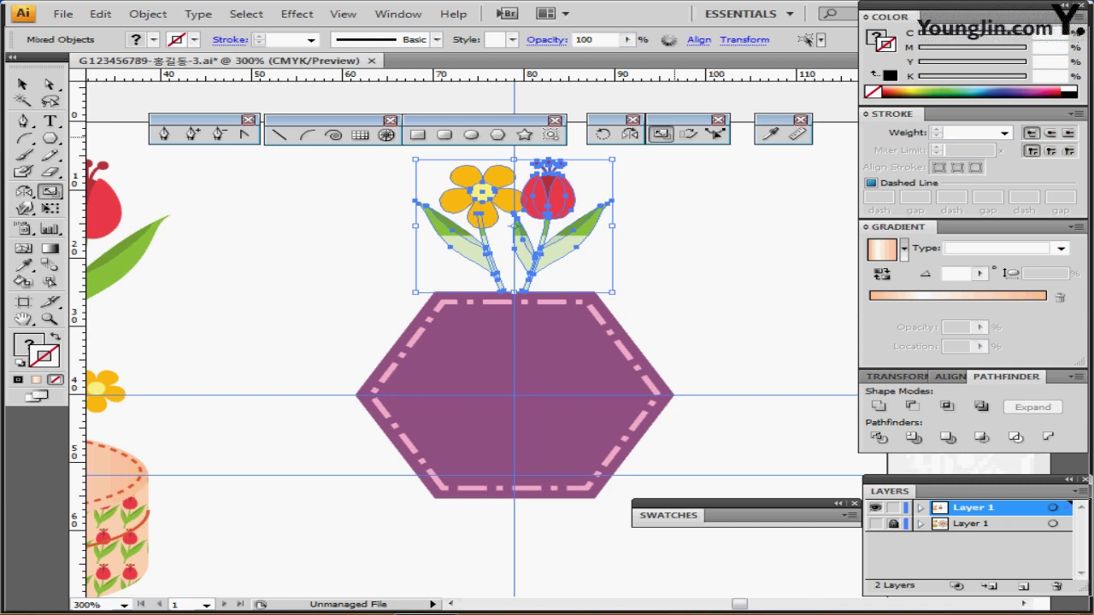
Rotate a copy of the scaled flower pair 45° counterclockwise about the purple hexagon's centre.
{"action": "key", "text": "ctrl+shift+b"}
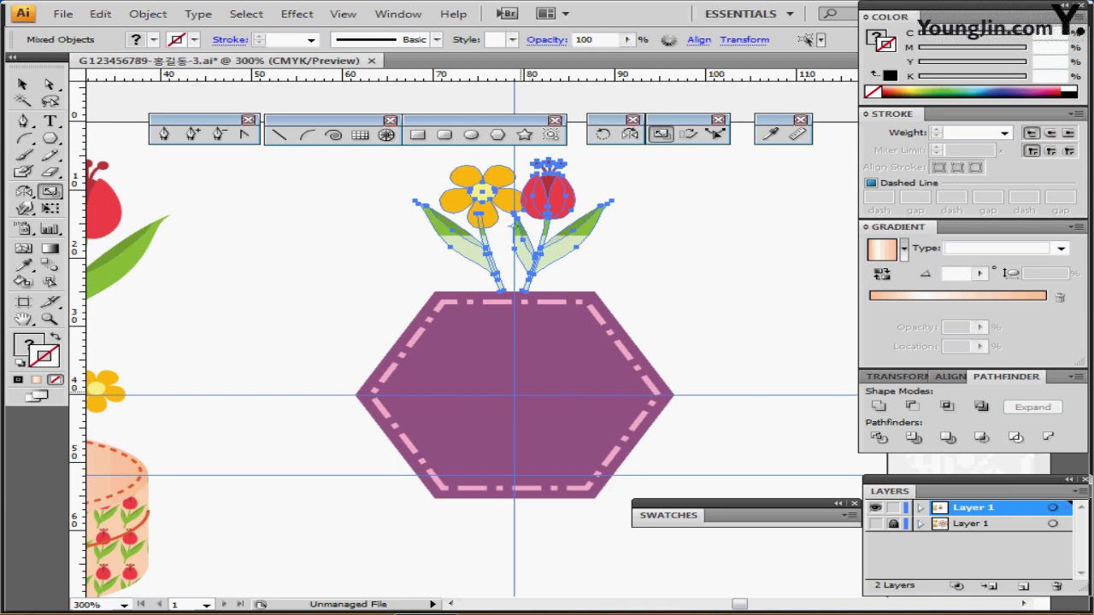
{"action": "left_click", "coordinate": [602, 134]}
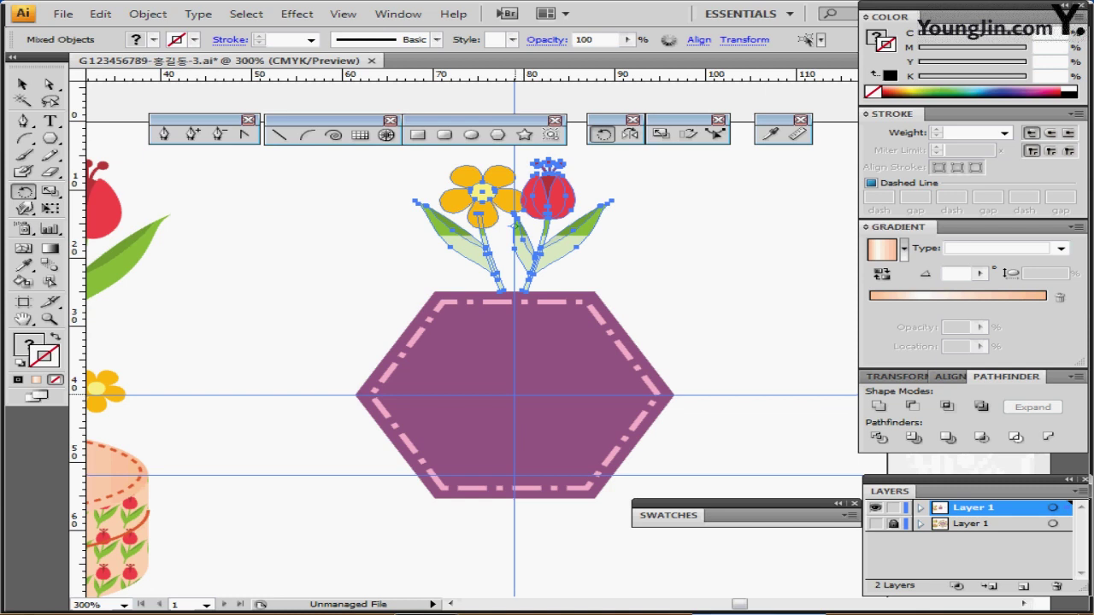
{"action": "left_click", "coordinate": [515, 394]}
{"action": "left_click_drag", "start_coordinate": [483, 193], "coordinate": [311, 254]}
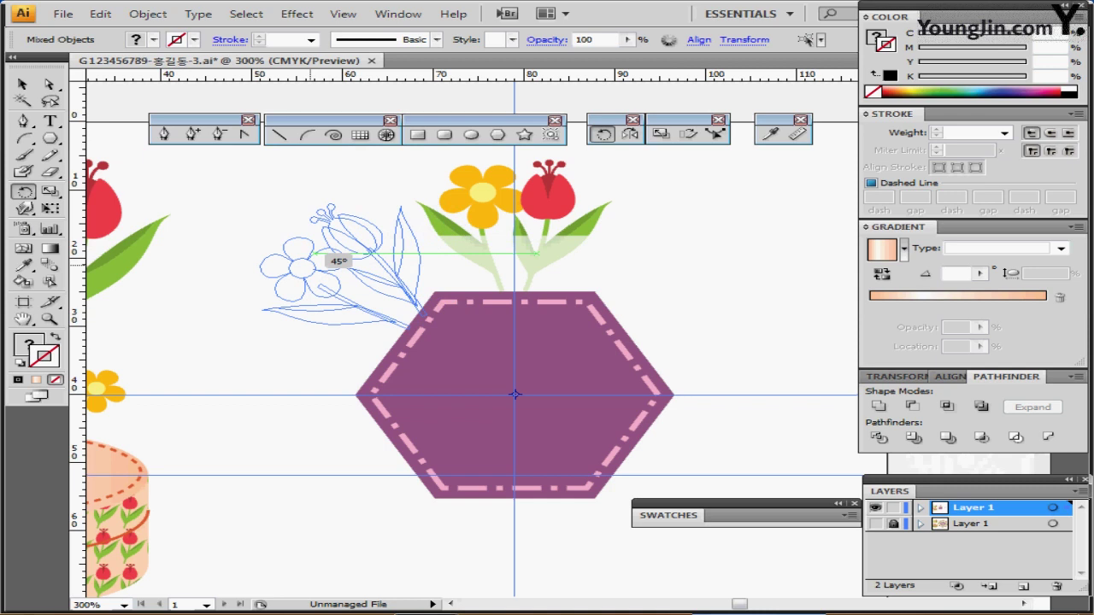
{"action": "left_click_drag", "start_coordinate": [311, 265], "coordinate": [312, 268]}
{"action": "left_click_drag", "start_coordinate": [311, 268], "coordinate": [311, 267]}
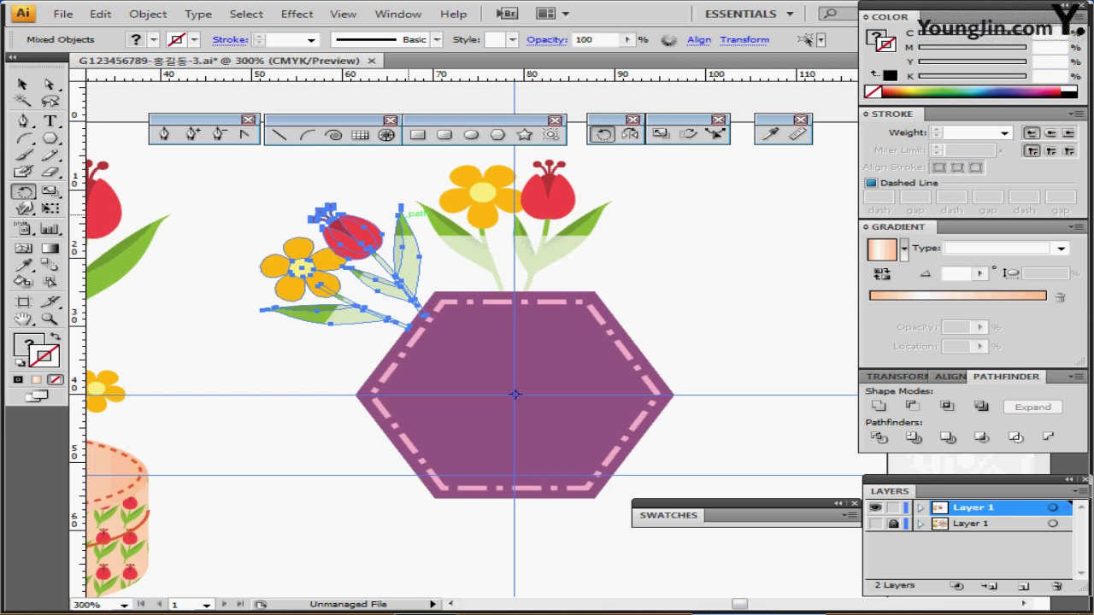
Repeat the 45° rotated copy six more times to complete the ring of flower pairs around the hexagon.
{"action": "key", "text": "ctrl+d"}
{"action": "key", "text": "ctrl+d"}
{"action": "key", "text": "ctrl+d"}
{"action": "key", "text": "ctrl+d"}
{"action": "key", "text": "ctrl+d"}
{"action": "key", "text": "ctrl+d"}
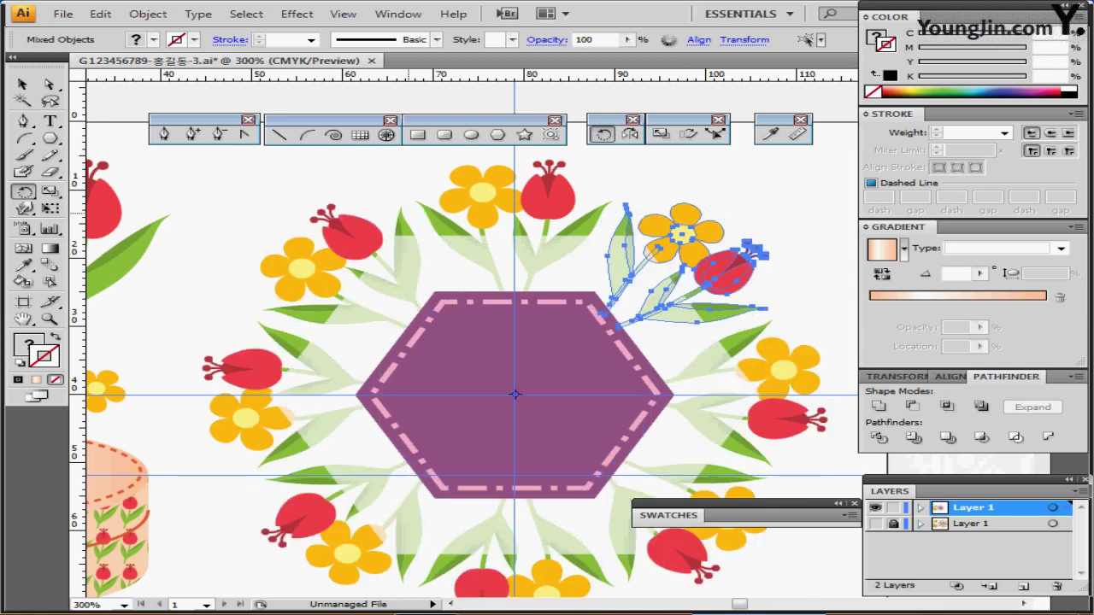
{"action": "key", "text": "ctrl+minus"}
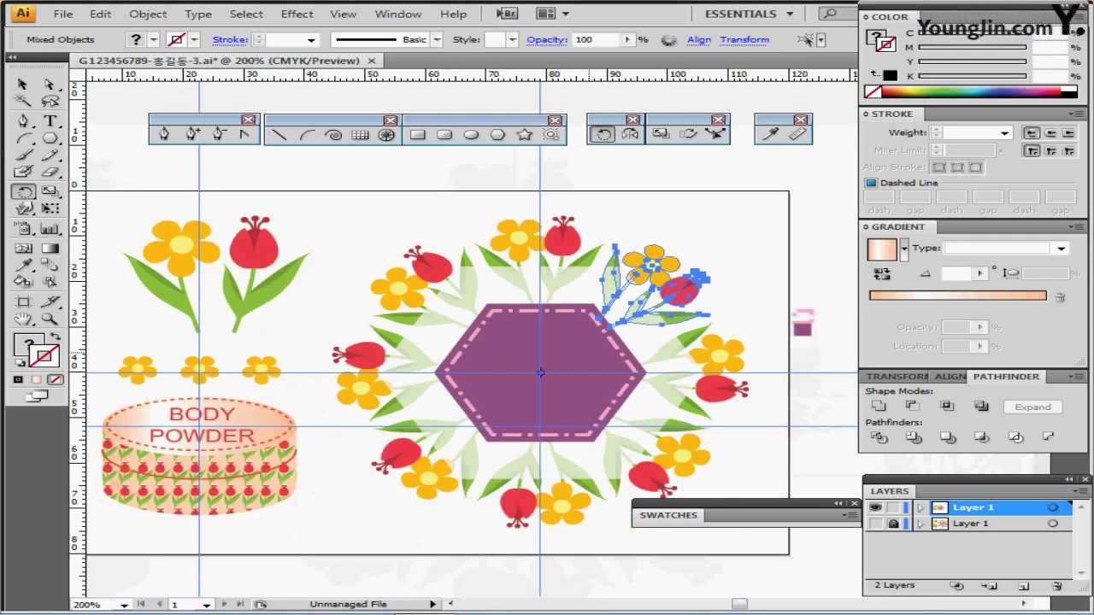
Move the white "UP TO 30% OFF" text onto the middle of the purple hexagon and hide its bounding box.
{"action": "left_click_drag", "start_coordinate": [540, 346], "coordinate": [487, 314]}
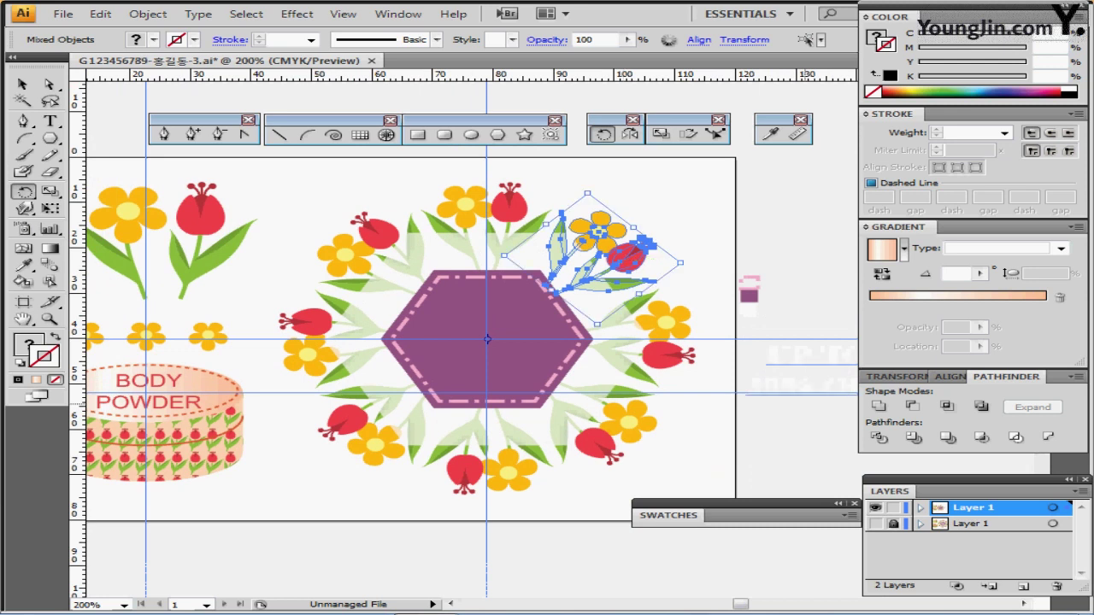
{"action": "left_click_drag", "start_coordinate": [796, 385], "coordinate": [461, 343]}
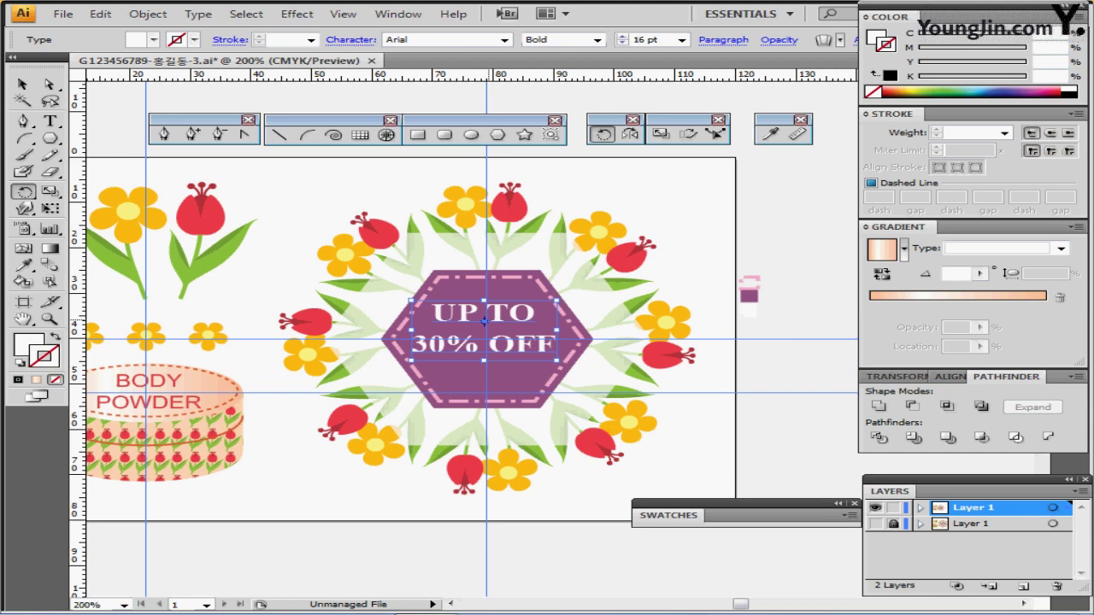
{"action": "left_click_drag", "start_coordinate": [486, 321], "coordinate": [485, 326]}
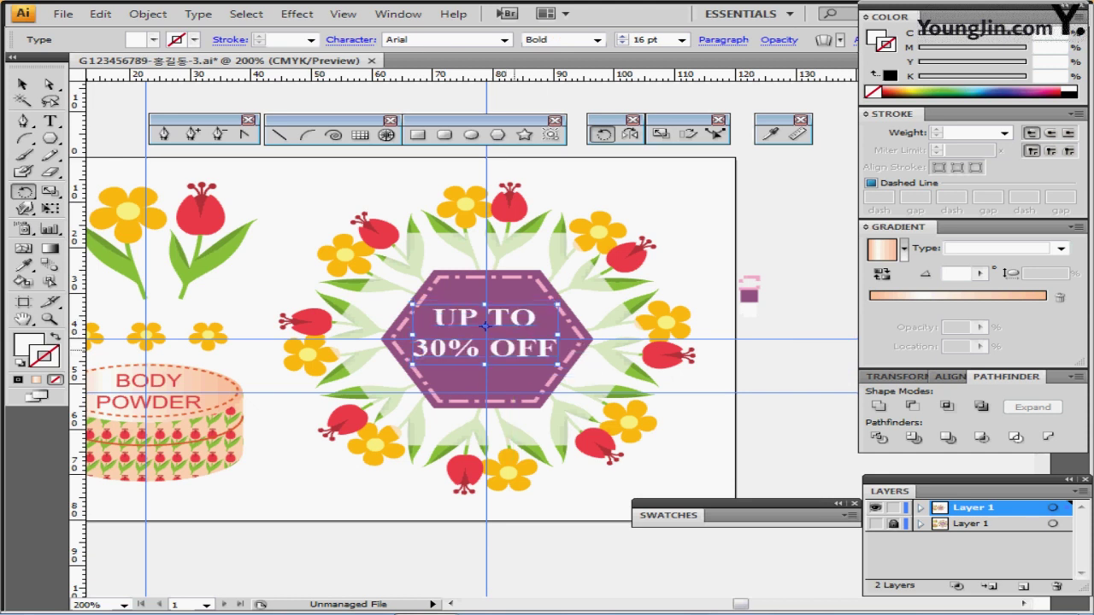
{"action": "key", "text": "ctrl+shift+a"}
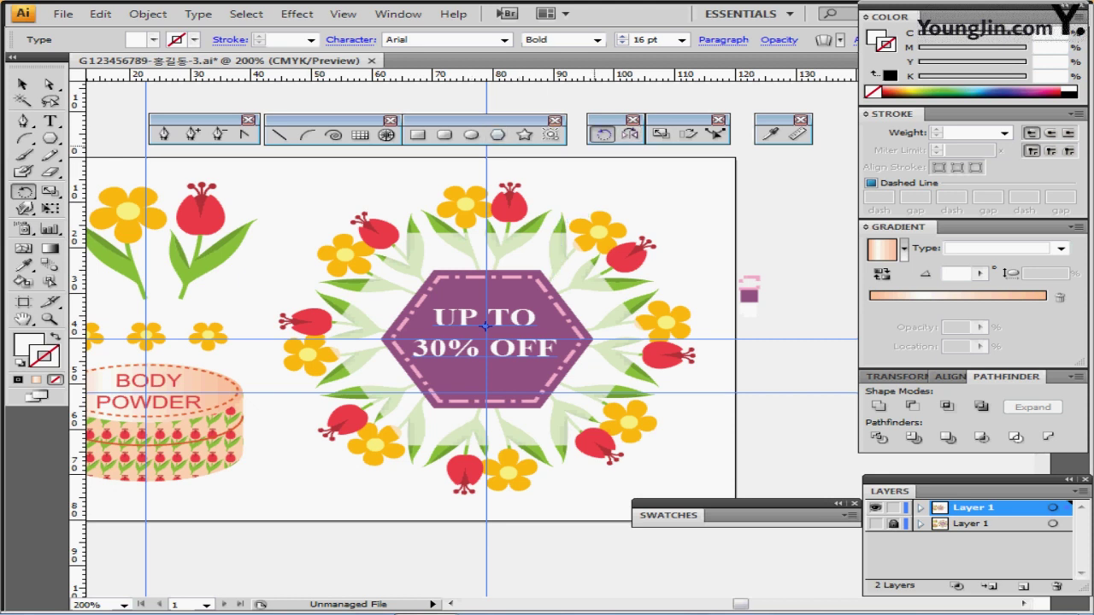
Rotate the "UP TO 30% OFF" text by -35° and nudge it slightly right within the hexagon.
{"action": "double_click", "coordinate": [603, 134]}
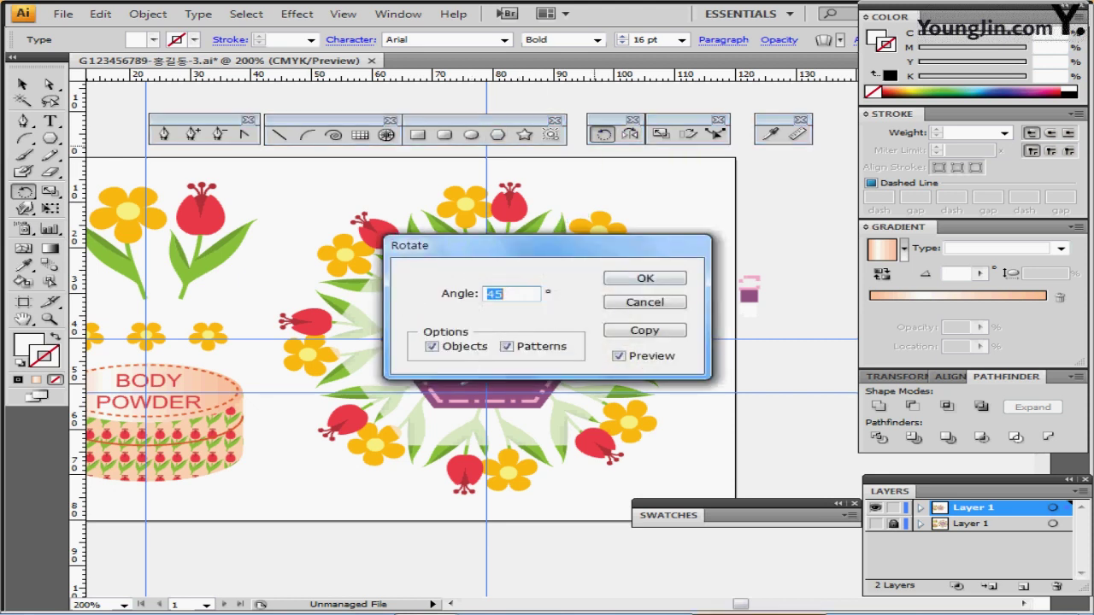
{"action": "type", "text": "-35"}
{"action": "key", "text": "Return"}
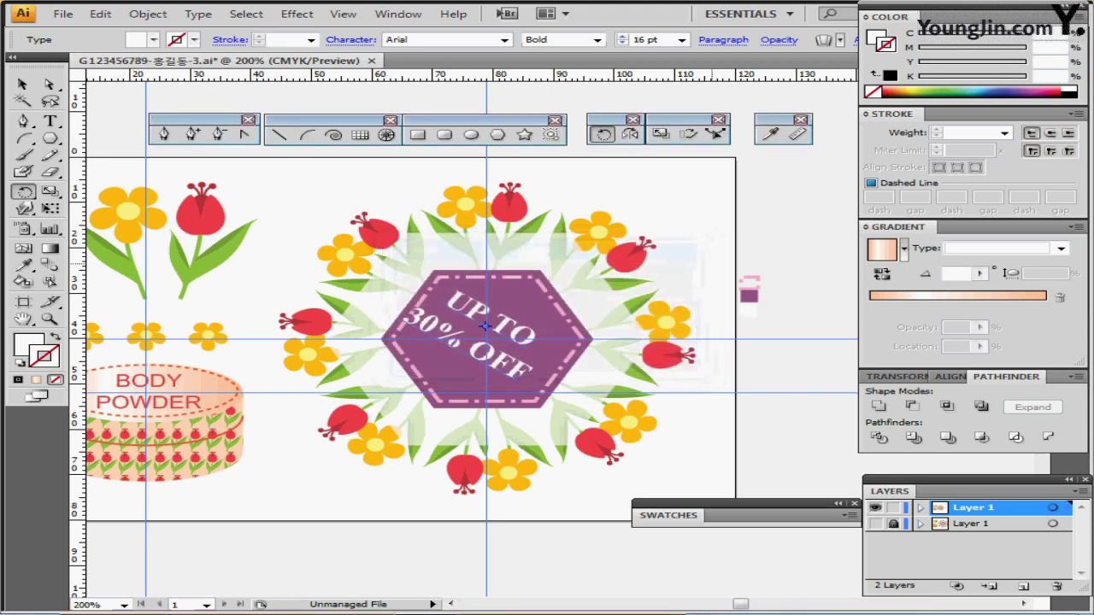
{"action": "key", "text": "Right"}
{"action": "key", "text": "Right"}
{"action": "key", "text": "Right"}
{"action": "key", "text": "Right"}
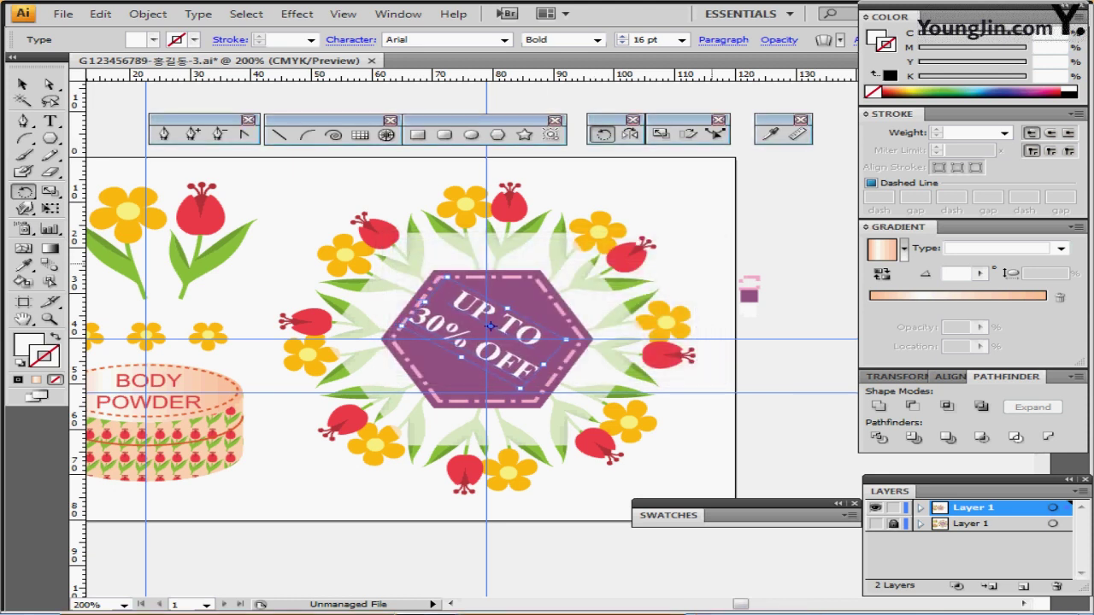
Deselect the text, then hide the guides and fit the artboard to the window to show the finished artwork.
{"action": "left_click_drag", "start_coordinate": [494, 327], "coordinate": [563, 319]}
{"action": "left_click", "coordinate": [639, 177], "text": "ctrl"}
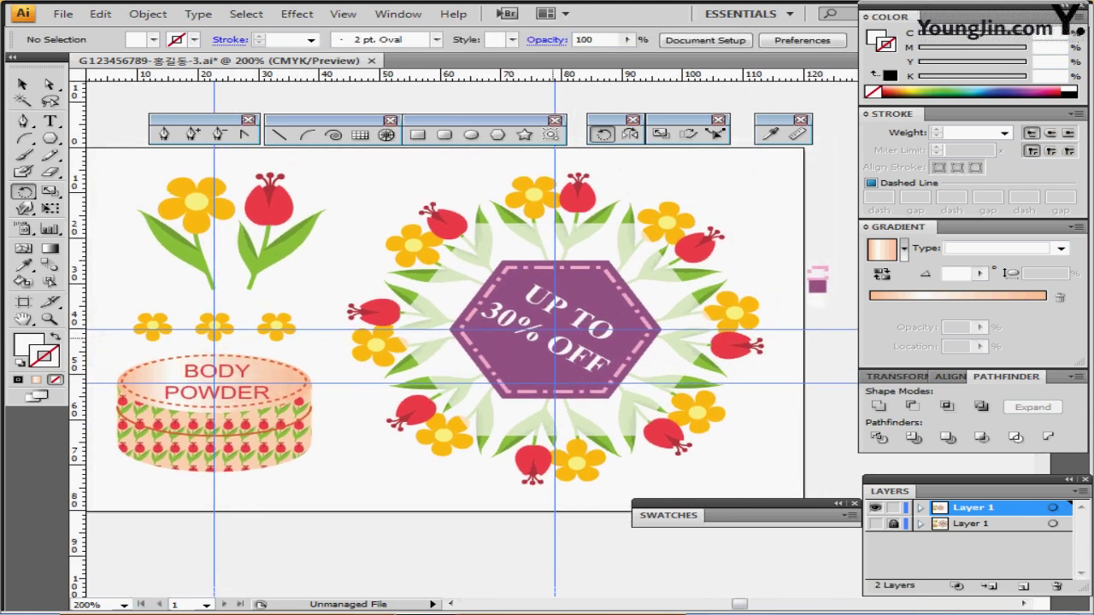
{"action": "key", "text": "ctrl+semicolon"}
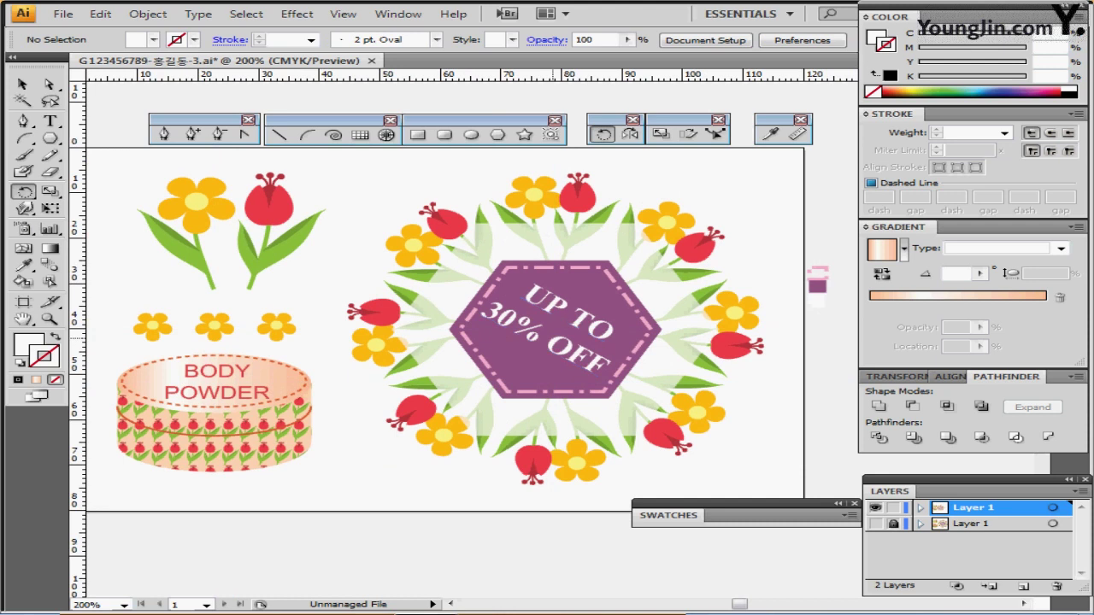
{"action": "key", "text": "ctrl+0"}
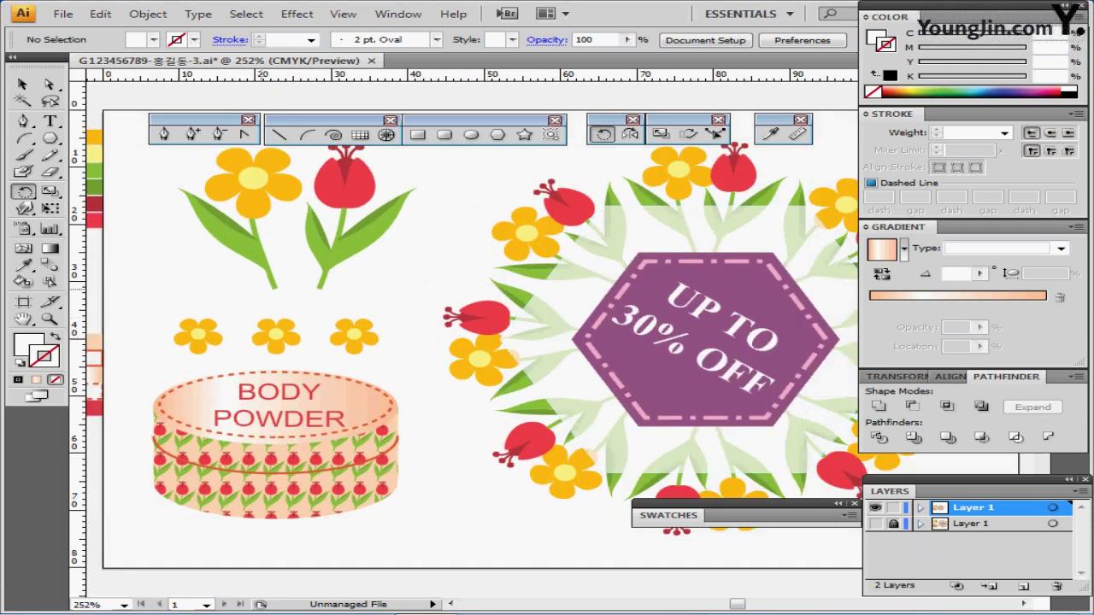
{"action": "left_click", "coordinate": [23, 319]}
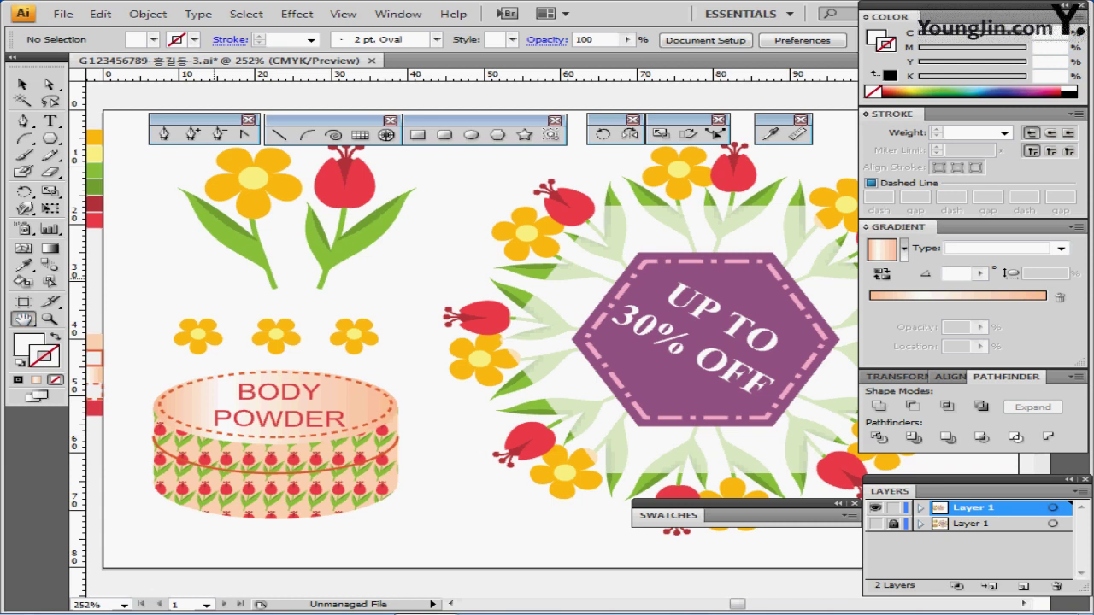
{"action": "left_click_drag", "start_coordinate": [214, 279], "coordinate": [196, 277]}
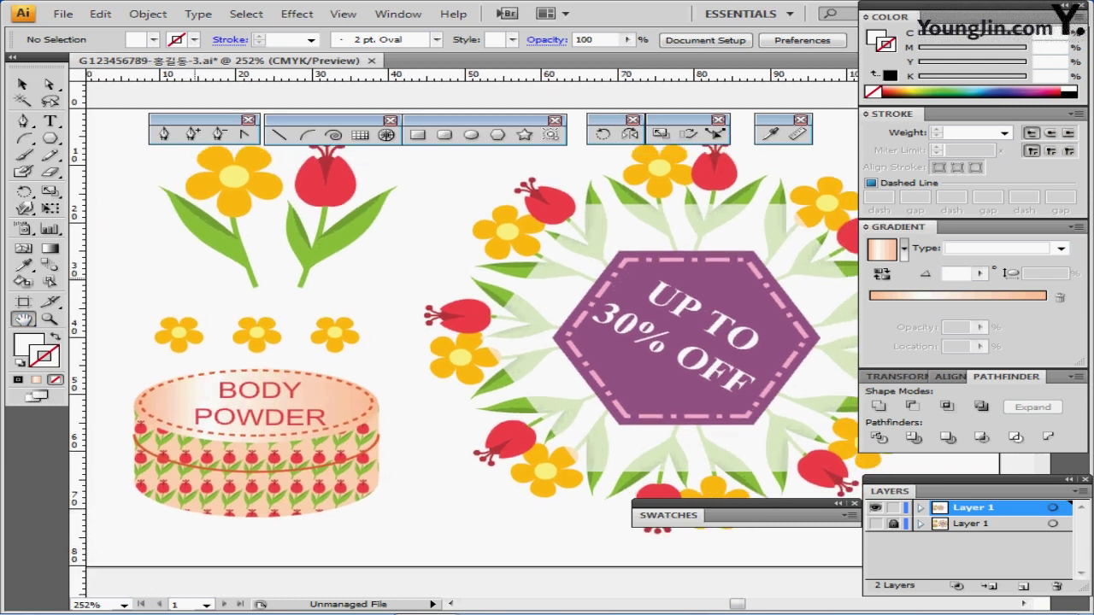